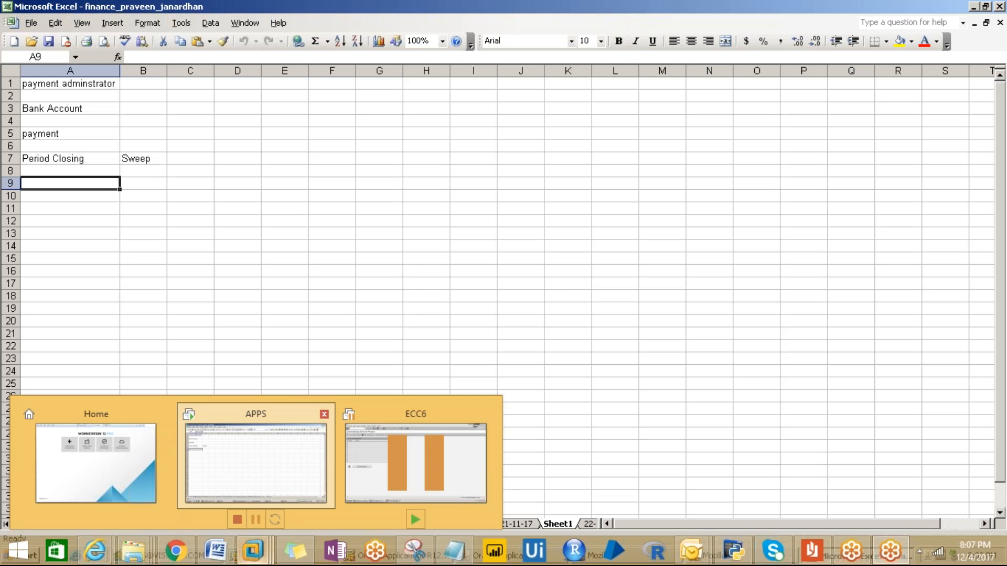
- Bring the APPS virtual machine with the Excel workbook back into view
left_click(256, 464)
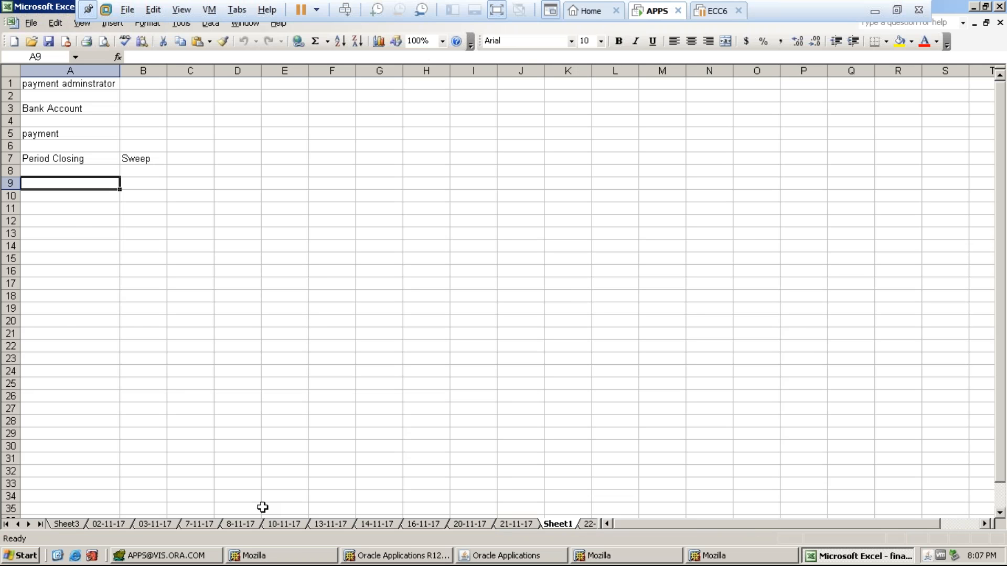
left_click(875, 11)
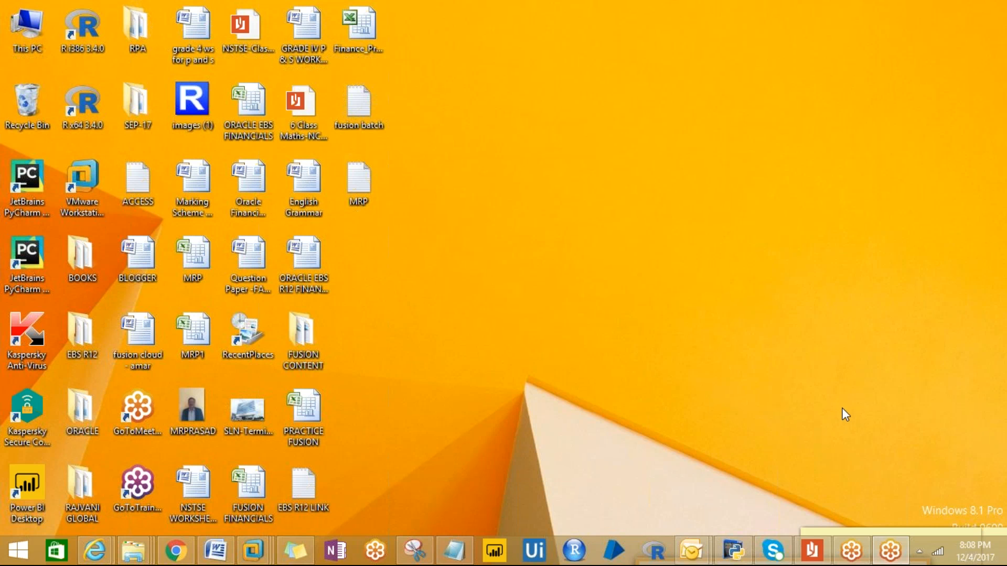
mouse_move(254, 551)
left_click(285, 453)
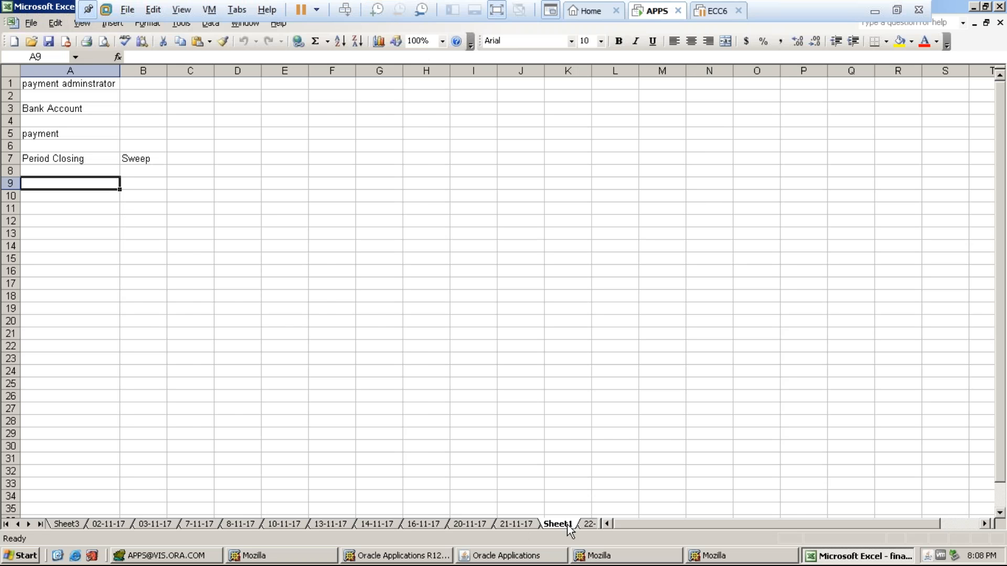
- Rename the 22-11-17 worksheet to 27-11-17
left_click(587, 524)
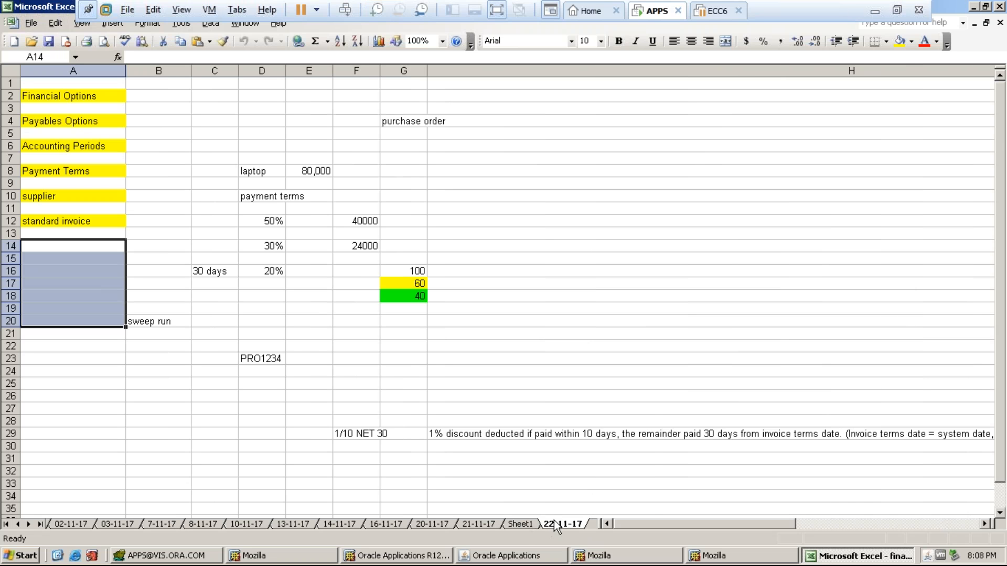
right_click(556, 523)
left_click(591, 439)
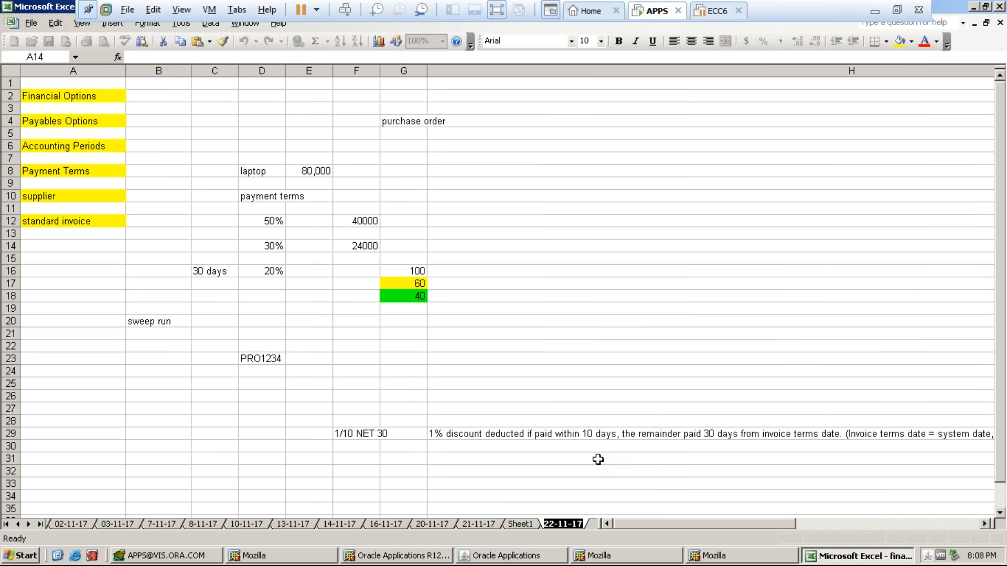
type("27-11-17")
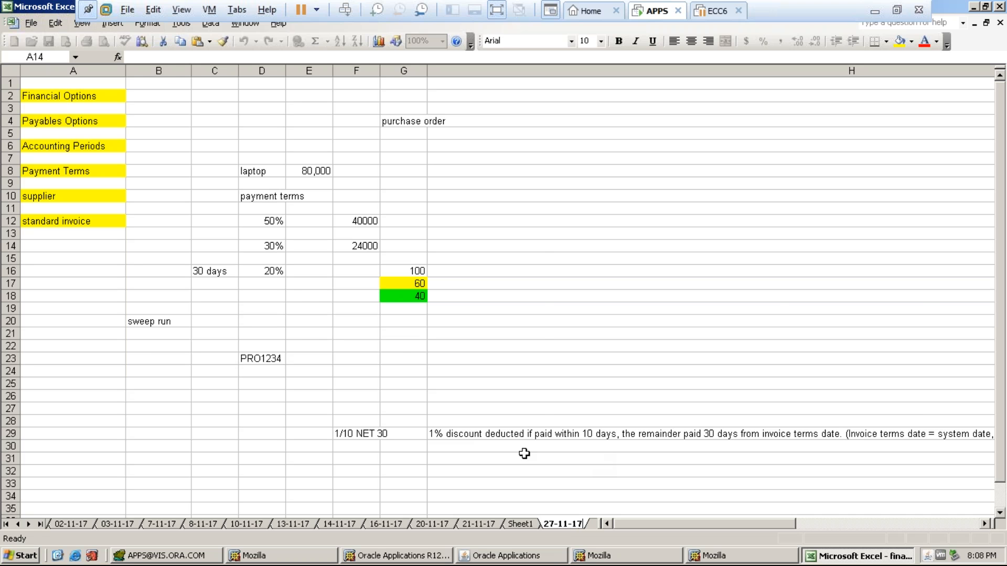
left_click(521, 524)
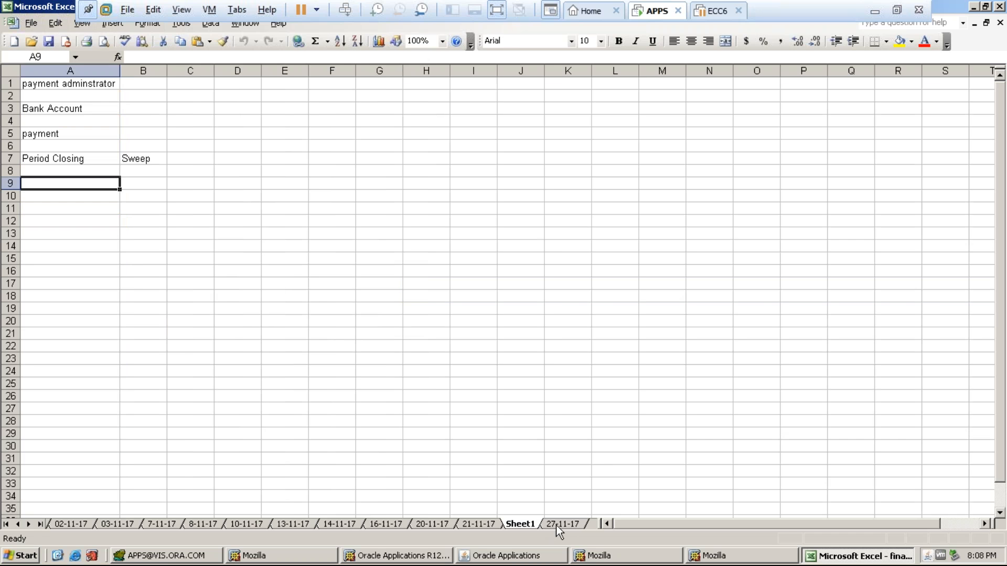
- Reorder the tabs so 27-11-17 sits right after 21-11-17
left_click_drag(564, 524, 479, 524)
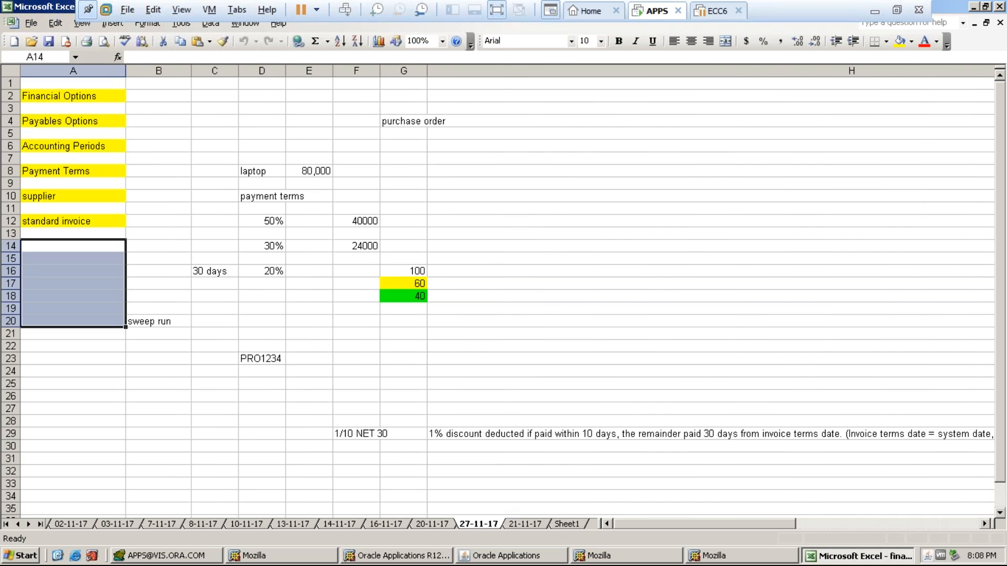
left_click(524, 524)
left_click_drag(529, 527, 493, 522)
- Begin renaming the Sheet1 tab
left_click(562, 525)
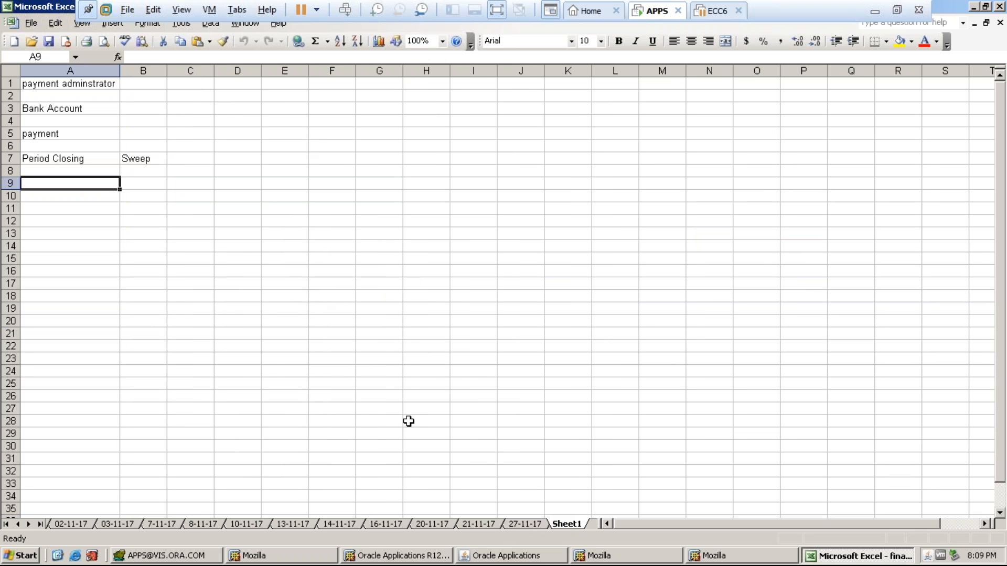
right_click(567, 532)
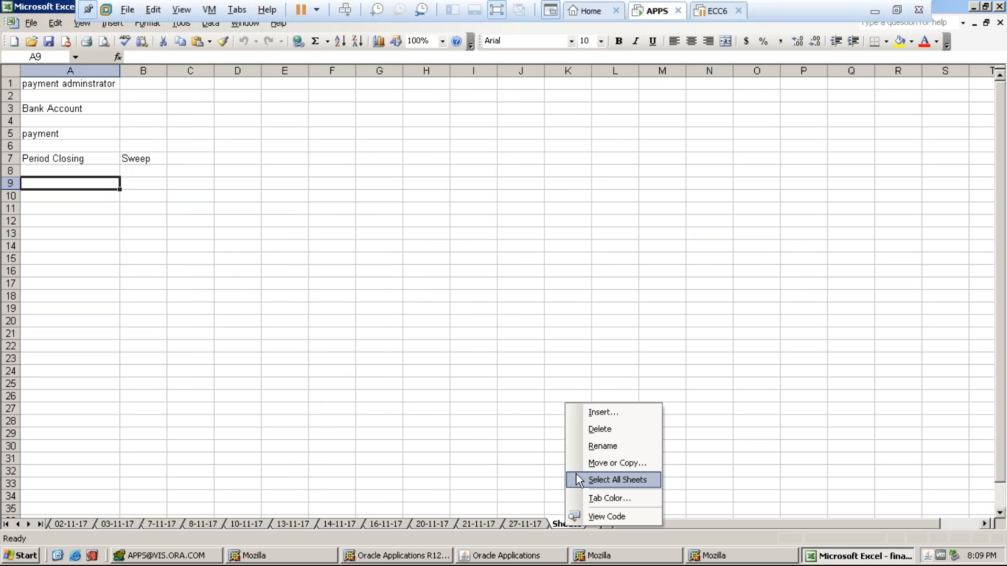
left_click(593, 446)
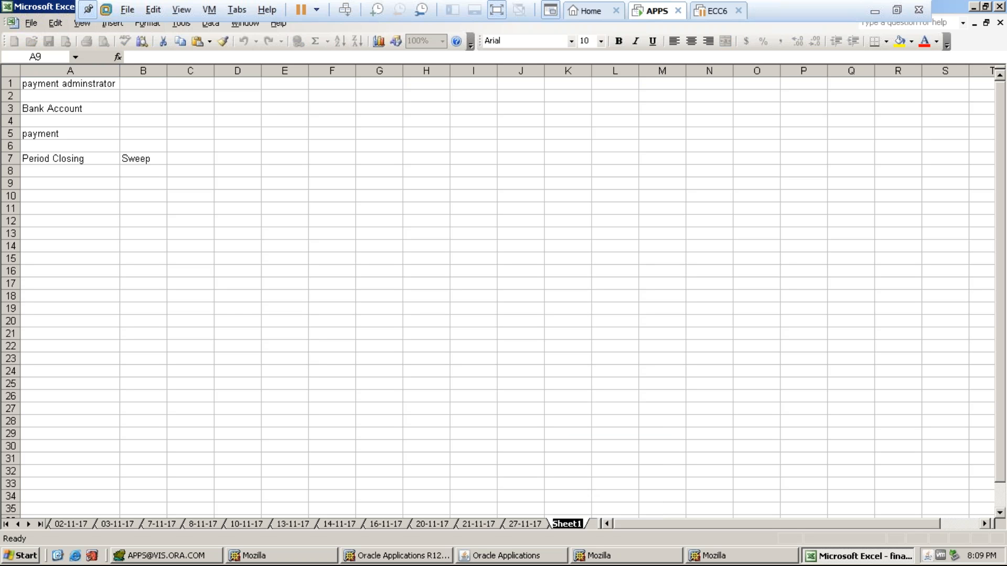
- Enter 100 in K15, 60 in M15 and 40 in M16, checking 60 and 40 total 100
left_click(557, 258)
type("100")
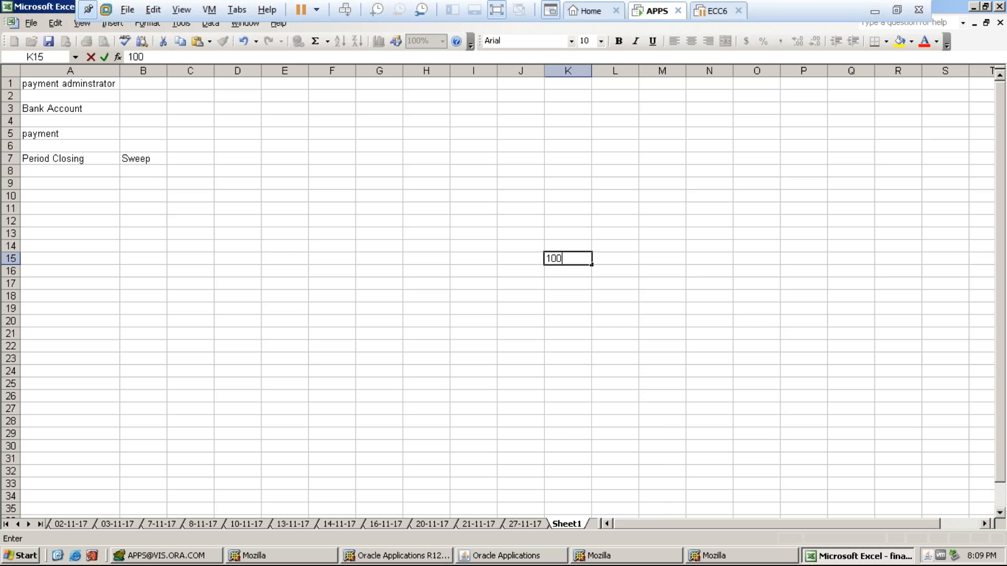
key("Tab")
left_click(683, 263)
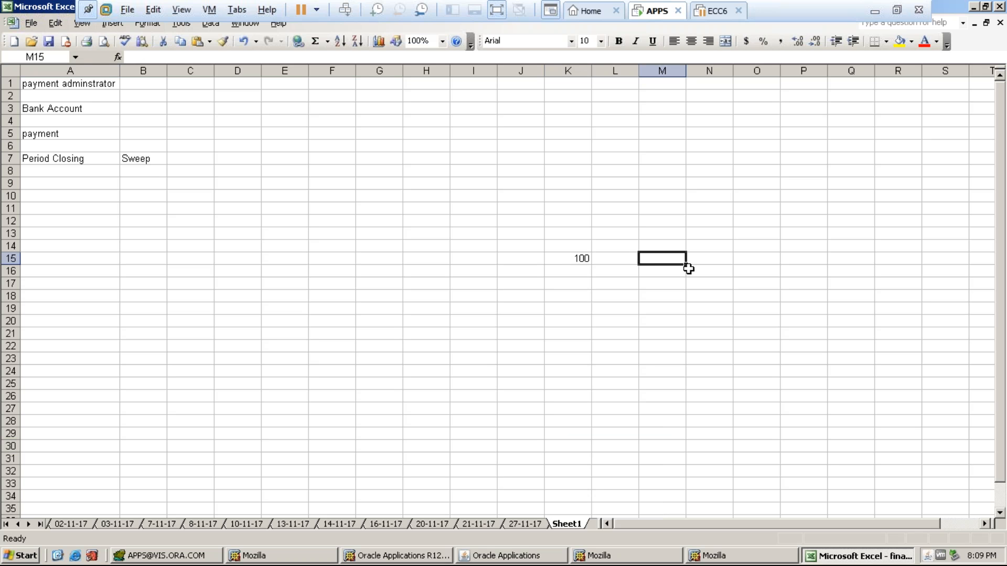
type("60")
key("Return")
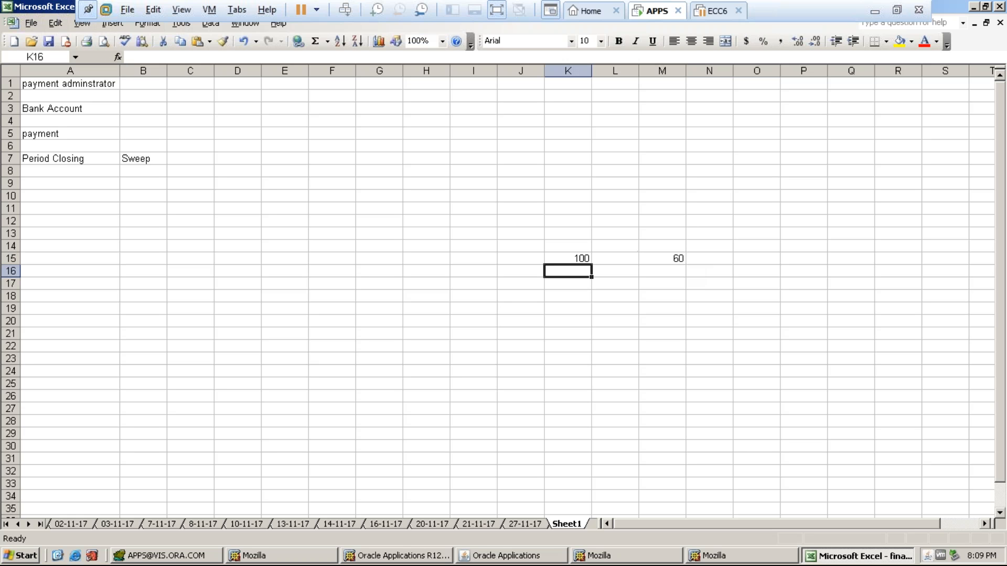
key("Right")
key("Right")
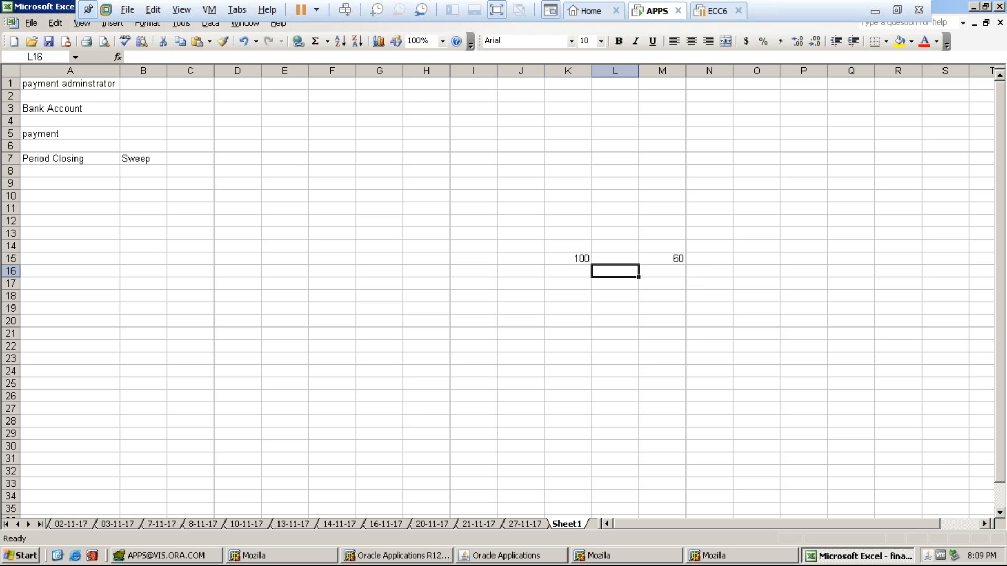
type("40")
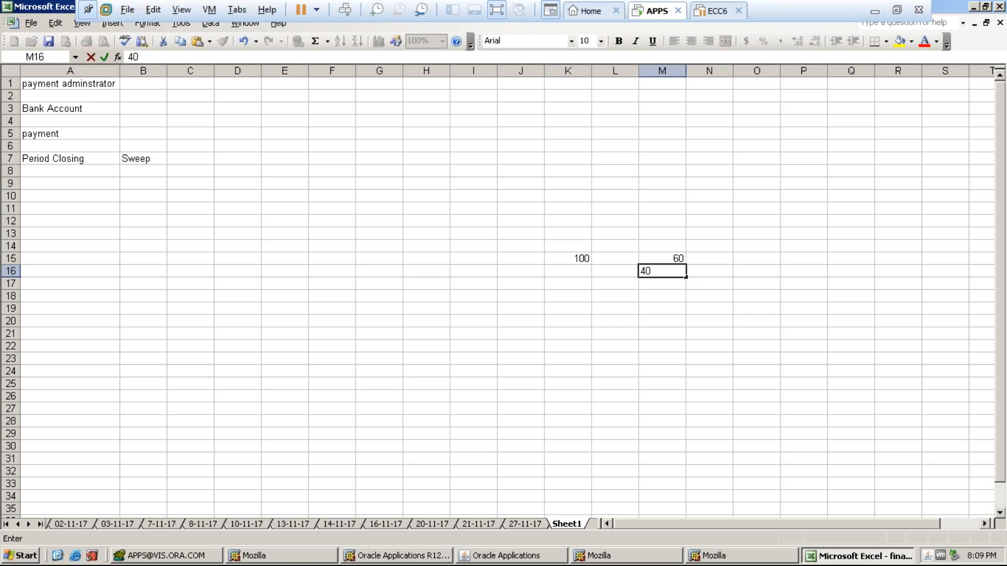
key("Right")
left_click_drag(680, 258, 666, 266)
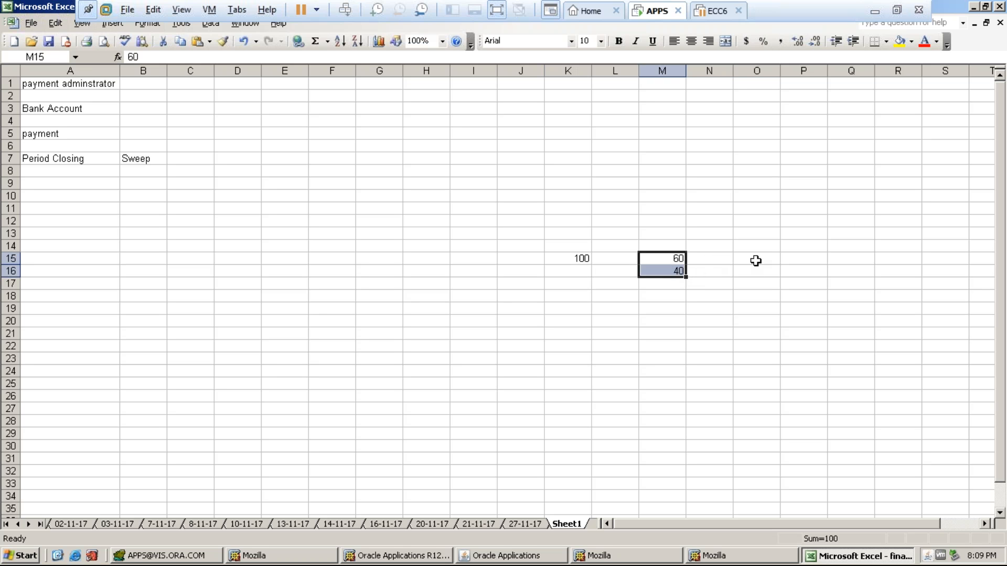
- Add labels setups in O15, transaction in O17 and implementation /support in O19
key("Right")
key("Right")
type("setups")
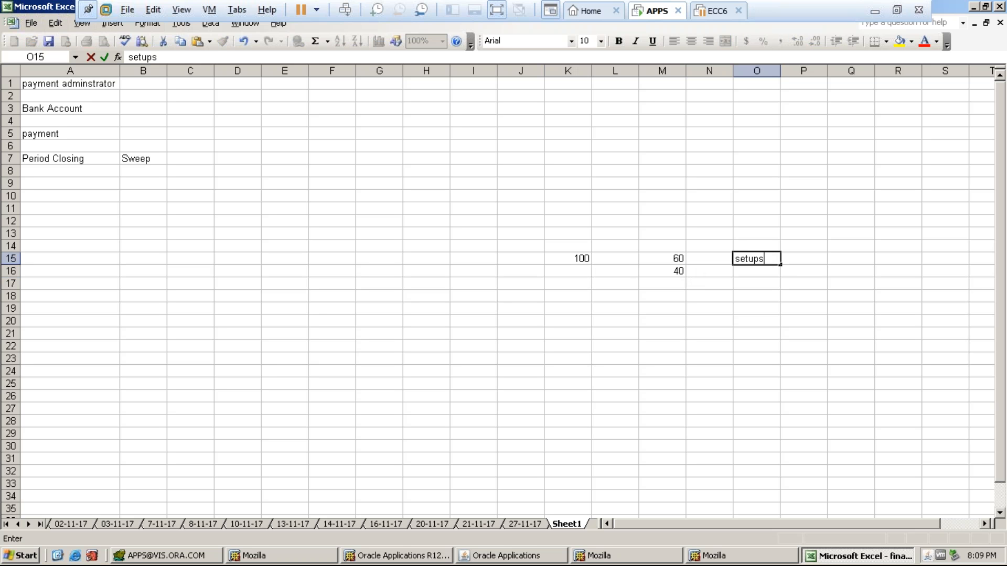
key("Return")
left_click(756, 283)
type("transaction")
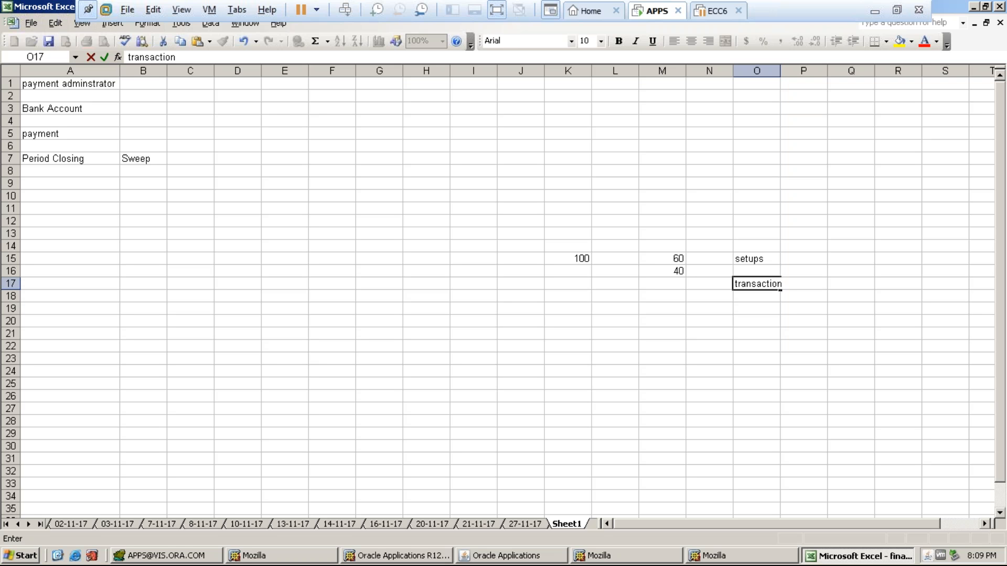
left_click(756, 308)
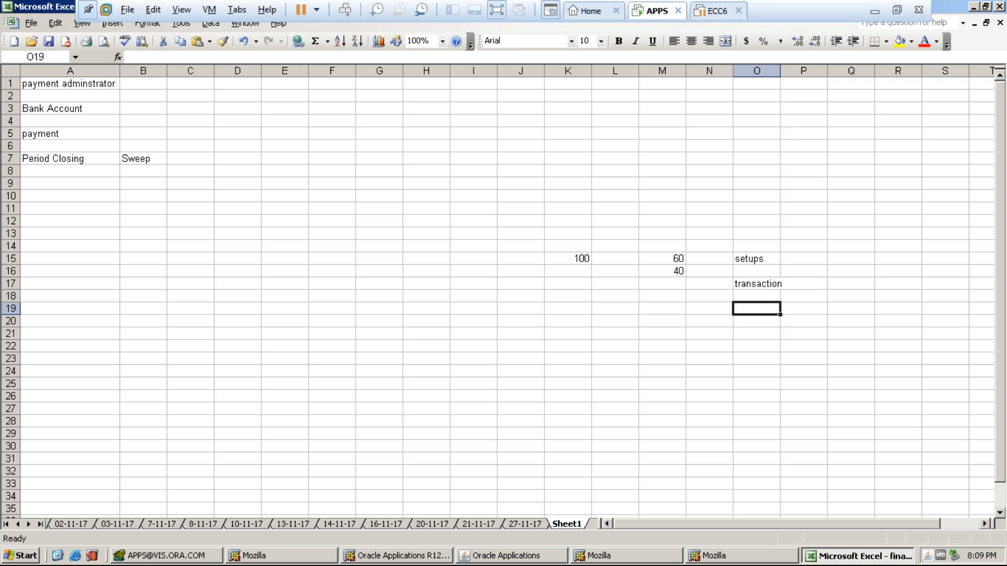
type("impl")
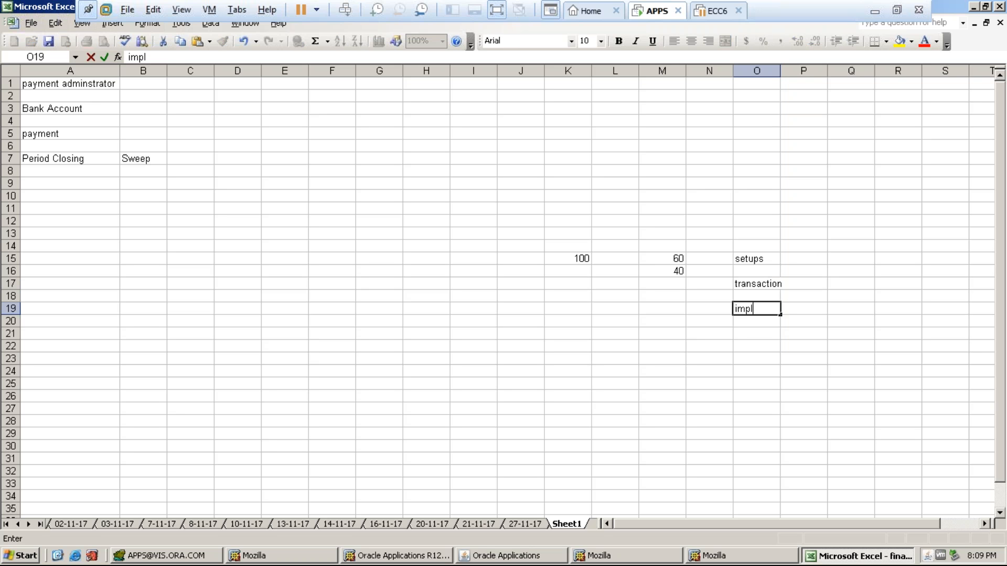
type("ementation")
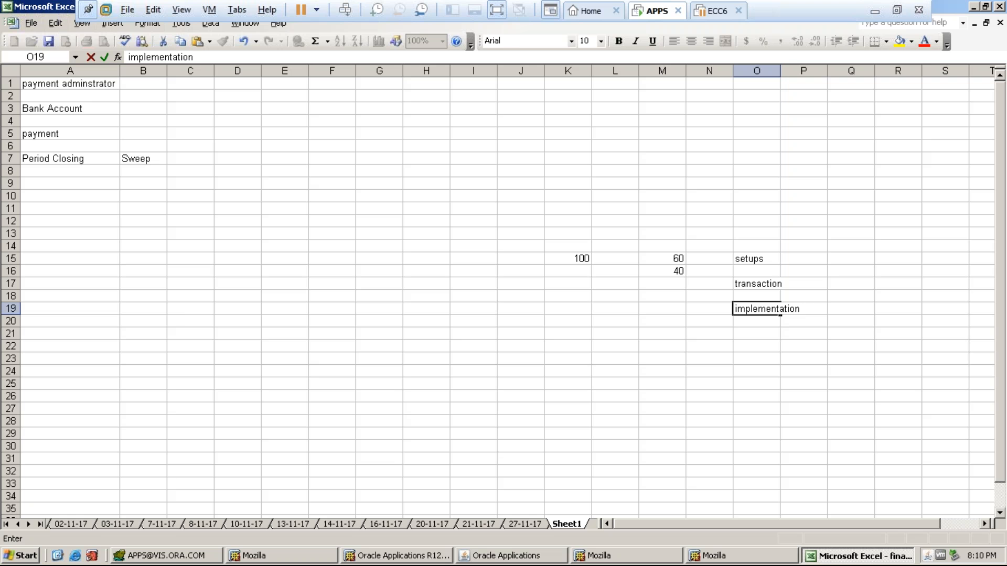
type(" /support")
key("Return")
key("Return")
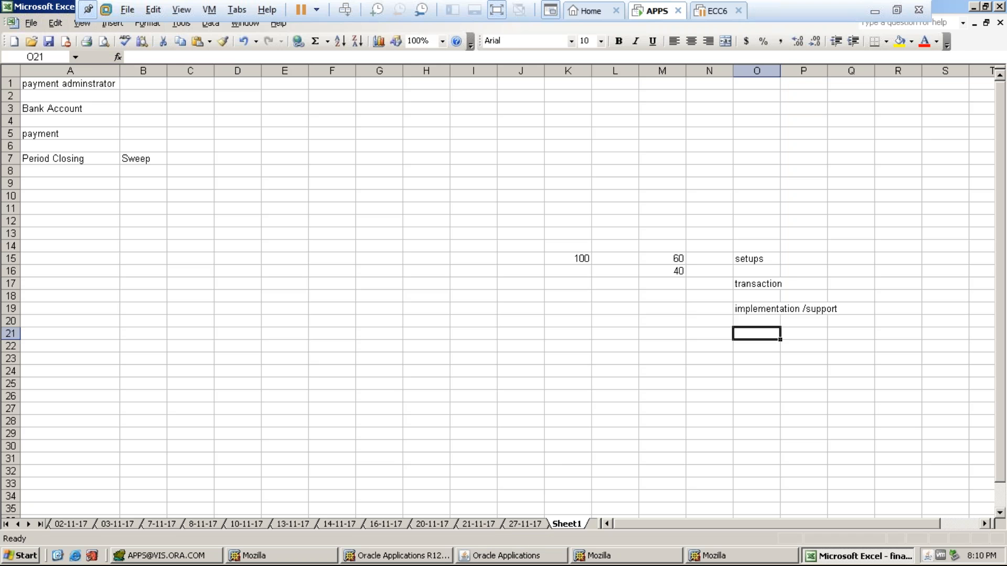
- Review the payment adminstrator, Bank Account, payment, Period Closing and Sweep notes, then switch to Oracle Applications
left_click(65, 87)
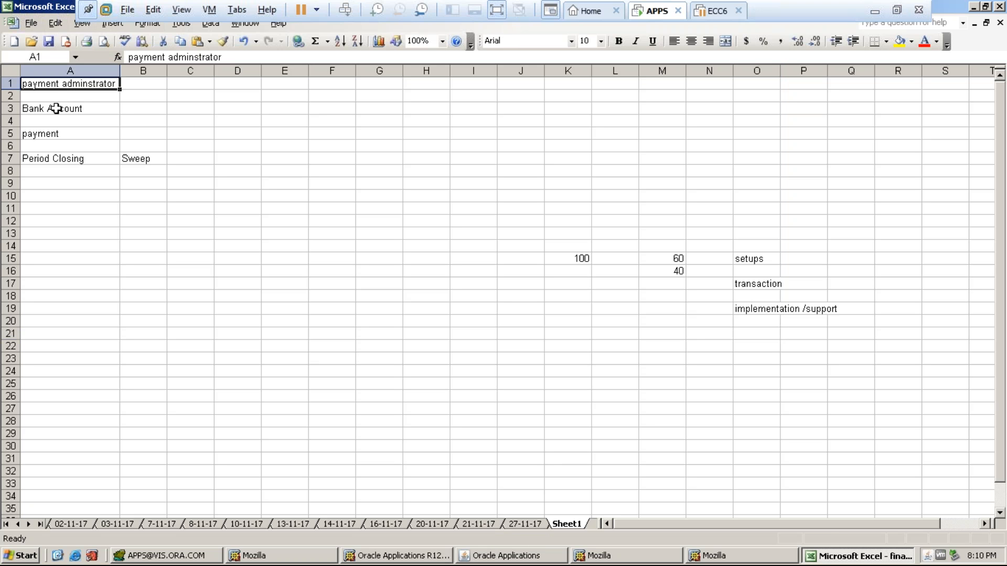
left_click(57, 109)
left_click(56, 136)
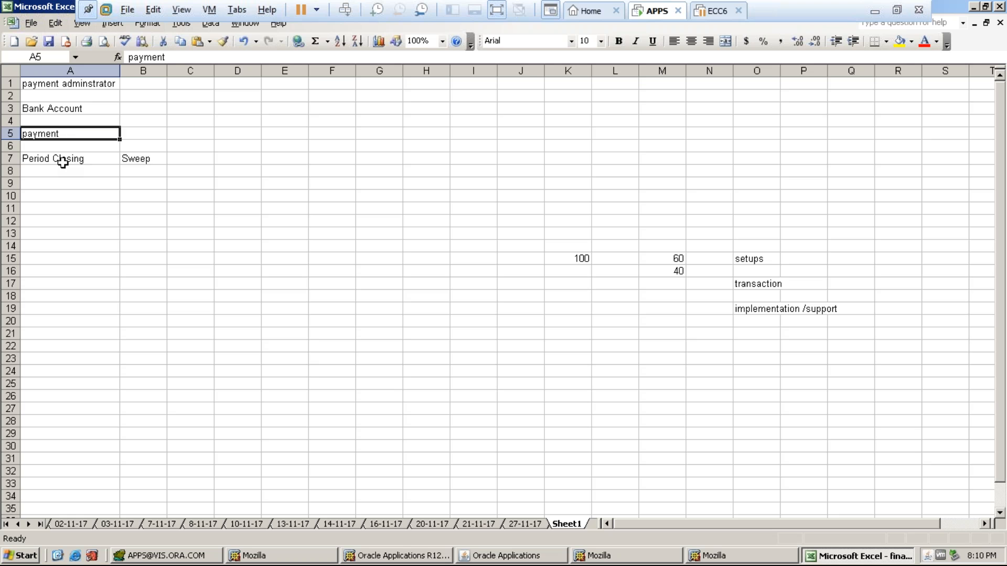
left_click(63, 162)
left_click(136, 156)
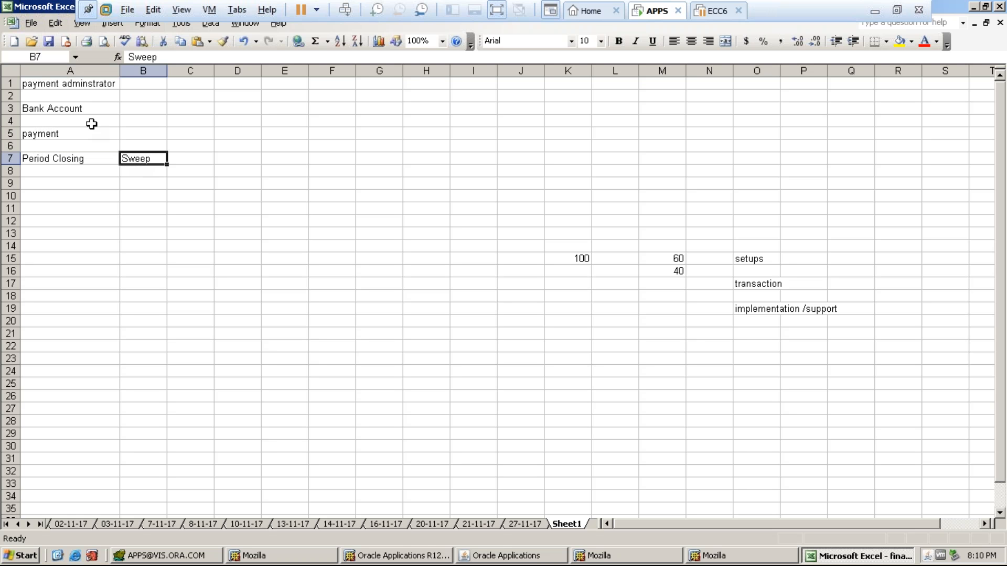
left_click(63, 85)
left_click(52, 108)
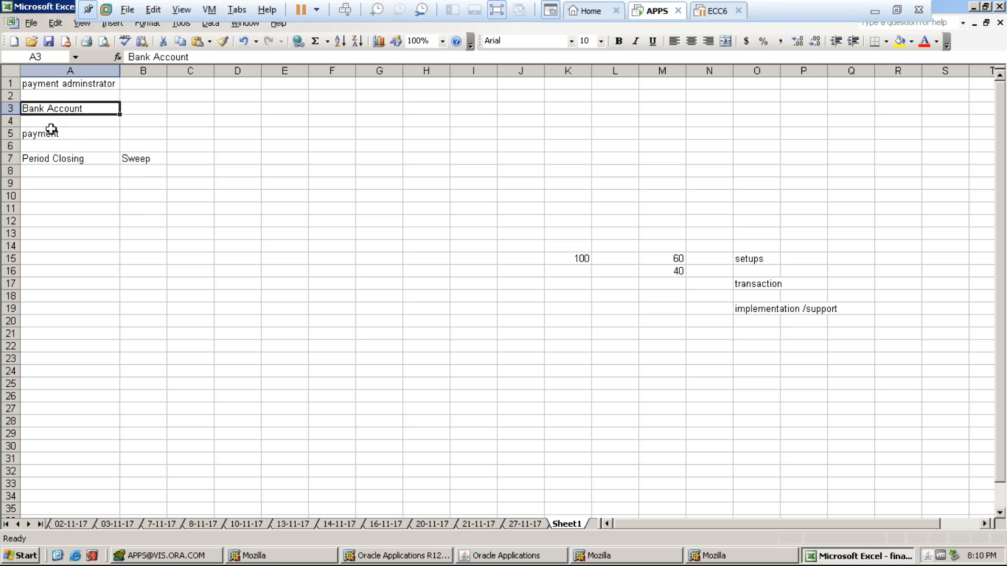
left_click(51, 131)
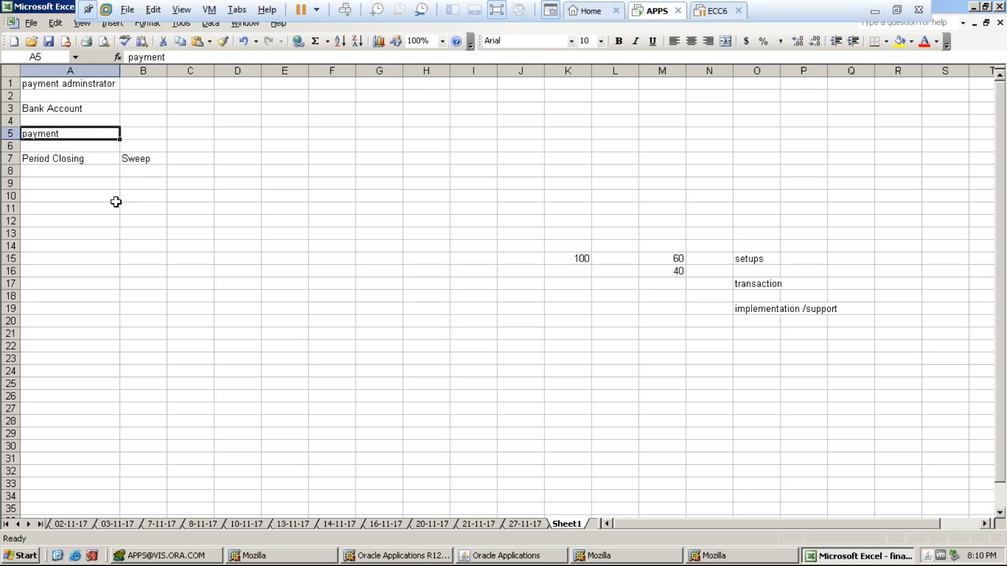
left_click(41, 158)
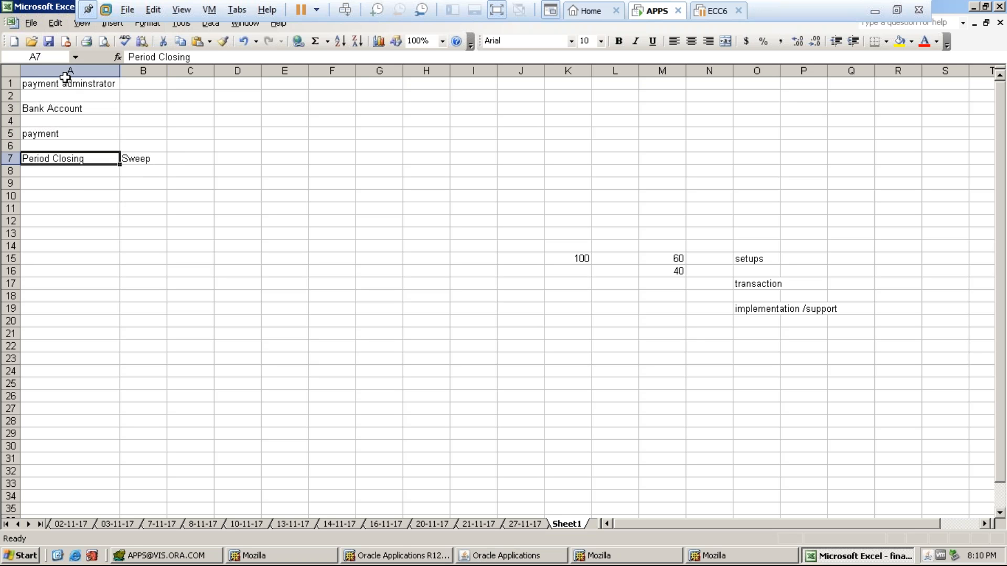
left_click(35, 83)
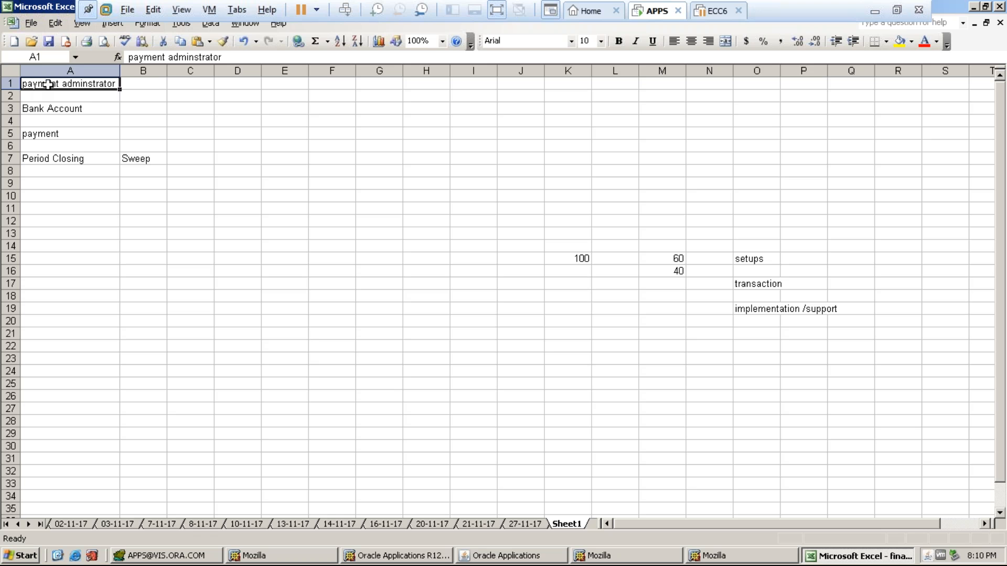
left_click(511, 555)
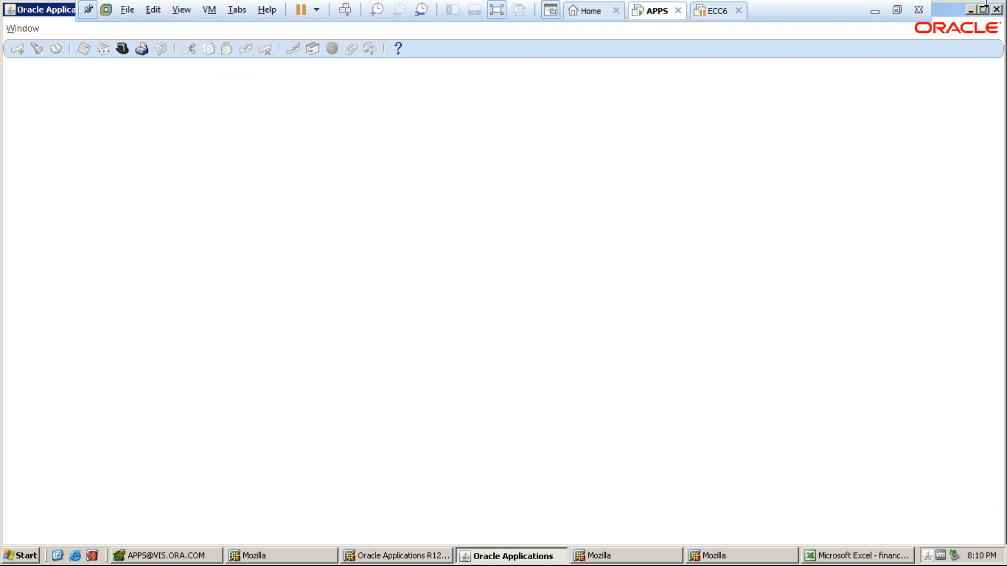
- Close the old Oracle windows and relaunch the Oracle login page in the browser, maximised
left_click(996, 10)
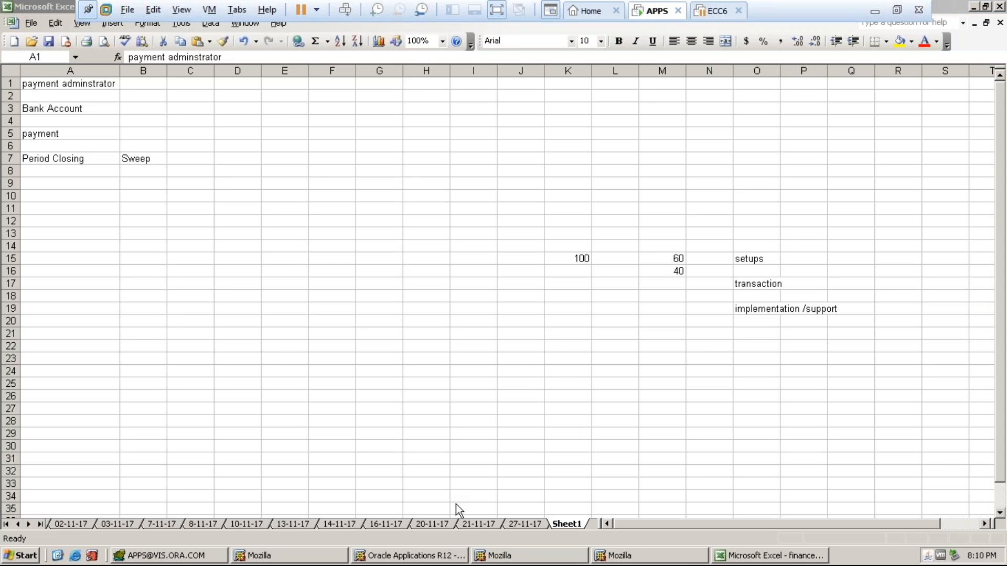
left_click(401, 557)
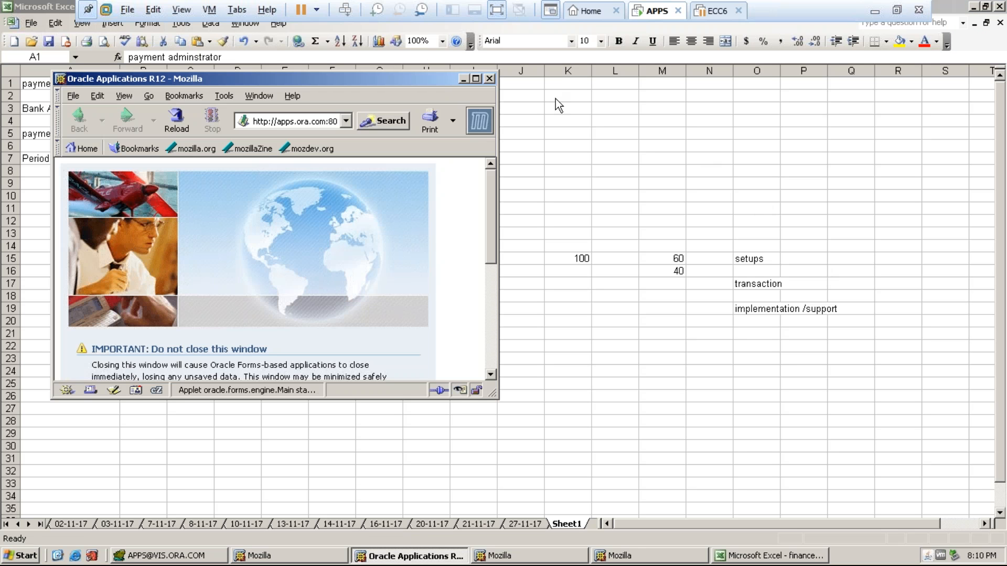
left_click(490, 80)
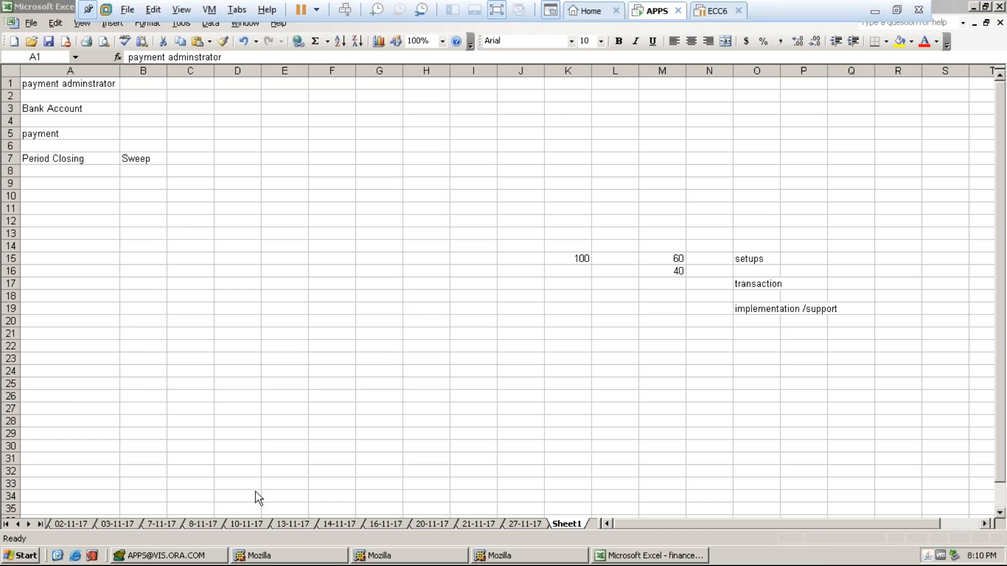
left_click(76, 556)
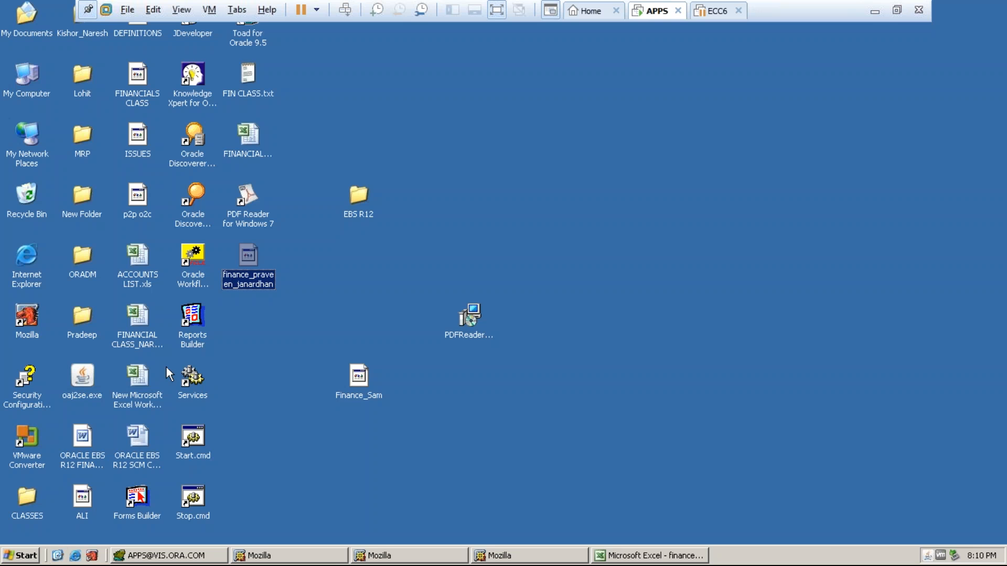
double_click(27, 318)
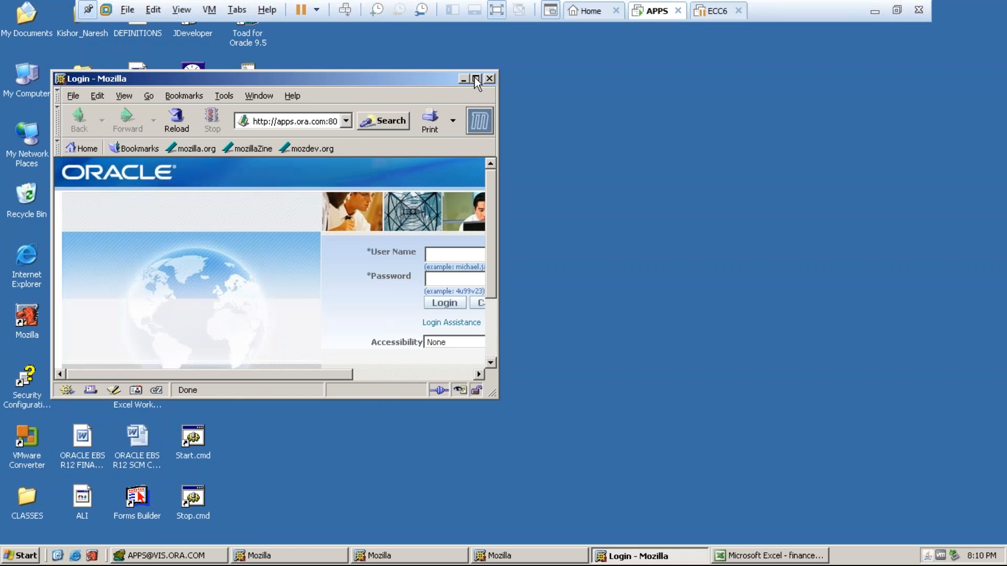
left_click(476, 78)
- Sign in with the user's credentials and open Funds Available under PROTON_AP
type("proton")
key("Tab")
type("welcome")
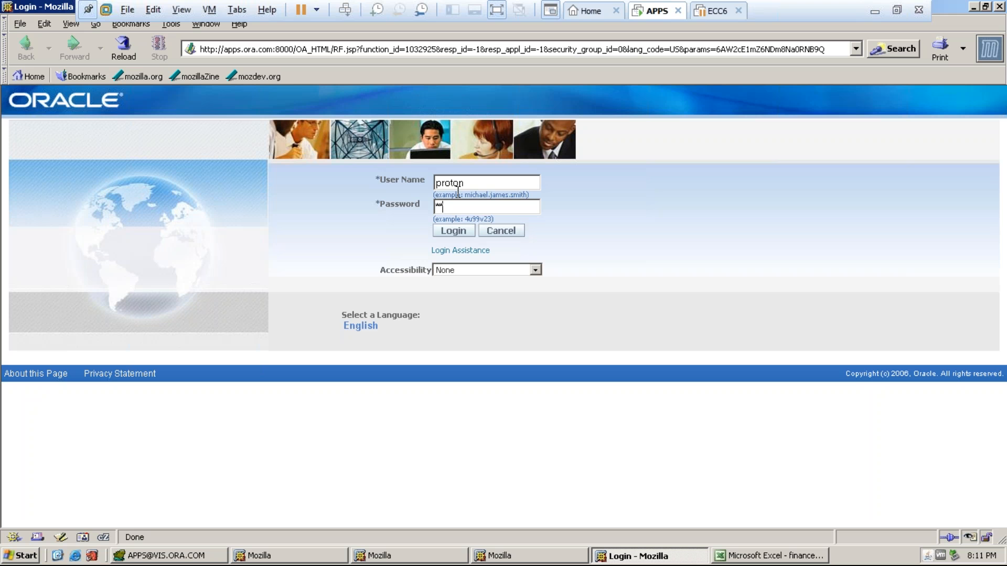
key("Return")
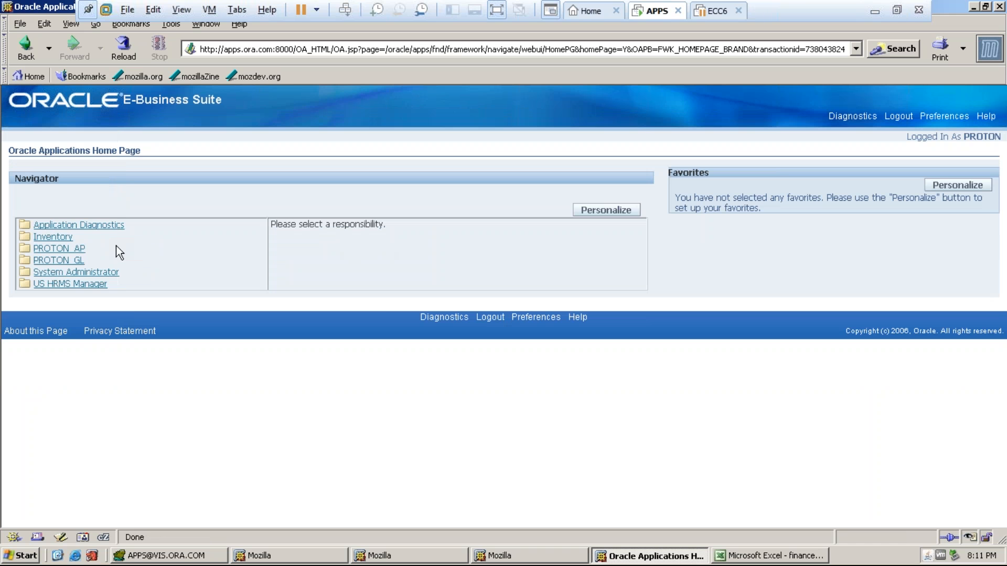
left_click(57, 248)
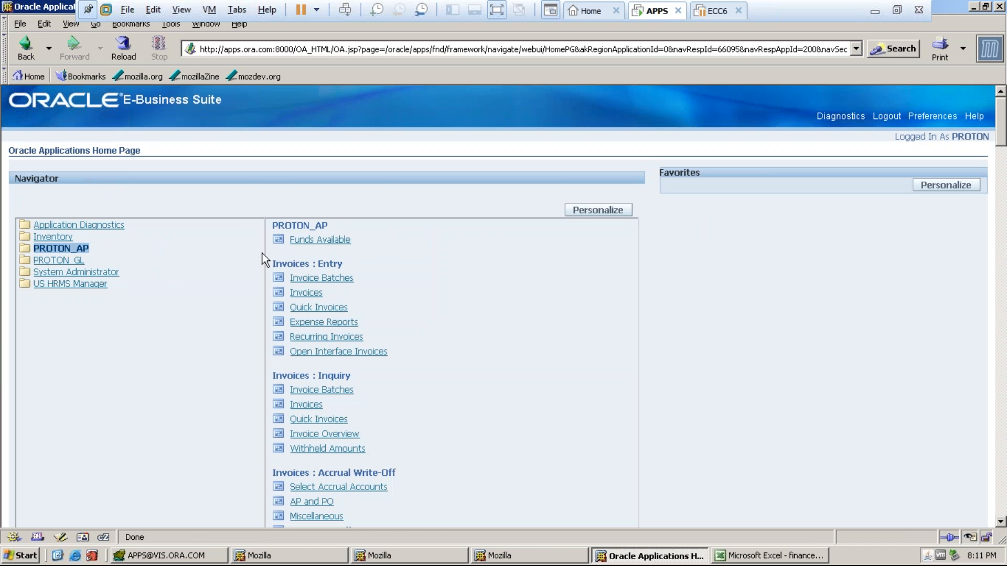
left_click(320, 240)
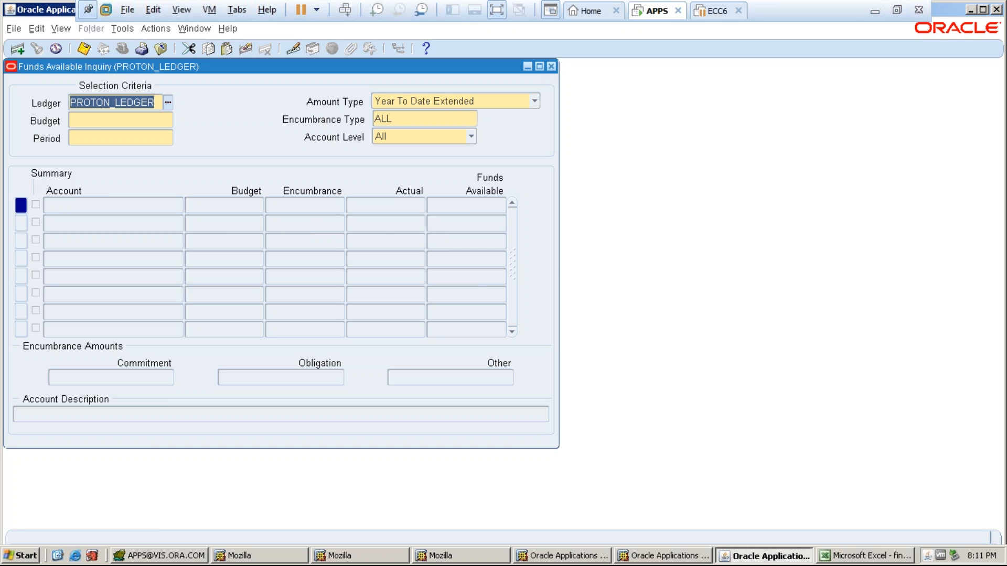
- Close the Funds Available Inquiry form, confirming Yes at the 'Close this form?' prompt
left_click(551, 66)
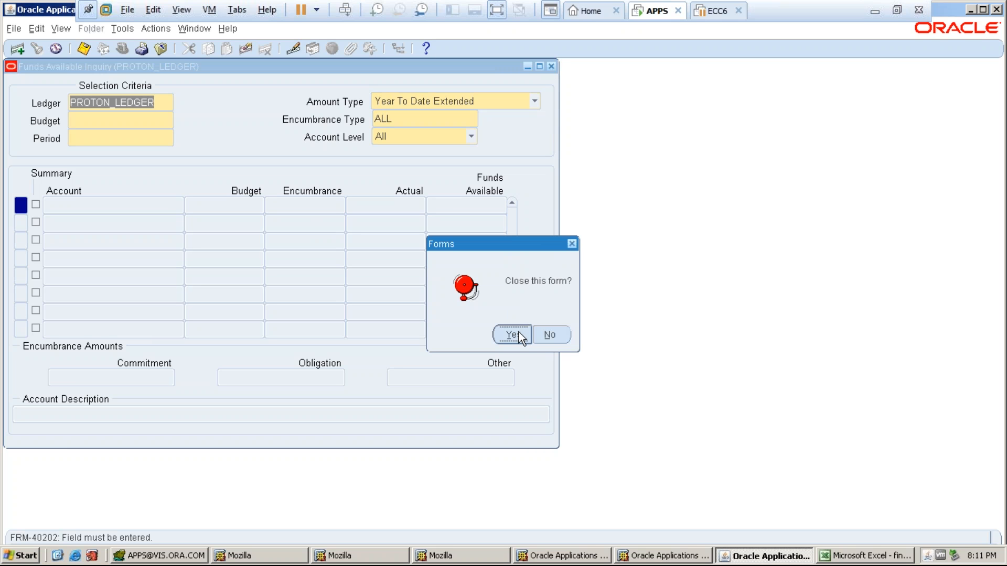
left_click(874, 11)
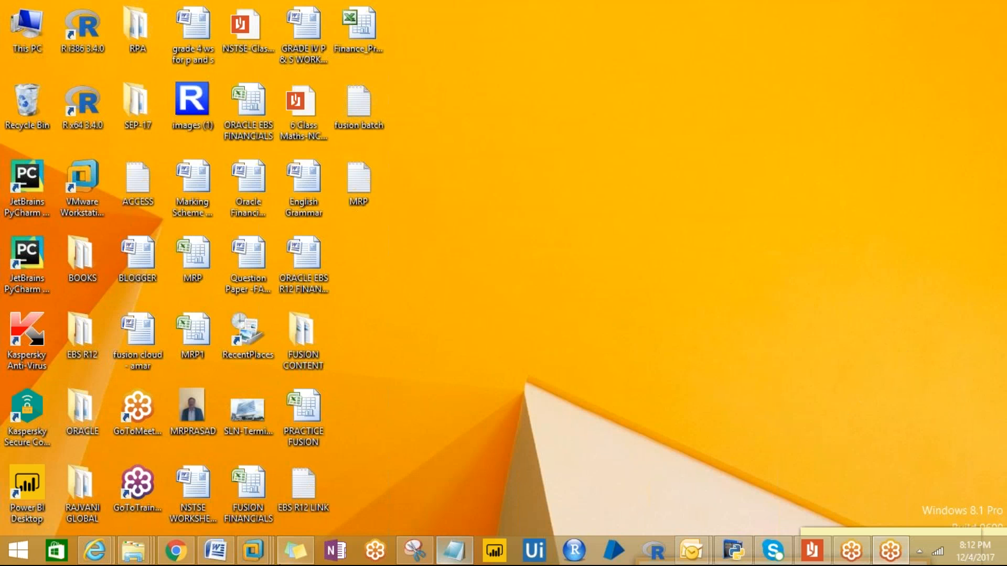
mouse_move(252, 551)
left_click(294, 449)
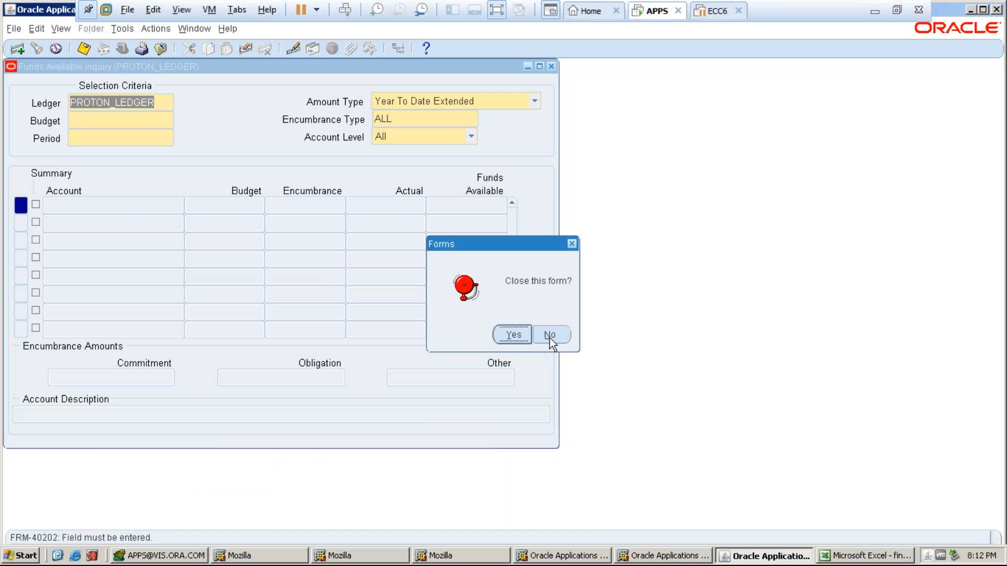
left_click(550, 335)
left_click(552, 66)
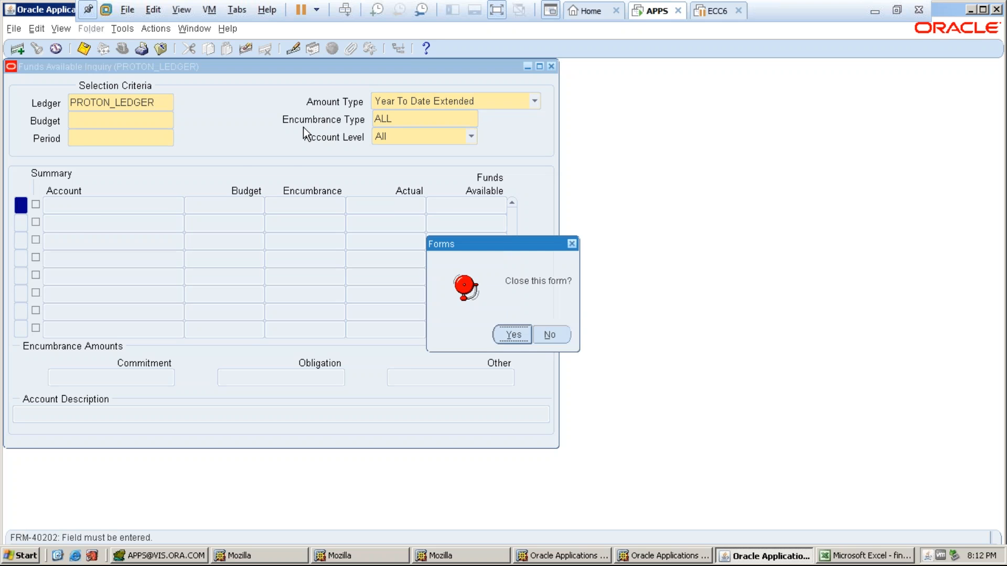
left_click(506, 332)
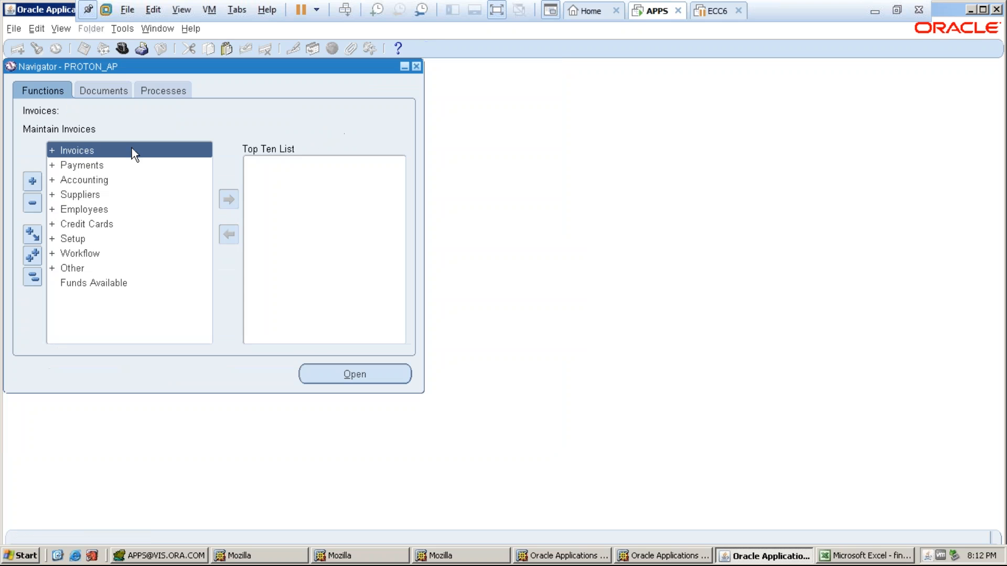
- Expand Setup > Payment in the Navigator and open Payment Administrator
left_click(75, 238)
double_click(75, 238)
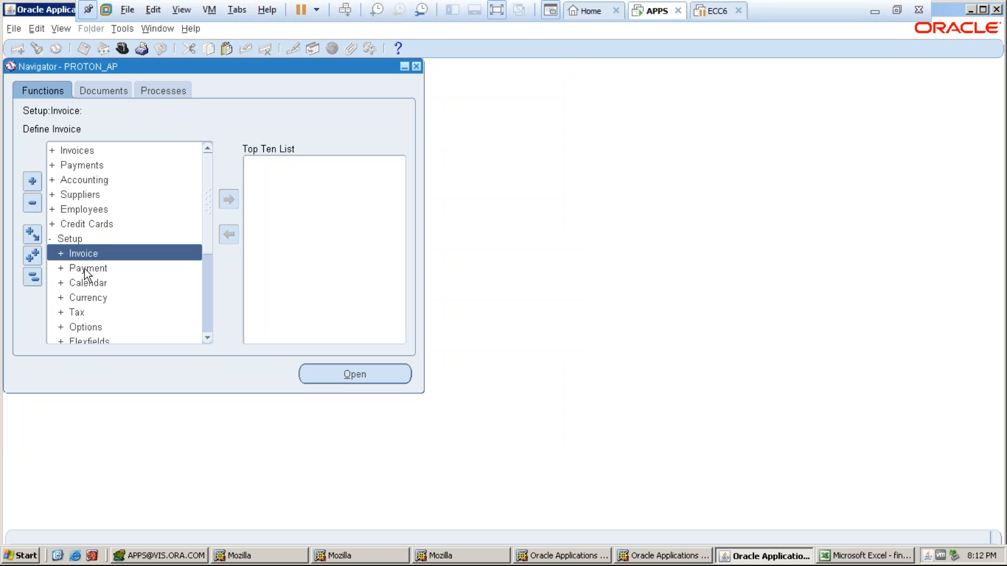
double_click(85, 269)
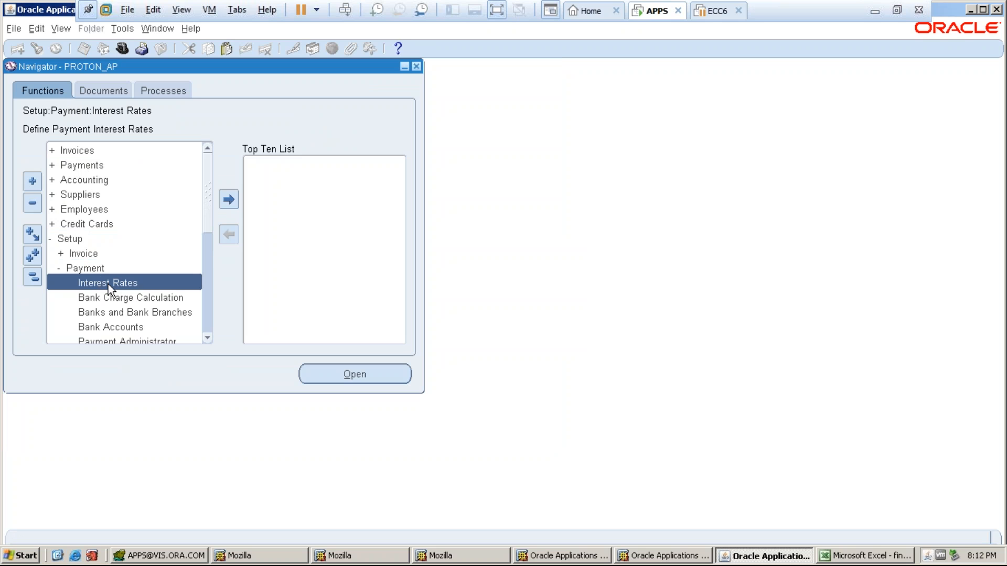
left_click(208, 239)
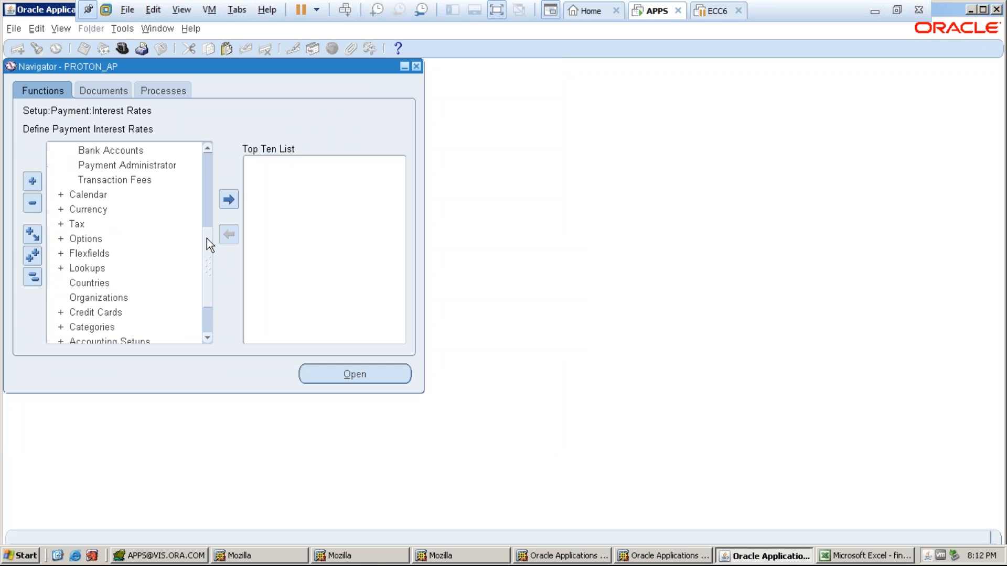
double_click(127, 165)
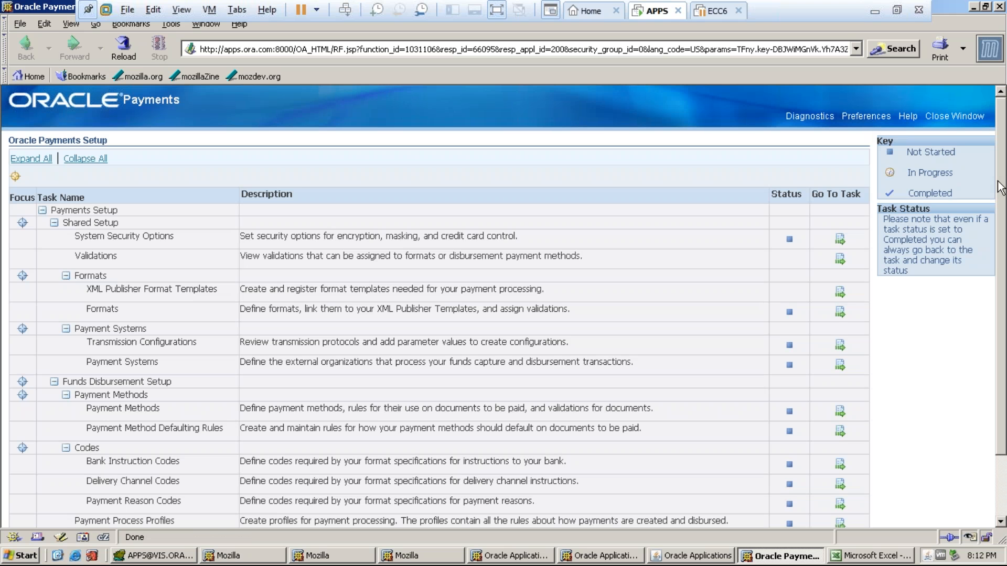
- Scroll to Payment Process Profiles on the Payments Setup page and go to that task
scroll(1004, 179, "down", 3)
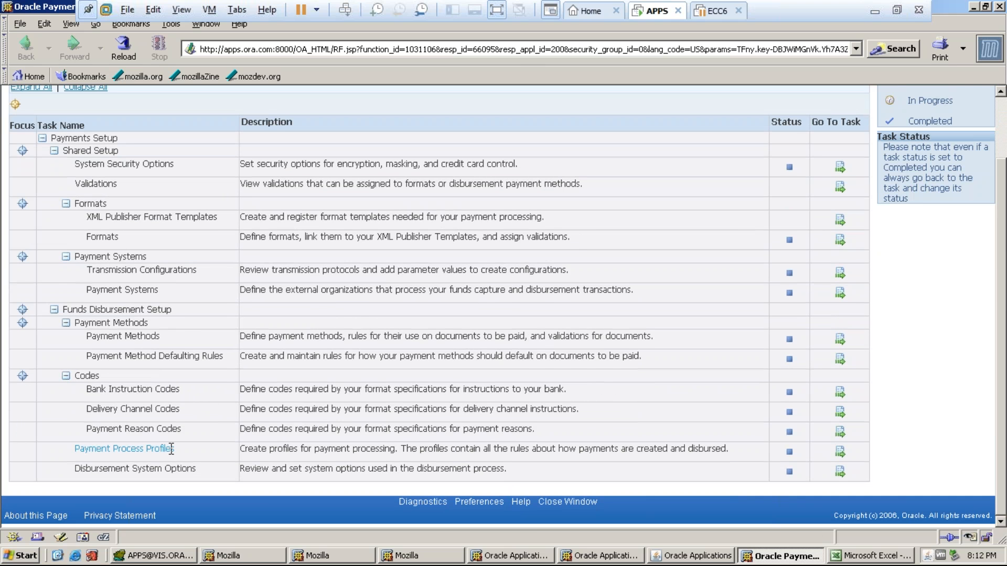
left_click(840, 451)
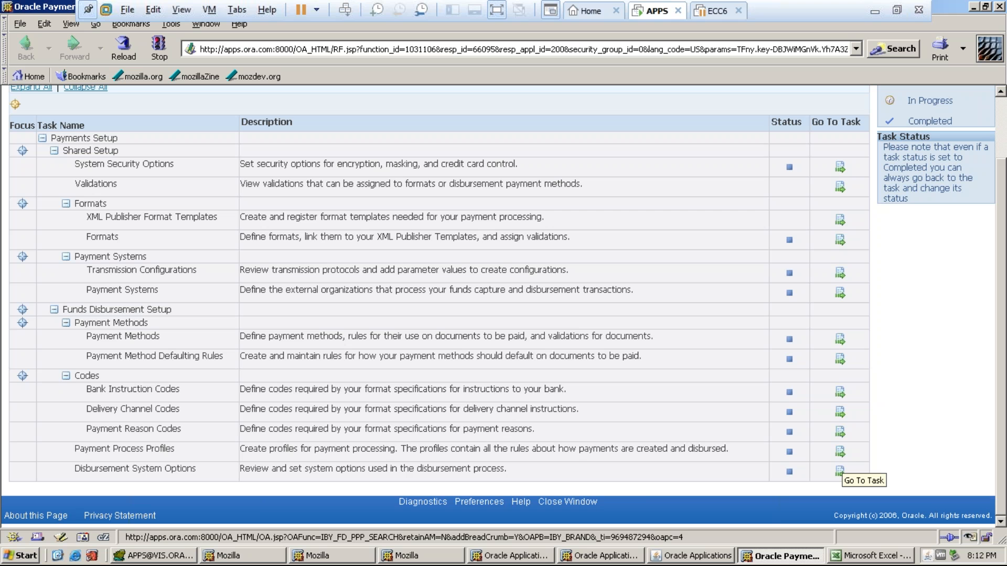
left_click(840, 453)
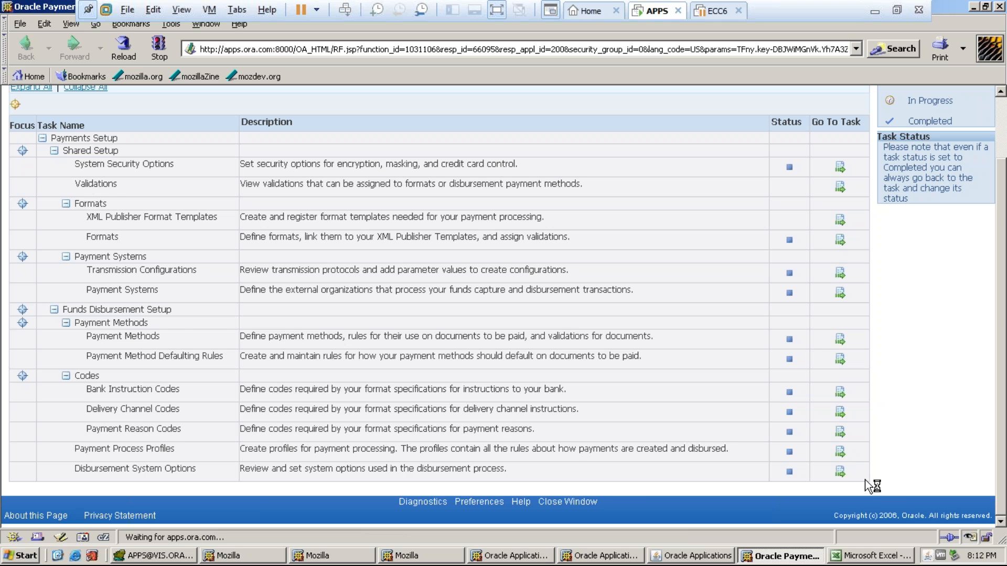
left_click_drag(1002, 314, 1000, 267)
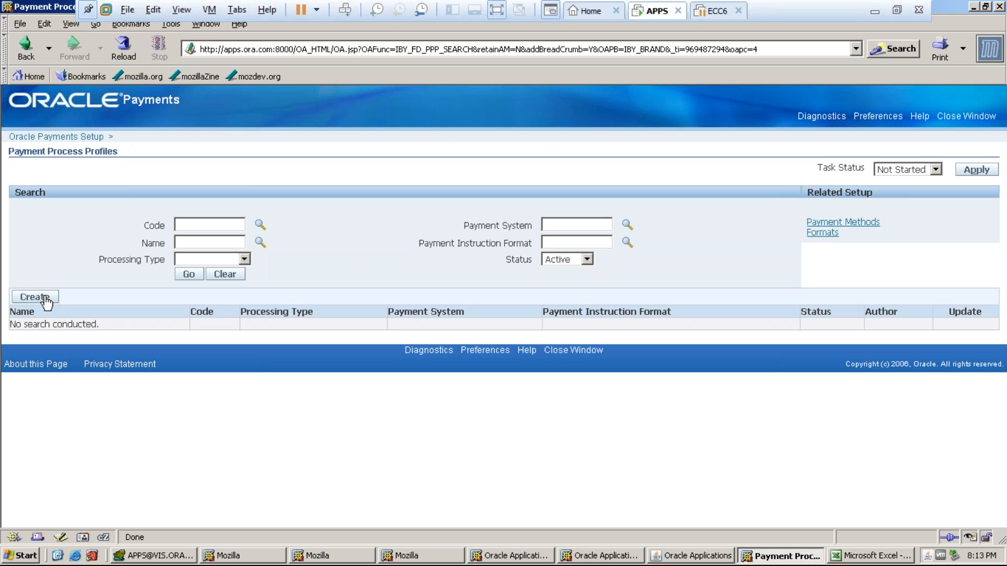
- Create a new payment process profile with code, name and description PROTON_PPP
left_click(47, 300)
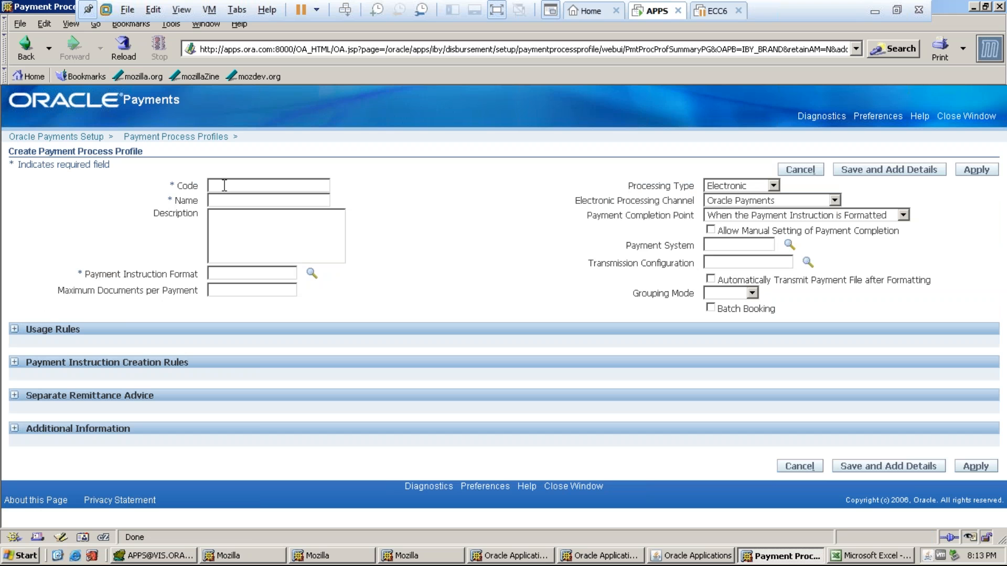
type("PROTON_PPP")
left_click_drag(274, 189, 209, 187)
key("ctrl+c")
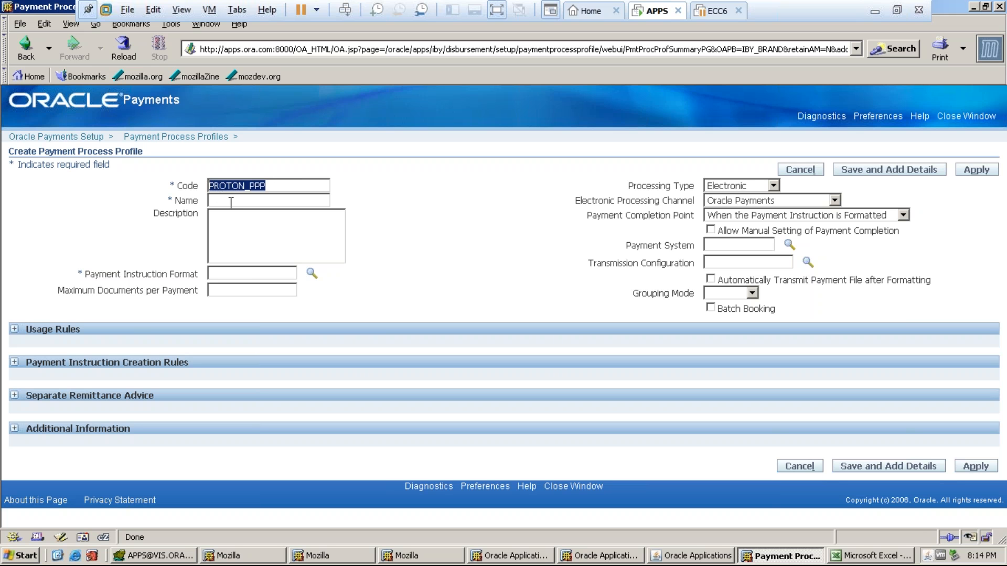
left_click(232, 202)
key("ctrl+v")
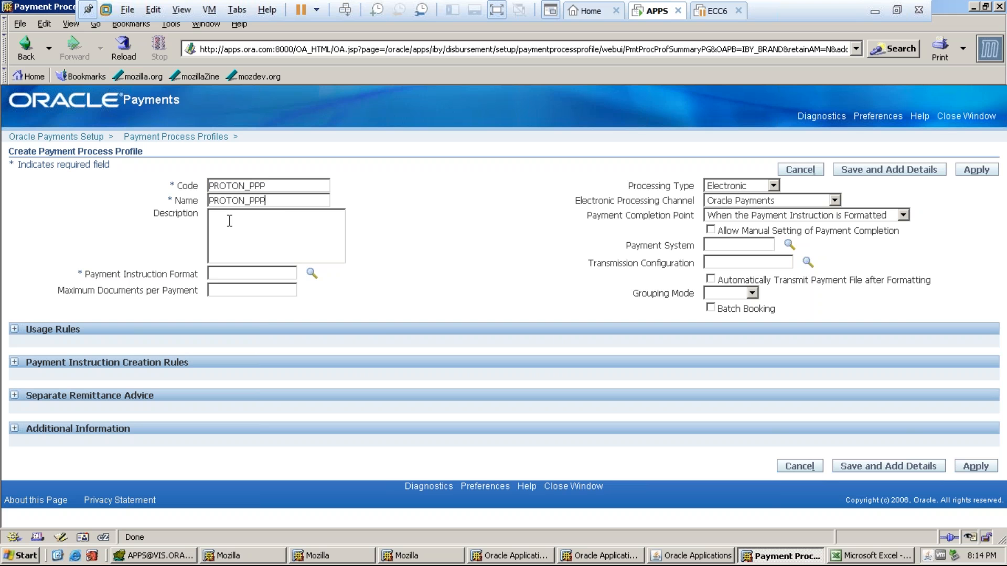
left_click(240, 231)
key("ctrl+v")
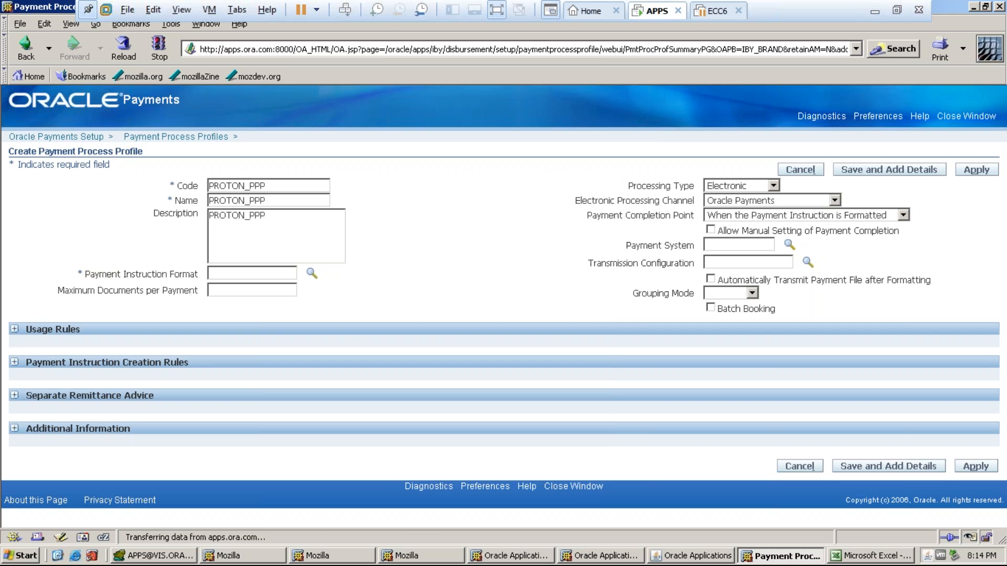
- Search payment instruction formats for STANDARD
left_click(232, 194)
type("STANDARD")
left_click(285, 193)
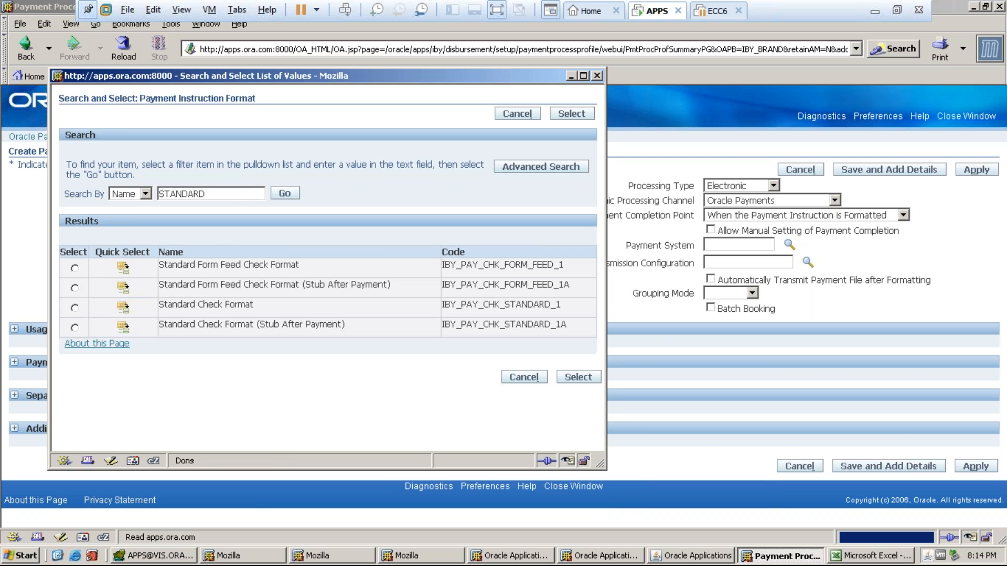
- Choose Standard Check Format as the instruction format and Printed as the processing type
left_click(75, 308)
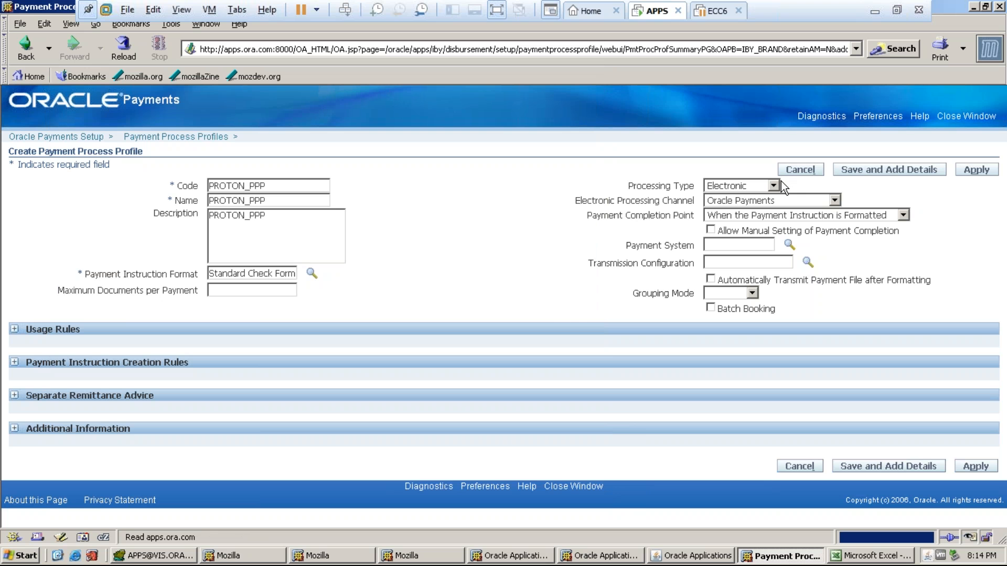
left_click(777, 185)
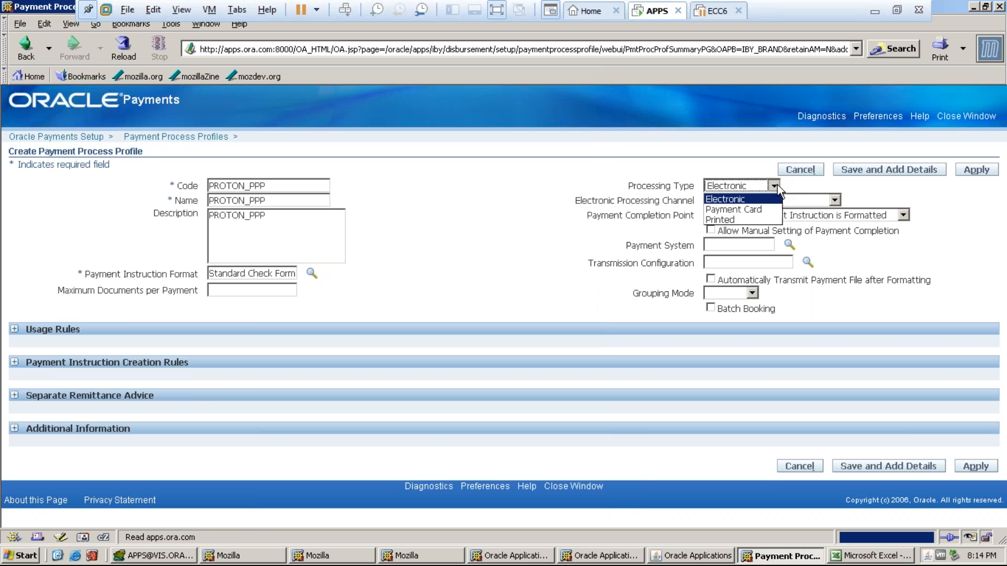
left_click(718, 220)
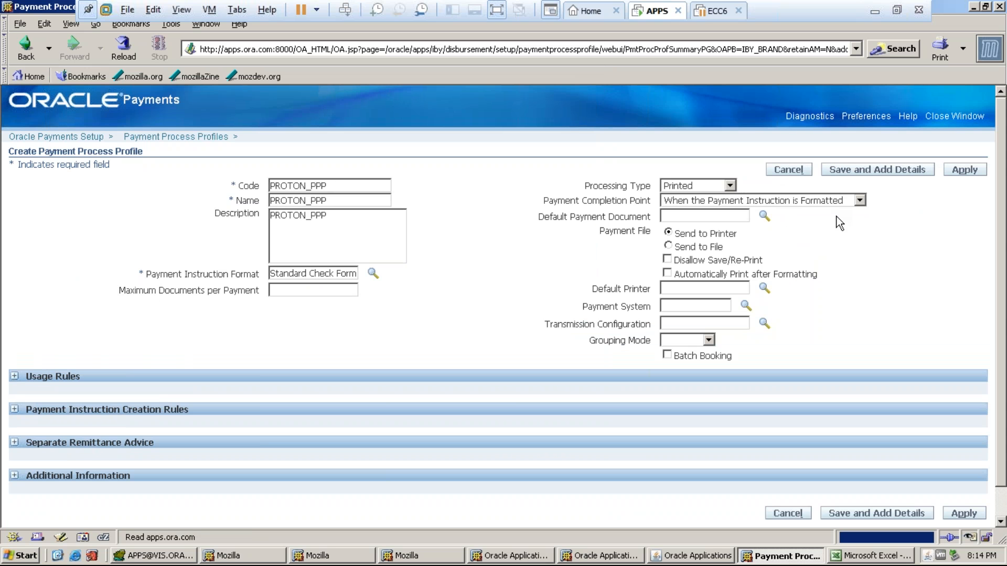
scroll(1002, 206, "down", 1)
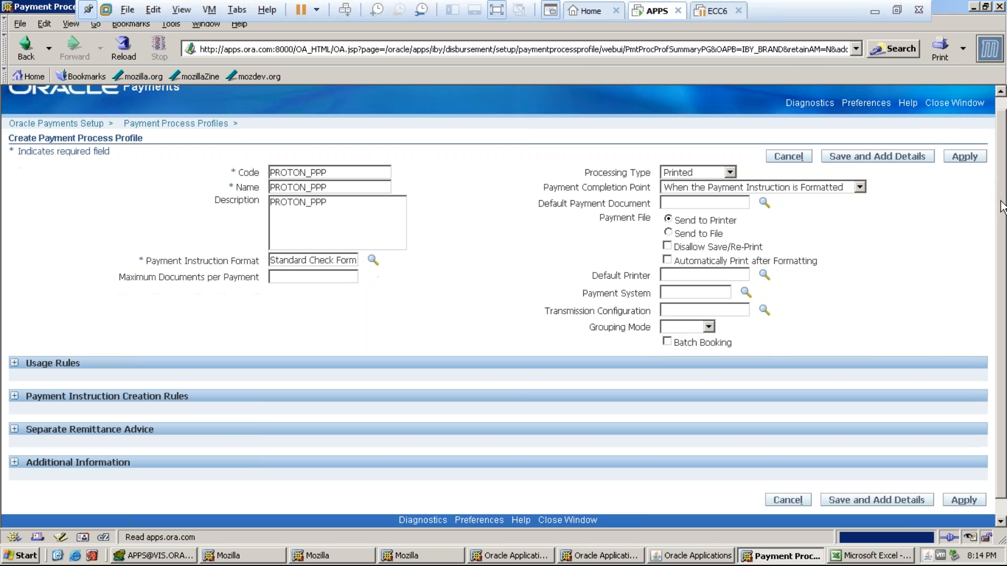
scroll(1002, 215, "down", 1)
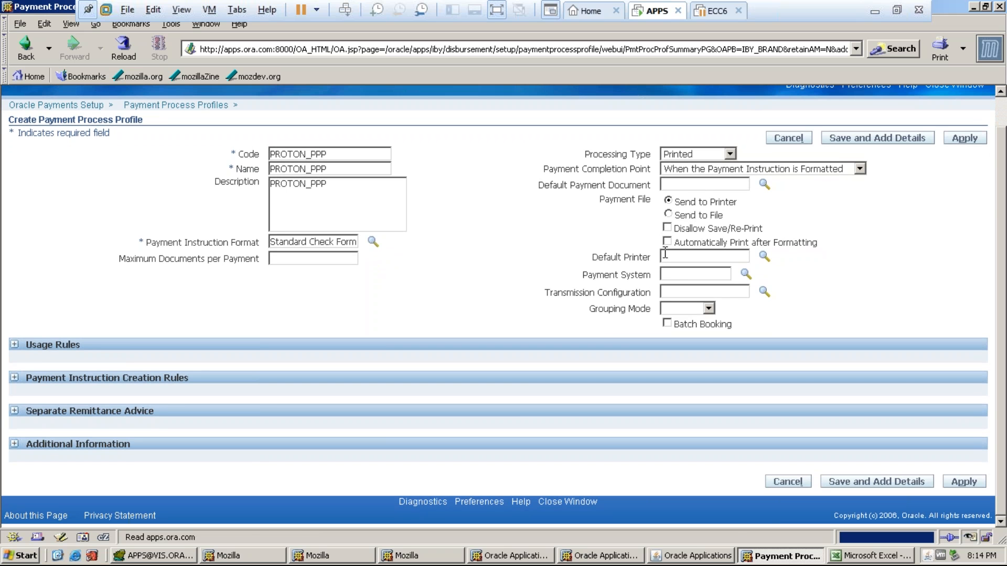
- Expand Usage Rules, leave every rule at All, and apply to save PROTON_PPP
left_click(14, 345)
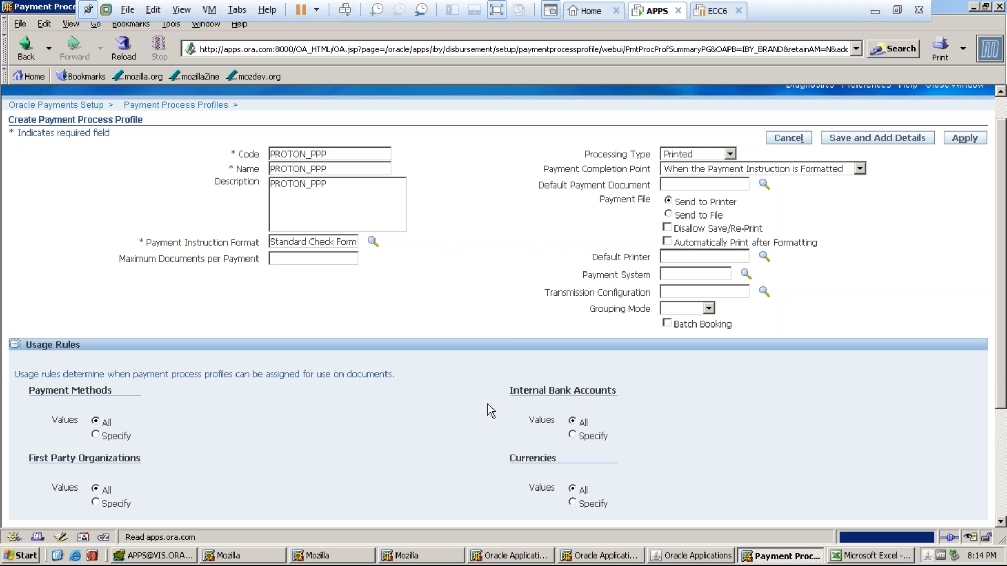
scroll(1003, 398, "down", 2)
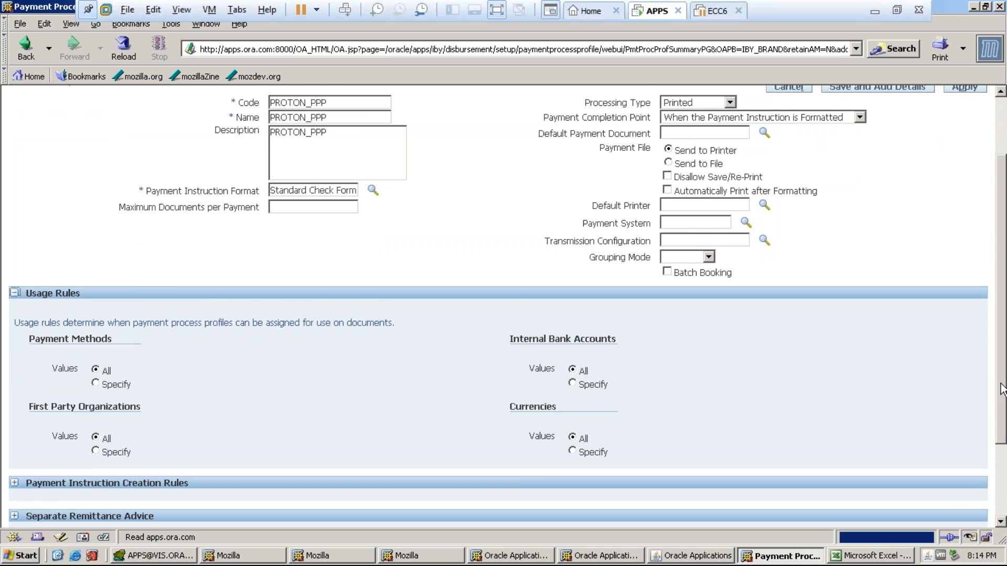
scroll(1004, 414, "down", 2)
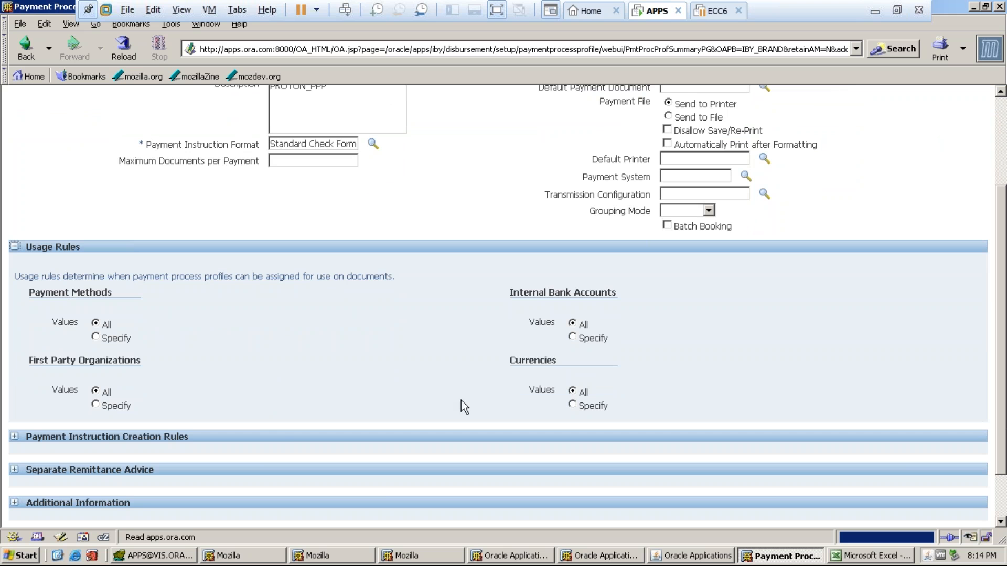
left_click_drag(1003, 291, 998, 188)
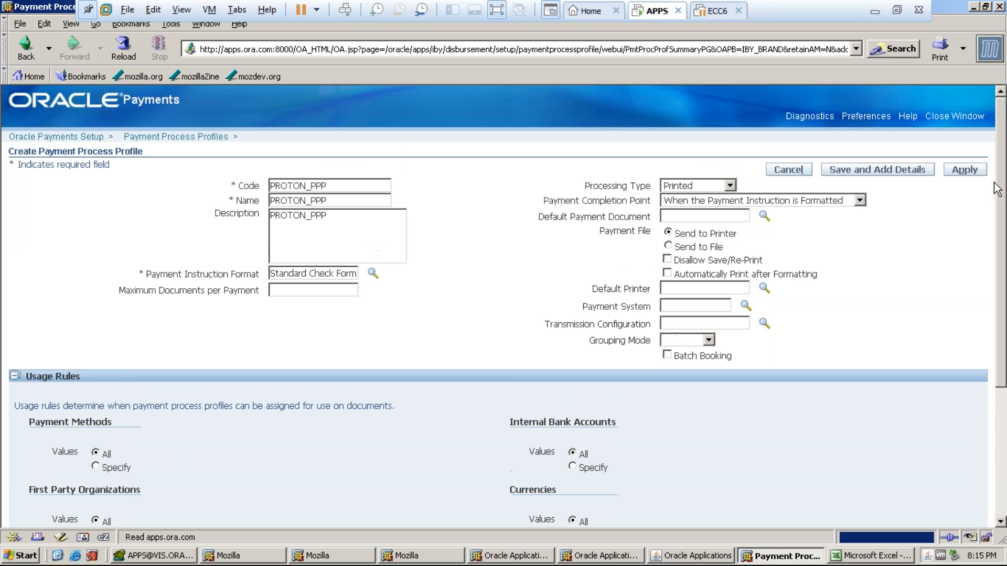
left_click(964, 169)
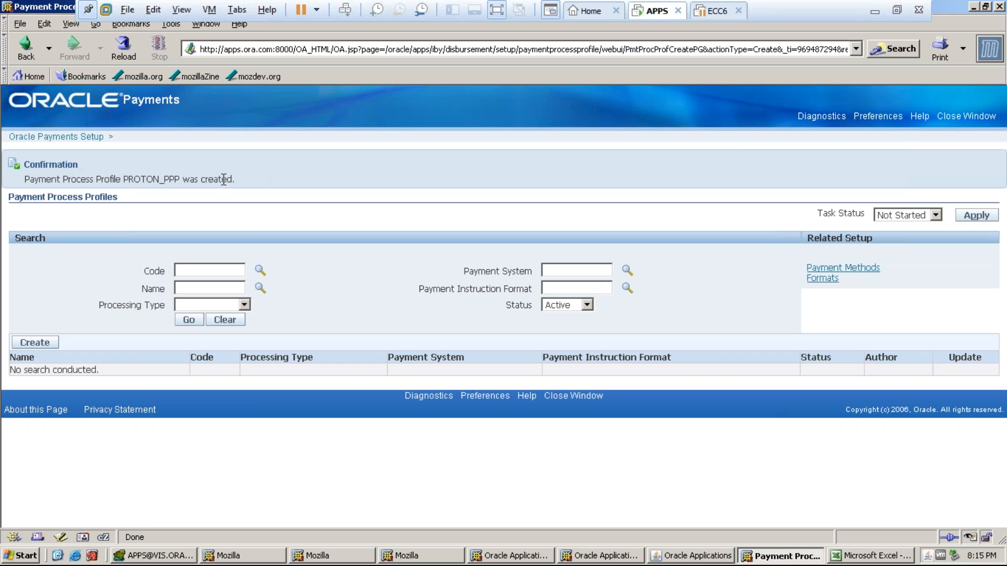
- Leave the PROTON_PPP creation confirmation and bring the Excel notes workbook forward
left_click_drag(235, 179, 27, 182)
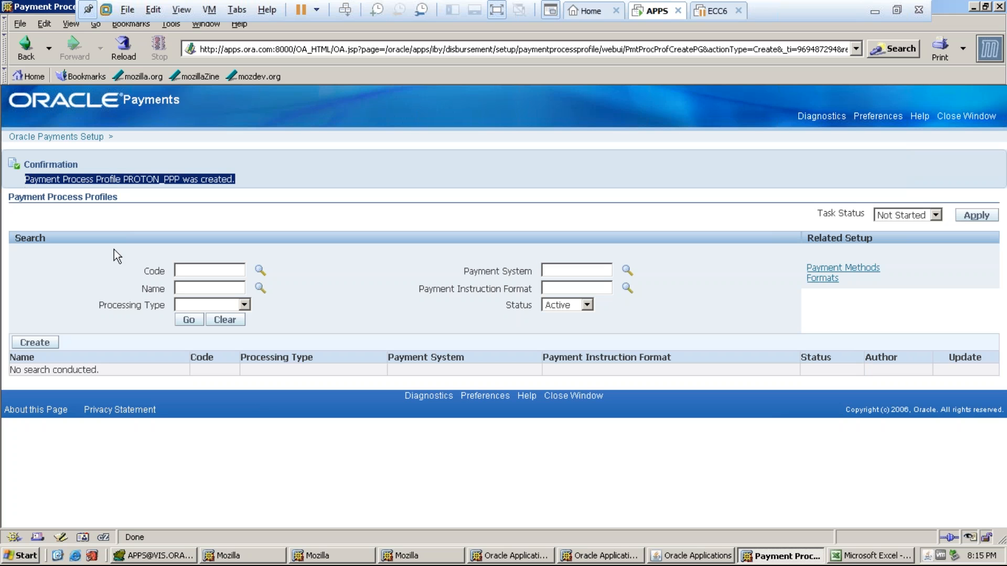
left_click(690, 556)
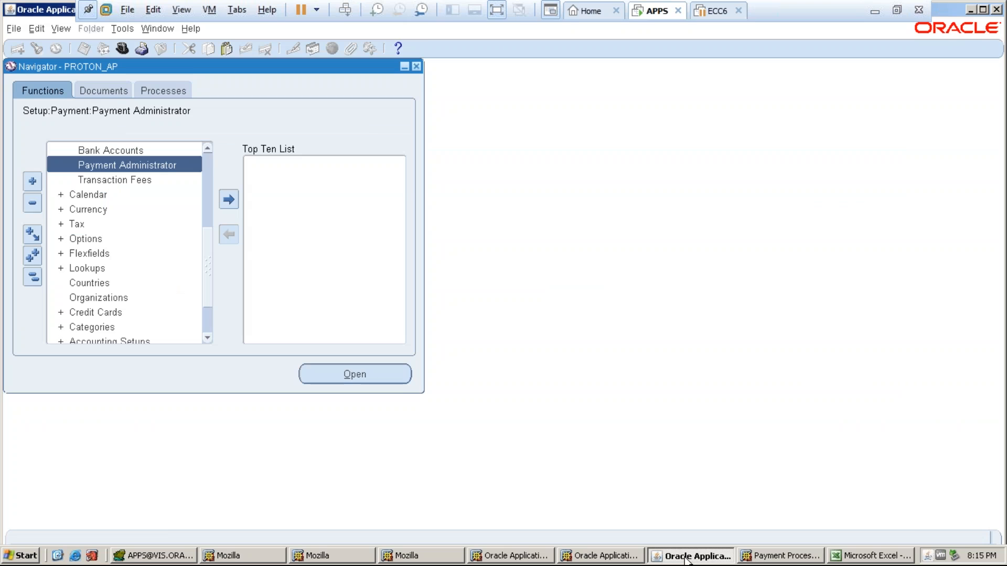
left_click(839, 559)
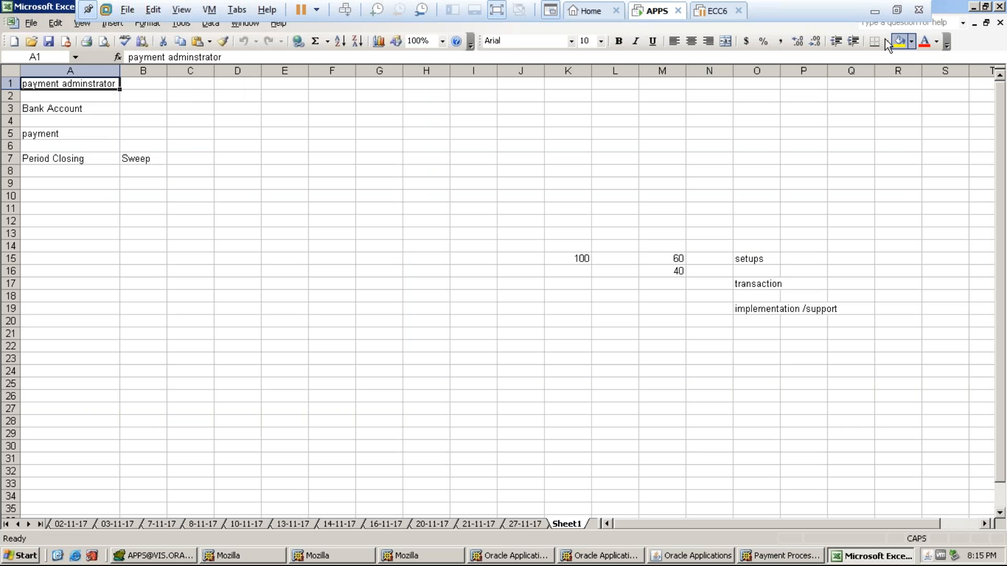
- Give the labels in cells A1 and A3 a yellow fill
left_click(900, 41)
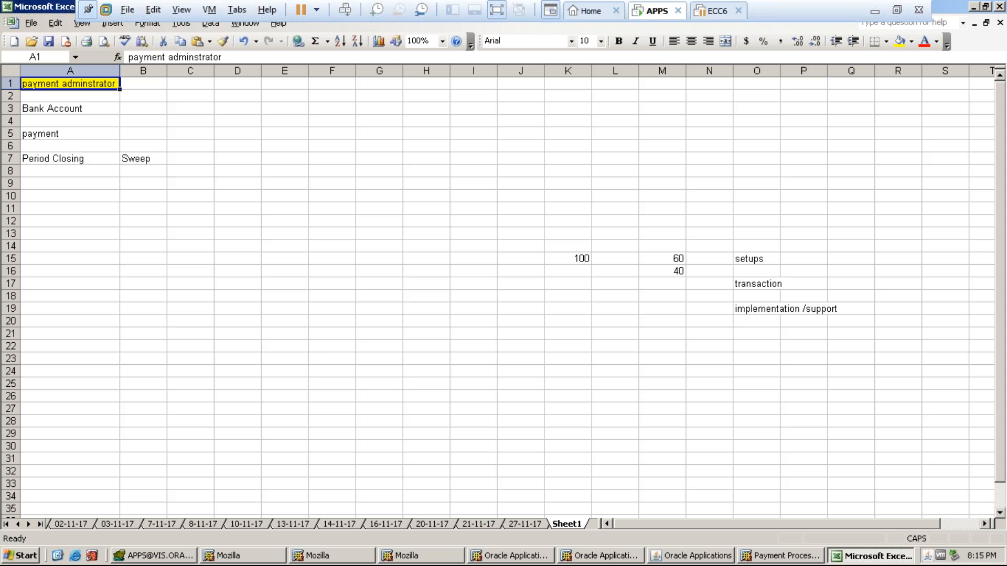
left_click(71, 108)
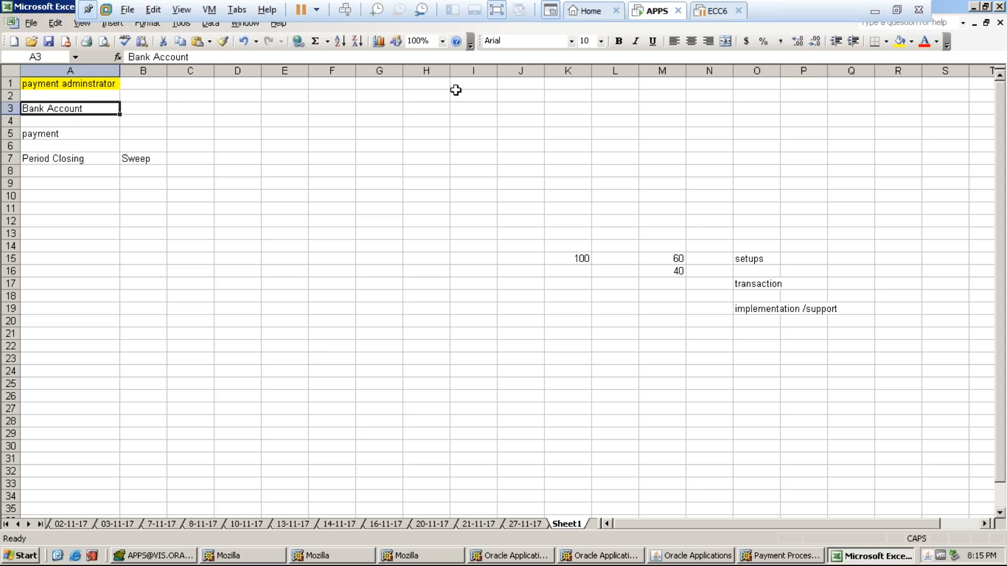
left_click(900, 40)
left_click(383, 143)
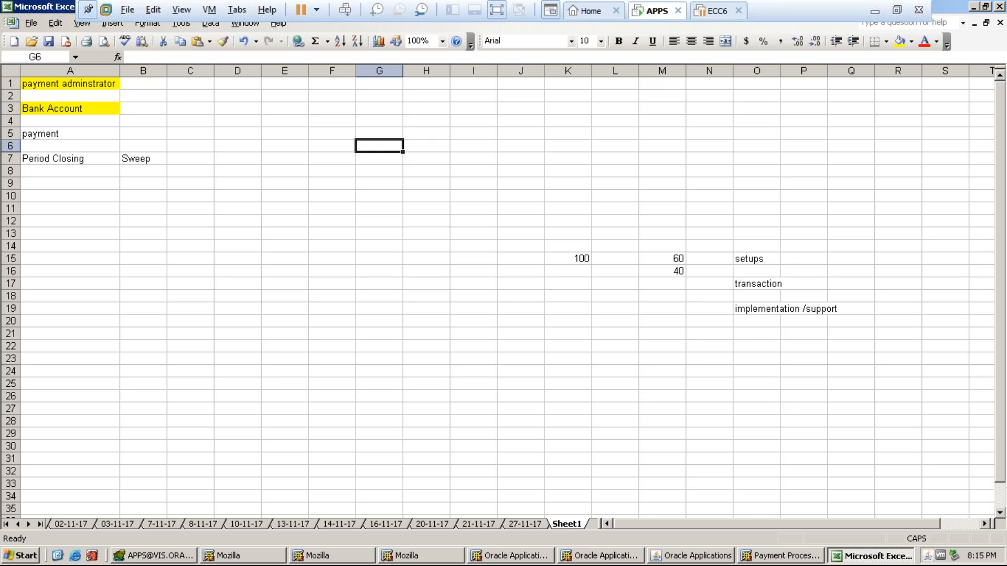
- Enter the version headings 11i in H5 and R12 in J5
left_click(432, 137)
type("r")
key("BackSpace")
type("11i")
key("Tab")
key("Tab")
key("Caps_Lock")
type("R12")
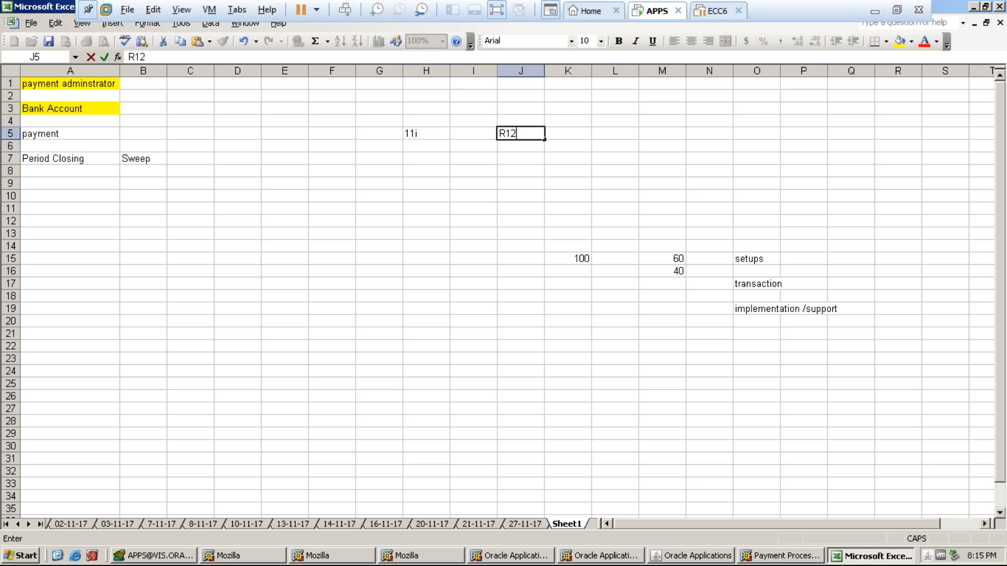
key("Return")
key("Return")
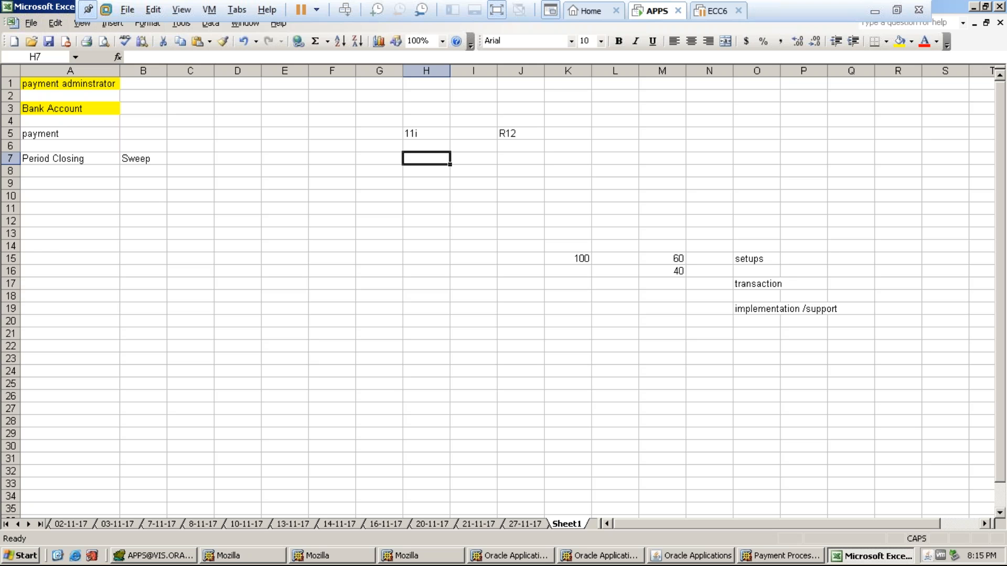
- Enter WEB in cell J7
left_click(527, 158)
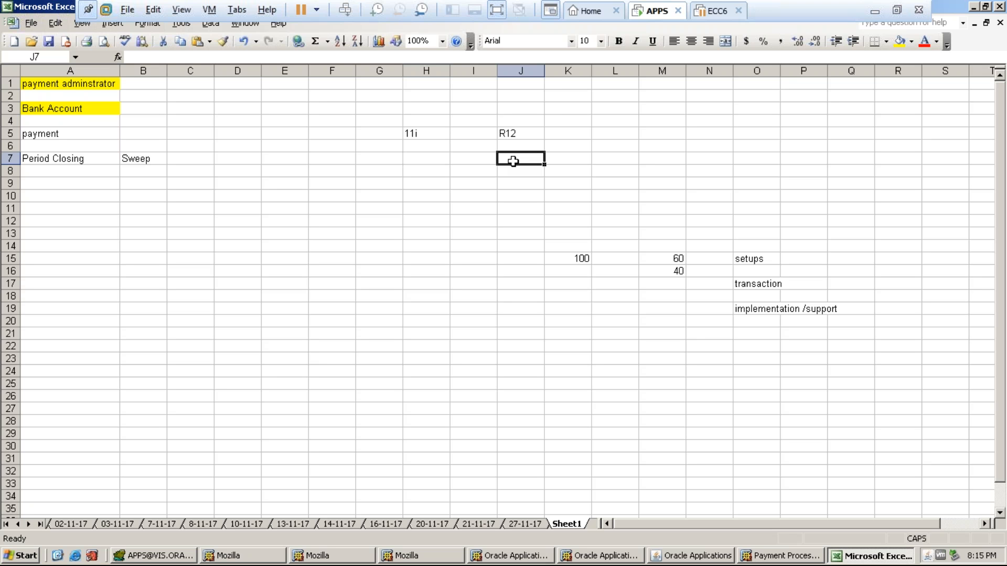
type("WEB")
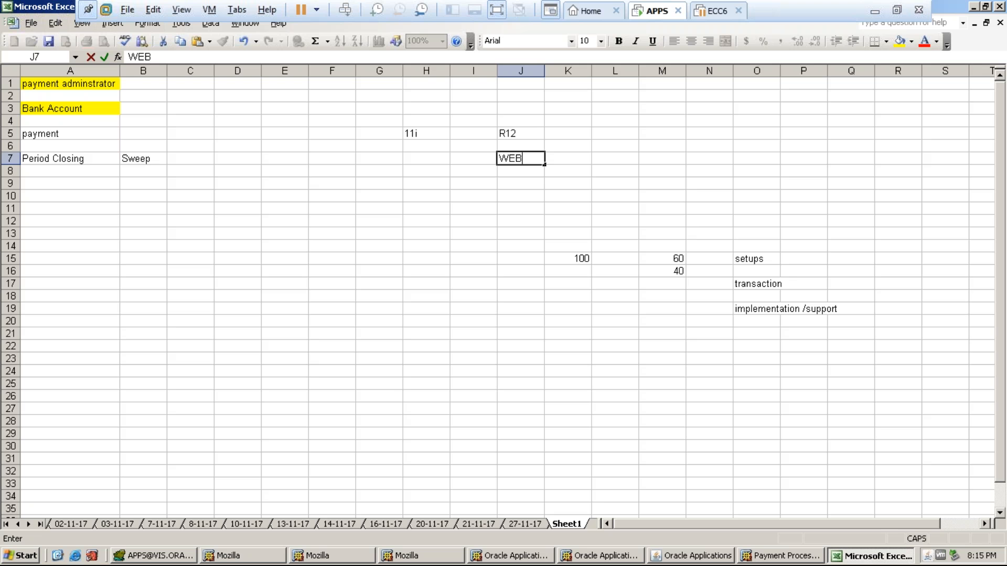
key("Return")
type("WEB")
key("Return")
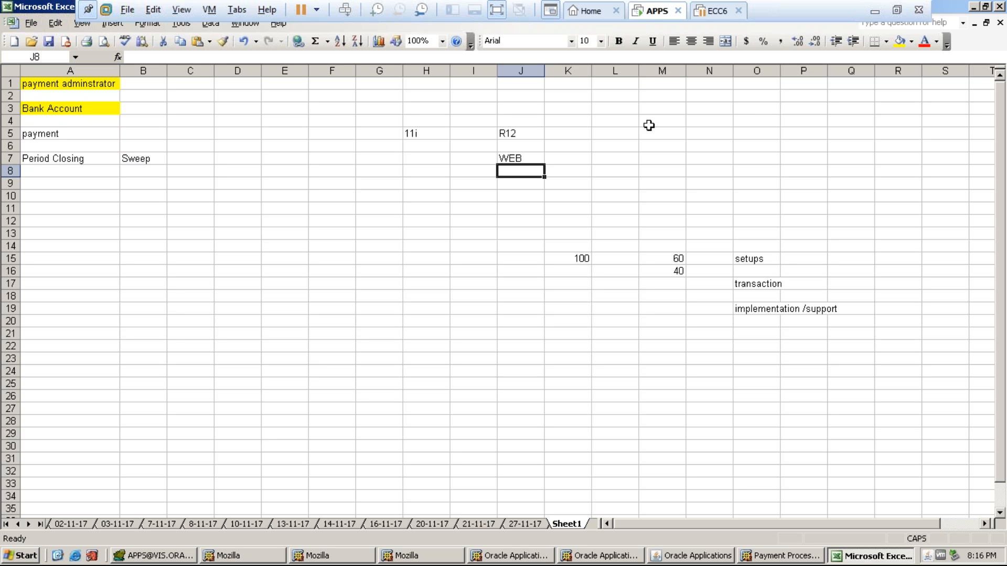
- Type the label 'operating Unit' in cell H9
left_click(417, 186)
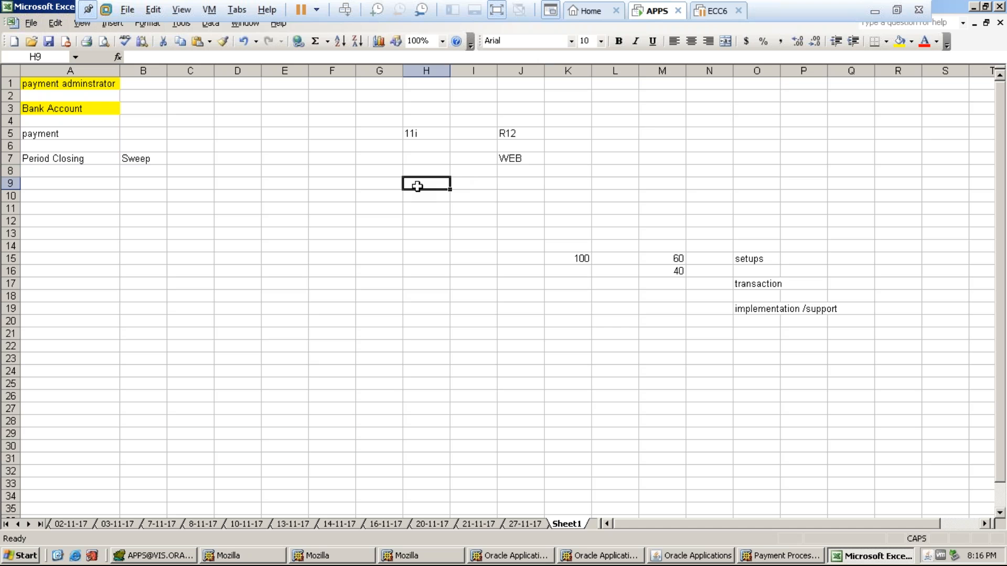
key("Caps_Lock")
type("o")
key("BackSpace")
key("Caps_Lock")
type("OU")
key("BackSpace")
key("BackSpace")
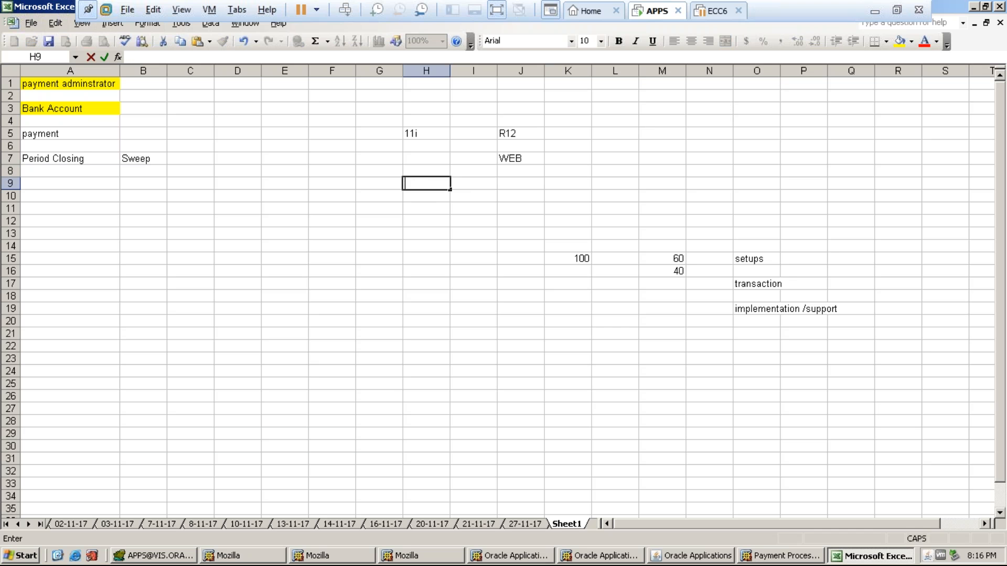
type("O")
key("Caps_Lock")
key("BackSpace")
type("o")
key("Caps_Lock")
type("U")
key("Caps_Lock")
key("BackSpace")
type("perating Unit")
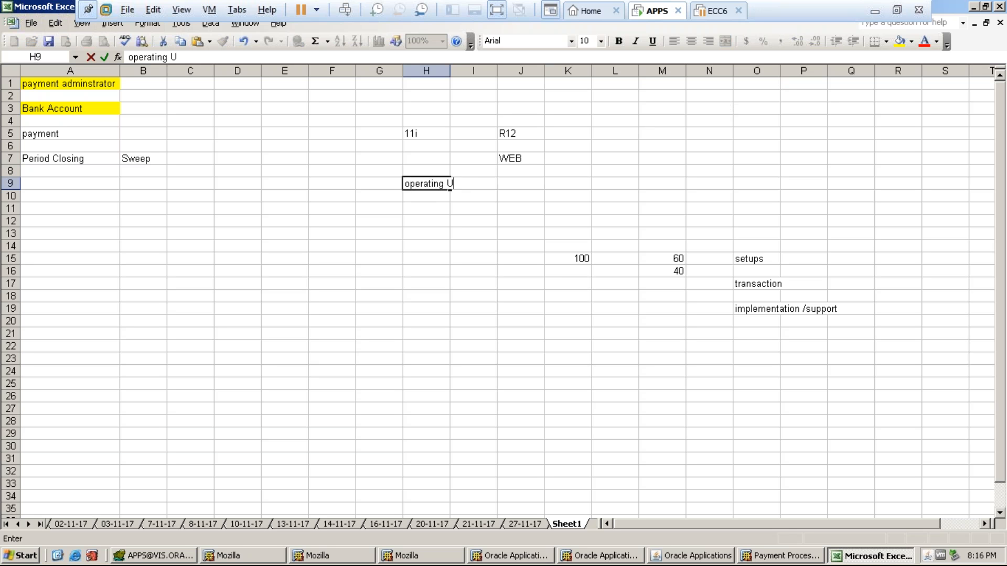
key("Tab")
key("Tab")
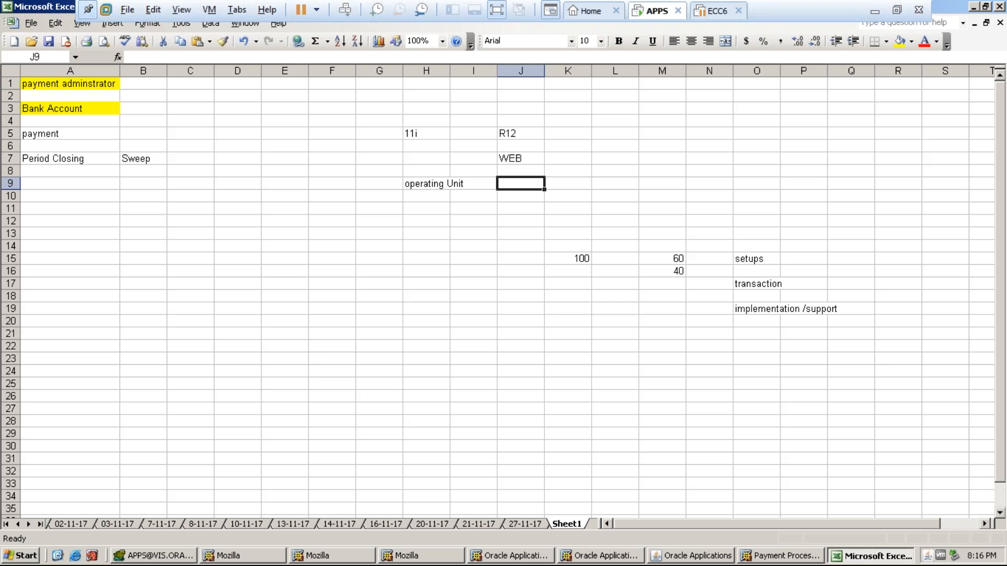
- Enter 'legal entity' in J9 and '10 operatings unit' below operating Unit
type("le")
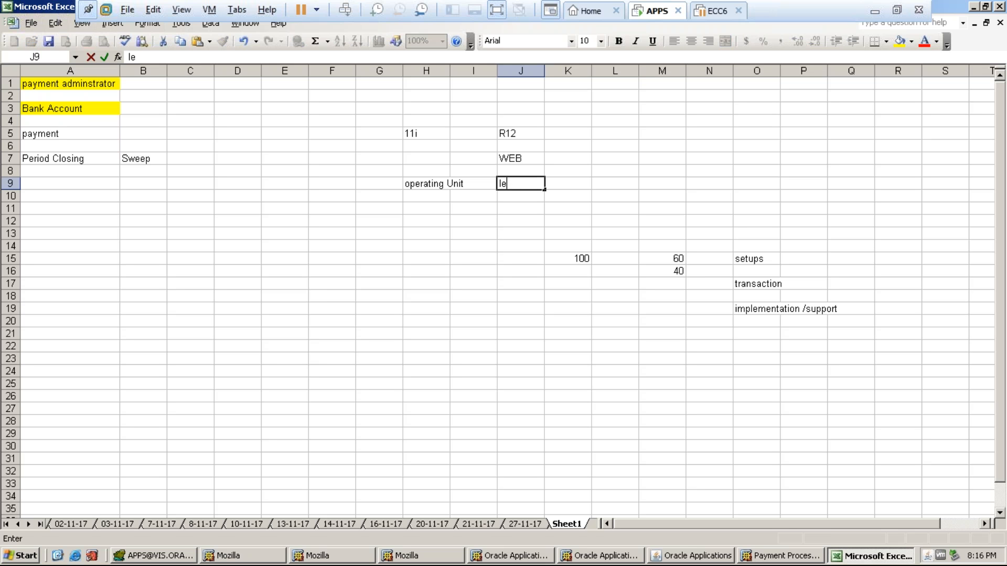
type("gal entity")
key("Return")
key("Return")
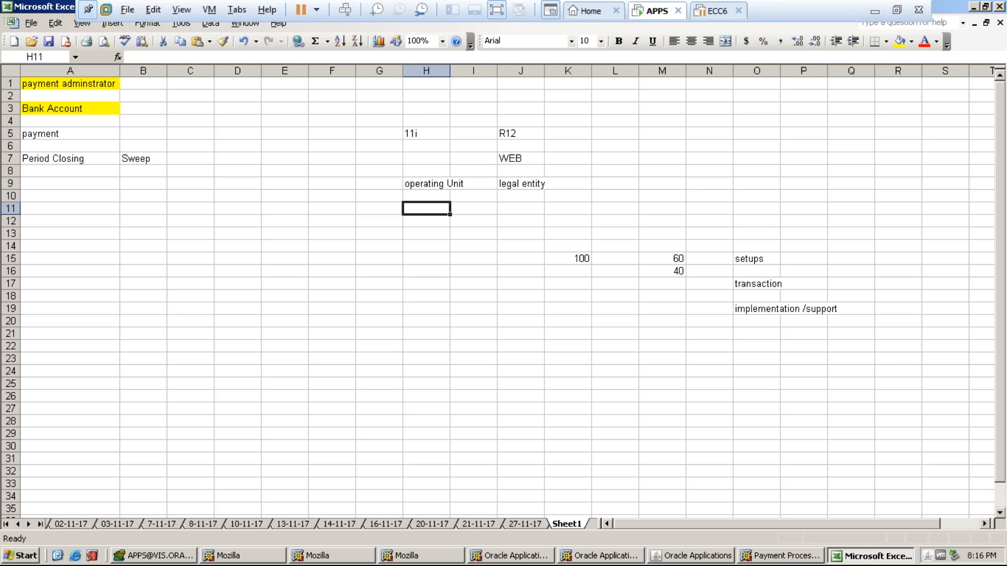
type("10")
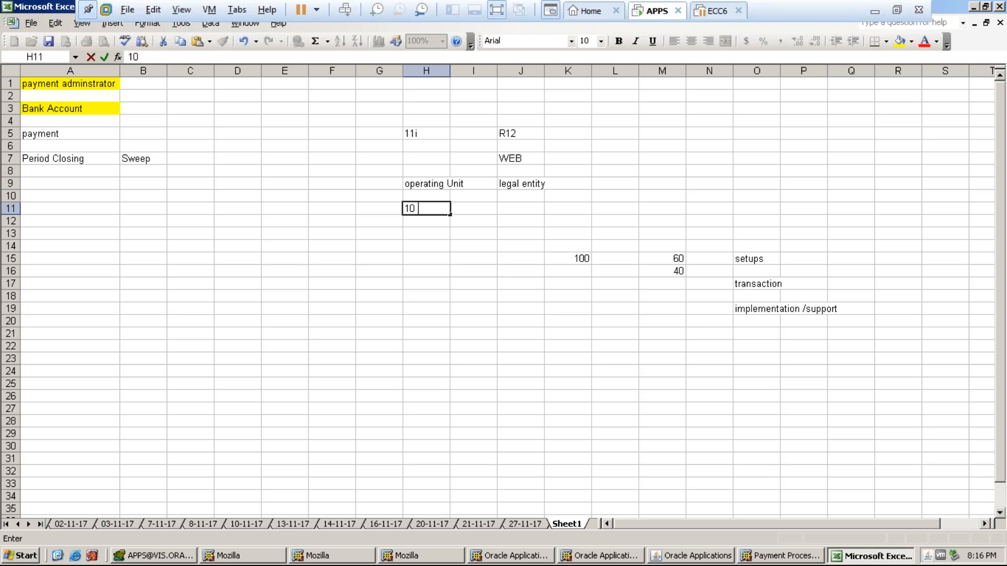
type(" operatings unit")
left_click(521, 208)
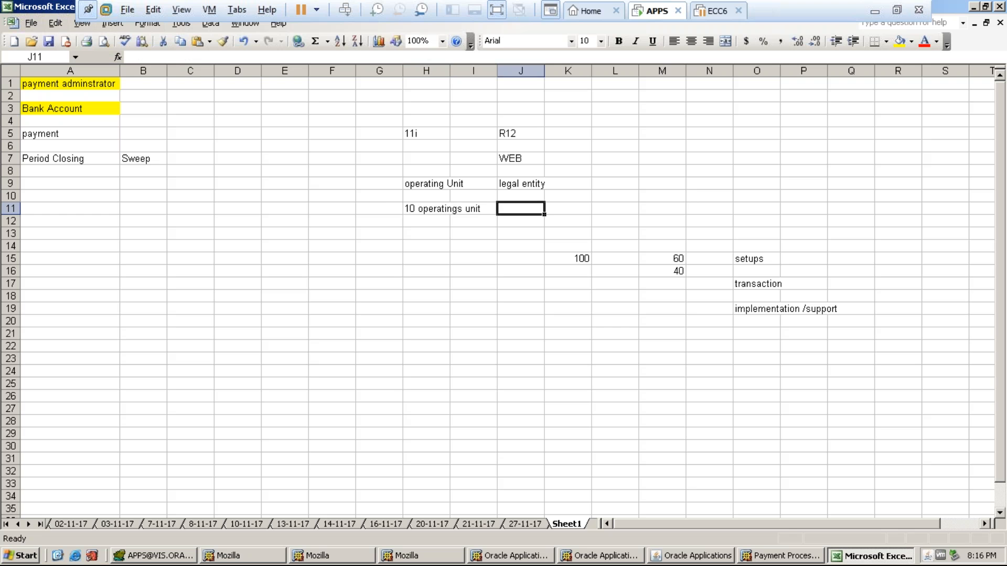
left_click(413, 208)
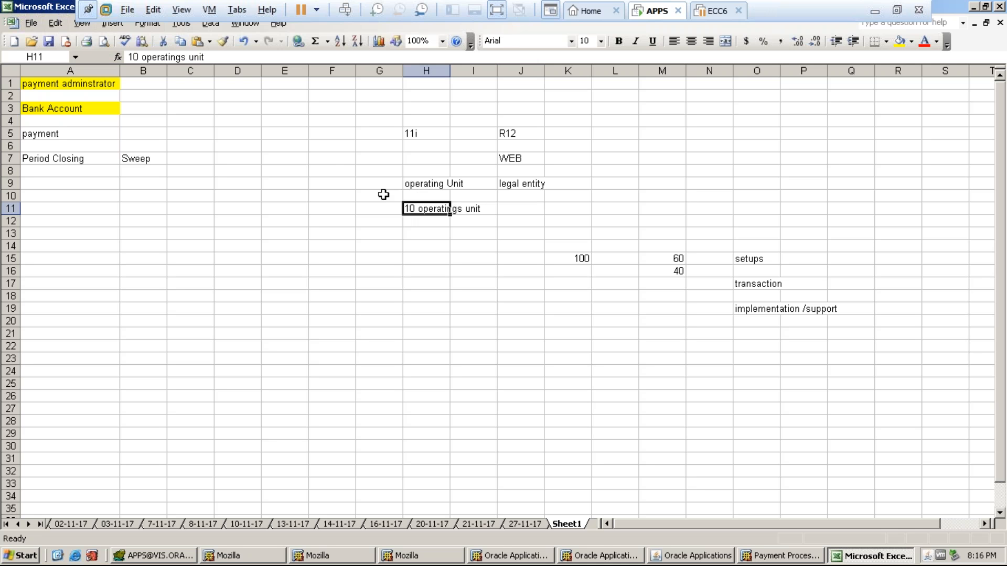
- Type HDFC in capitals in cell F8
left_click(336, 171)
key("Caps_Lock")
type("HDFC")
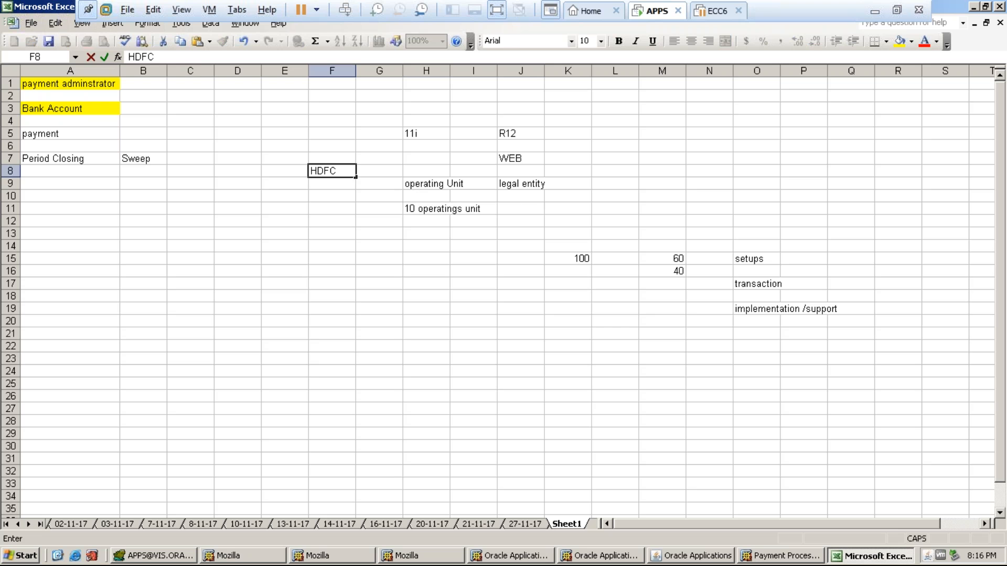
left_click(332, 195)
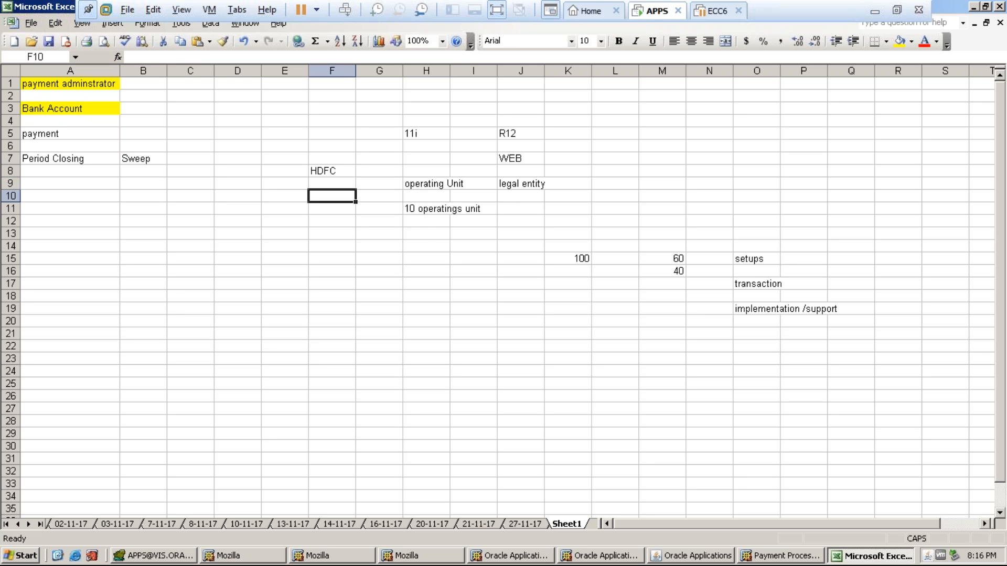
left_click(414, 233)
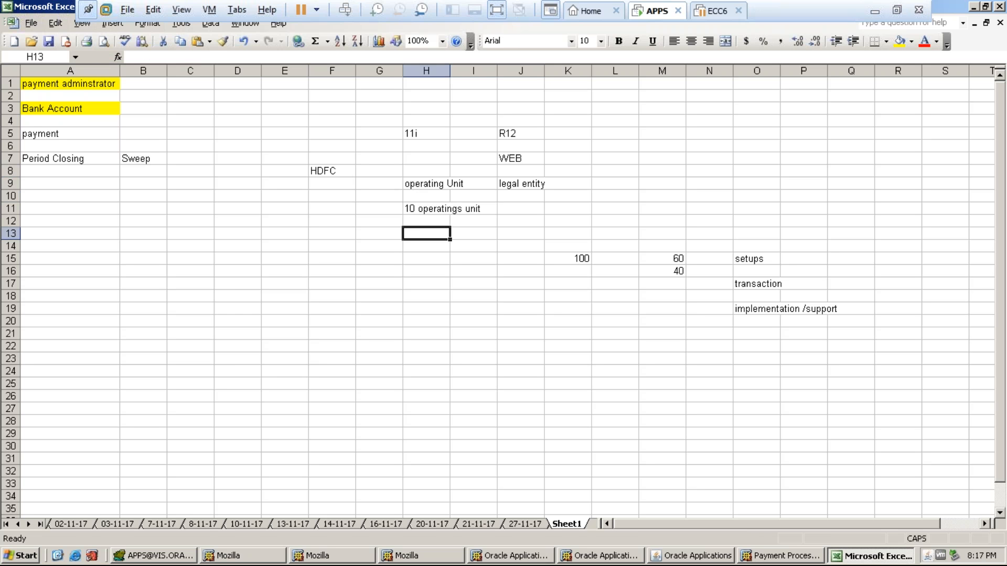
- Type the note '10 responsbility' in cell H13
type("10 RE")
key("BackSpace")
key("BackSpace")
key("Caps_Lock")
type("reso")
key("BackSpace")
type("p")
key("BackSpace")
type("ou")
key("BackSpace")
key("BackSpace")
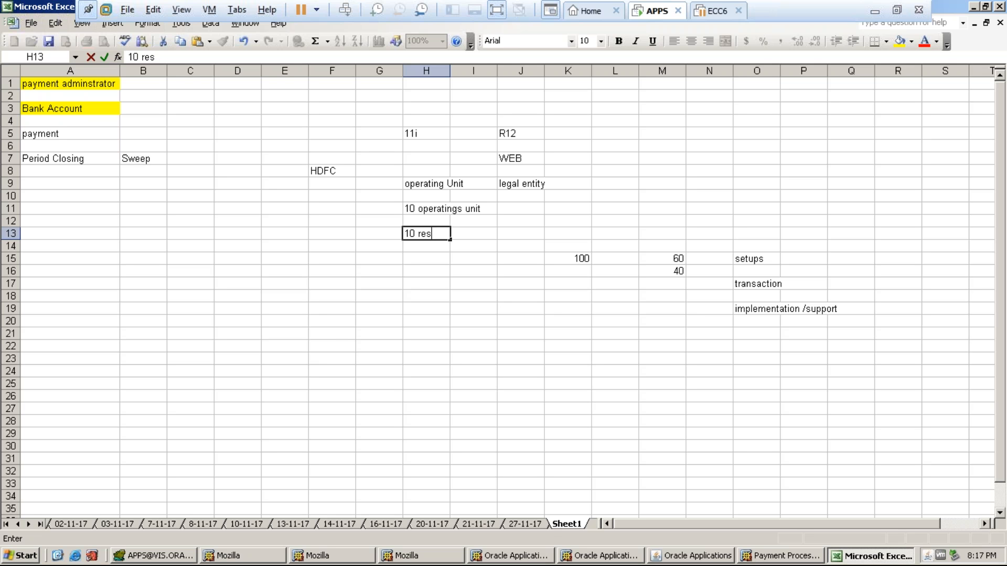
type("ponsbi")
type("bilit")
key("BackSpace")
key("BackSpace")
key("BackSpace")
key("BackSpace")
key("BackSpace")
key("BackSpace")
key("BackSpace")
type("bility")
key("Tab")
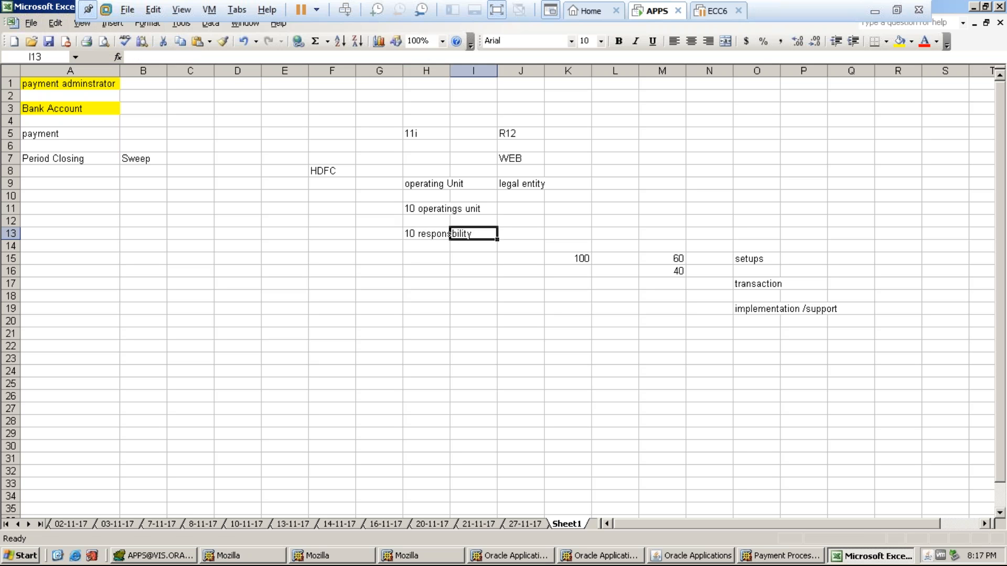
- Autofit column H so its notes fit
double_click(450, 71)
left_click_drag(418, 121, 459, 317)
left_click(461, 258)
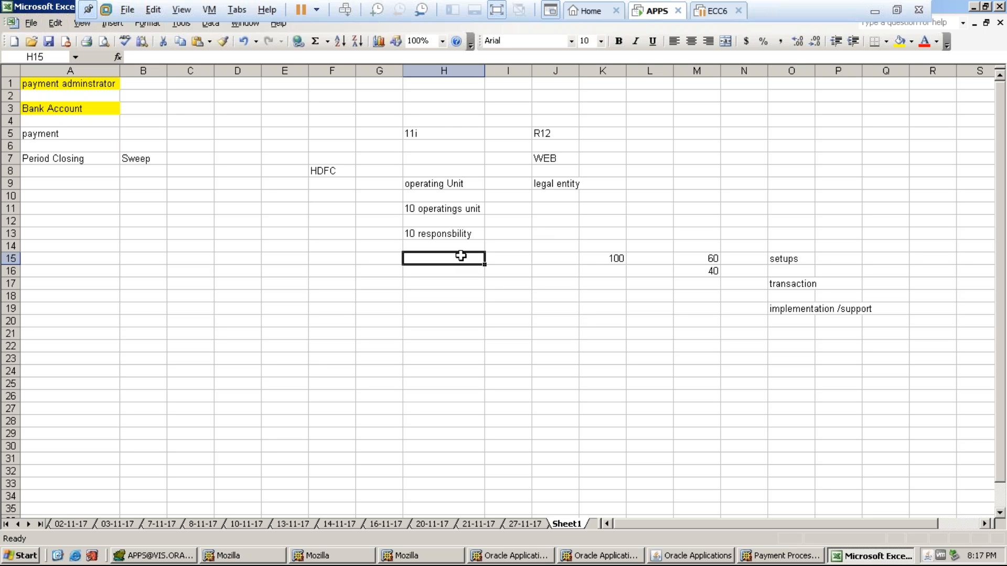
left_click_drag(444, 124, 458, 243)
left_click(435, 273)
left_click_drag(416, 135, 431, 249)
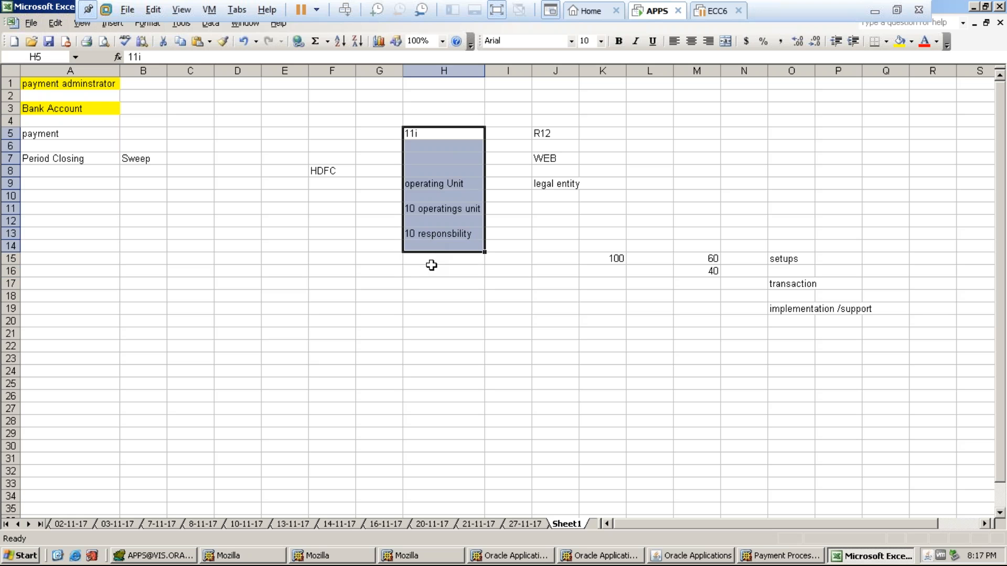
left_click(431, 268)
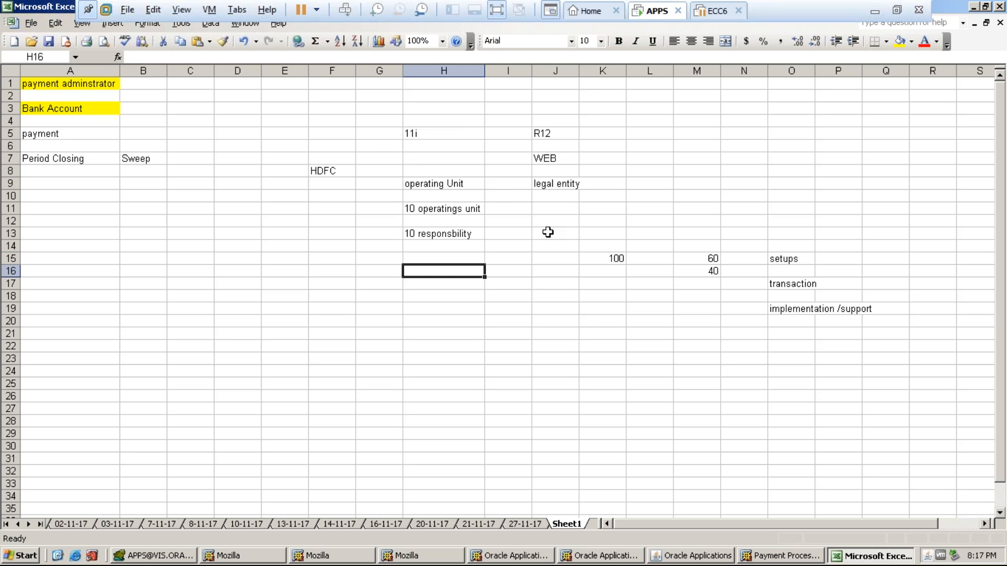
left_click(545, 181)
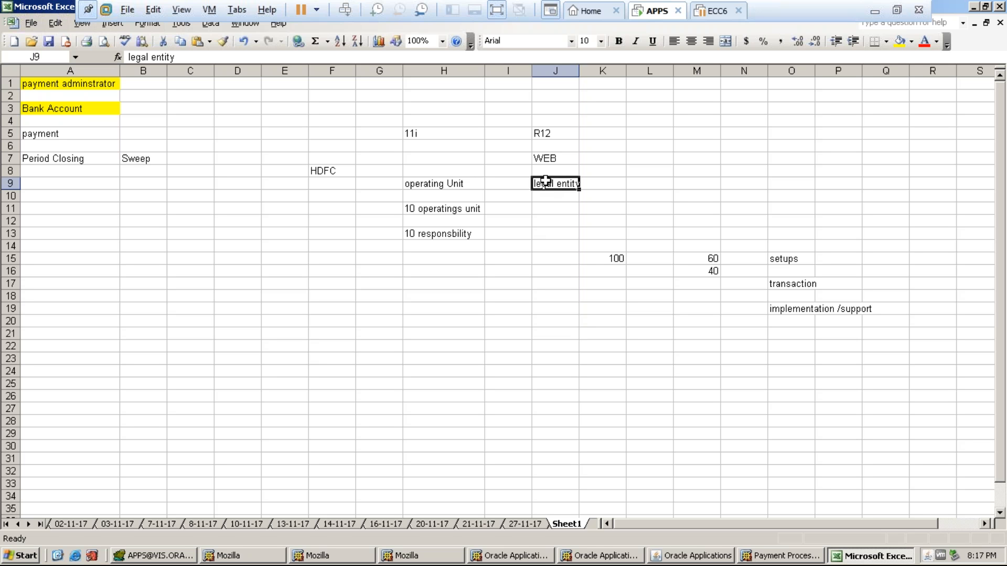
left_click_drag(545, 181, 542, 197)
left_click(542, 198)
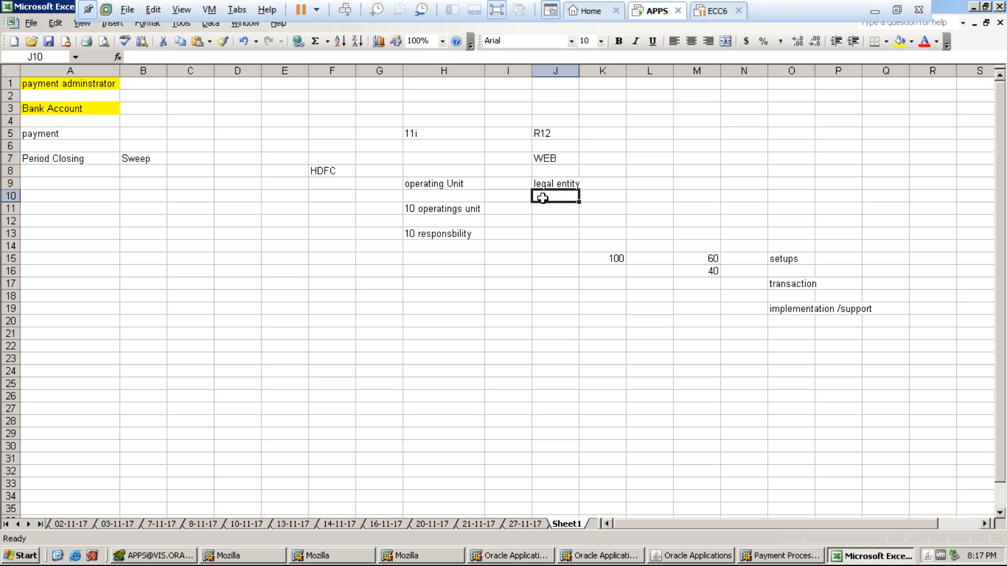
left_click(431, 184)
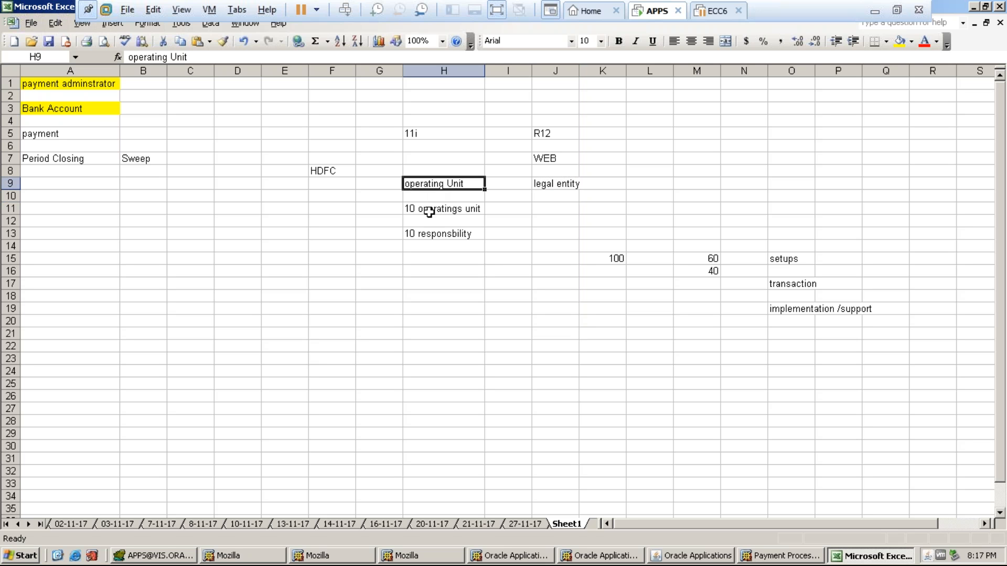
left_click(429, 210)
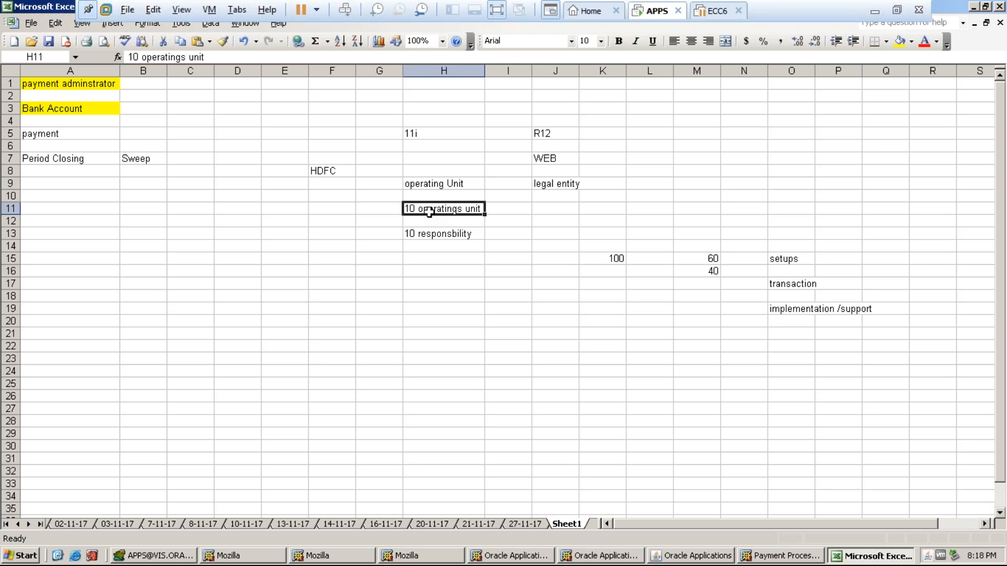
left_click(323, 169)
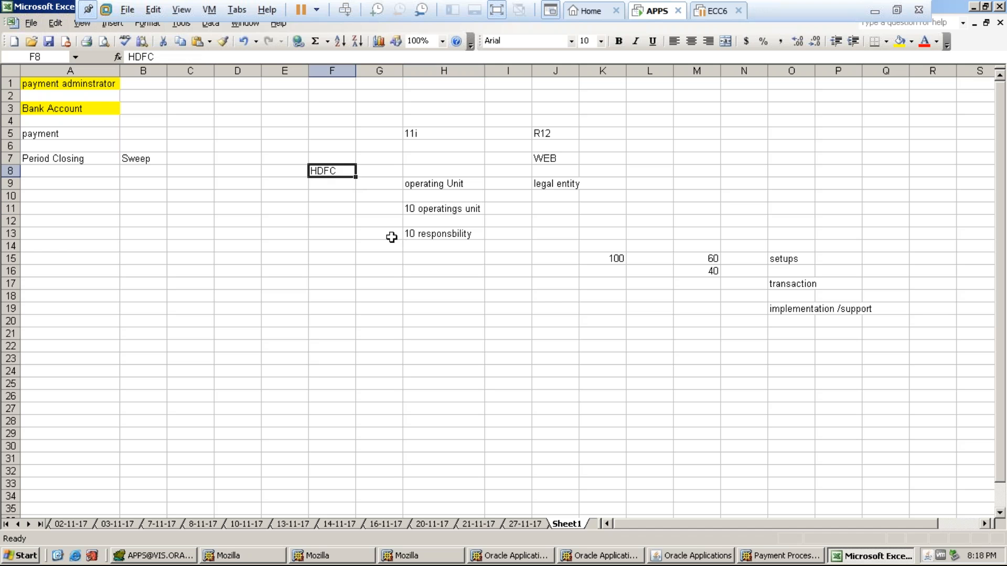
left_click(424, 208)
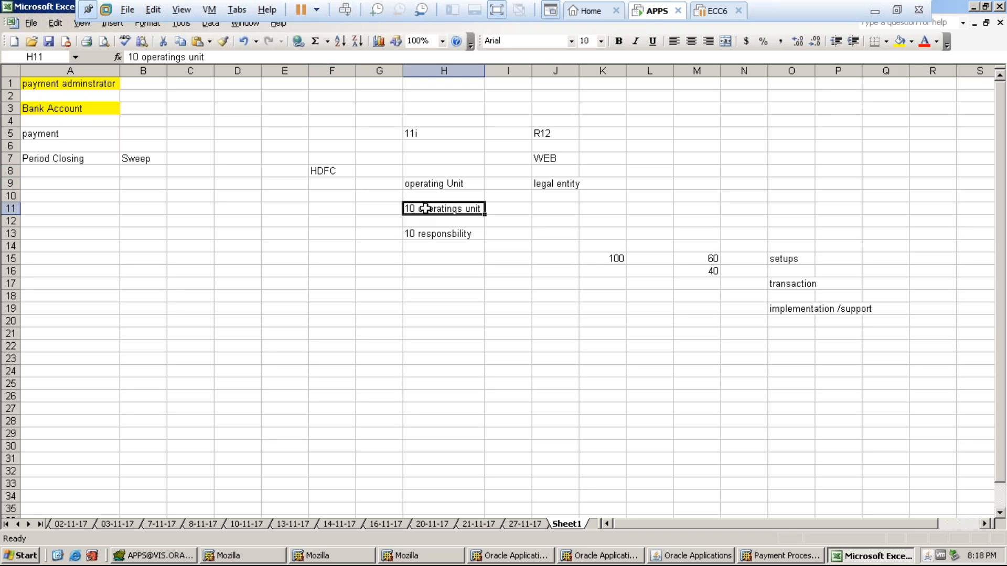
left_click(424, 235)
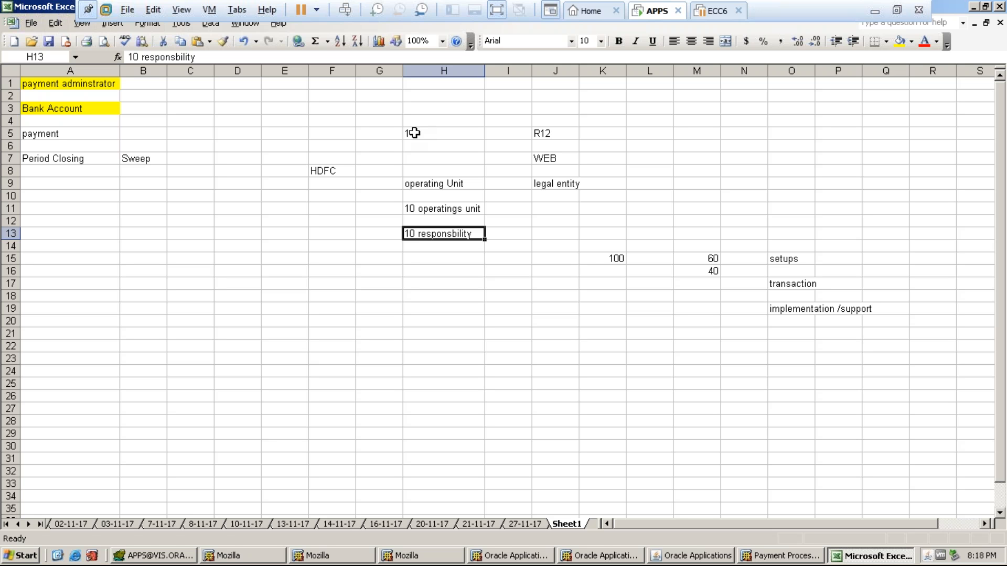
- Enter MOAC in cell L5 beside R12 and fill it yellow
left_click(659, 129)
key("Caps_Lock")
type("MOAC")
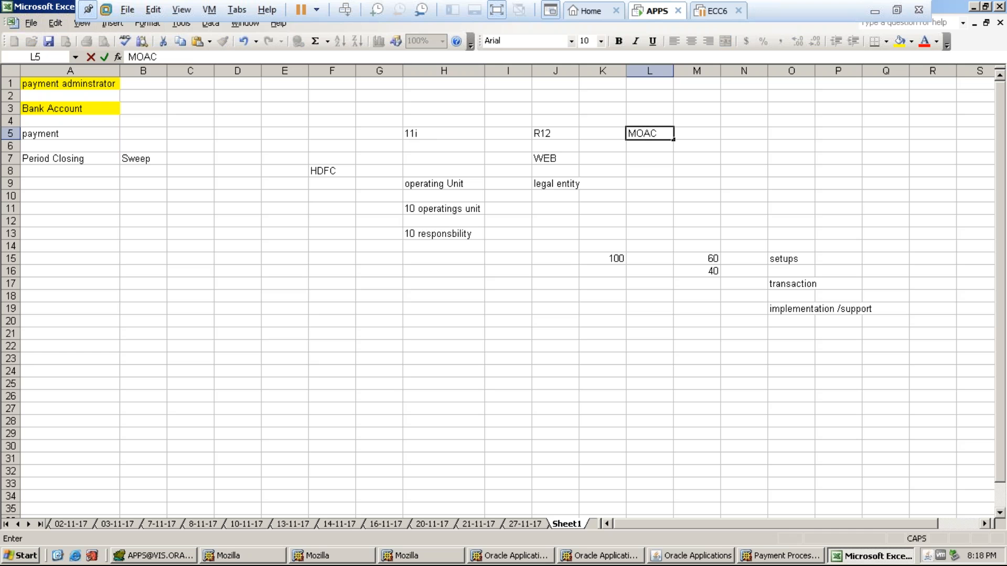
left_click(696, 133)
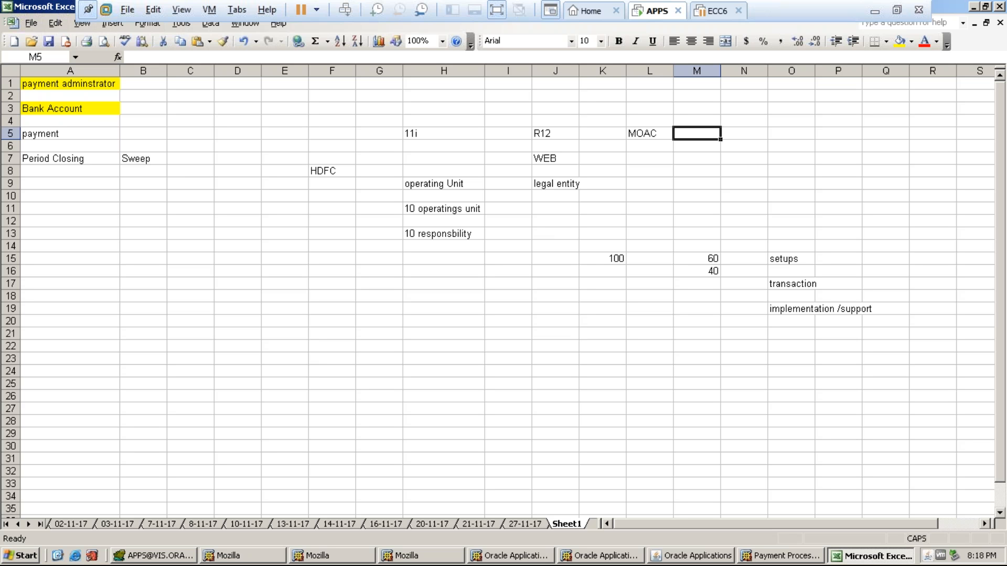
left_click(634, 133)
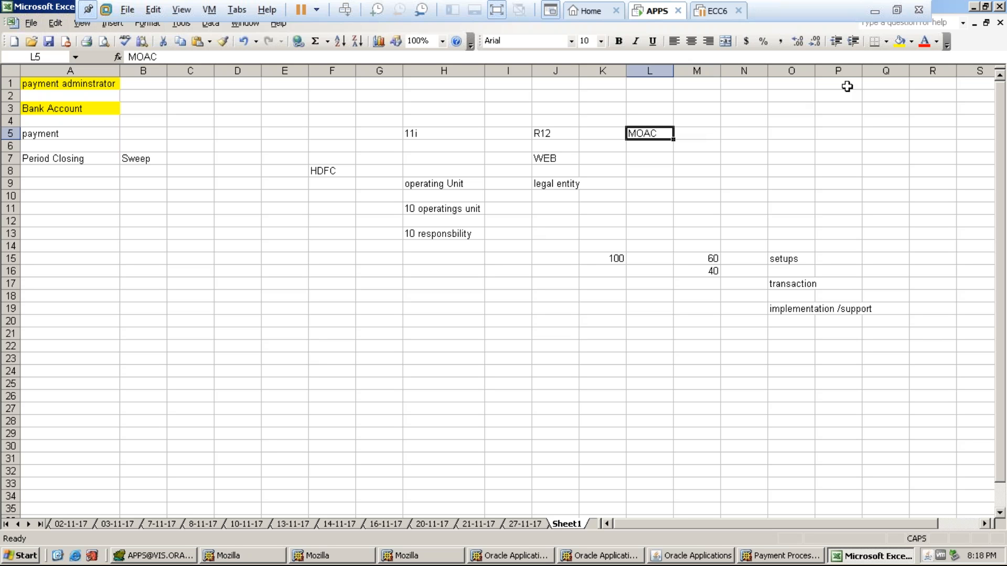
left_click(900, 41)
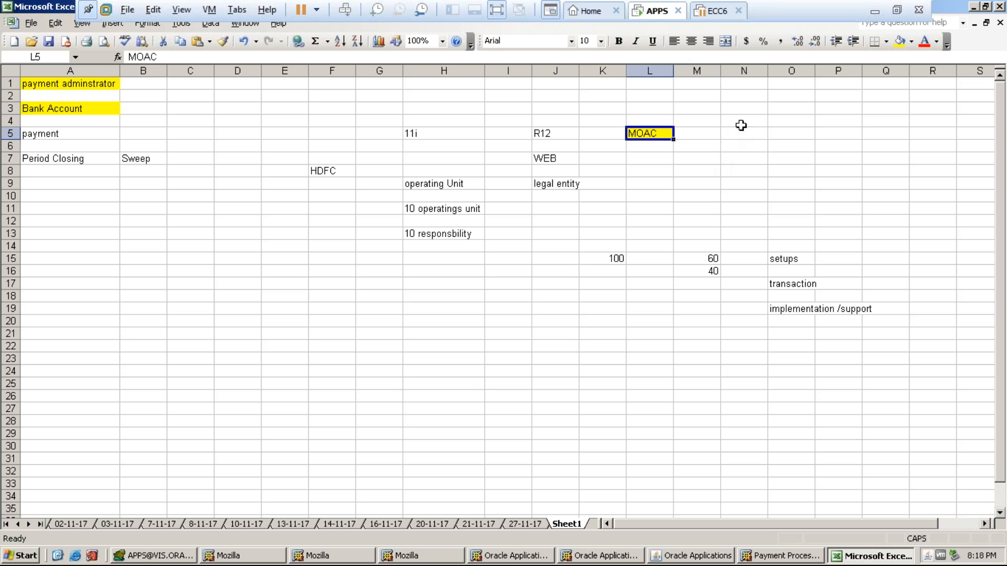
left_click(741, 125)
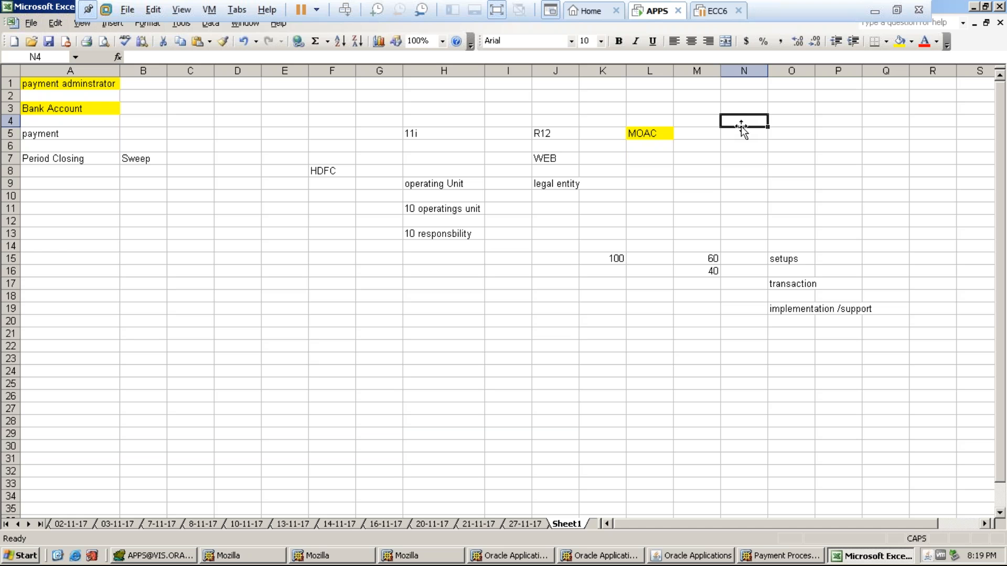
- Enter 150 in cells N4 and N5
type("150")
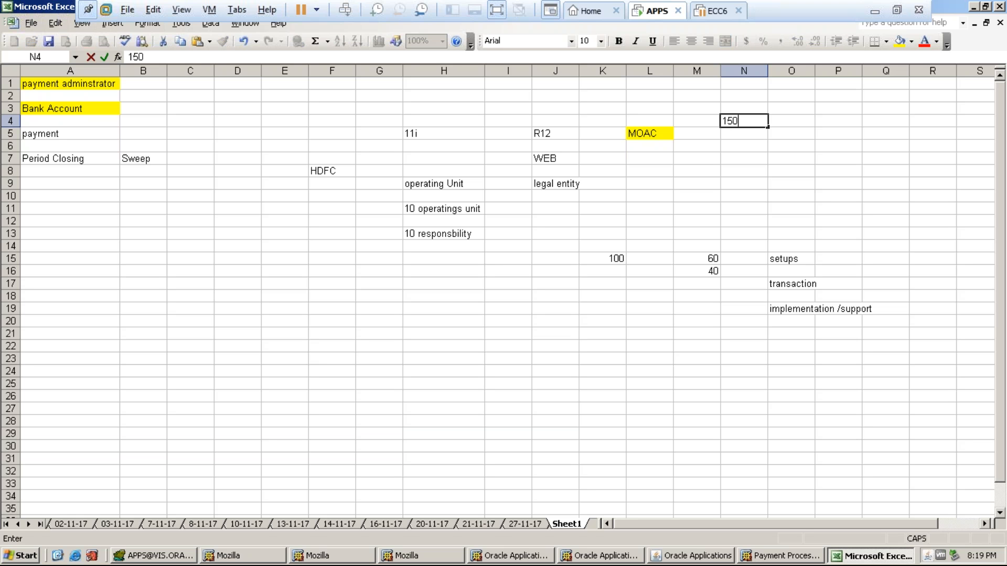
key("Return")
left_click(743, 120)
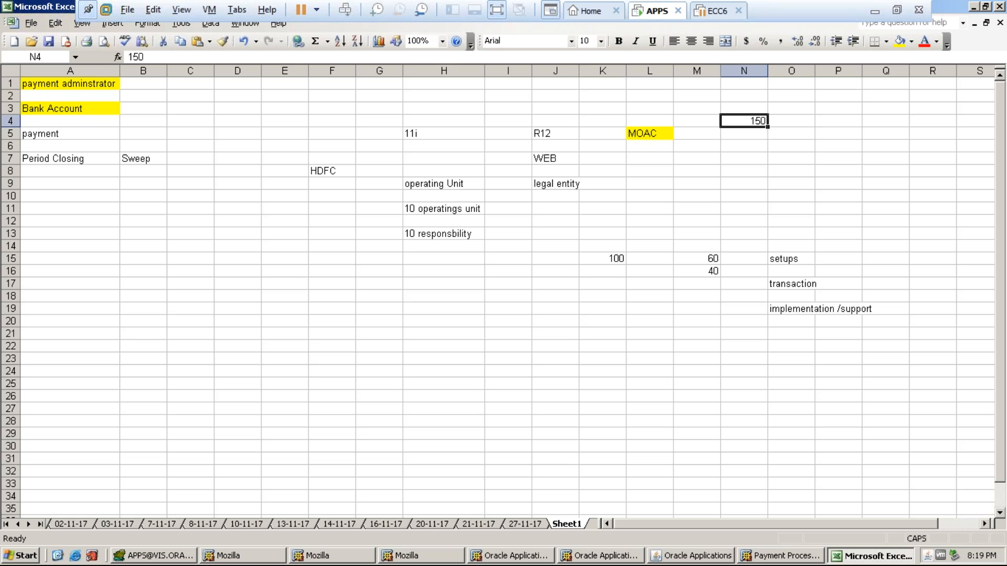
left_click(744, 134)
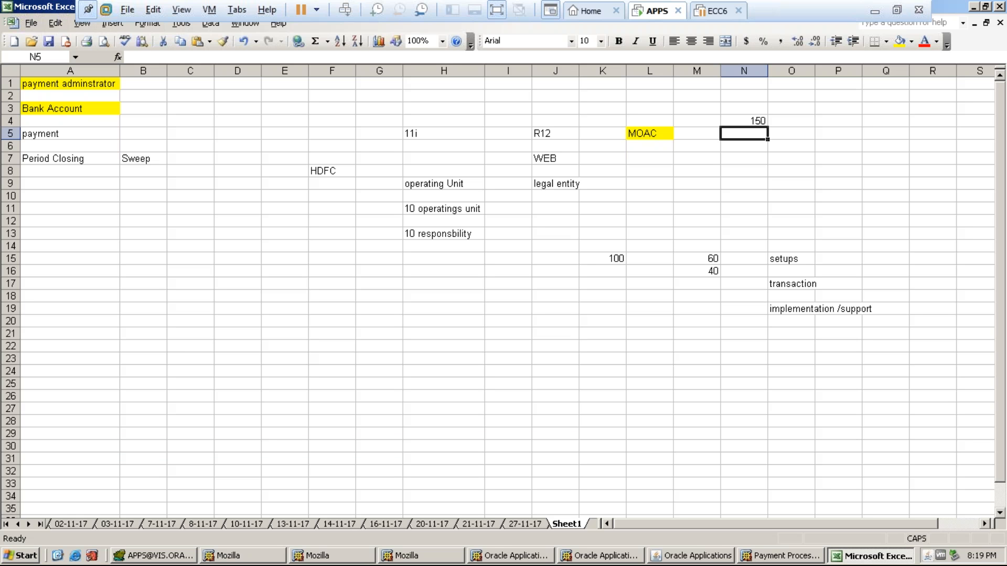
type("150")
key("Return")
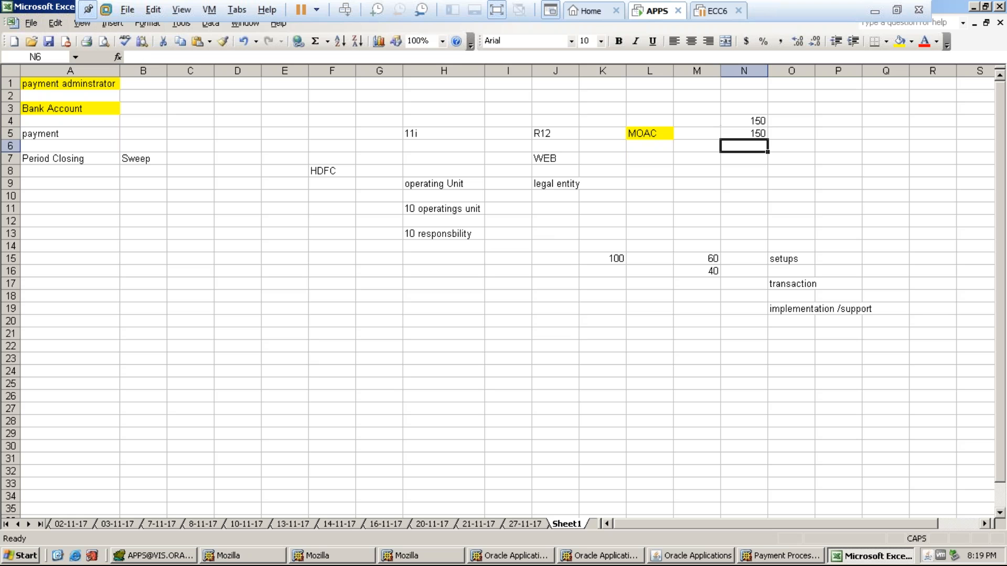
- Put AP in O5 and AR in P5, correcting the mistyped AO
type("AO")
key("Tab")
type("AR")
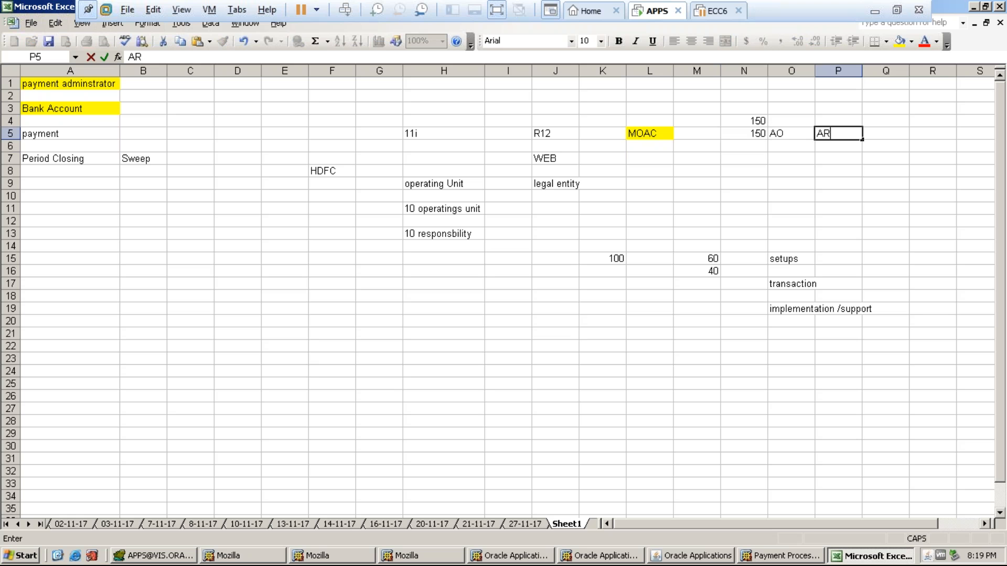
left_click(783, 134)
type("AP")
key("Tab")
key("Tab")
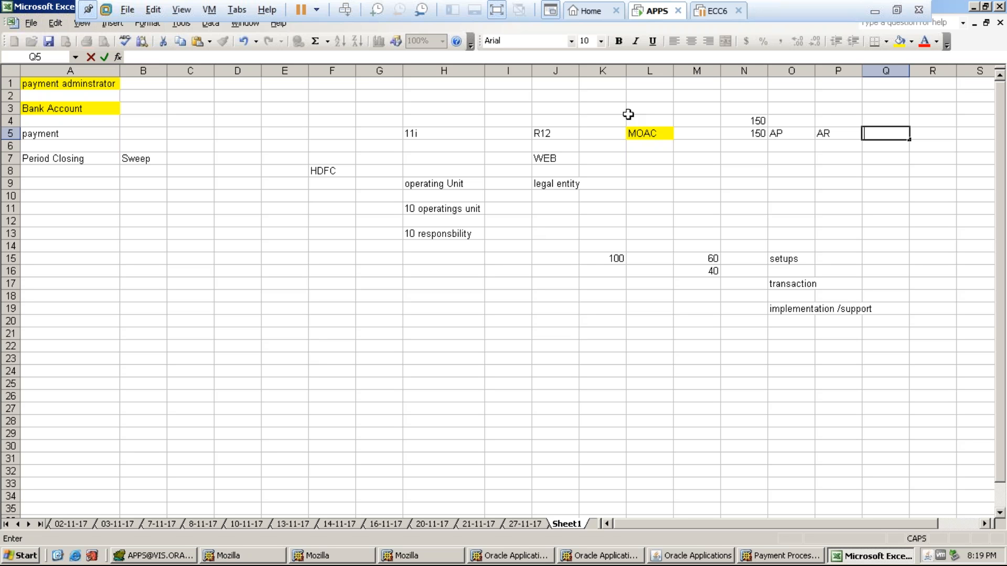
left_click(643, 136)
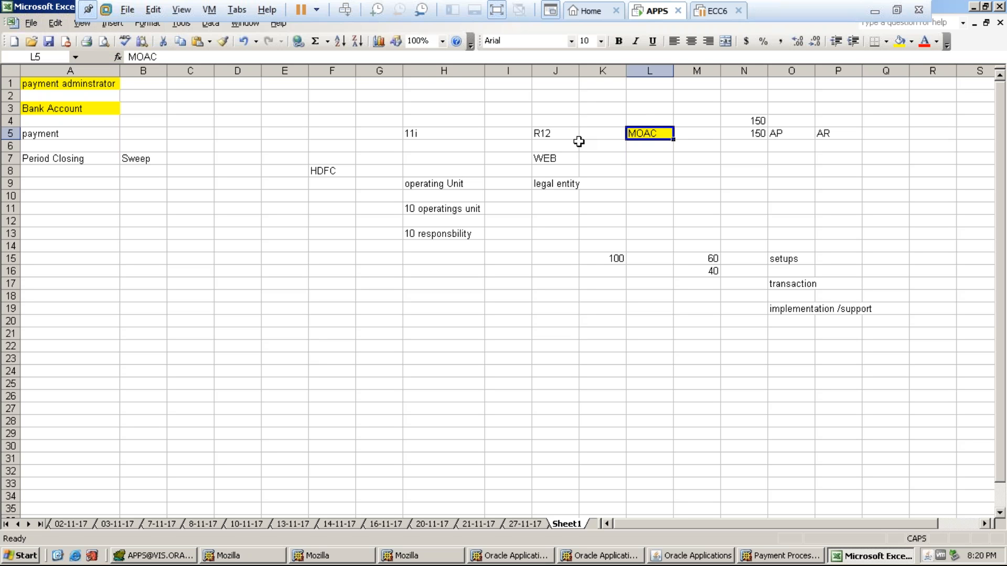
- Drag column J's header border slightly right to give 'legal entity' more room
left_click(542, 185)
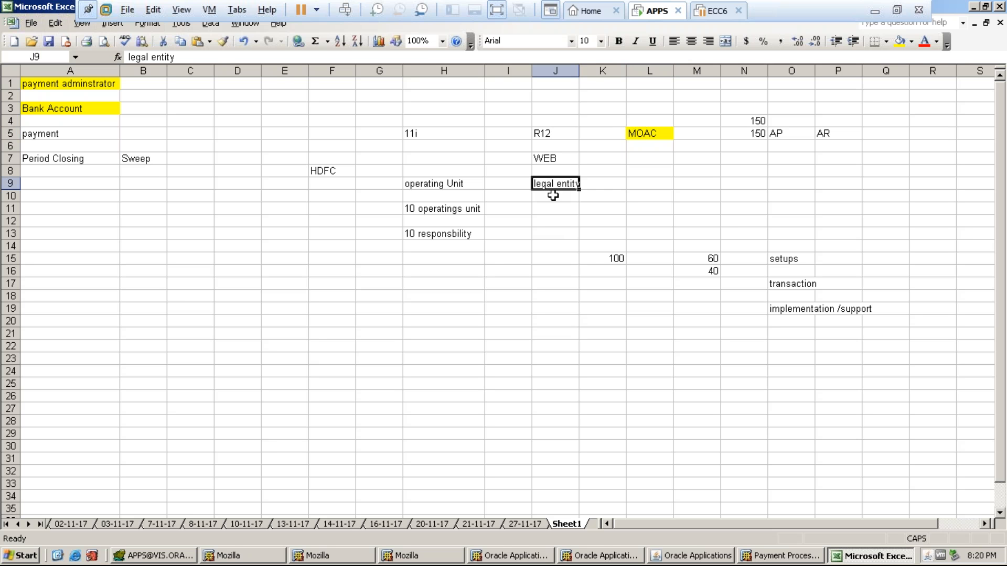
left_click_drag(580, 67, 588, 67)
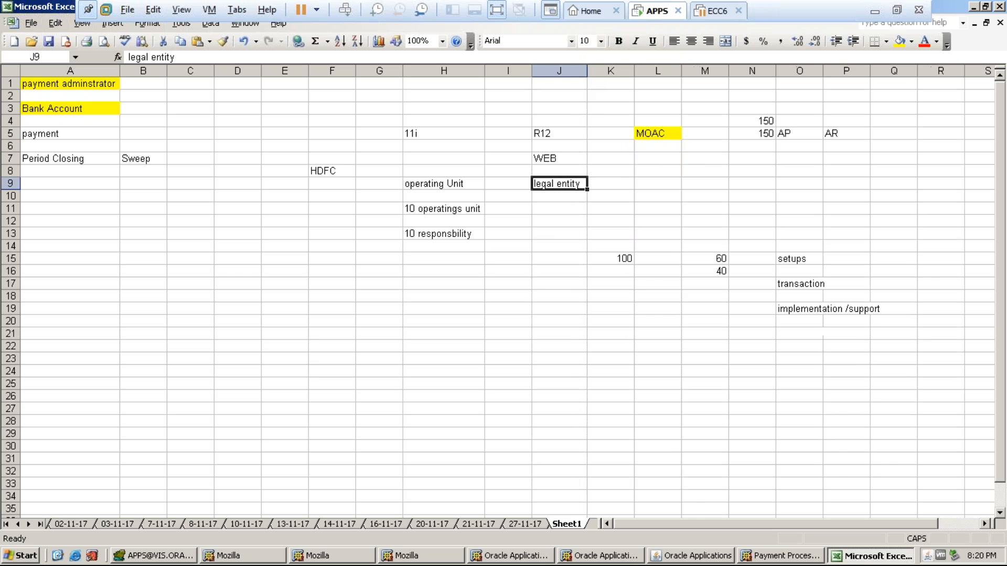
left_click(554, 207)
left_click(554, 185)
left_click(521, 247)
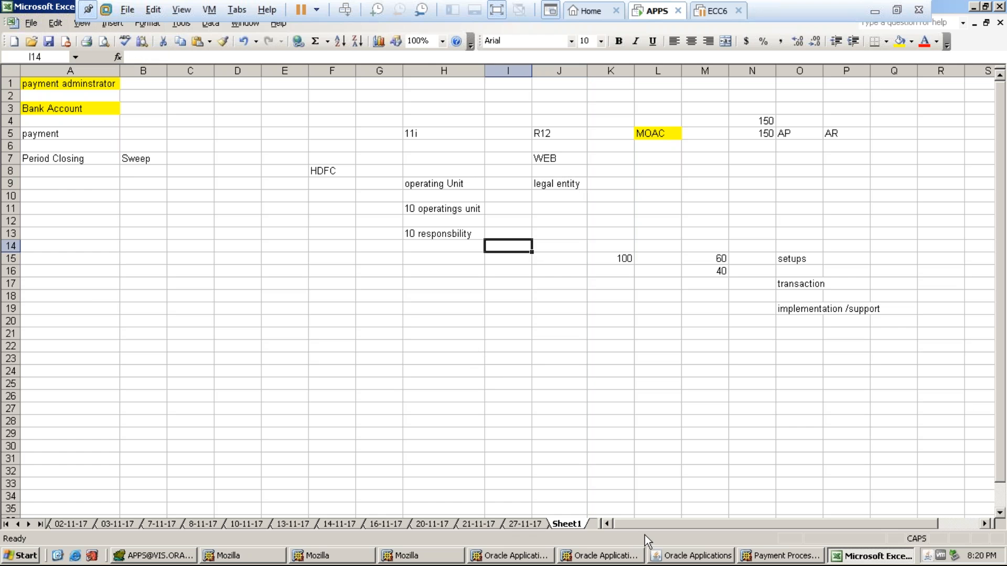
- Launch Setup > Payment > Banks and Bank Branches from the Oracle Navigator
left_click(680, 559)
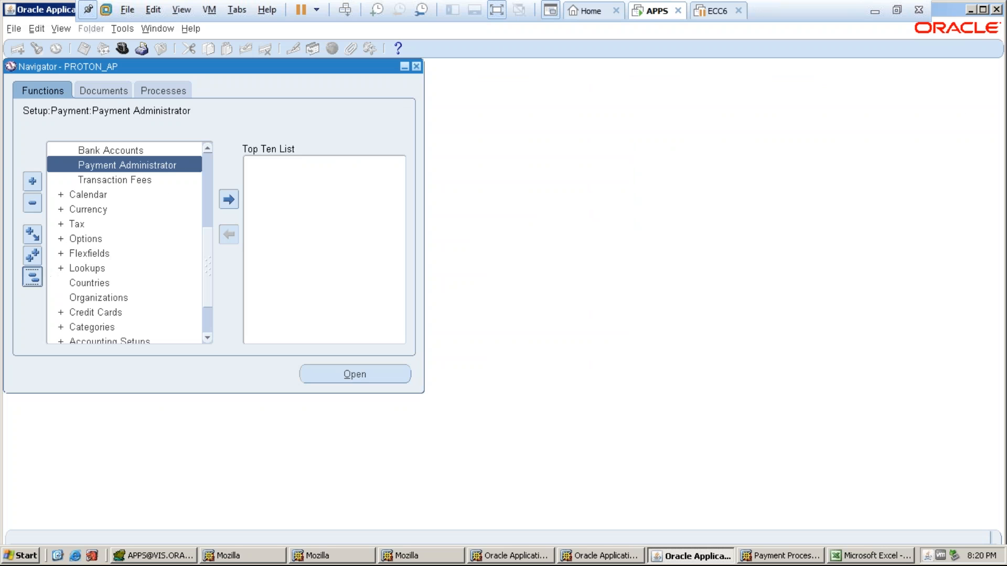
double_click(79, 240)
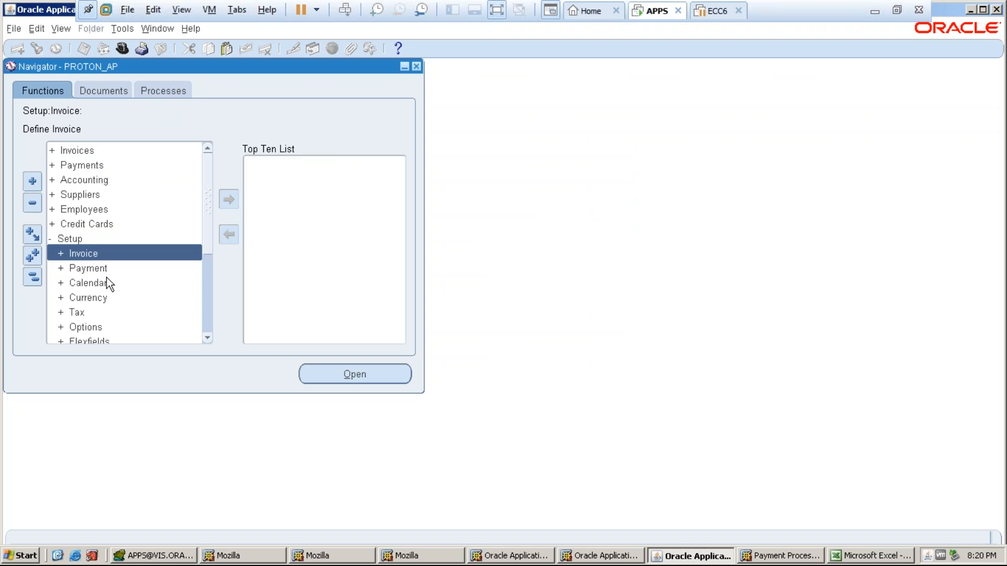
scroll(215, 249, "down", 4)
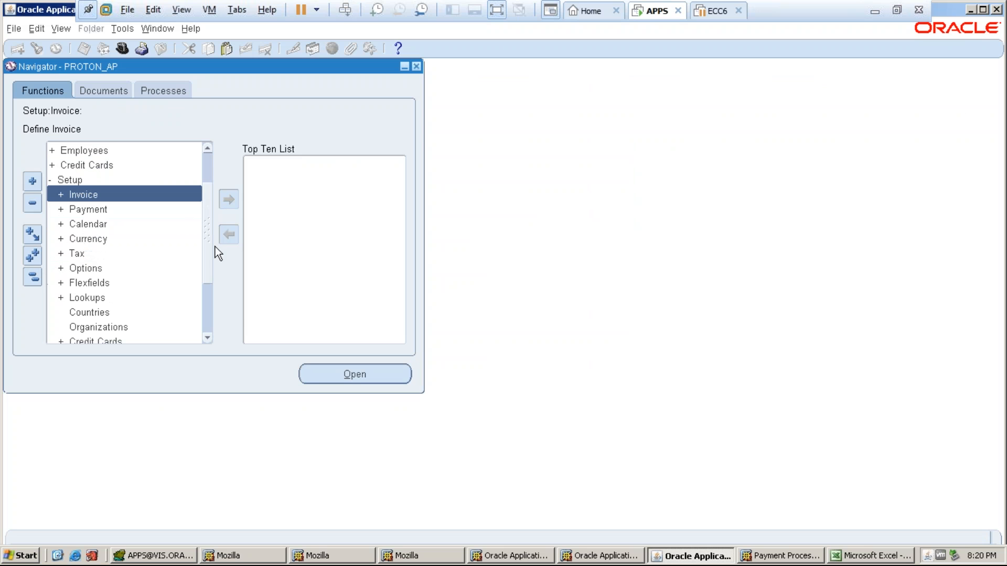
scroll(124, 242, "up", 2)
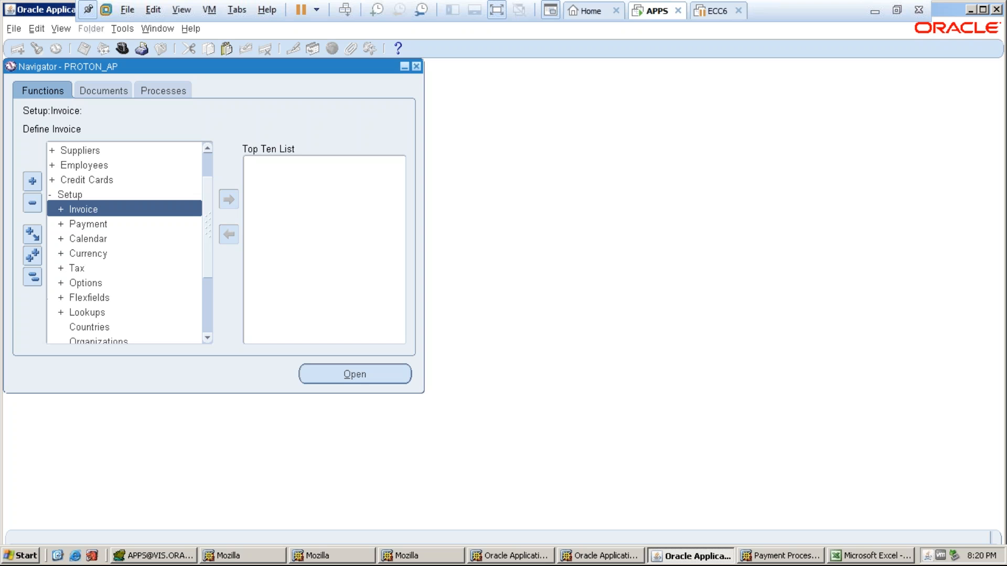
scroll(205, 244, "down", 3)
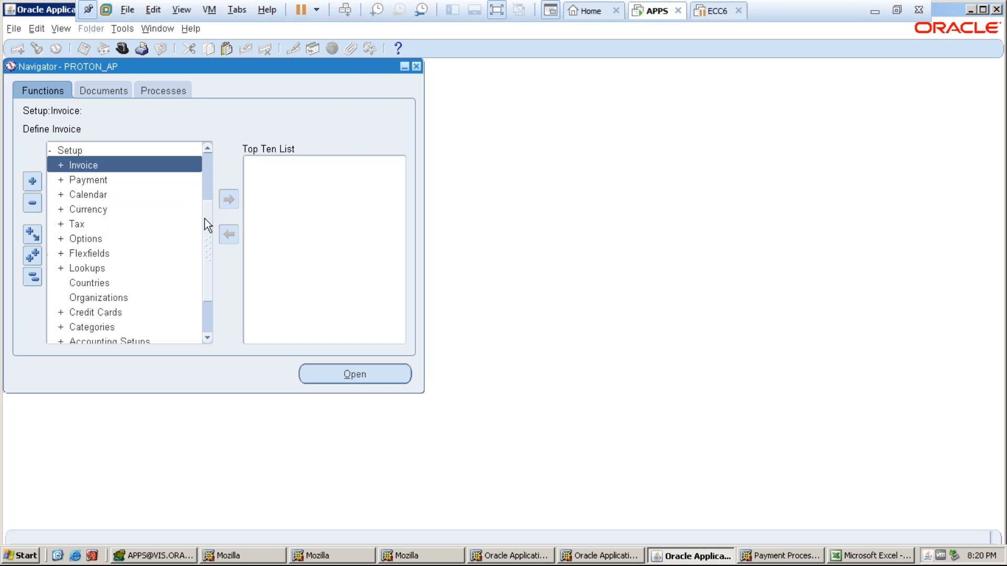
double_click(111, 183)
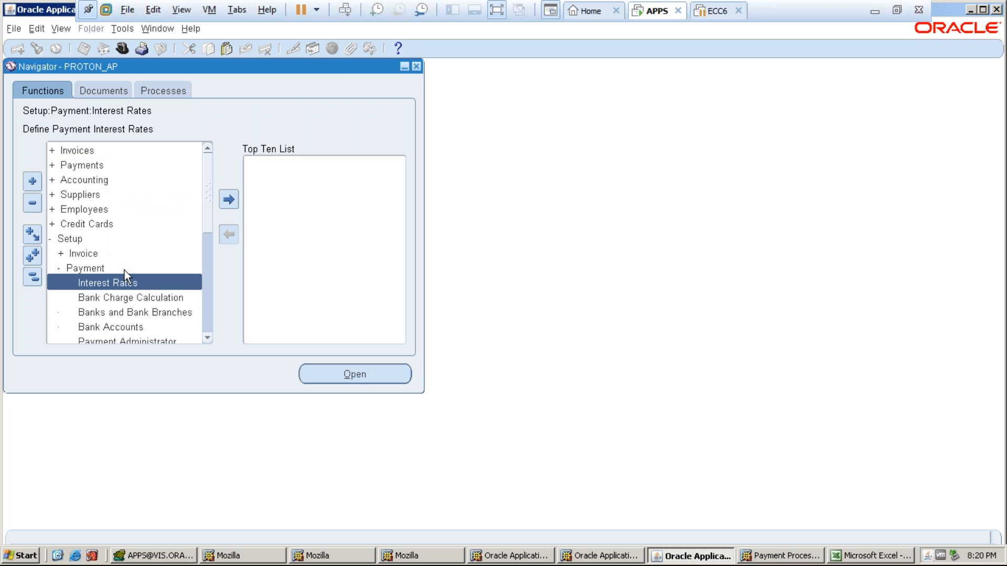
left_click(138, 314)
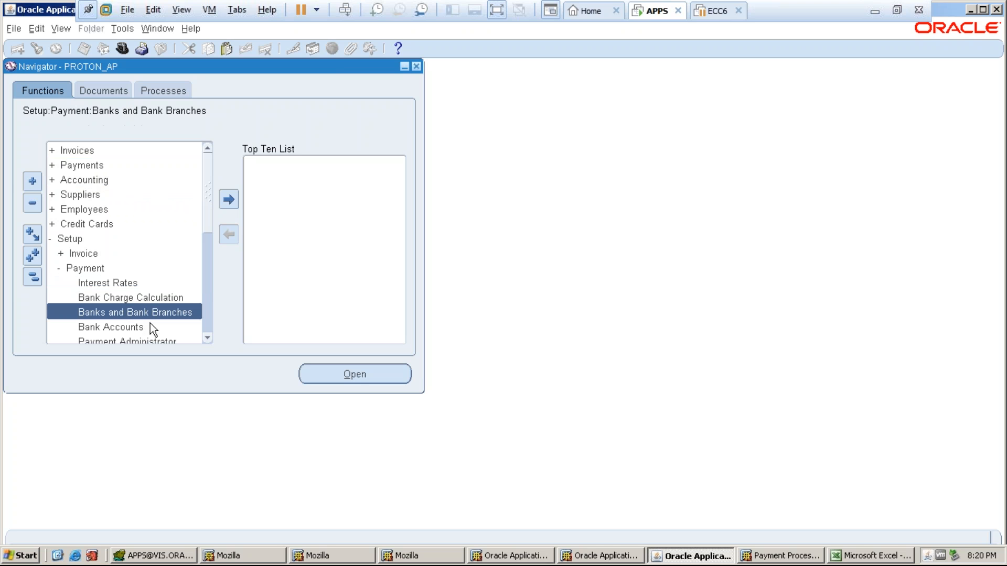
double_click(169, 314)
left_click(771, 556)
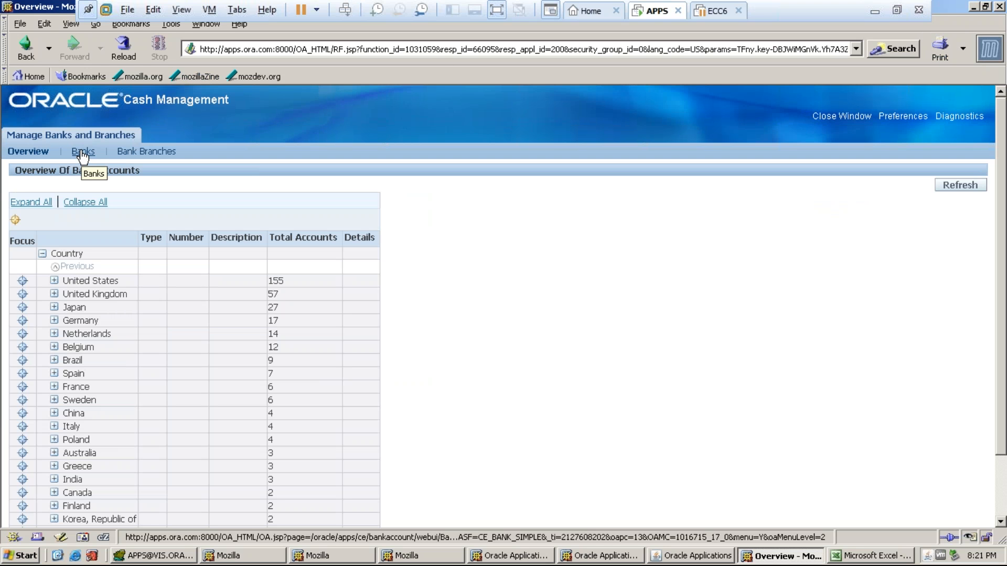
- Start creating a new bank from the Banks tab with country India
left_click(82, 153)
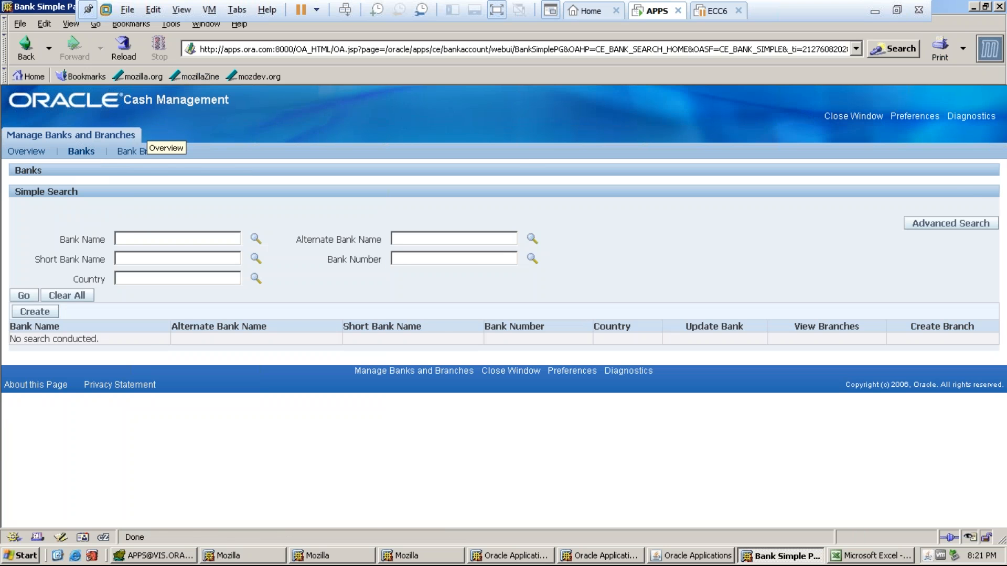
left_click(35, 312)
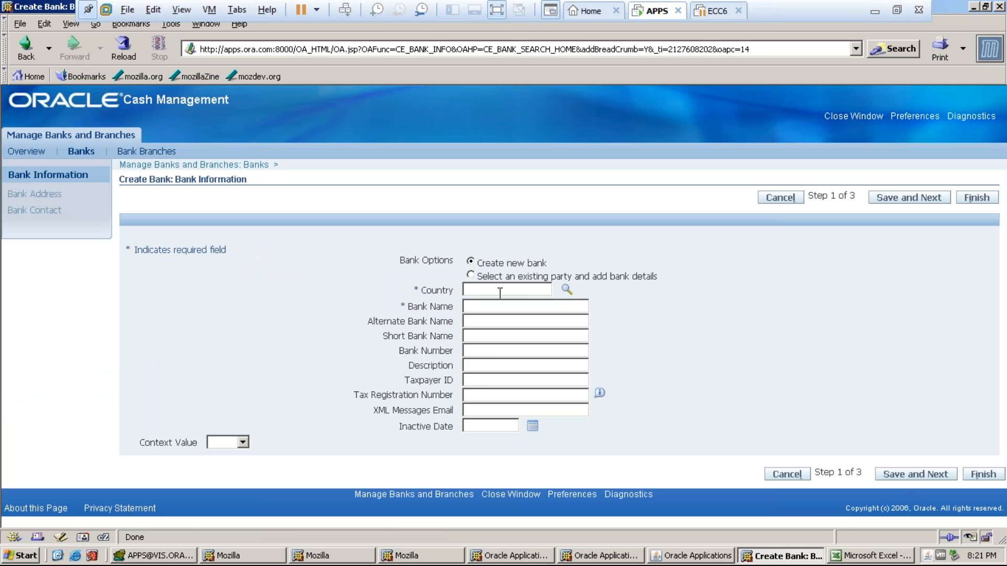
type("India")
key("Tab")
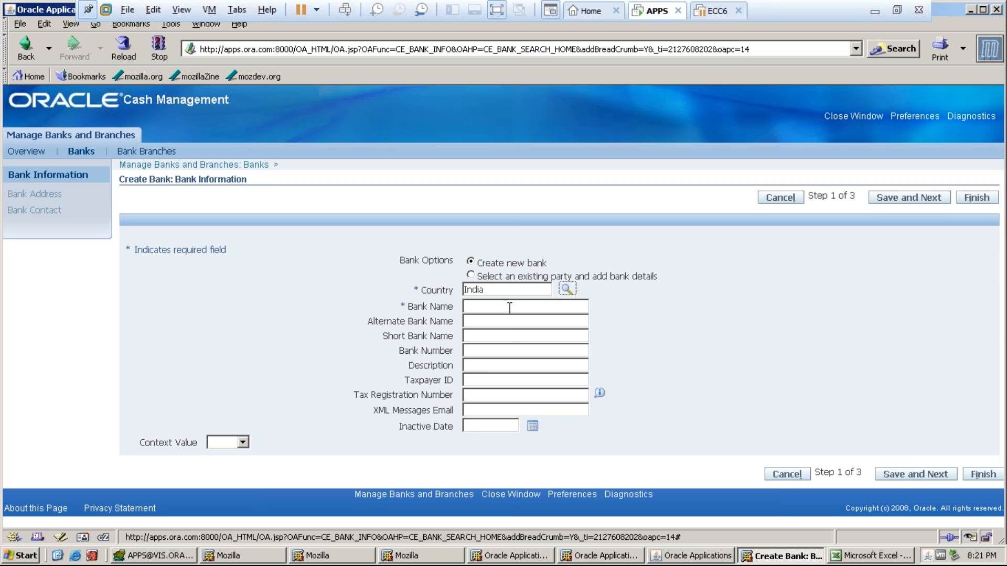
key("alt+Tab")
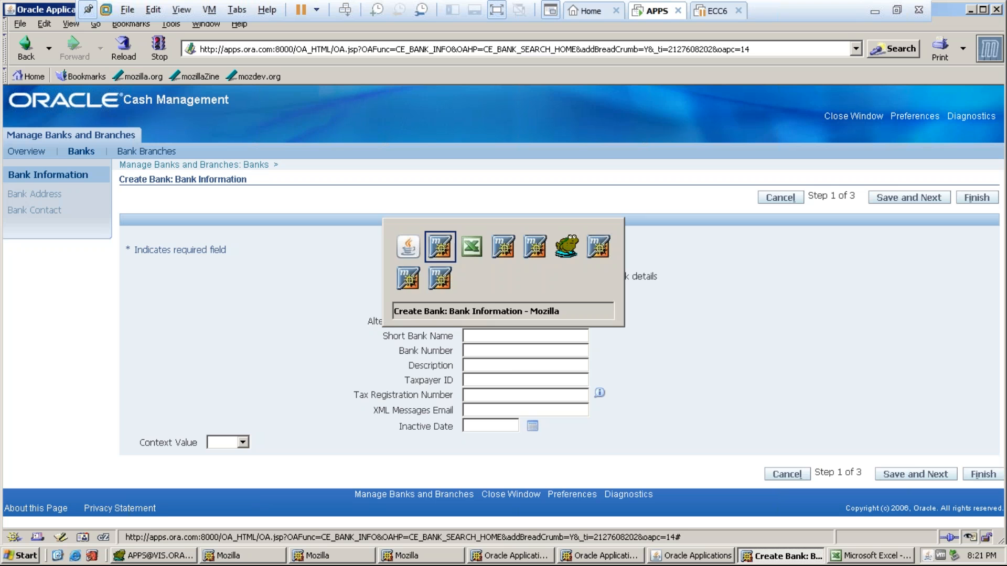
key("alt+Tab")
key("alt+Tab")
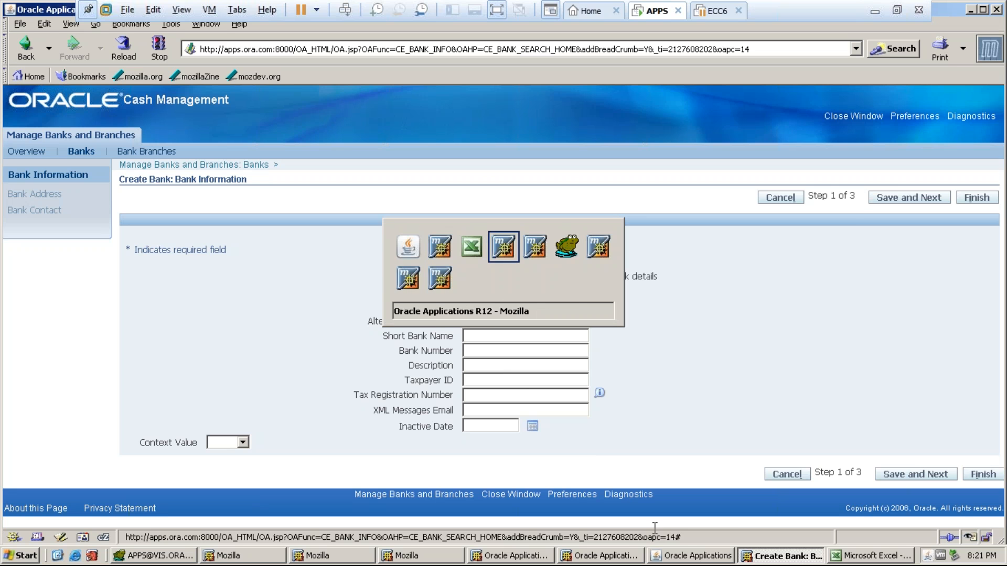
- Name the bank PROTON_HDFC and save it, continuing to the address step
left_click(504, 309)
type("HDFC")
key("BackSpace")
key("BackSpace")
key("BackSpace")
key("BackSpace")
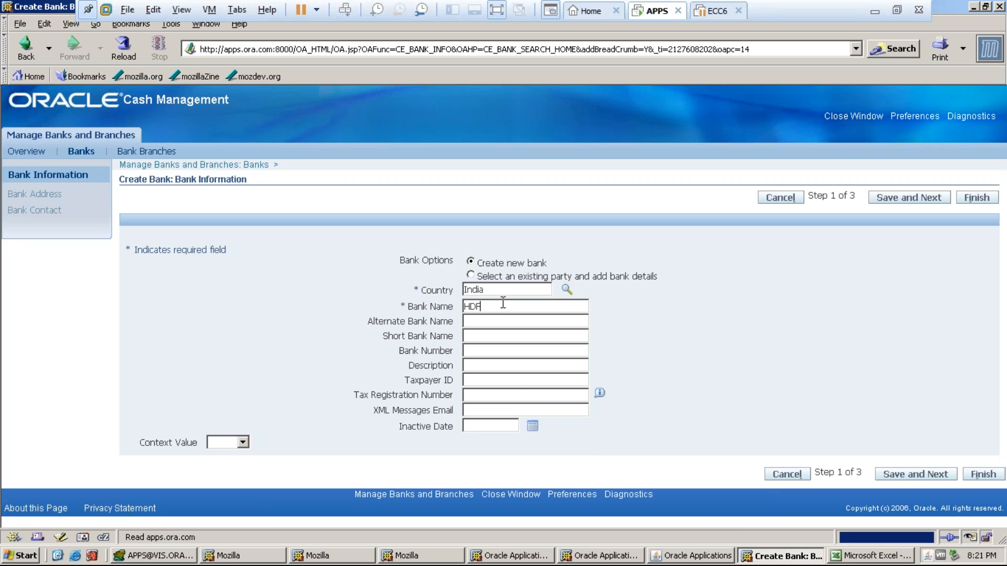
type("PROTON_HDFC")
left_click_drag(530, 309, 463, 308)
left_click(901, 198)
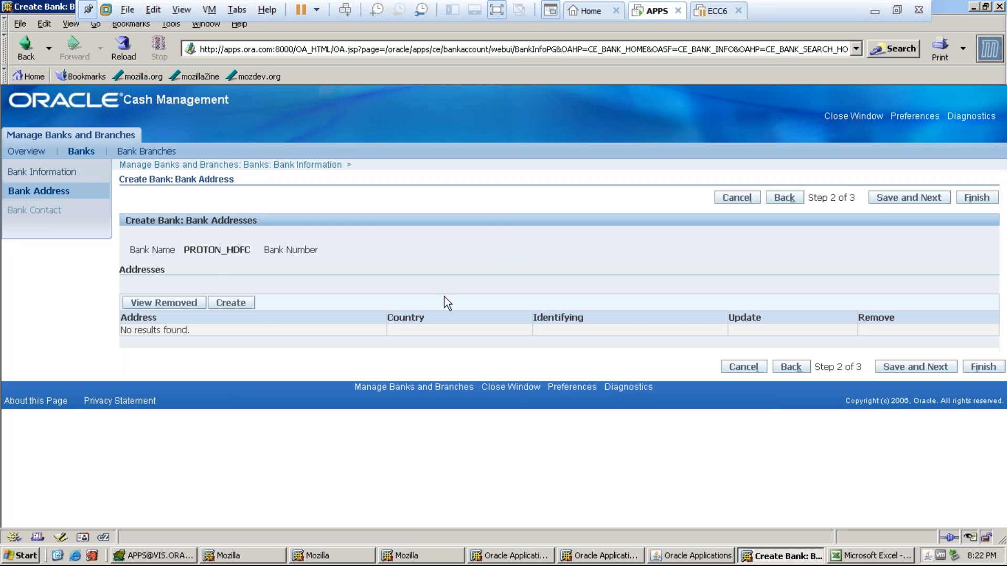
- Add a new bank address with the country changed from United States to India
left_click(230, 307)
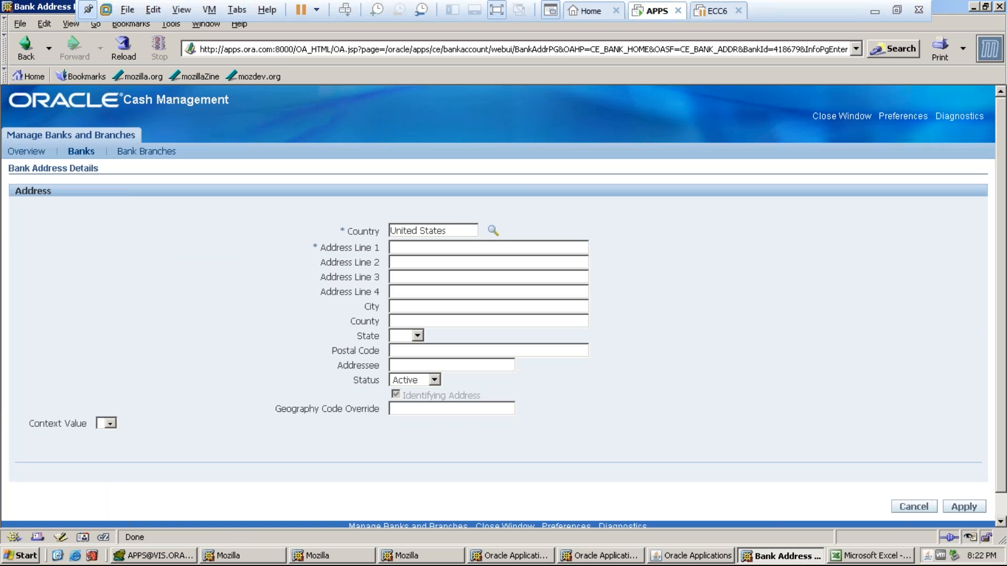
left_click_drag(451, 231, 352, 238)
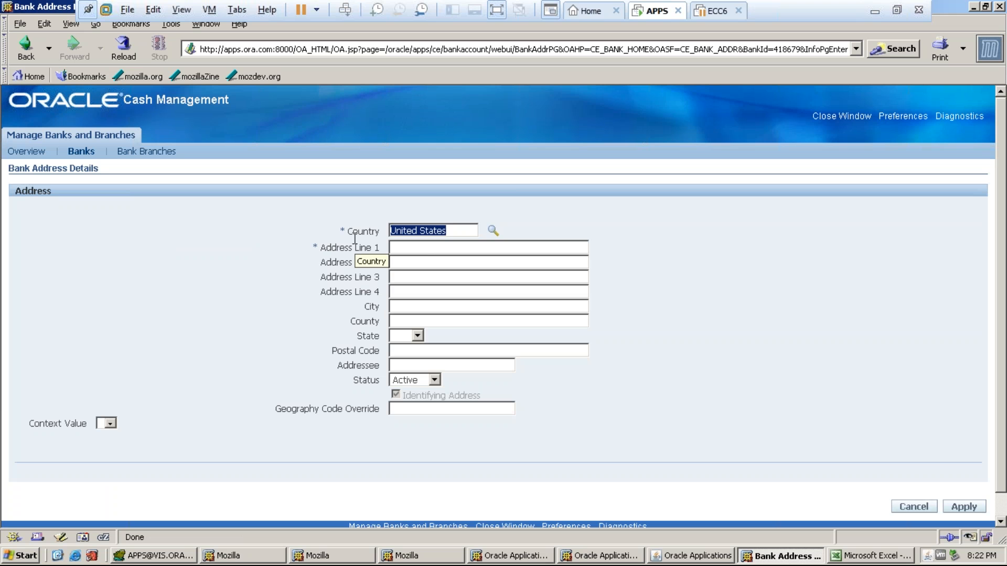
type("iNDIA")
key("BackSpace")
key("BackSpace")
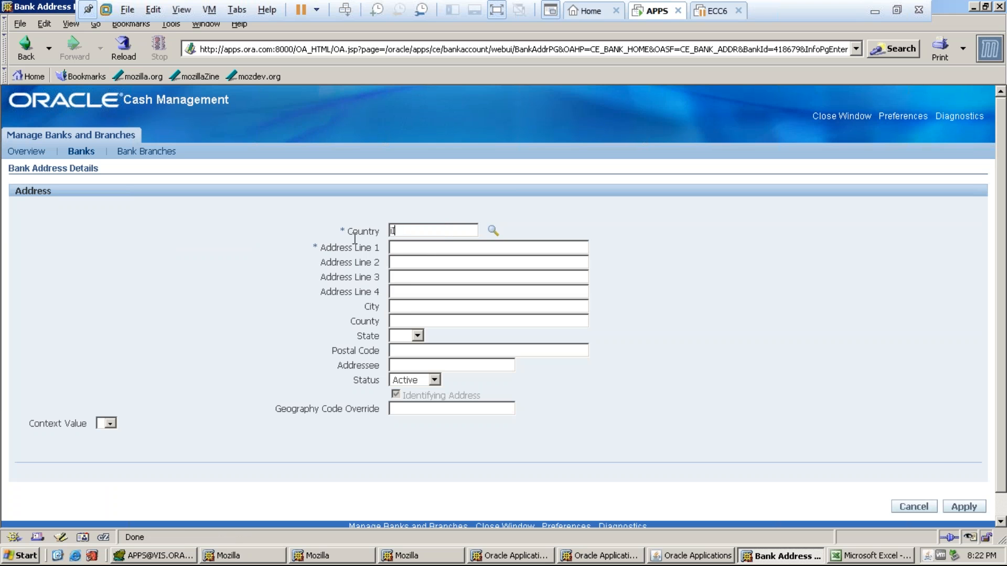
type("Inndi")
key("BackSpace")
key("BackSpace")
key("BackSpace")
type("dia")
key("Tab")
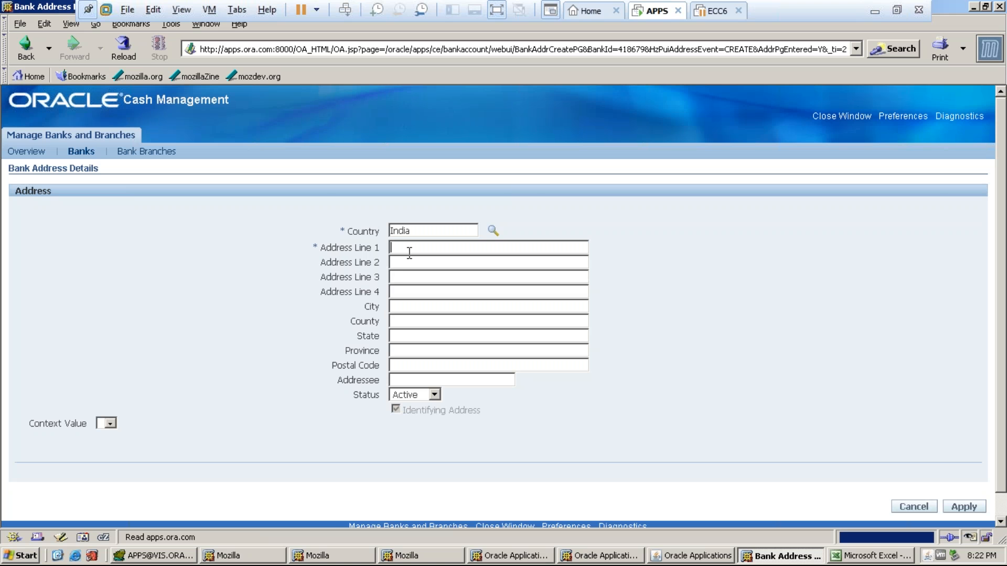
- Enter address HITECH CITY, city HYDERABAD, state TELANGANA, and save it
type("HITECH CITY")
left_click(405, 305)
type("HYDERABAD")
left_click(407, 334)
type("TELANGANA")
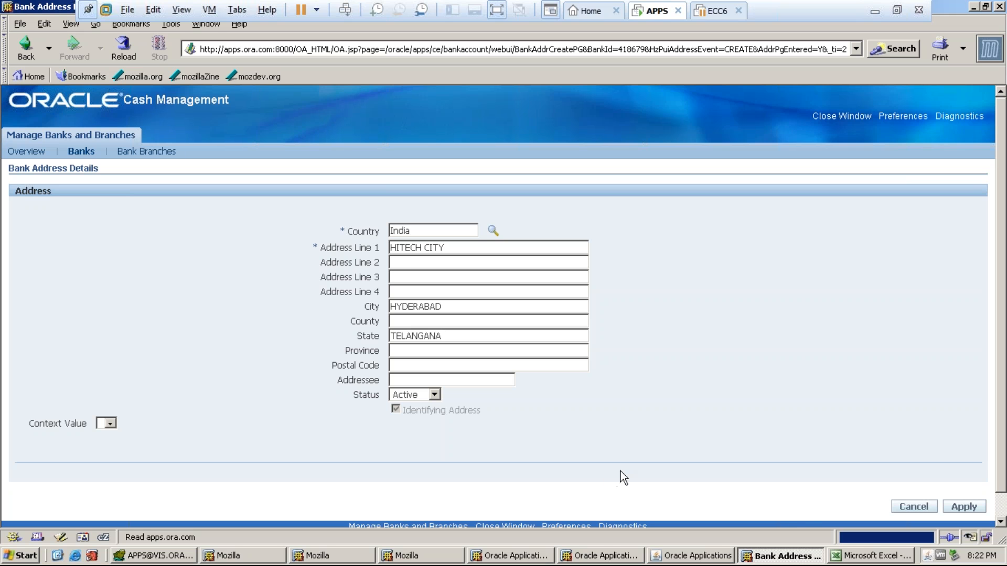
left_click(965, 506)
left_click(425, 295)
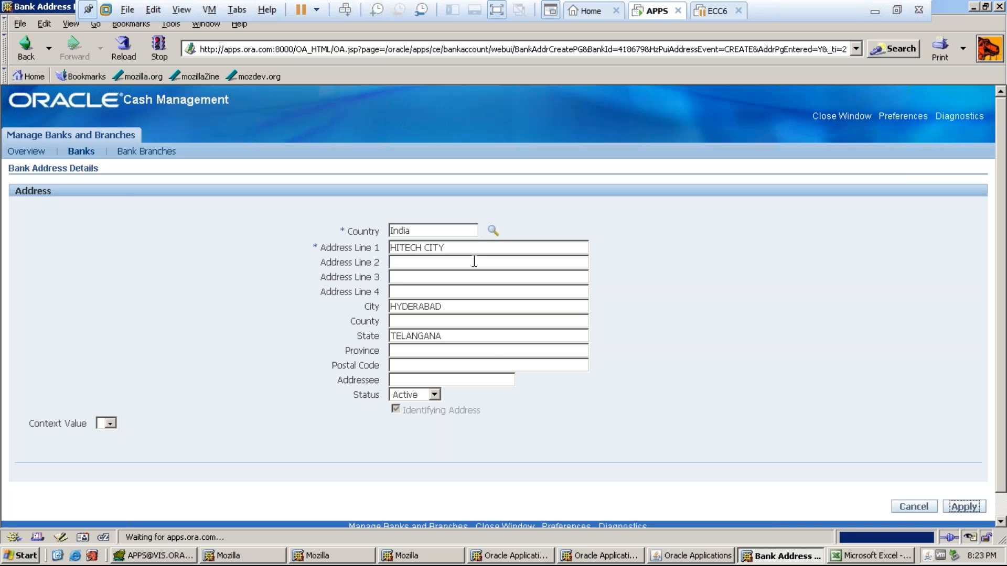
- Finish creating bank PROTON_HDFC, then reopen Banks and Bank Branches from the Navigator
left_click(874, 11)
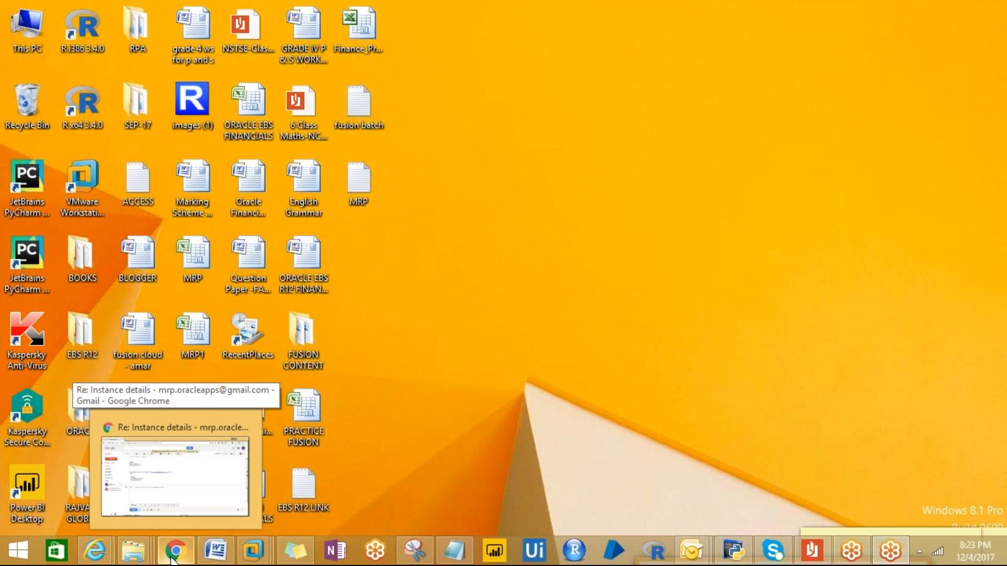
key("XF86AudioRaiseVolume")
mouse_move(250, 554)
left_click(265, 469)
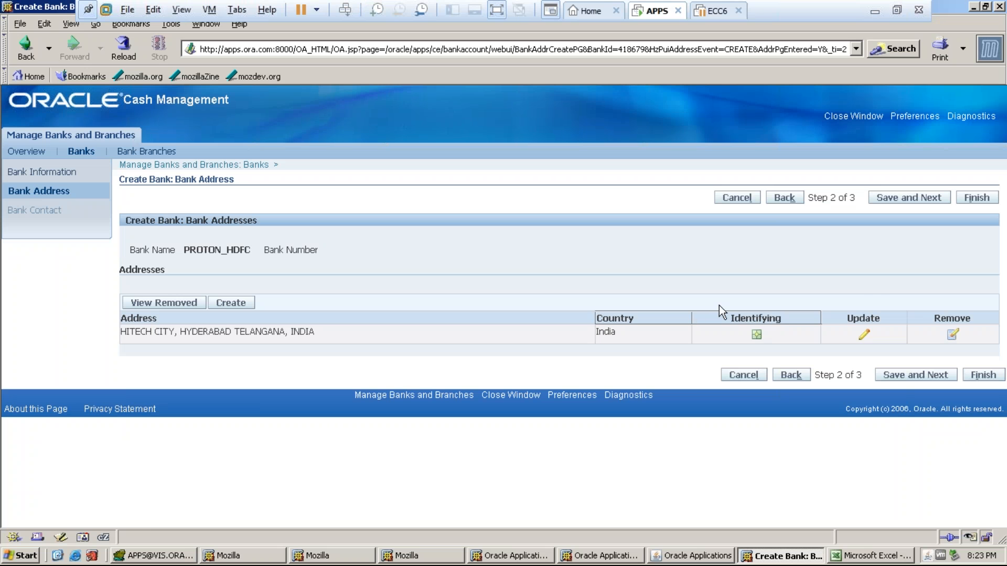
left_click(908, 197)
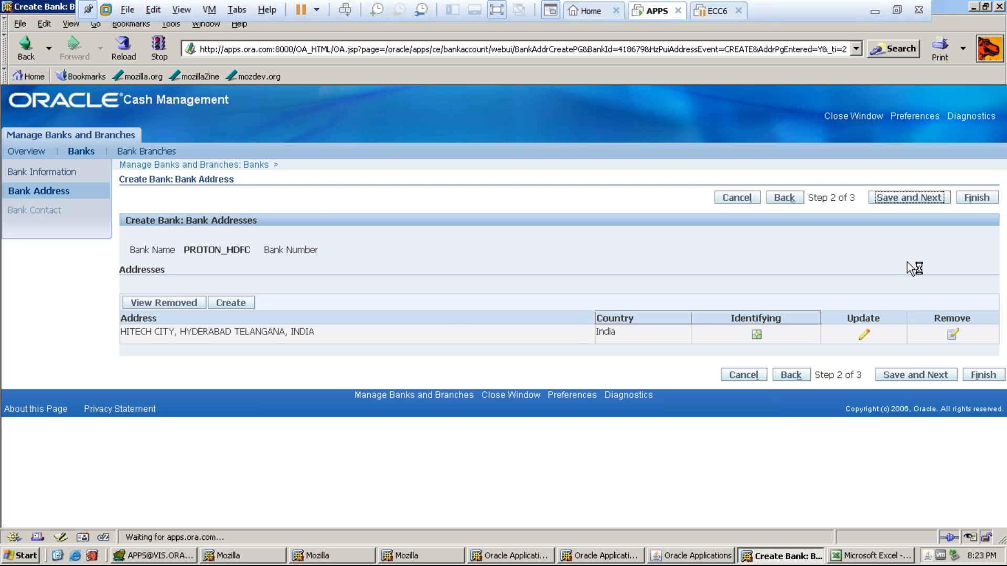
left_click(974, 200)
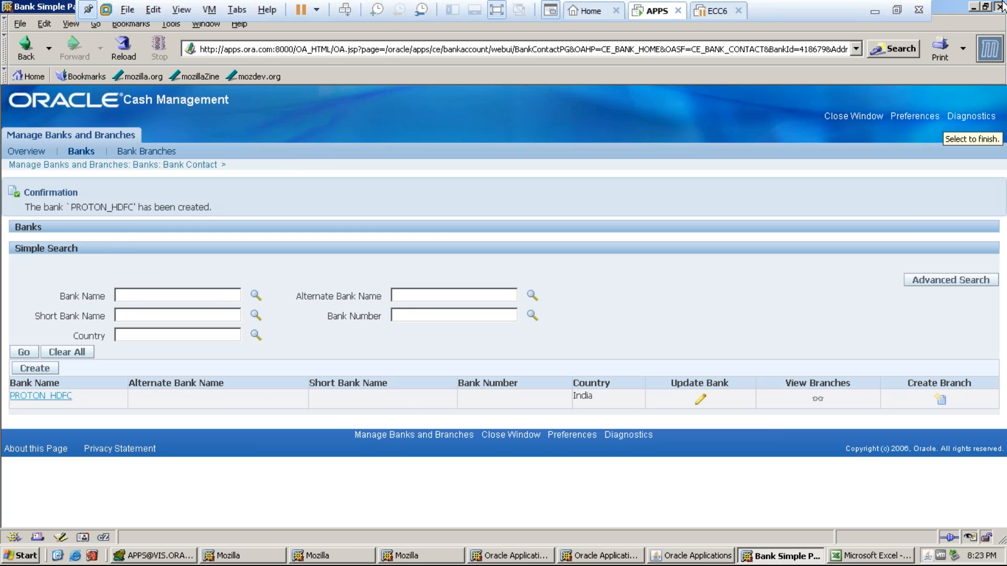
key("alt+F4")
double_click(166, 311)
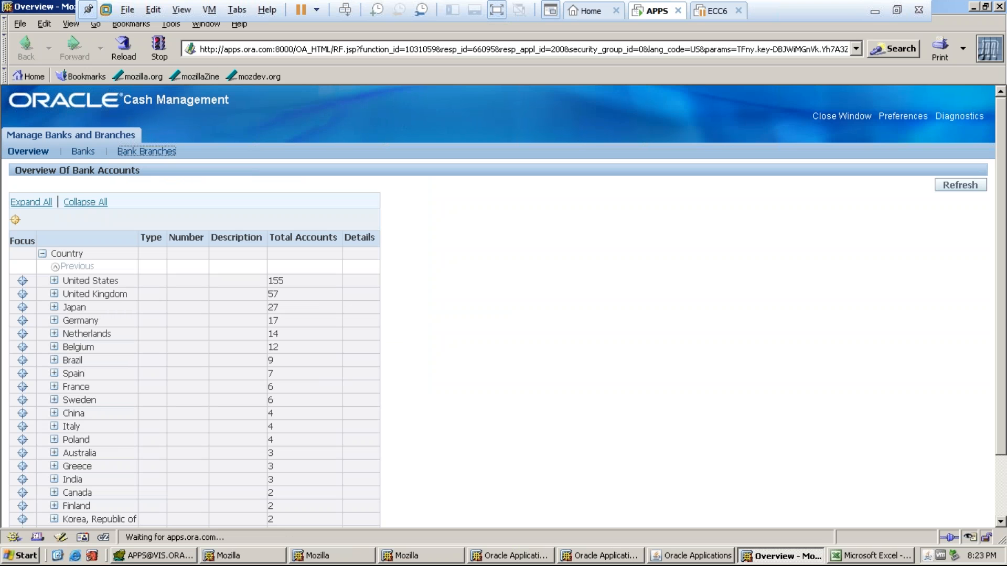
- Start a new bank branch for bank PROTON_HDFC with country India
left_click(147, 152)
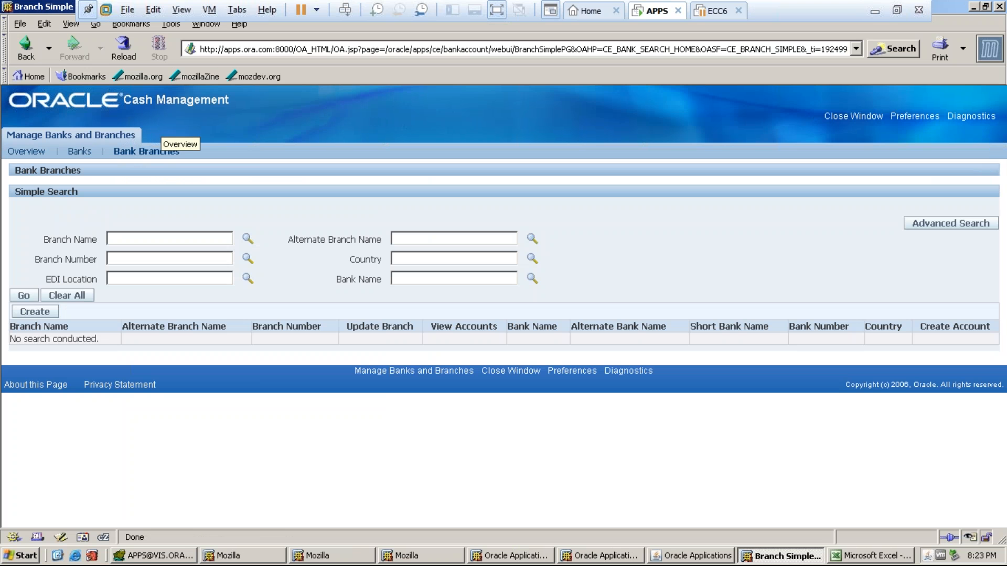
left_click(37, 313)
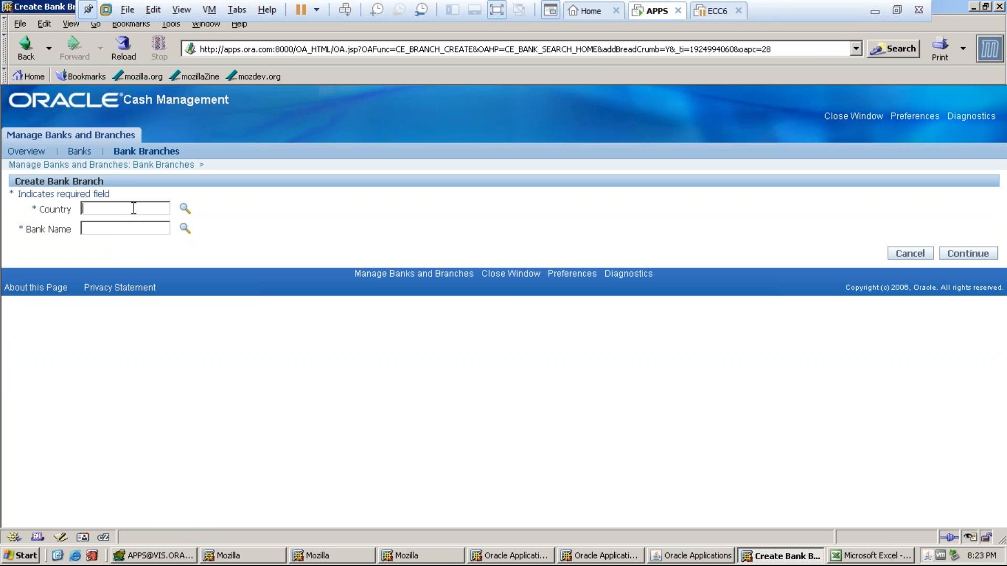
type("INDIA")
key("Tab")
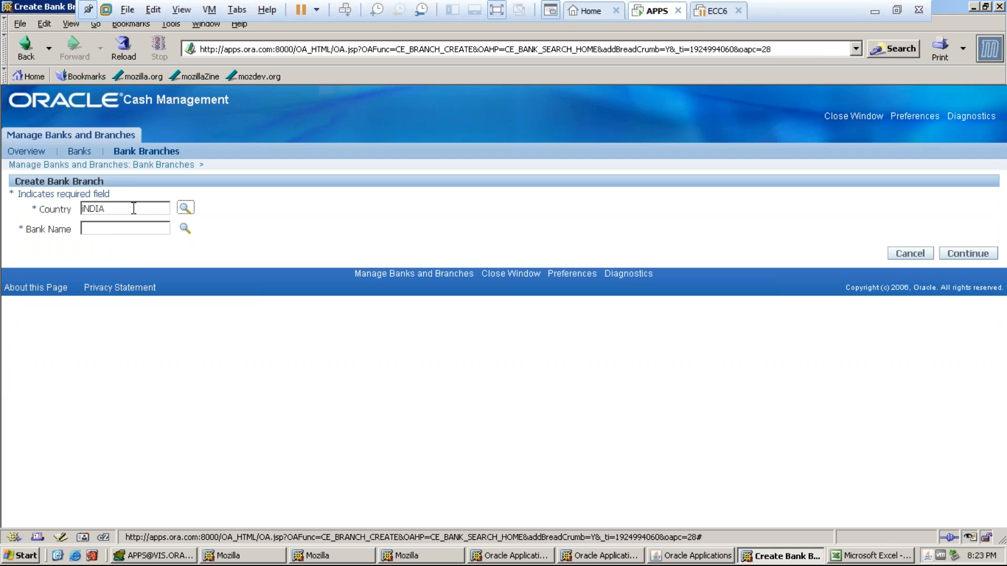
left_click(111, 228)
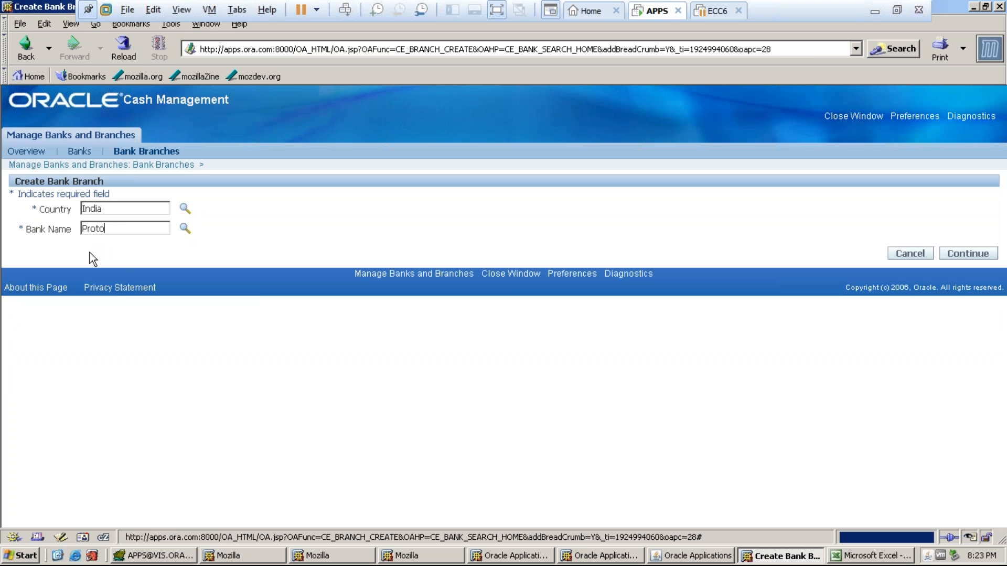
type("PROTON_HDFC")
key("Tab")
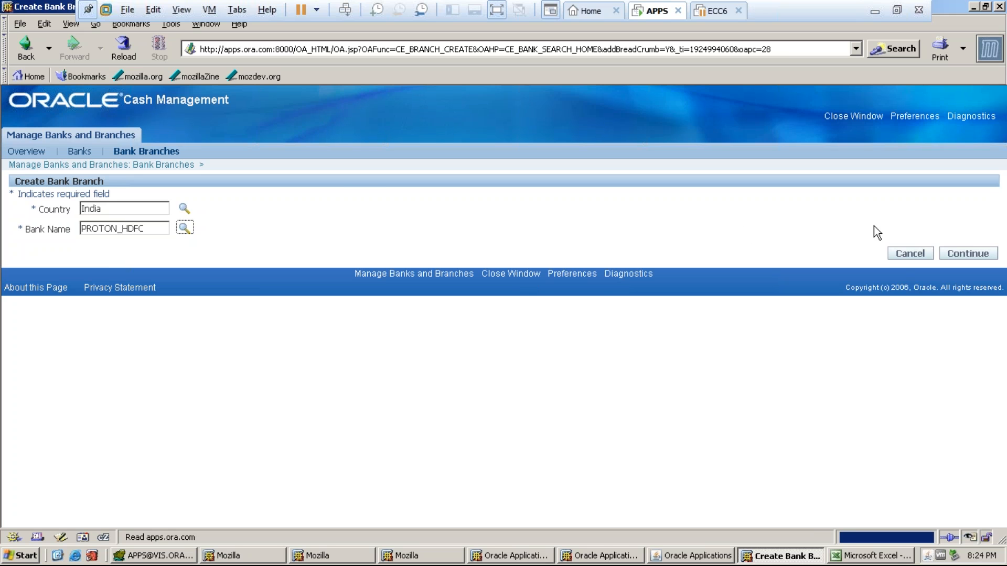
left_click(967, 254)
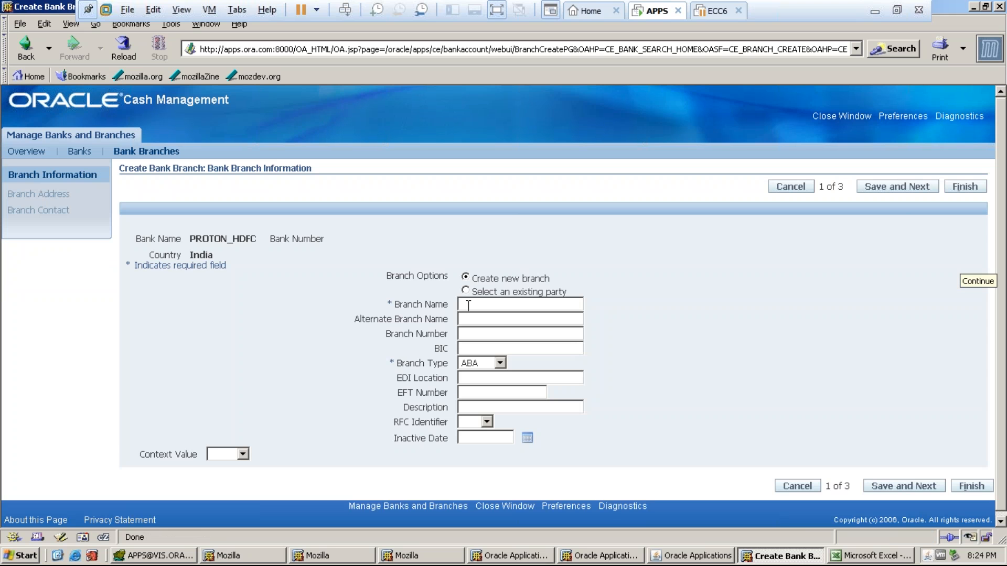
- Name the branch PROTON_HDFC_BRANCH, keep branch type ABA, and save to the address step
left_click(468, 306)
type("PROTON_HDC")
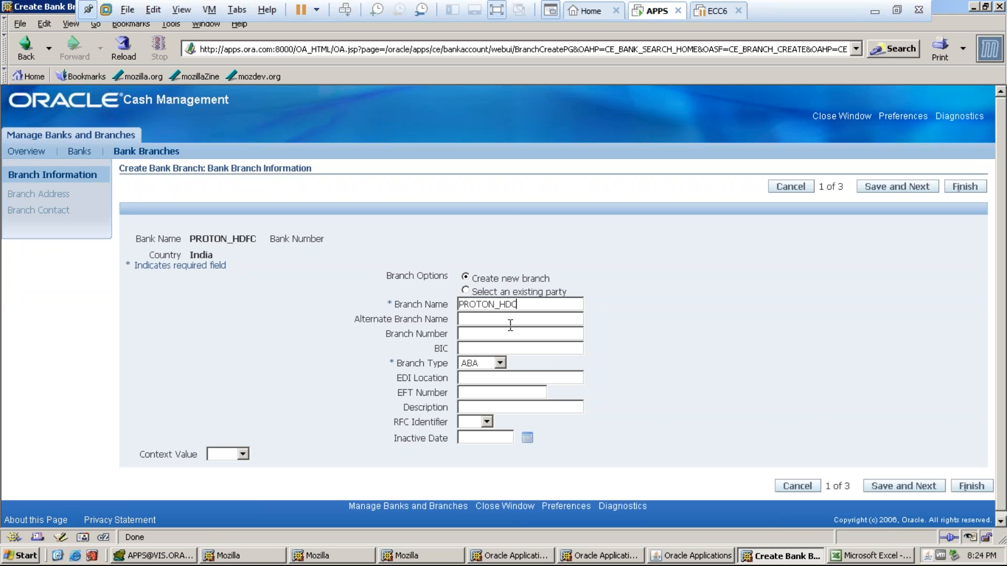
key("BackSpace")
type("FC_BRANCH")
left_click(500, 364)
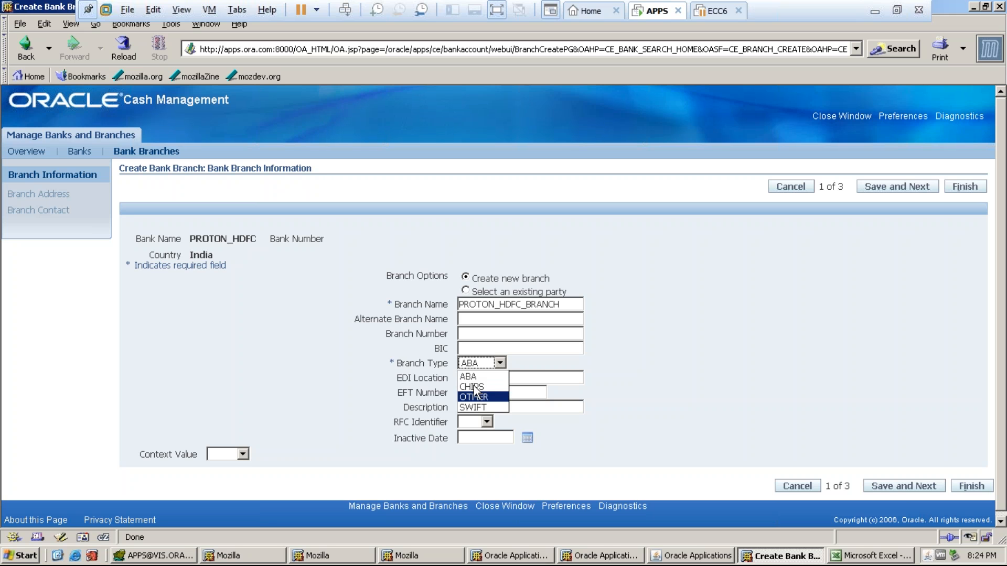
left_click(695, 354)
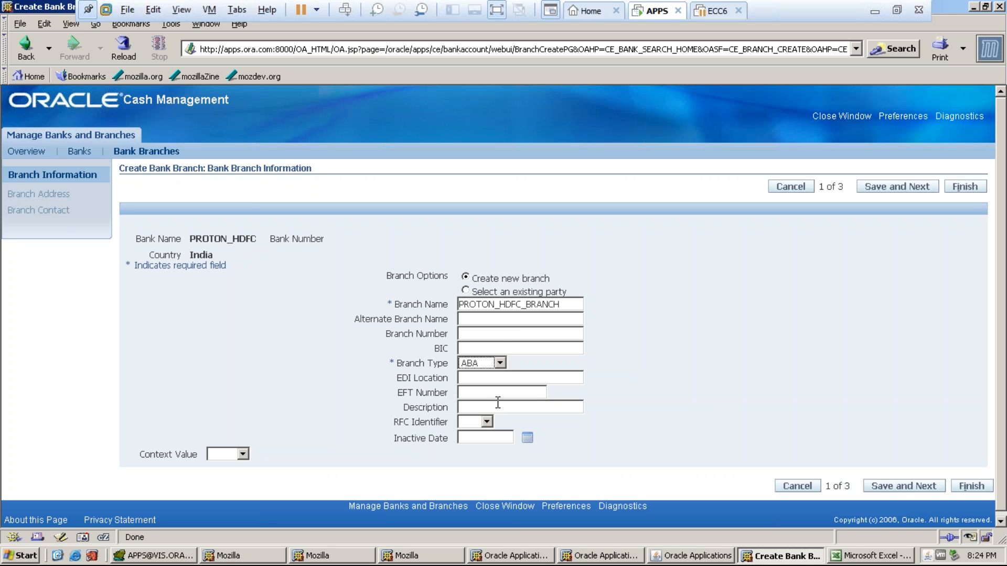
left_click(875, 487)
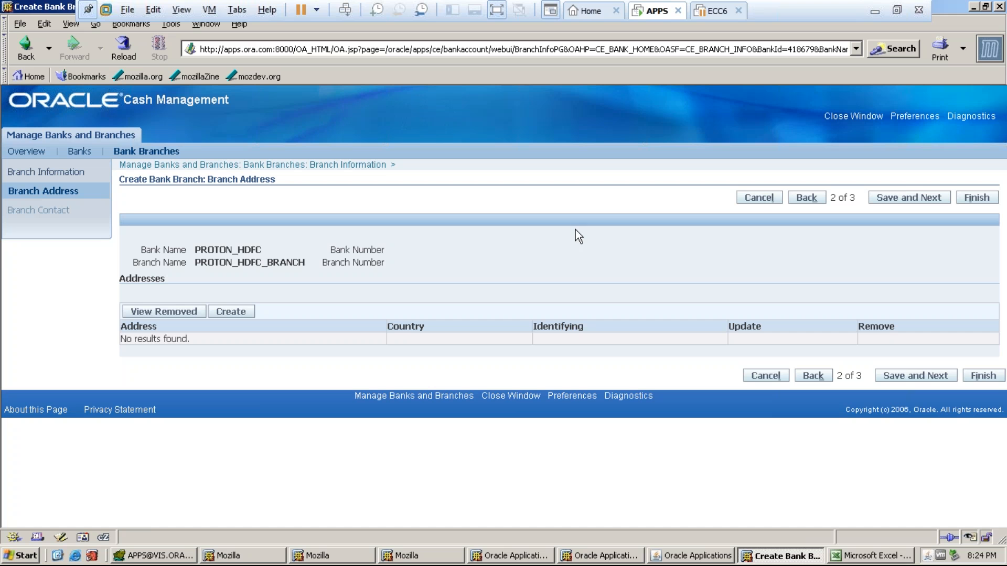
- Enter a new branch address in India: HITECH CITY BRANCH, city HYDERABAD
left_click(226, 312)
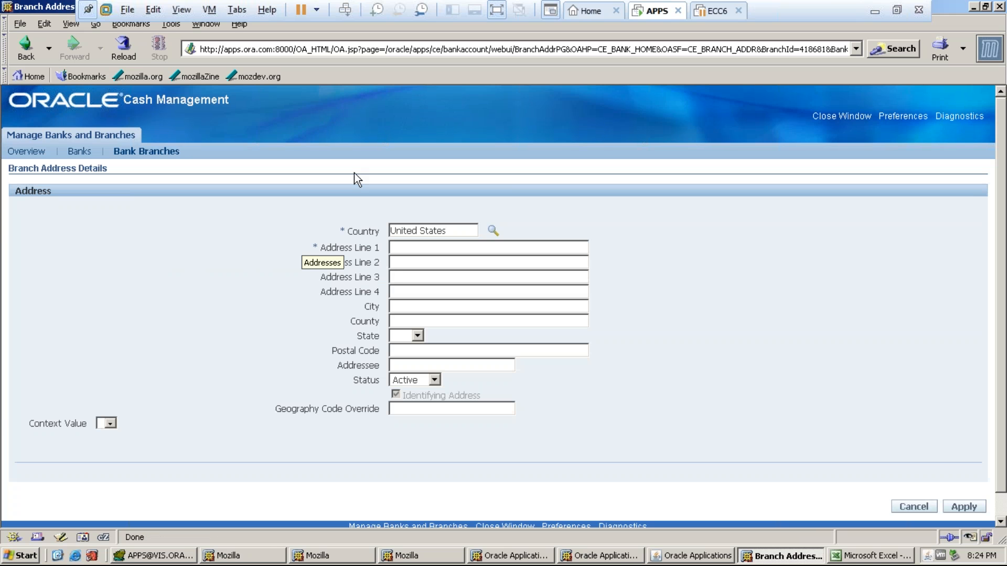
left_click_drag(450, 231, 353, 244)
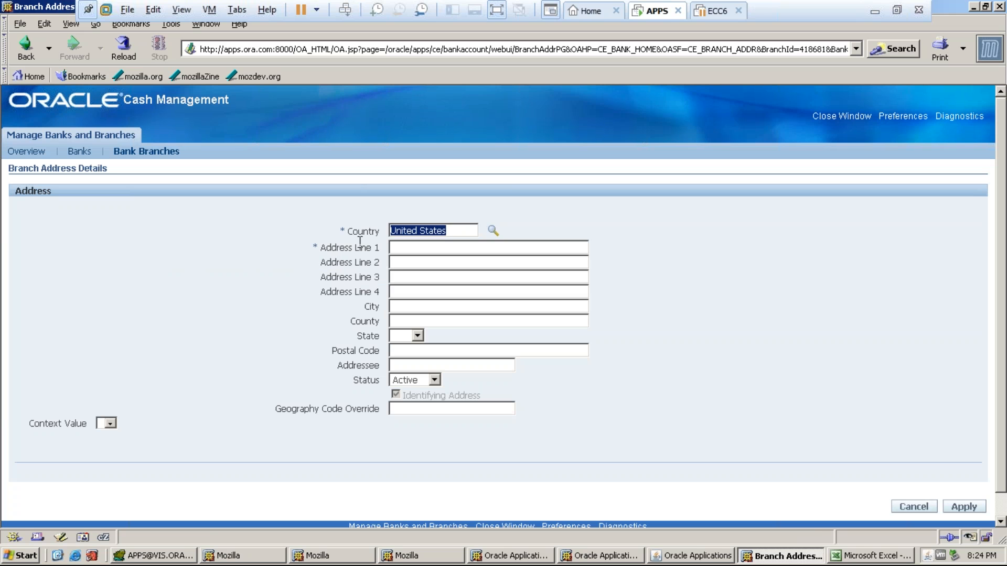
type("HITECH")
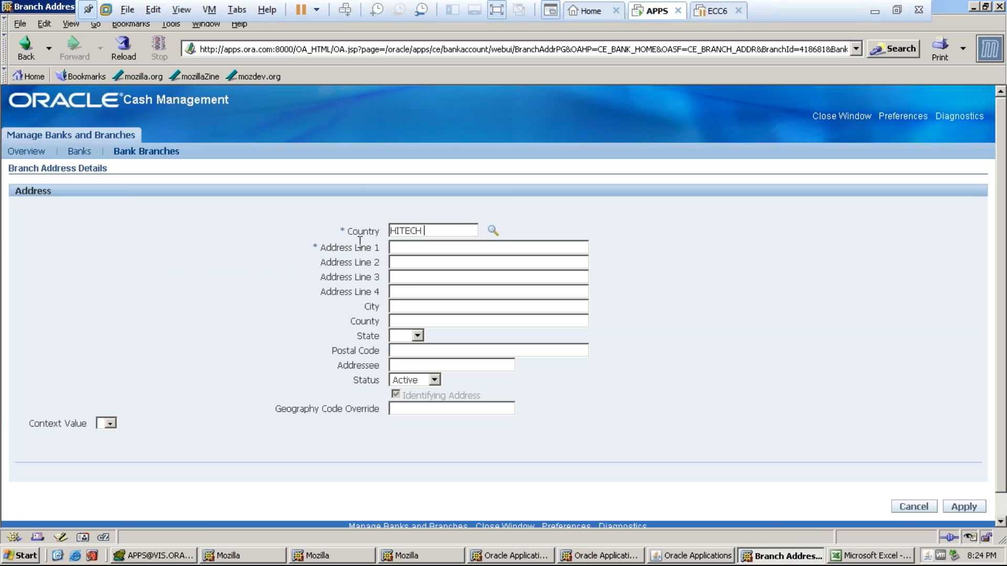
key("BackSpace")
key("BackSpace")
key("BackSpace")
key("BackSpace")
key("BackSpace")
key("BackSpace")
type("INDIA")
key("Tab")
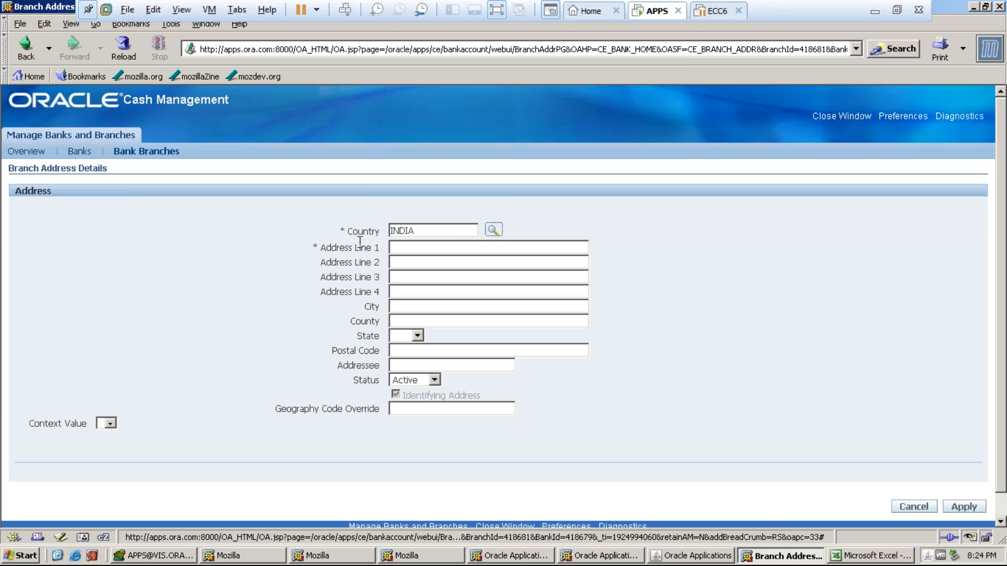
type("HITECH CITY")
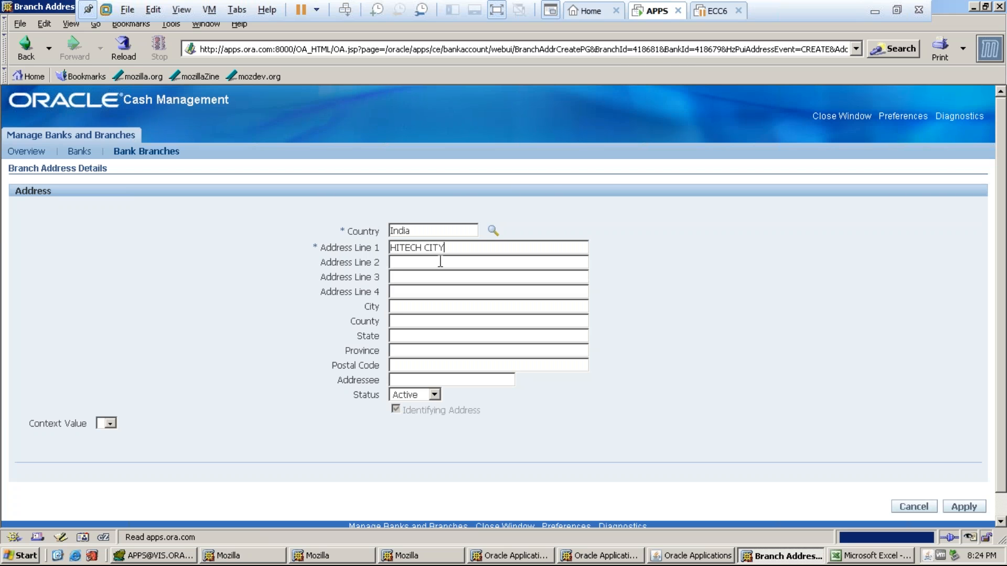
type(" BANJARA")
key("BackSpace")
key("BackSpace")
key("BackSpace")
key("BackSpace")
key("BackSpace")
key("BackSpace")
type("RANCHHDYERA")
key("BackSpace")
key("BackSpace")
key("BackSpace")
key("BackSpace")
key("BackSpace")
type("YDERABAD")
- Apply the address, finish creating PROTON_HDFC_BRANCH, and return to the Navigator
left_click(960, 505)
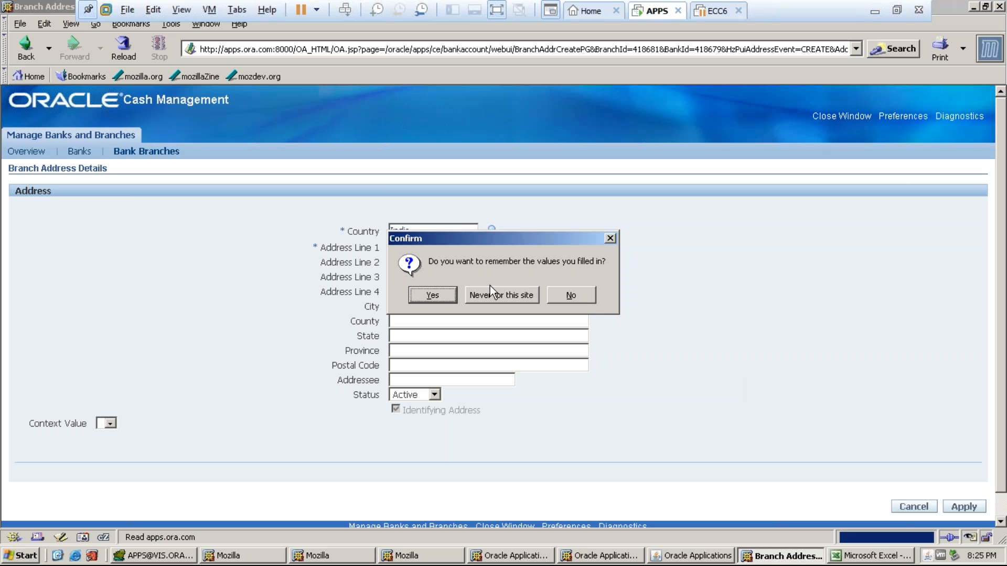
left_click(440, 293)
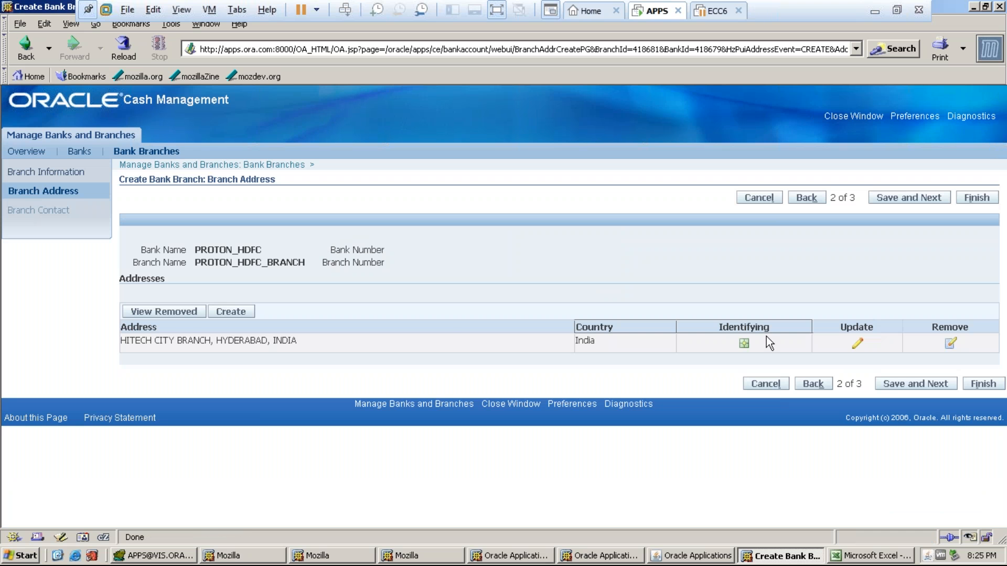
left_click(912, 198)
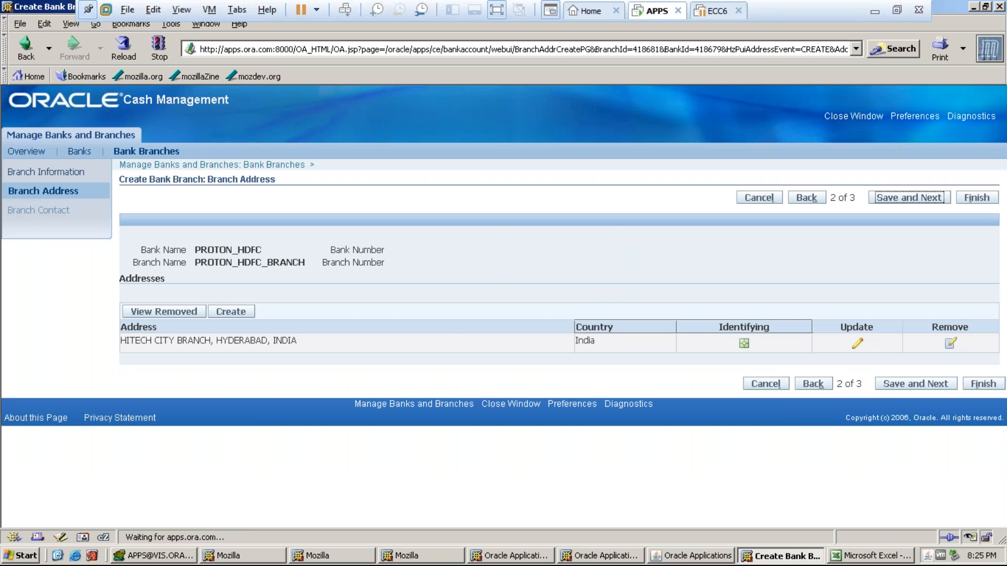
left_click(973, 198)
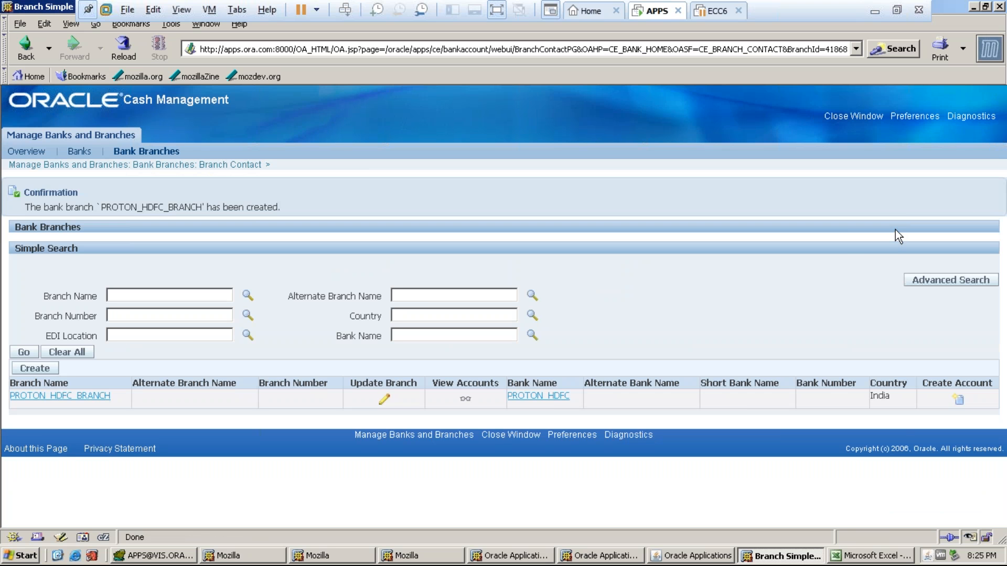
left_click(999, 7)
left_click(154, 325)
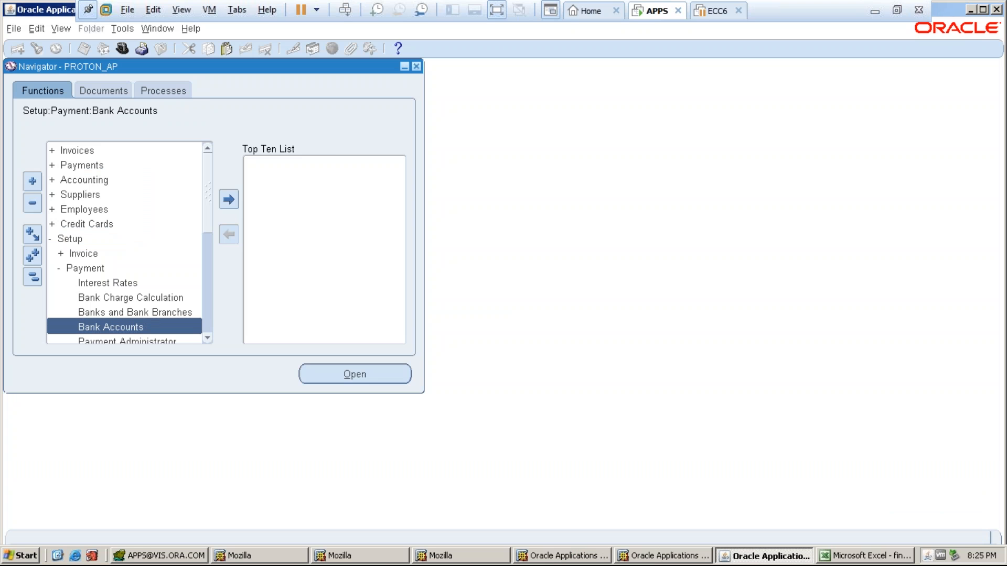
- Start a new bank account and set its country to India
double_click(133, 325)
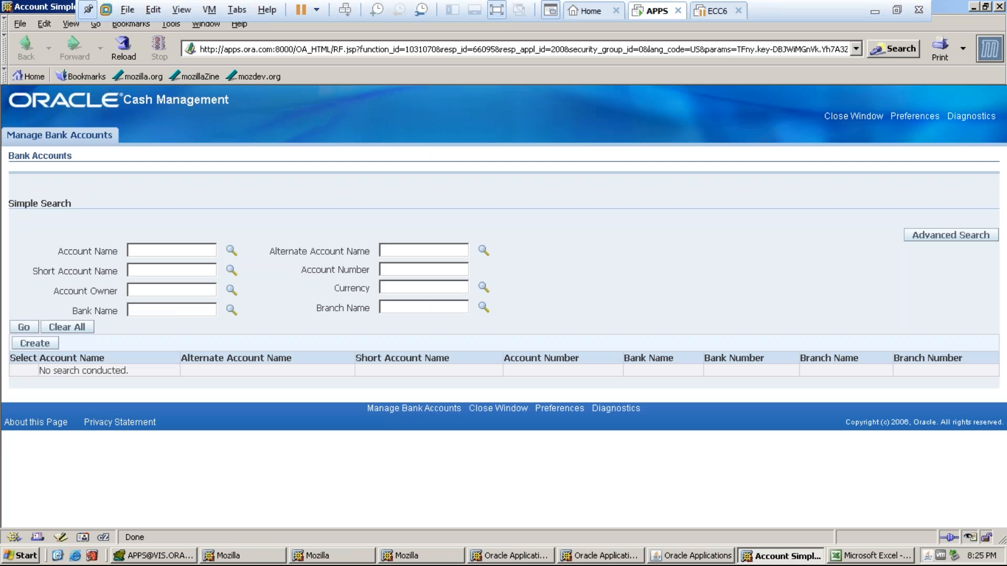
left_click(35, 343)
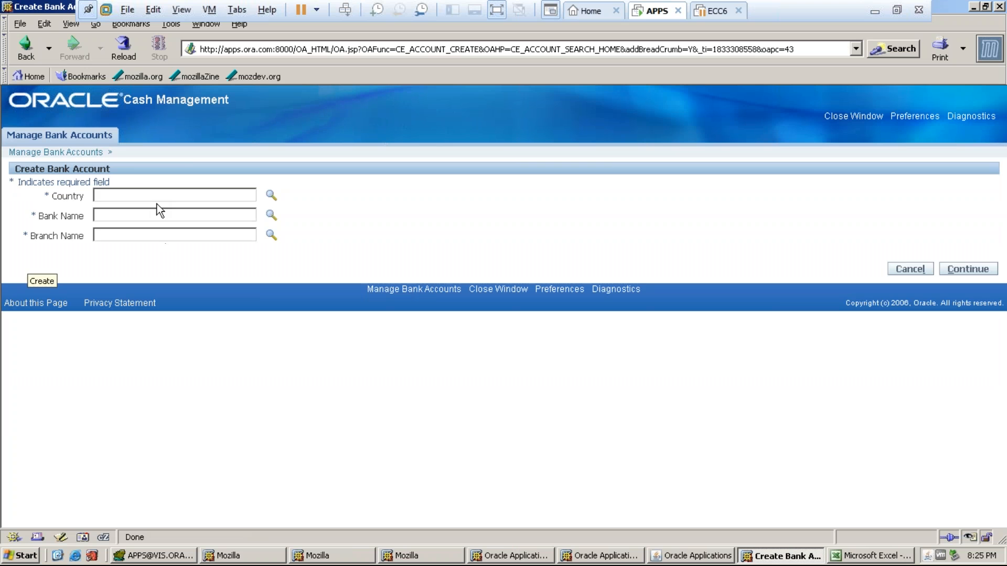
left_click(136, 196)
type("INDIA")
key("Tab")
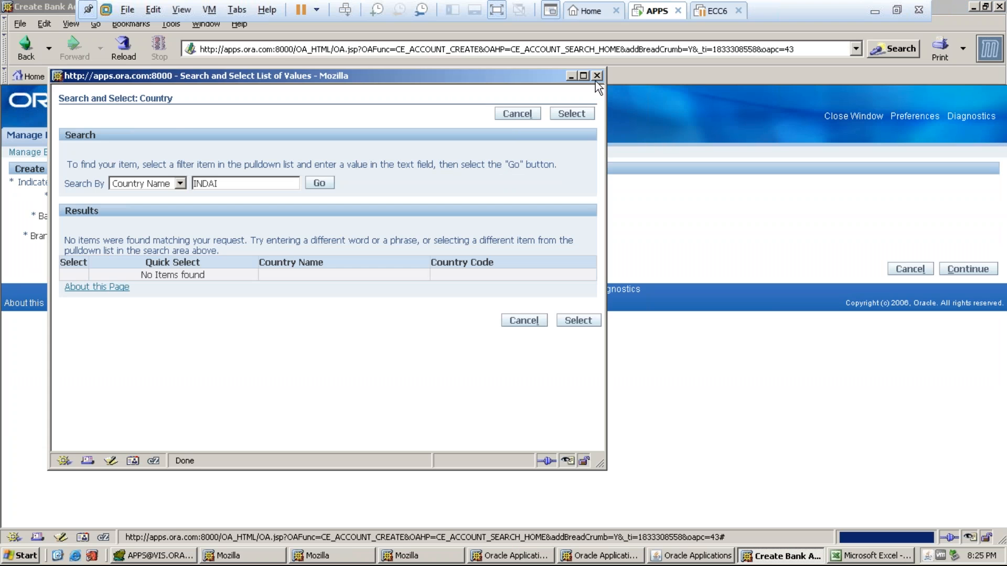
left_click(597, 76)
type("INDIA")
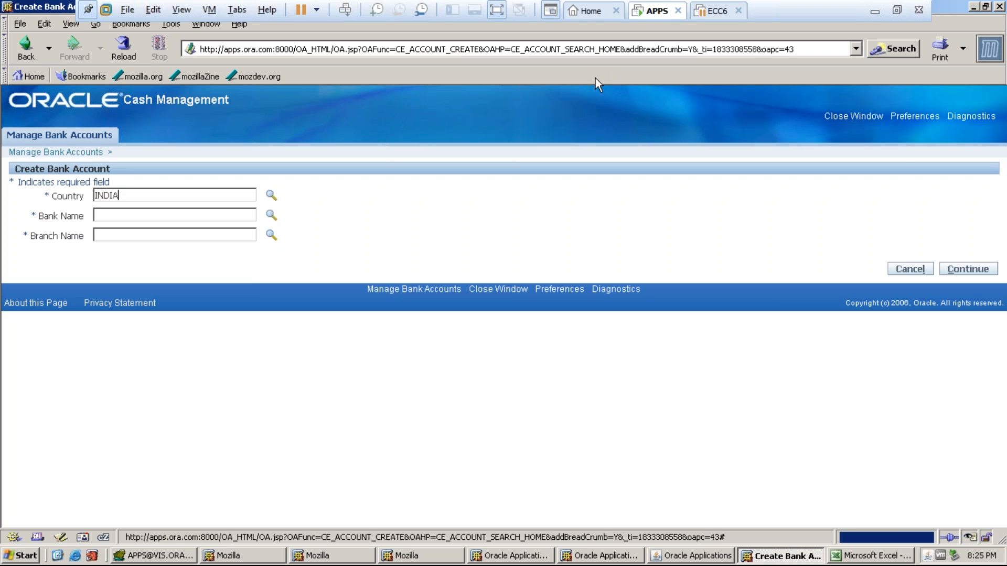
- Fill in bank PROTON_HDFC and branch PROTON_HDFC_BRANCH, then continue
left_click(108, 217)
type("PROTON_HDFC")
key("Tab")
left_click(109, 234)
type("PROTON")
key("Tab")
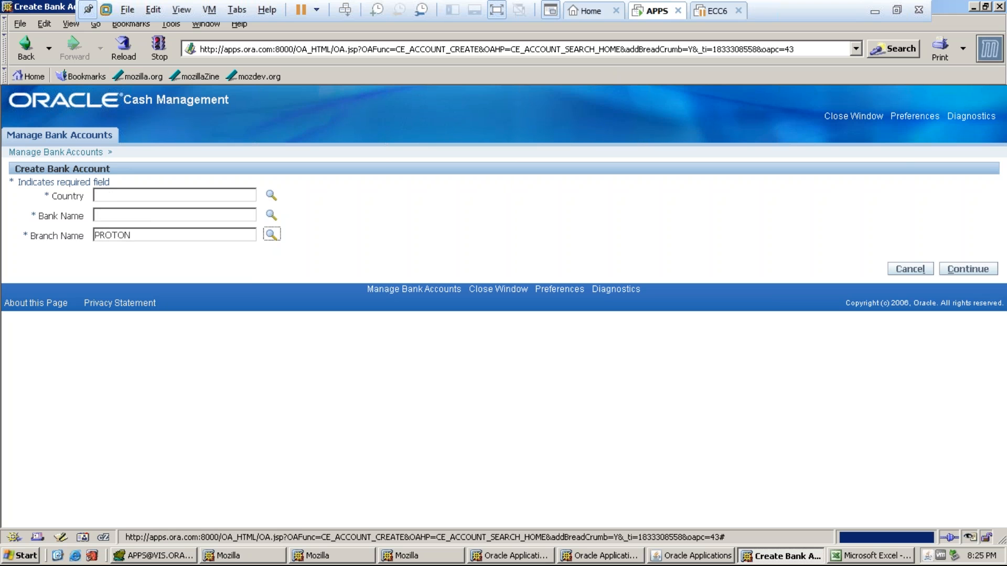
left_click(953, 275)
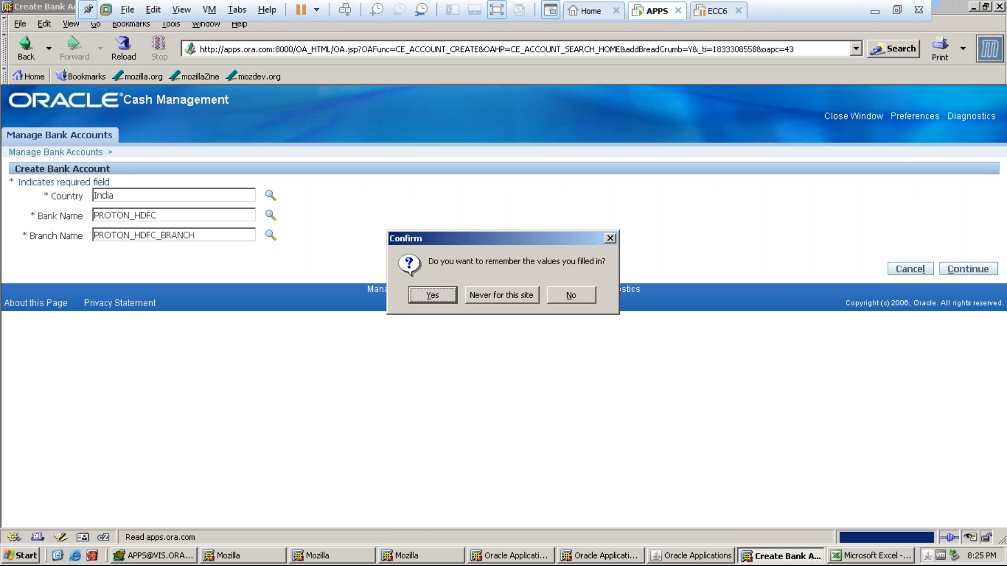
- Accept the confirmation, then search Legal Entity owners for PROTON, which returns nothing
left_click(420, 298)
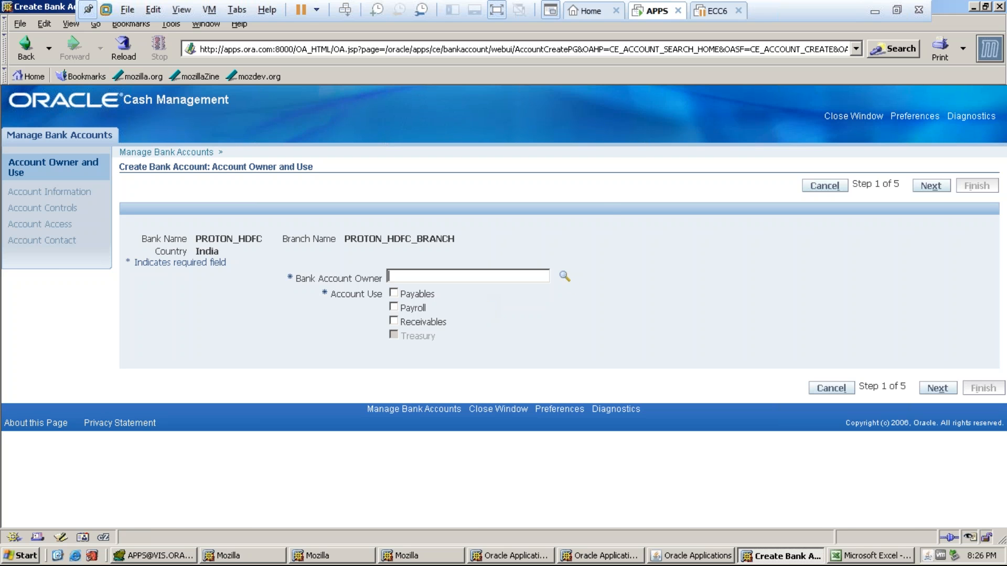
left_click(565, 276)
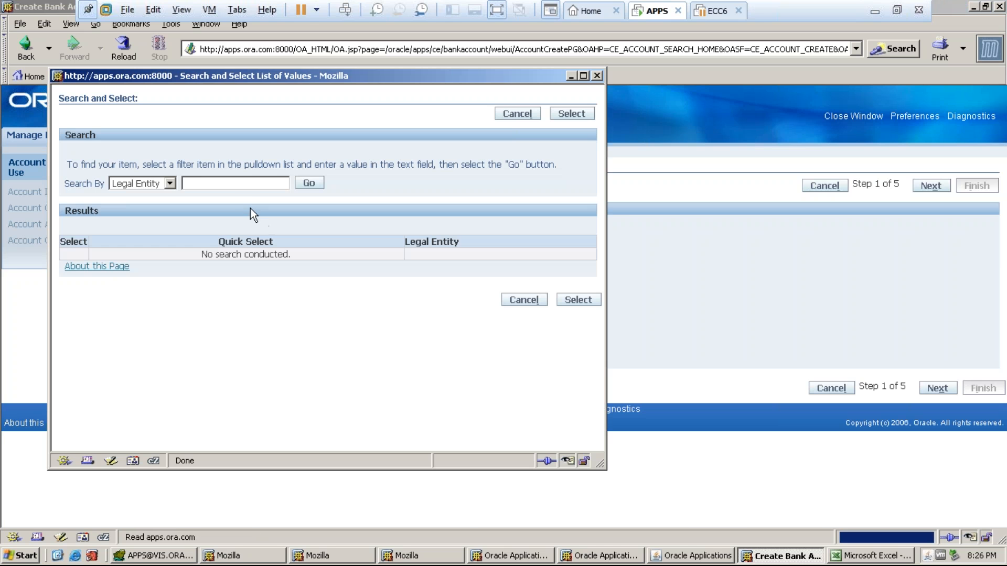
type("PROTON")
left_click(307, 186)
left_click(306, 184)
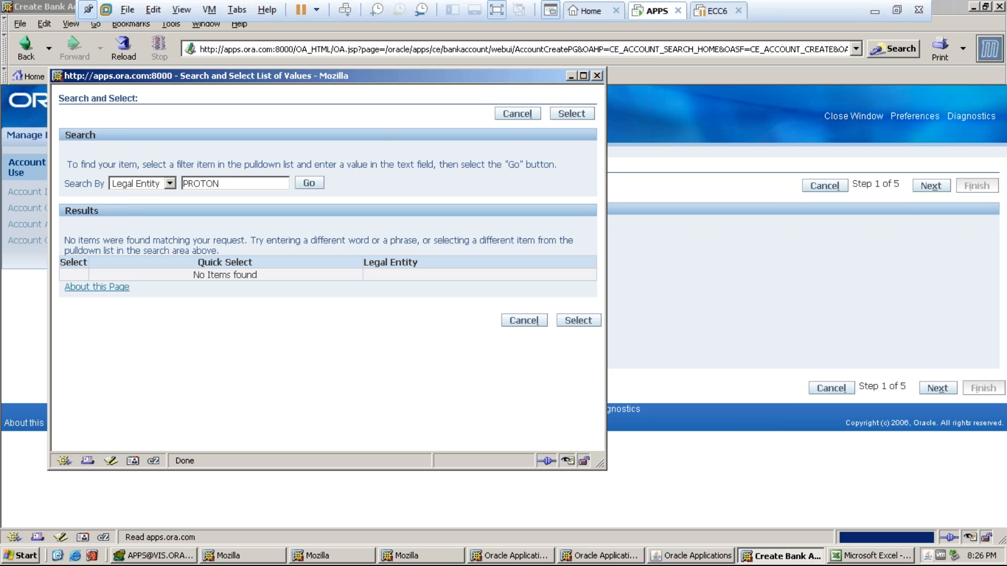
left_click(598, 76)
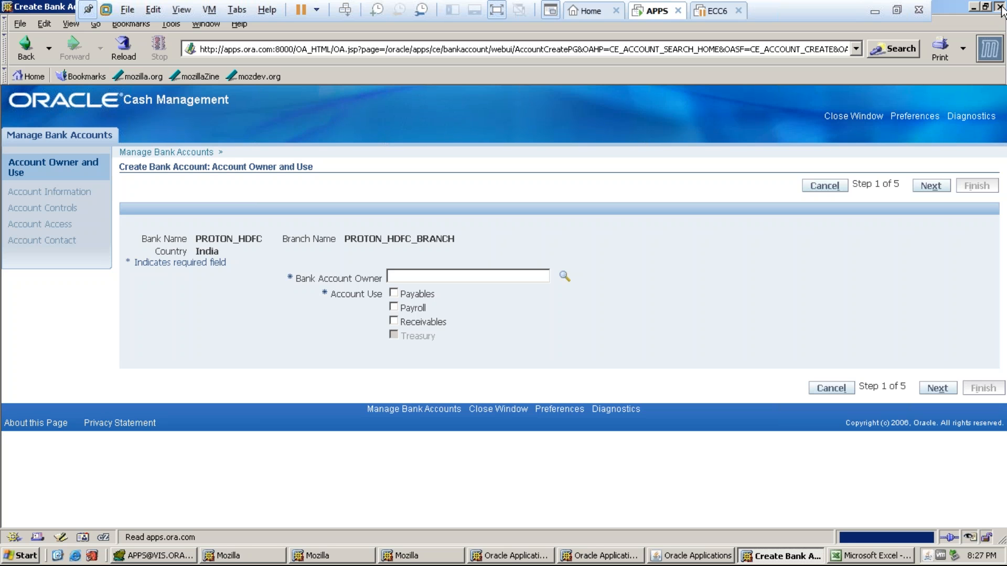
- Close the bank account window and record LOGOUT in C3, SYSADMIN in E3 and G3
left_click(1001, 9)
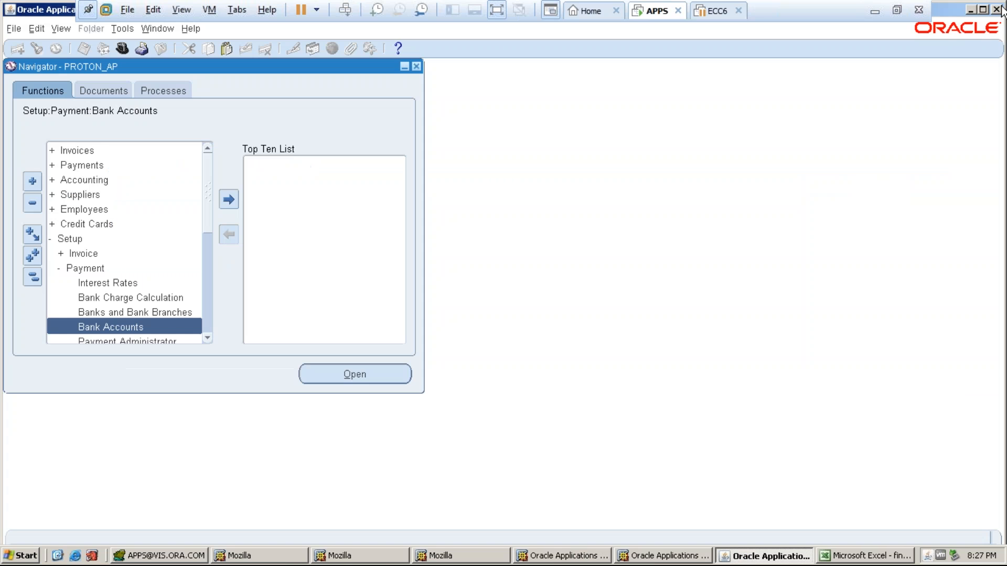
left_click(860, 557)
left_click(179, 105)
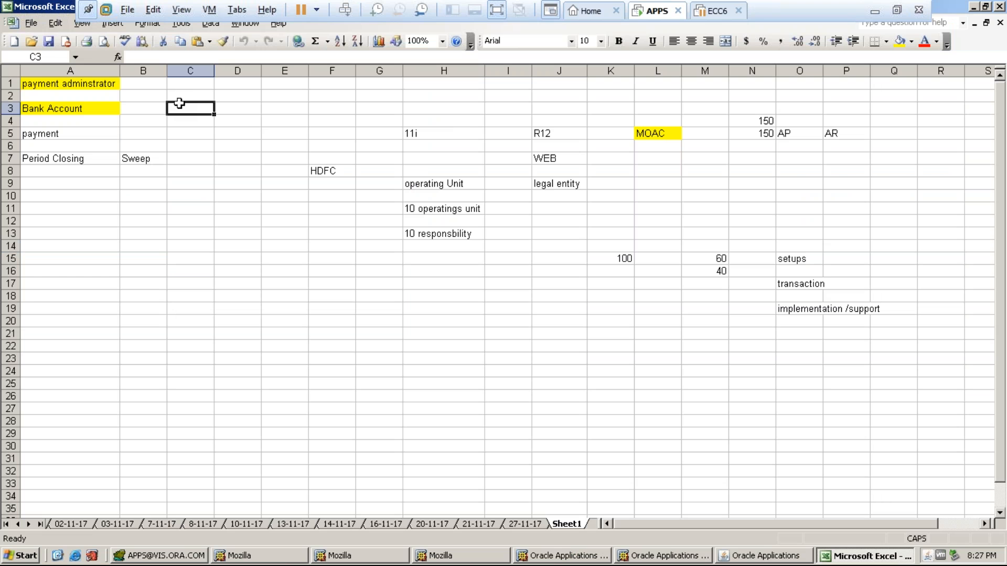
type("LOGOUT")
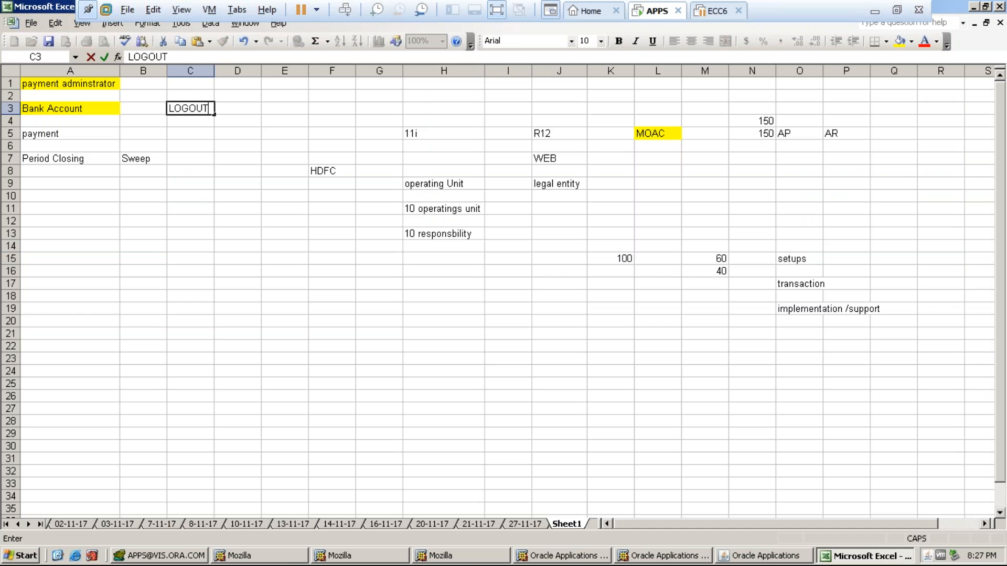
left_click(285, 108)
type("SYS")
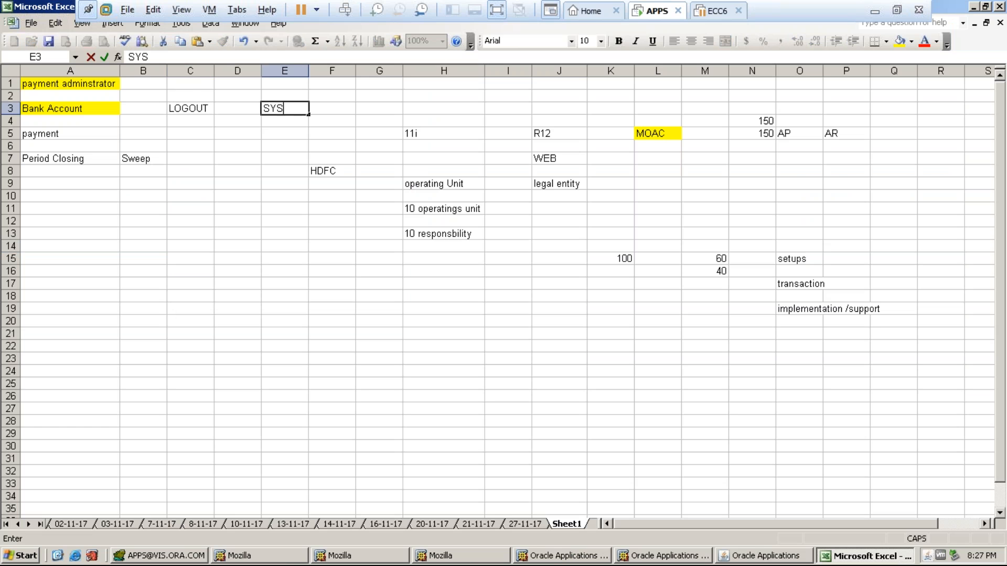
type("ADMIN")
left_click(379, 108)
type("SYSADMIN")
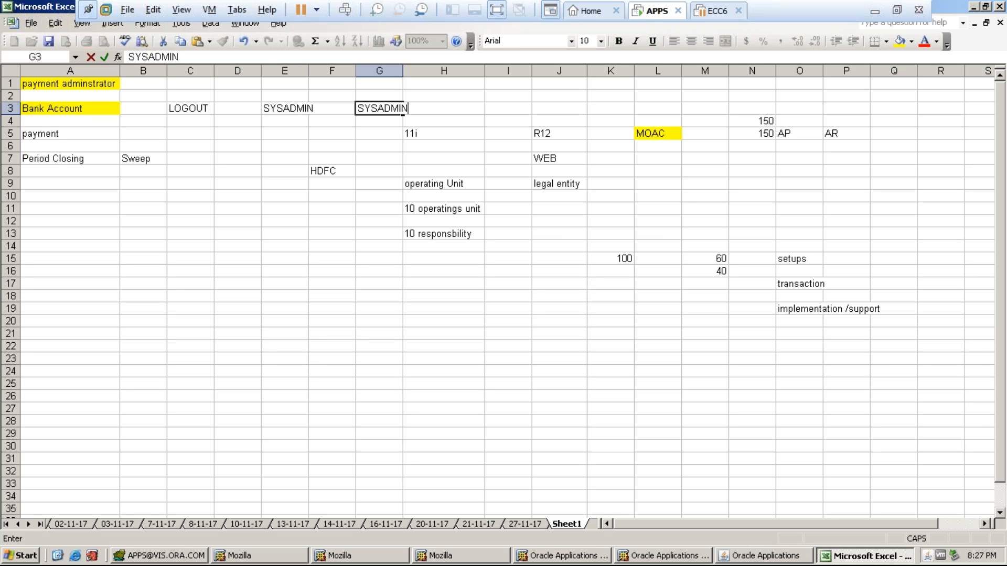
key("Tab")
key("Tab")
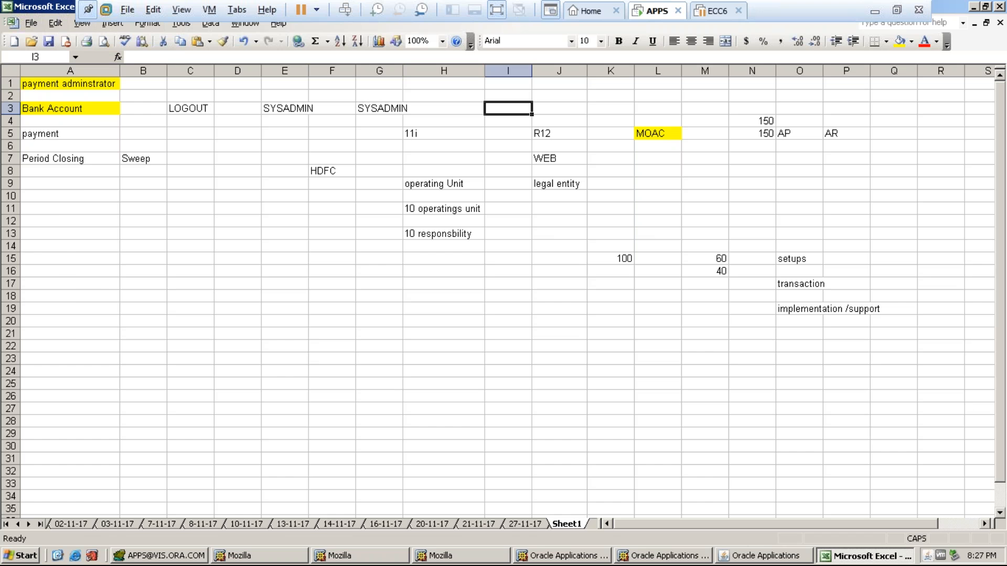
key("alt+Tab")
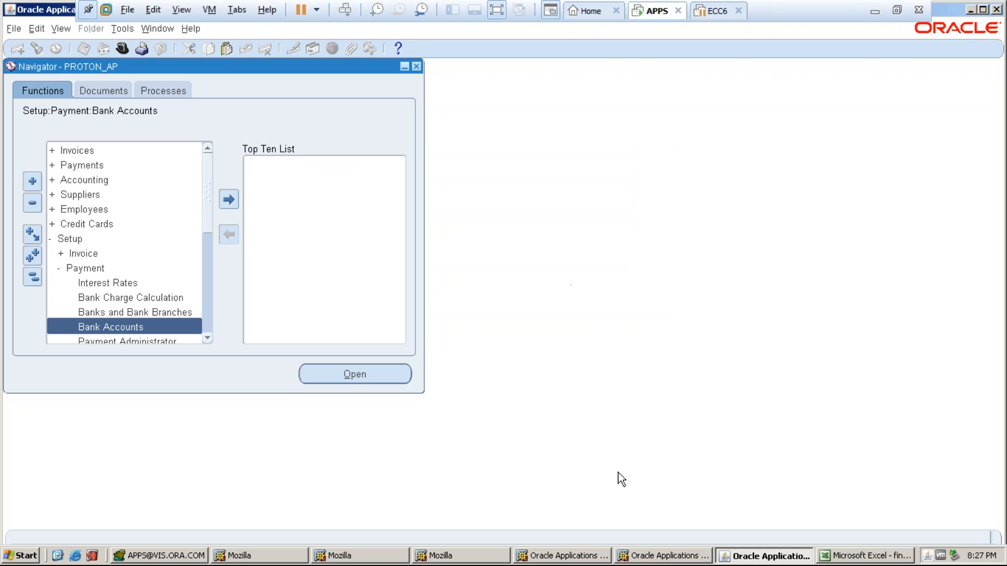
- Close the Oracle Applications forms window and confirm exiting the session
left_click(630, 555)
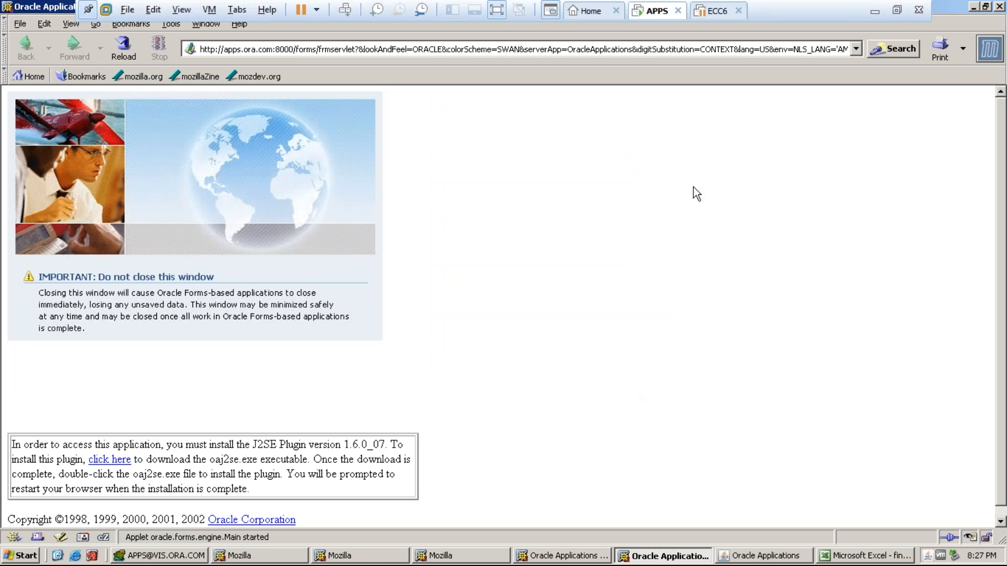
left_click(998, 7)
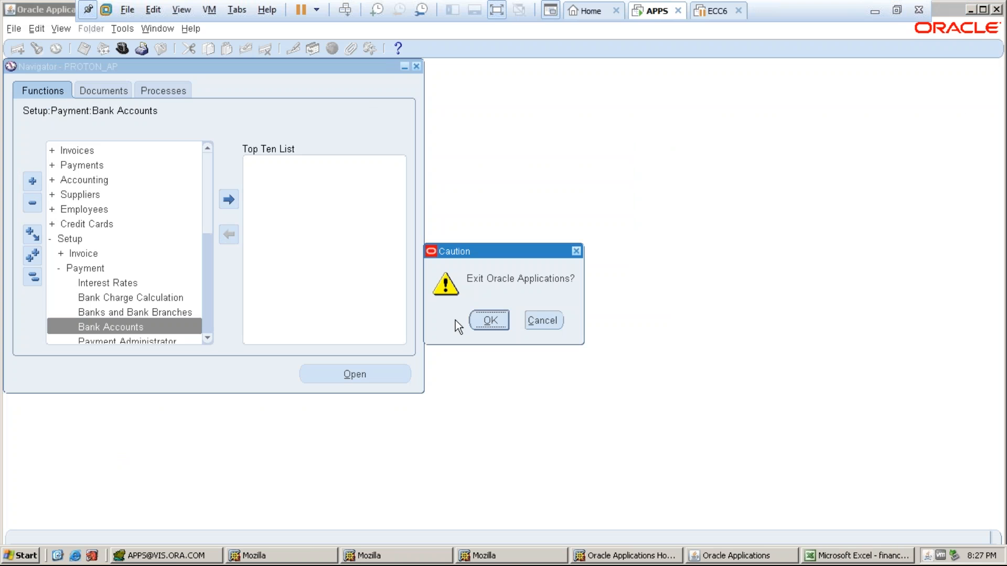
left_click(490, 321)
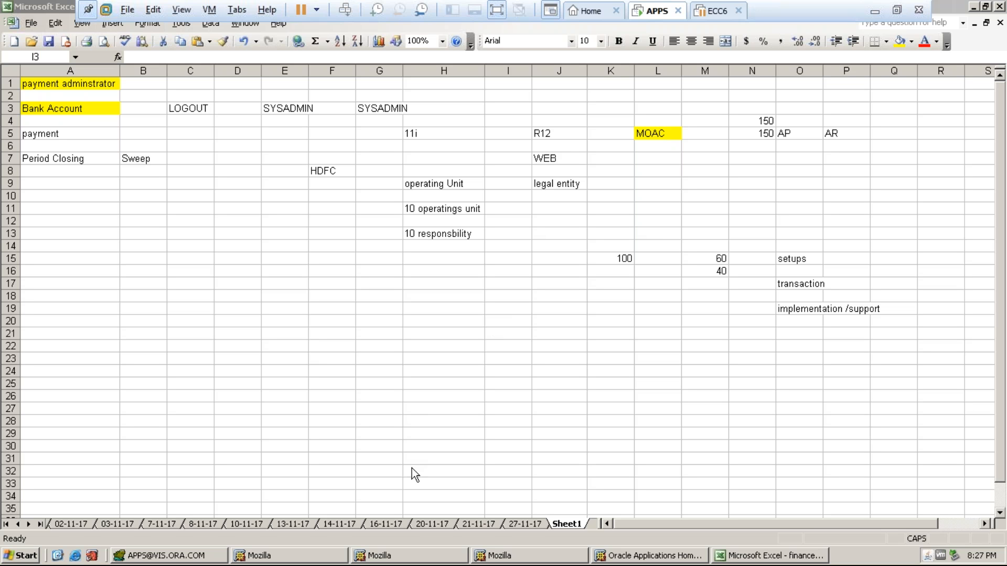
- Open a new blank Chrome tab on the host, then return to the APPS virtual machine
left_click(874, 11)
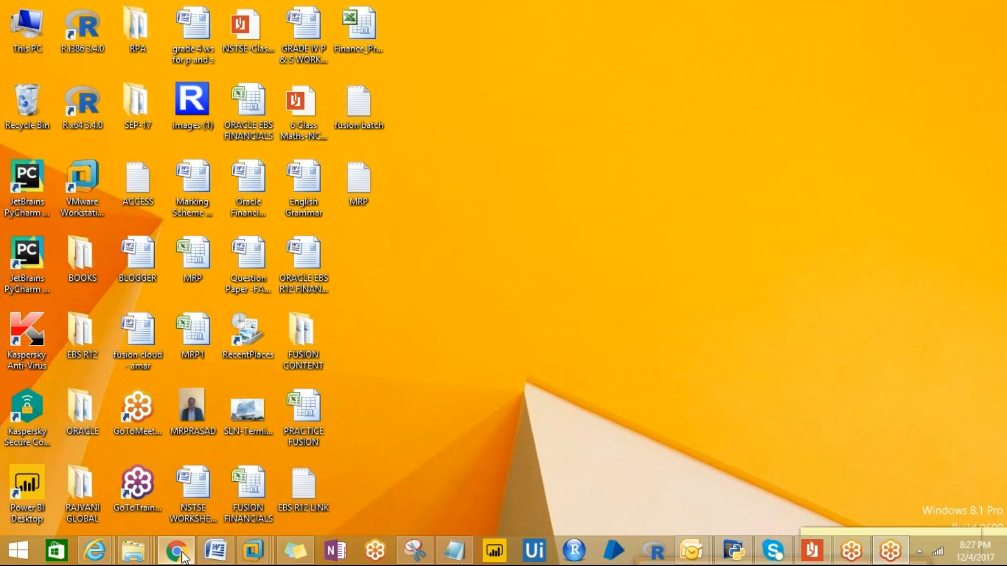
left_click(181, 554)
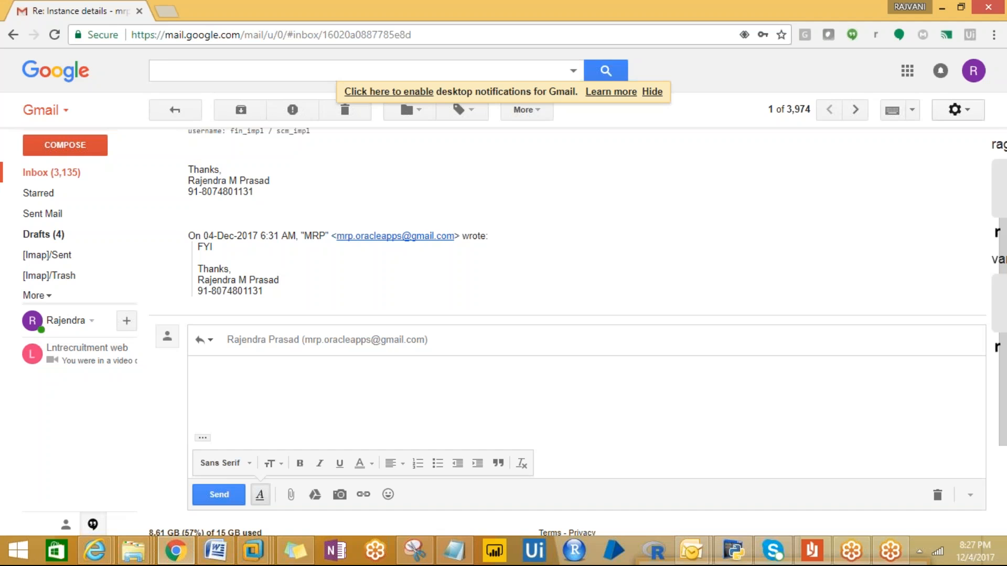
left_click(167, 11)
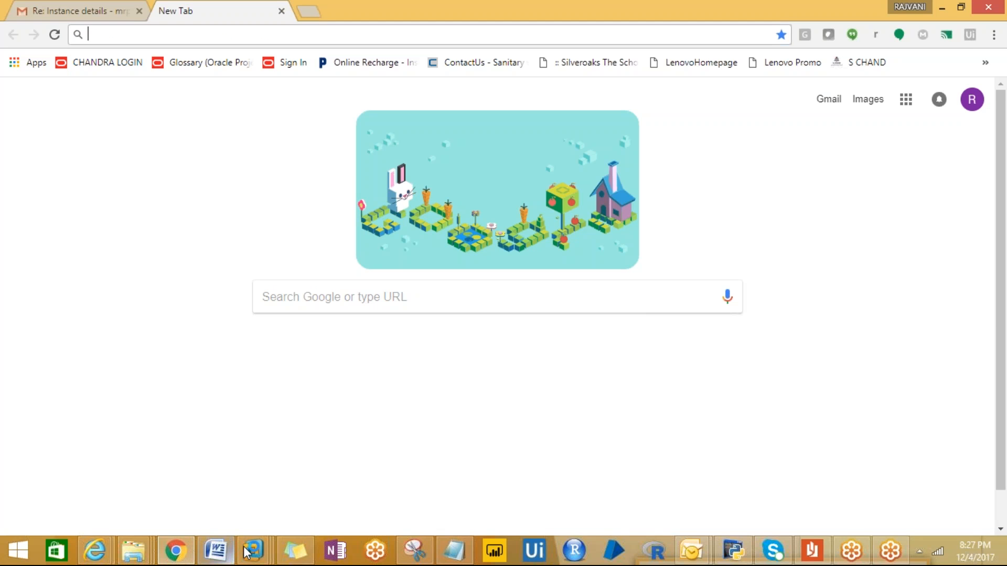
mouse_move(247, 552)
left_click(282, 466)
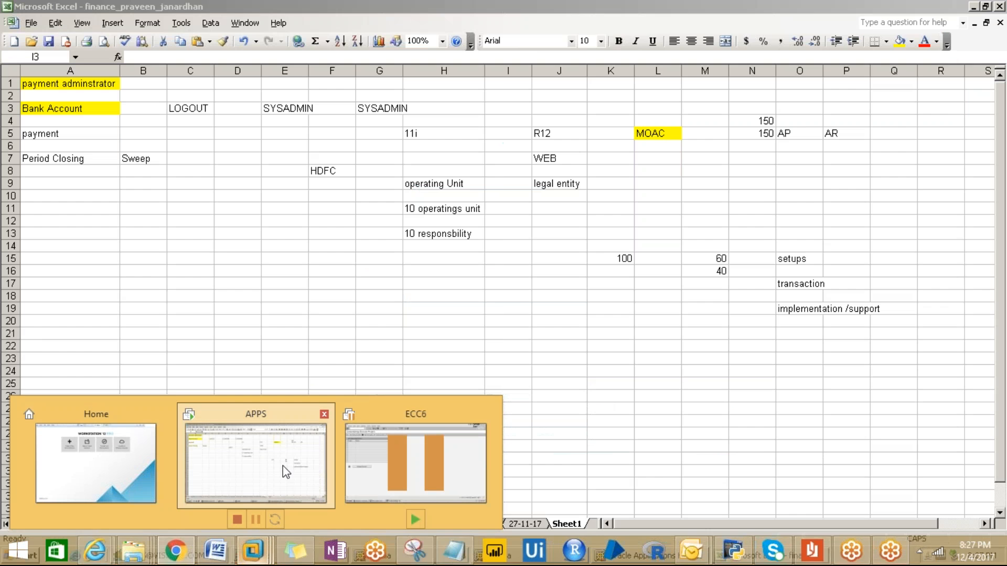
- Log out of Oracle and close both trial balance report windows and the leftover window
left_click(612, 559)
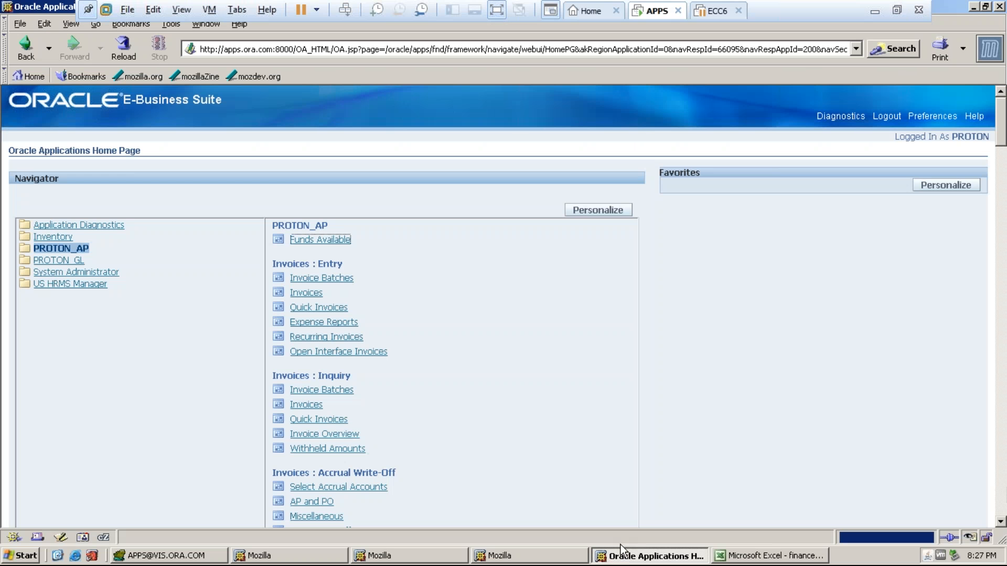
left_click(887, 116)
left_click(491, 557)
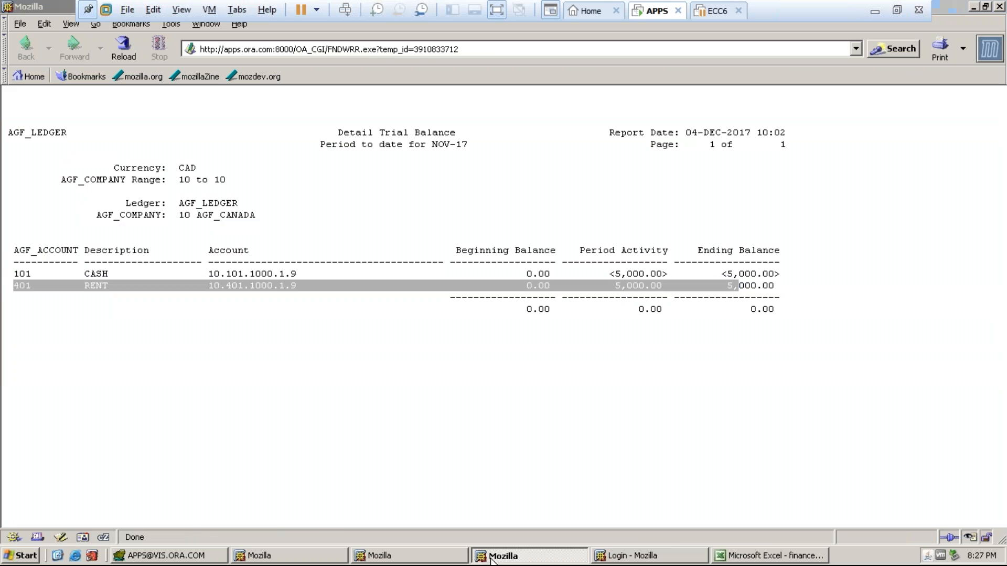
right_click(492, 557)
left_click(511, 547)
right_click(409, 557)
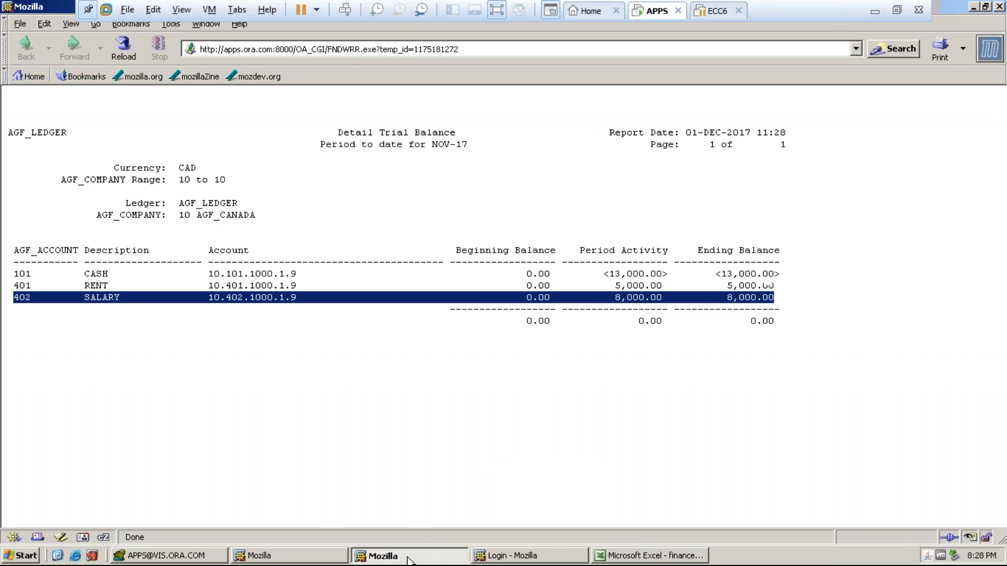
left_click(422, 541)
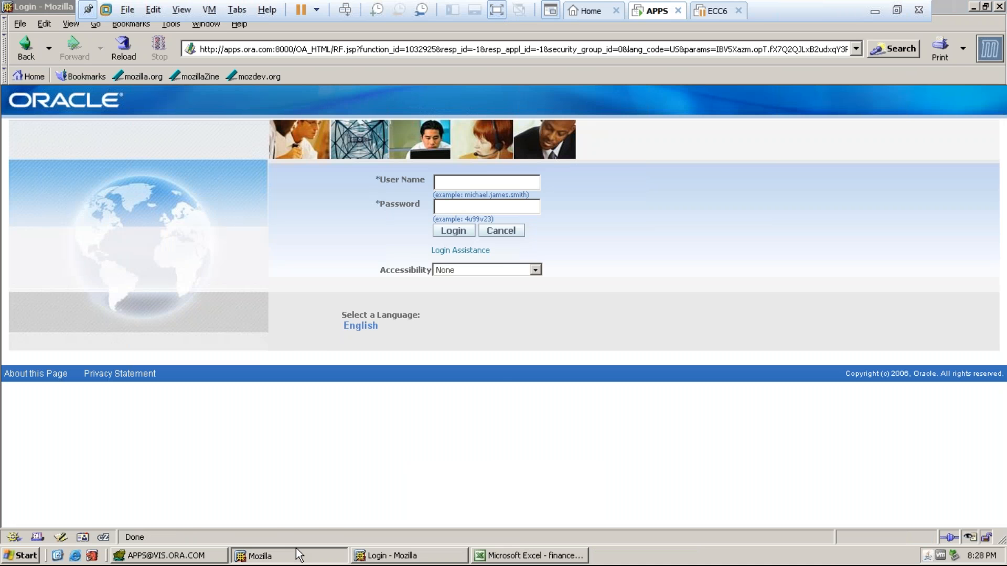
right_click(298, 555)
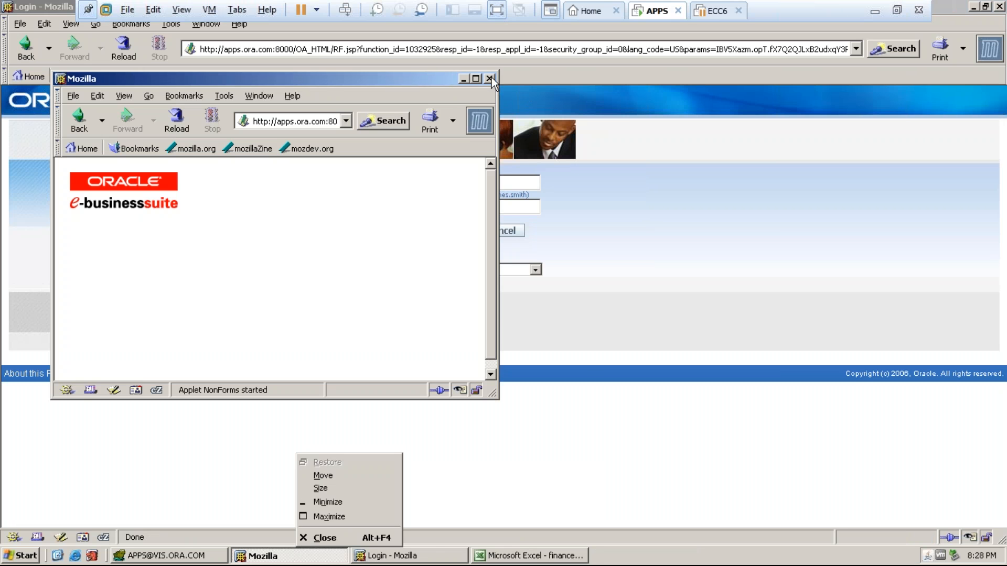
left_click(491, 79)
- Enter the sysadmin user name and the account password on the Login page
left_click(455, 179)
type("sys")
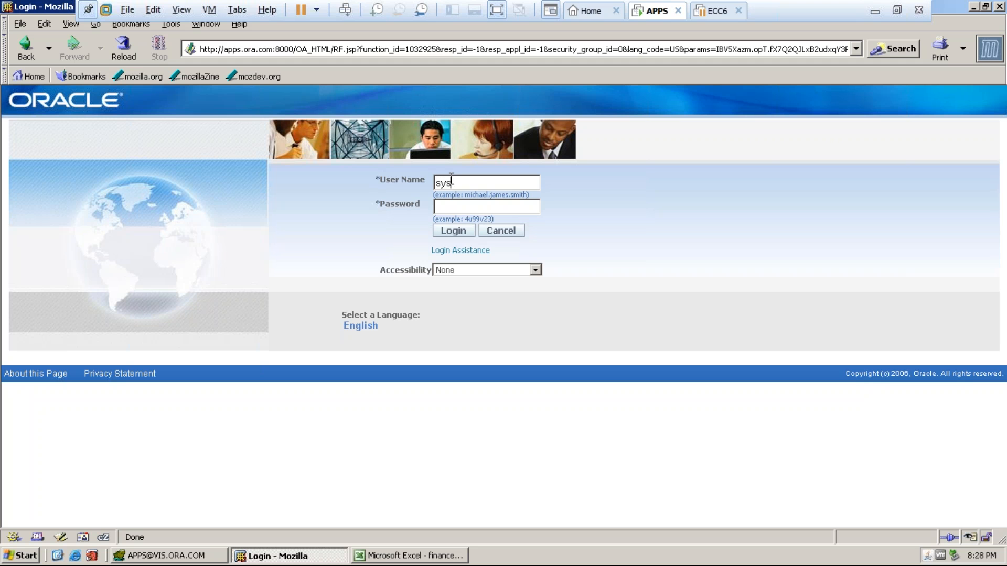
type("admin")
key("Tab")
type("sysadmin")
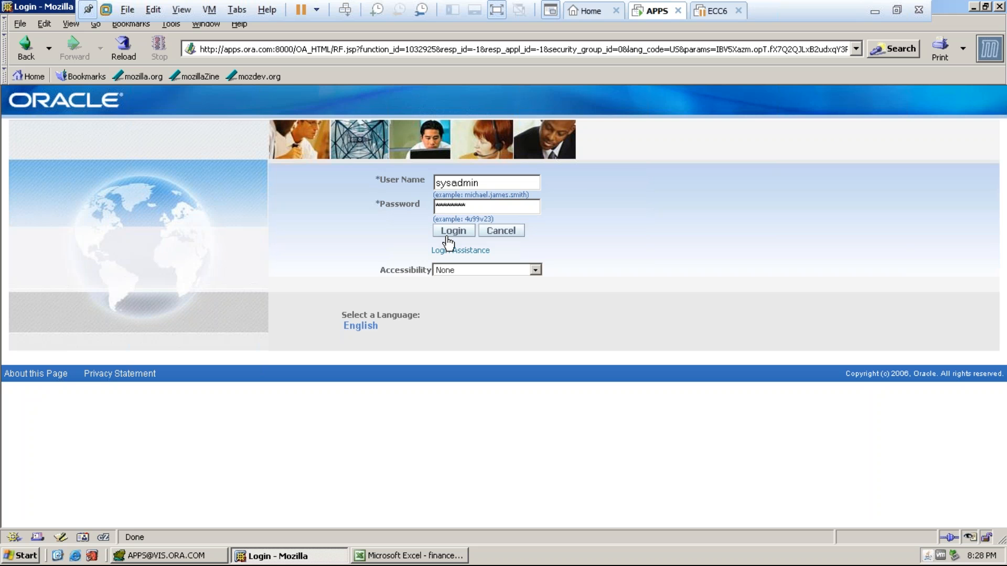
- Sign in as sysadmin and bring up the User Management responsibility's functions
left_click(452, 231)
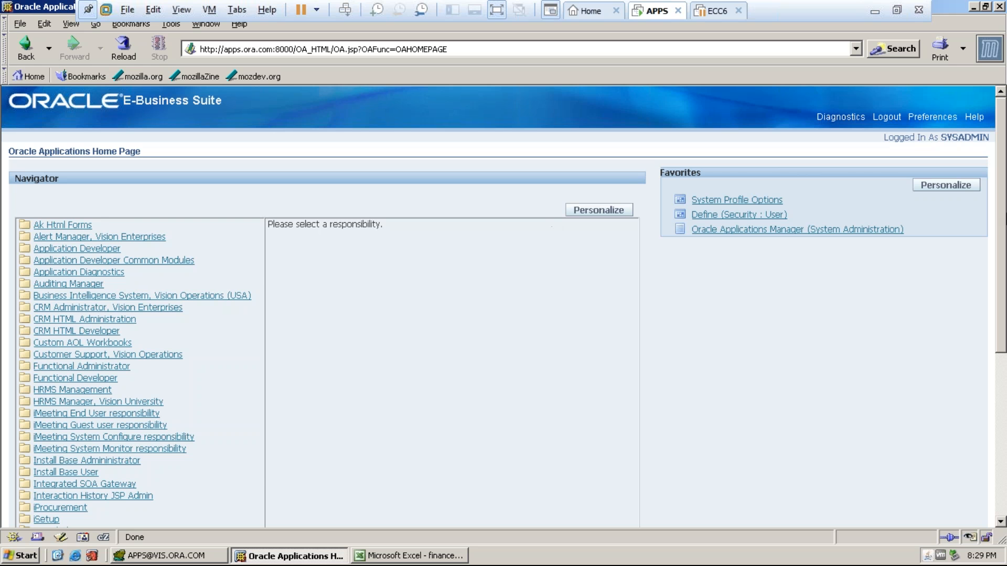
scroll(1002, 248, "down", 5)
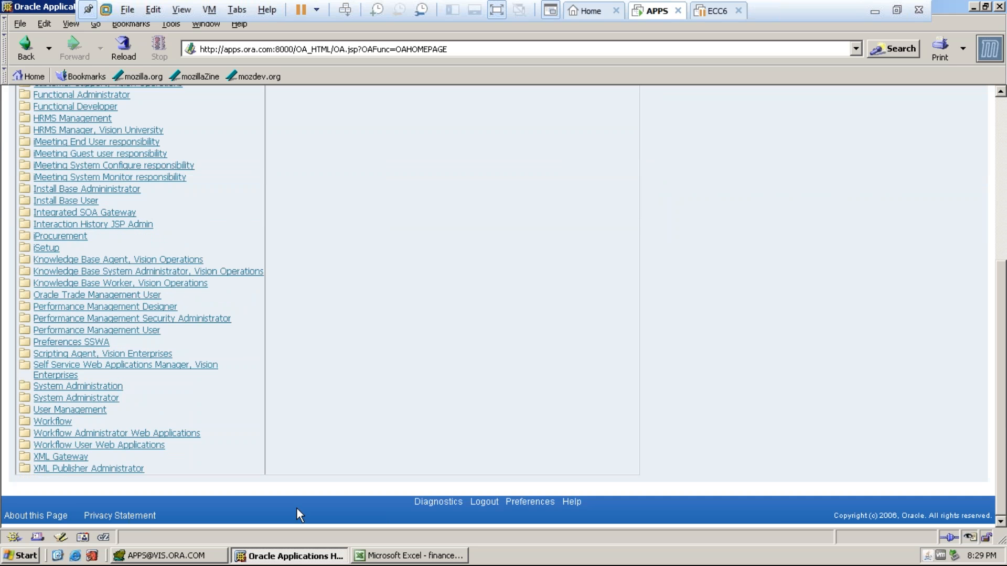
left_click(71, 409)
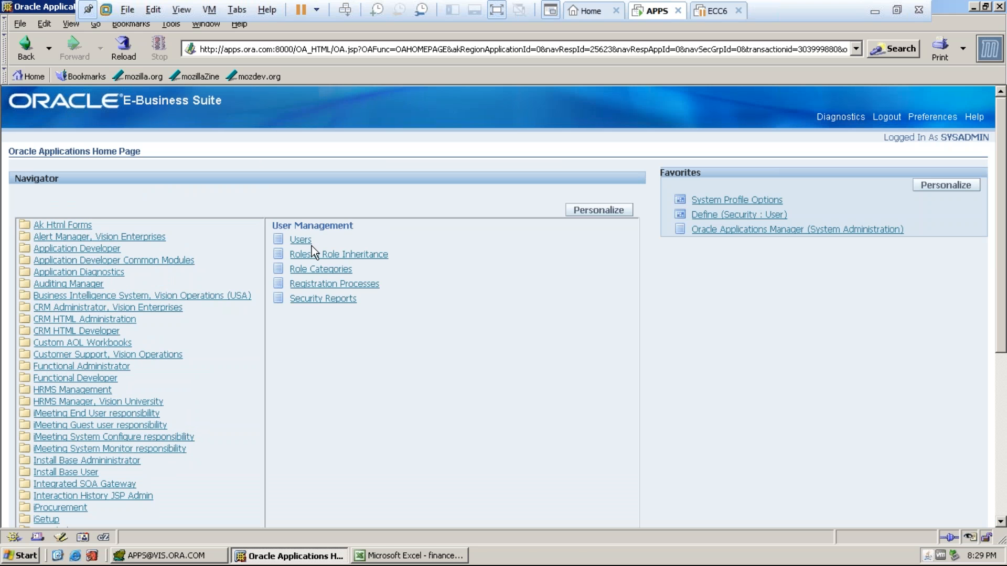
- In Roles & Role Inheritance, filter by Roles & Responsibilities, Miscellaneous category, and name PROTON_AP
left_click(311, 256)
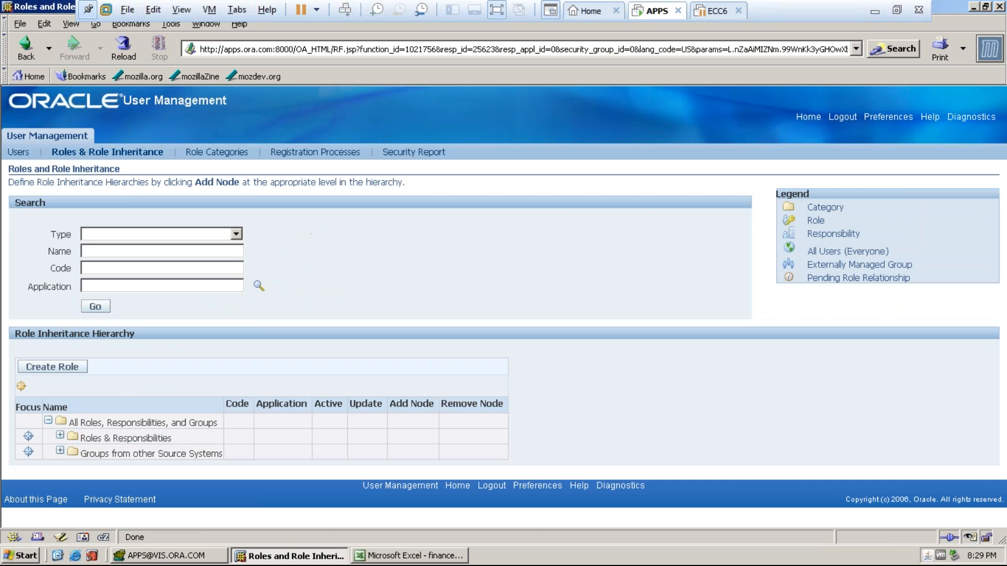
left_click(237, 235)
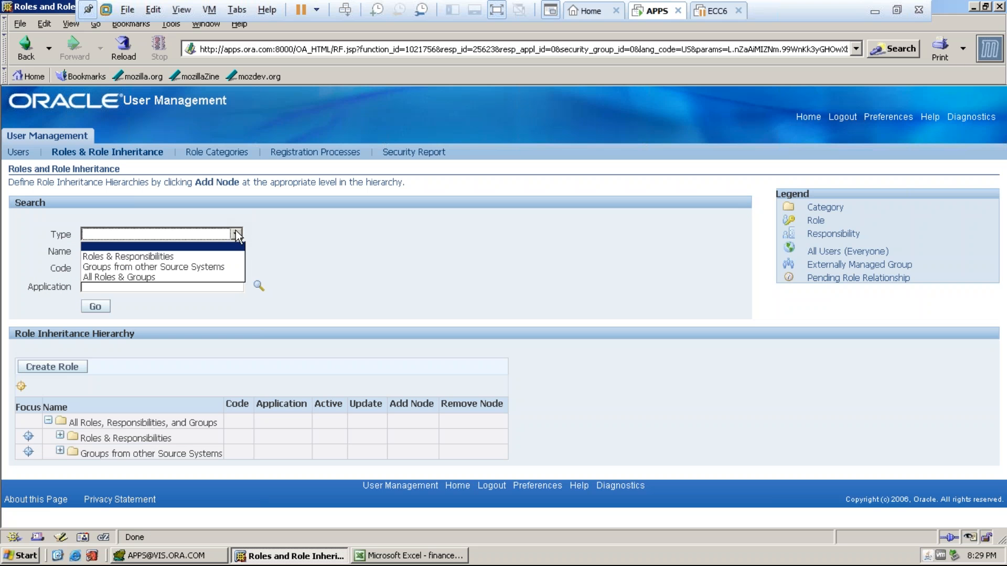
left_click(163, 254)
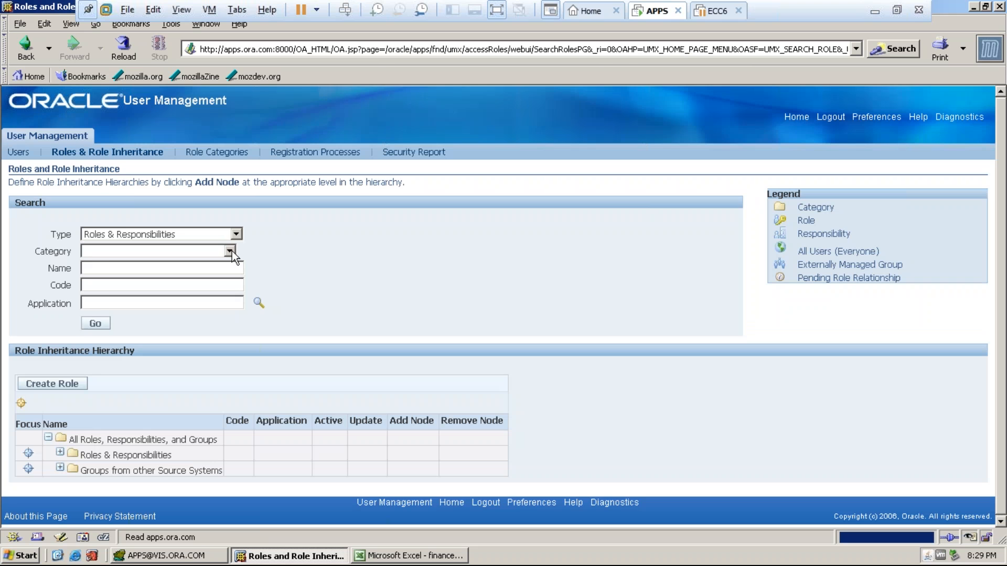
left_click(231, 250)
left_click(139, 288)
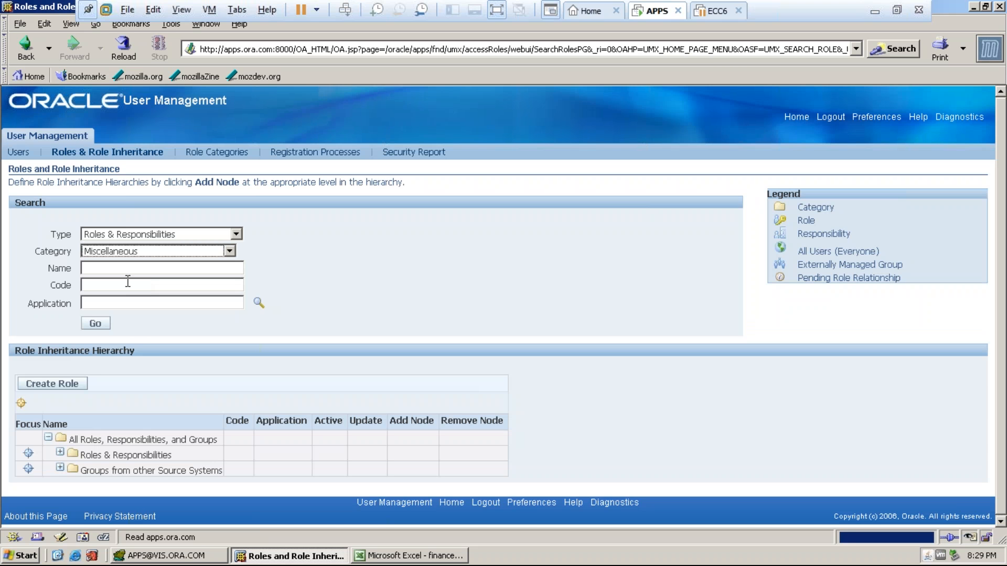
left_click(109, 288)
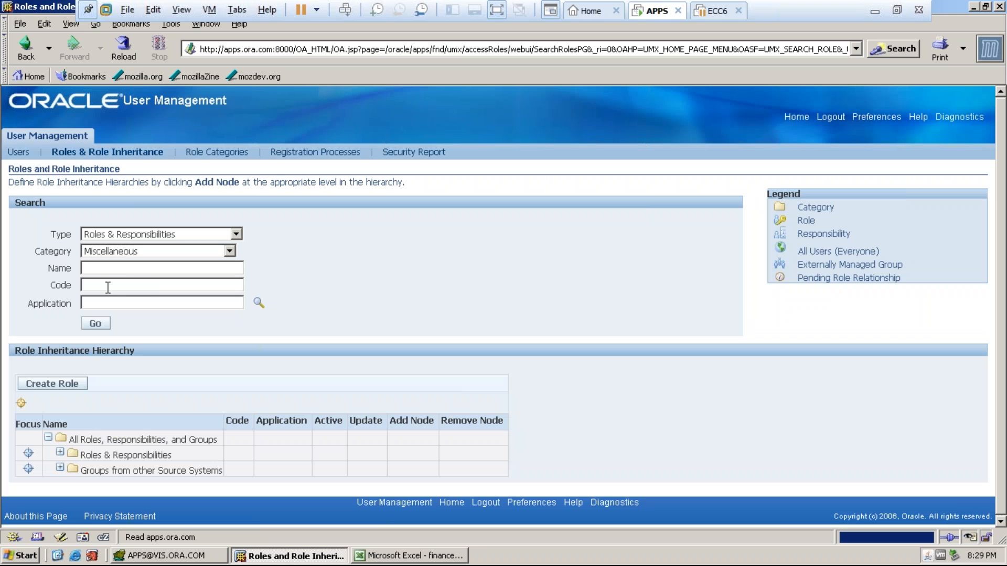
left_click(101, 271)
type("PROTON_AP")
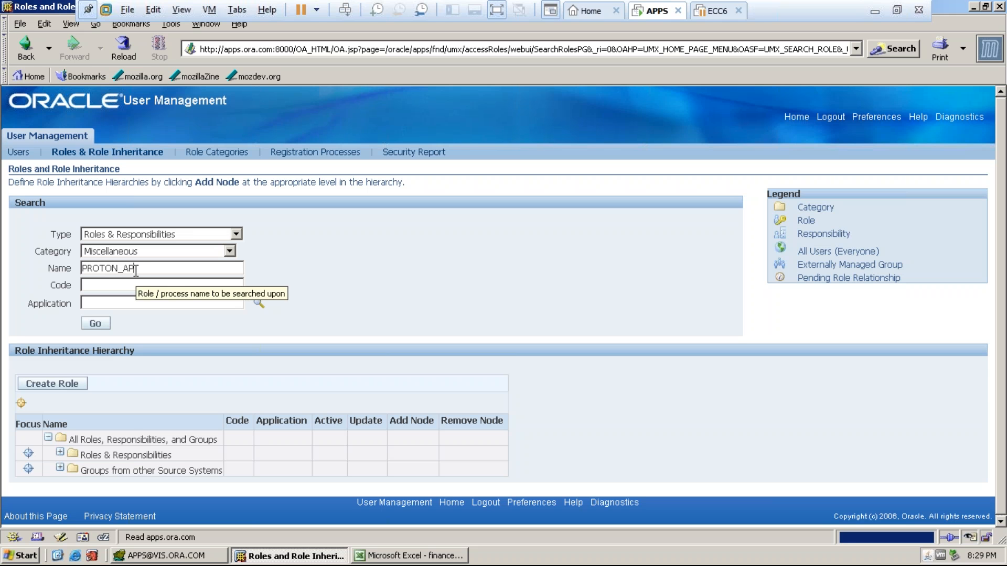
- Set the application to Payables, run the search, and open PROTON_AP for updating
left_click(183, 303)
left_click(259, 303)
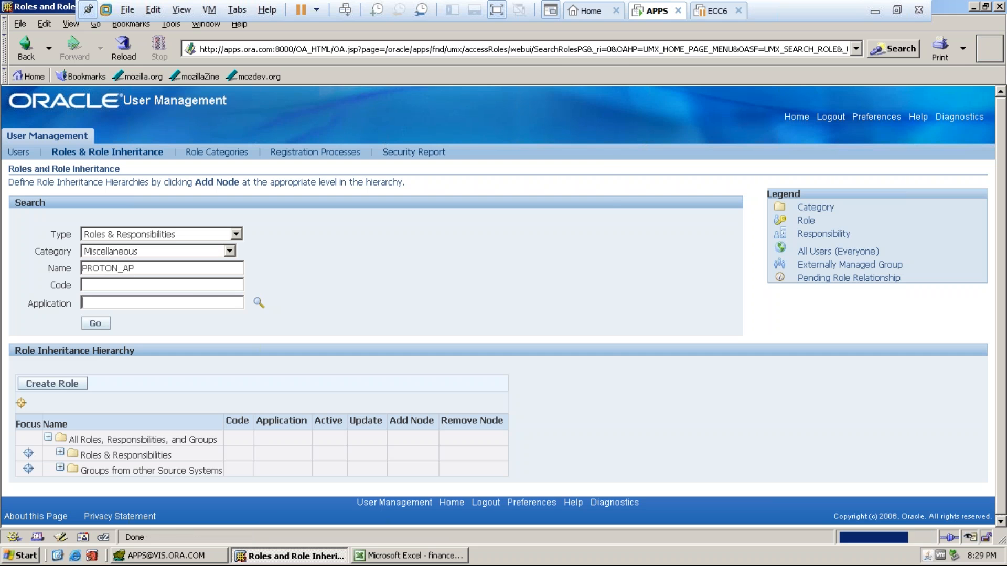
type("PAYAABLES")
key("Return")
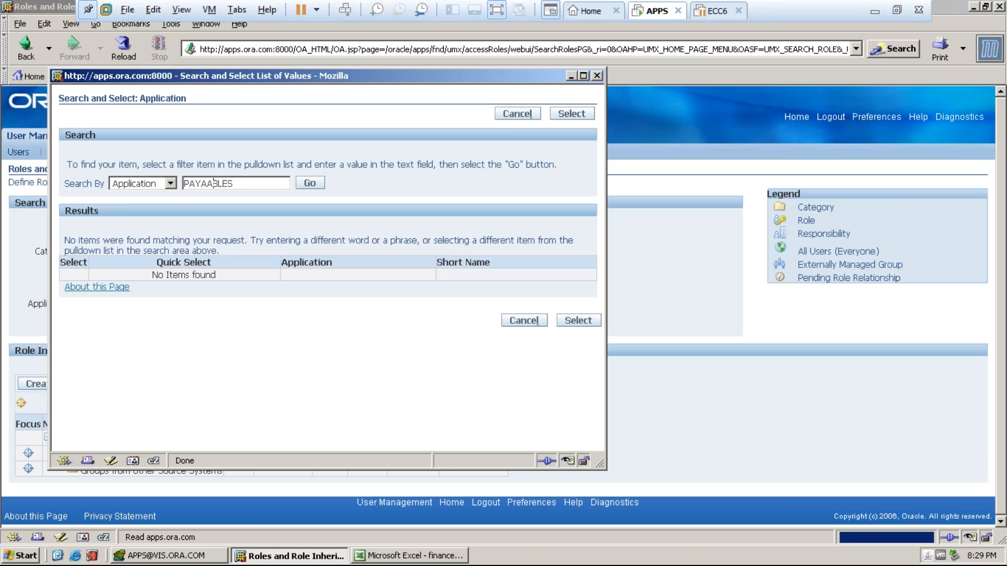
left_click(212, 183)
key("BackSpace")
left_click(310, 183)
left_click(176, 258)
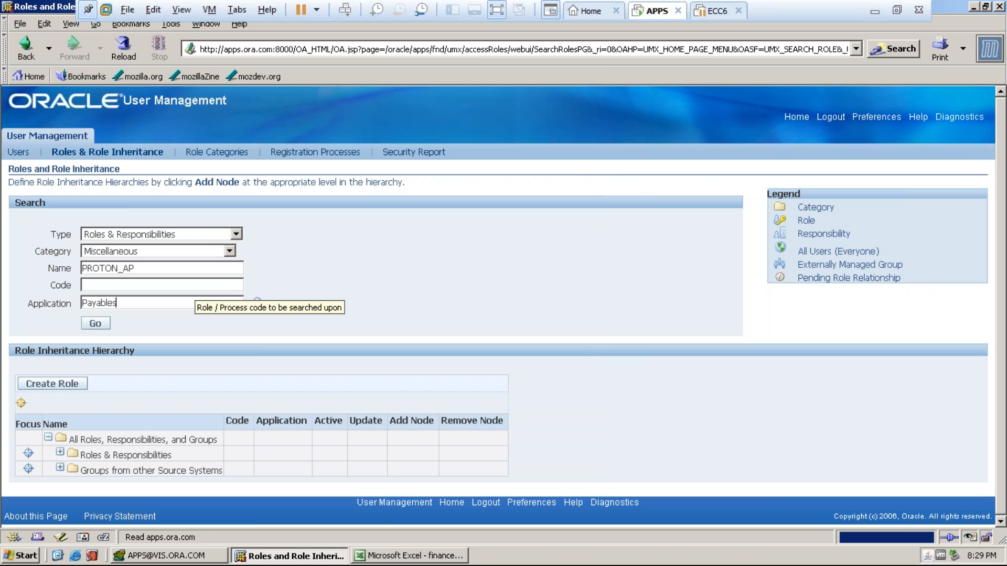
left_click(95, 323)
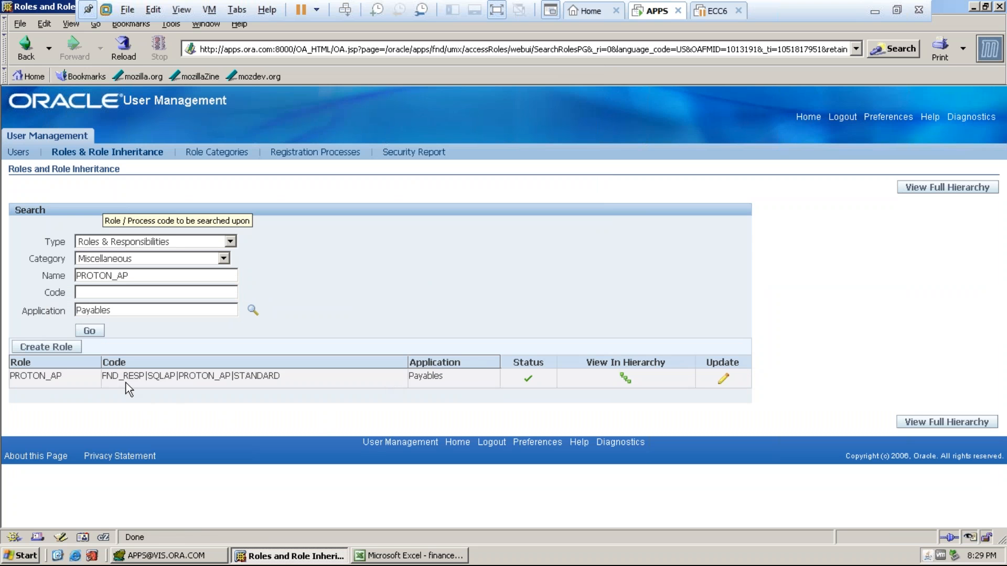
left_click_drag(287, 382, 187, 382)
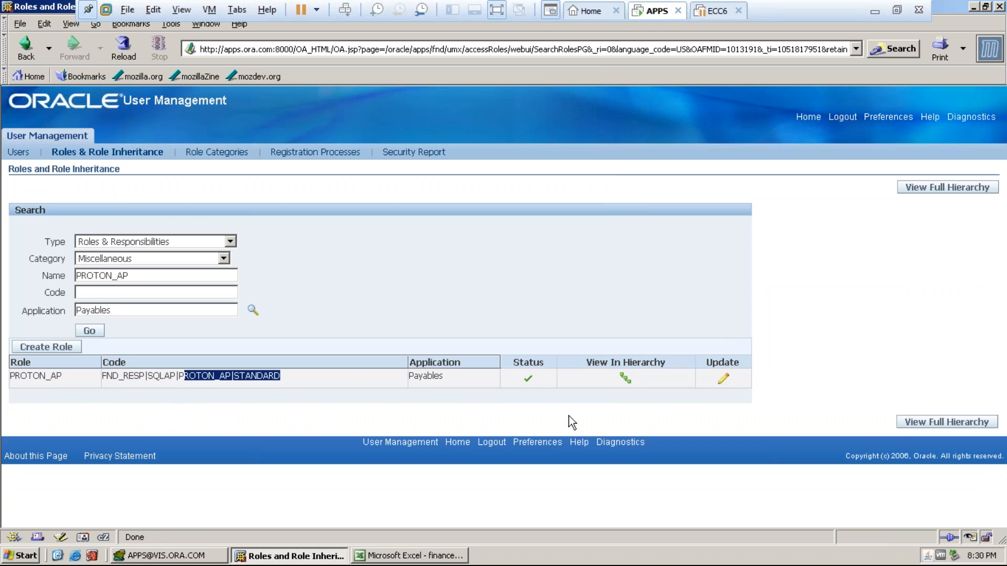
left_click(718, 380)
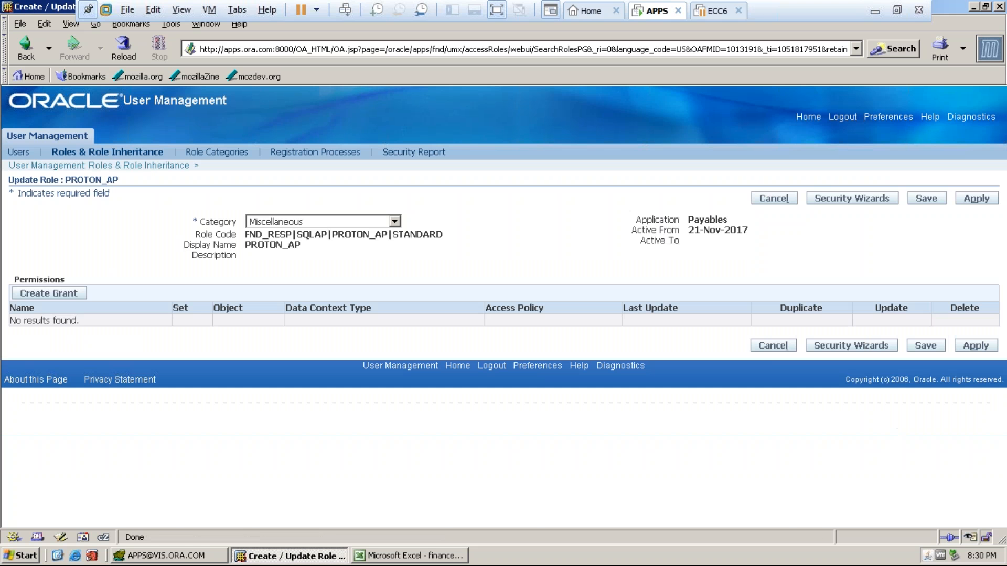
- In the bank account security wizard, add legal entity PROTON CONSULTING SERVICES
left_click(838, 201)
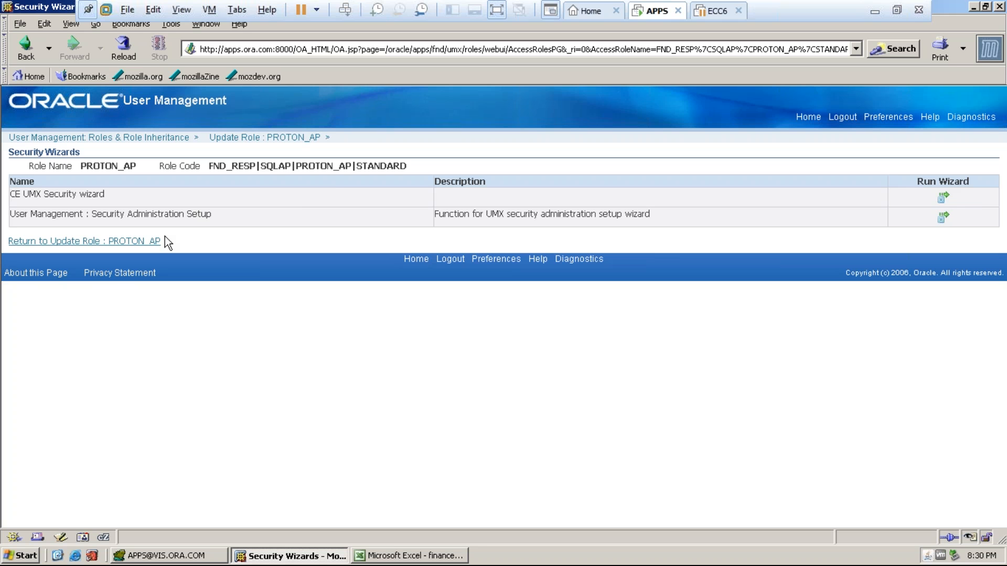
left_click(934, 192)
left_click(56, 367)
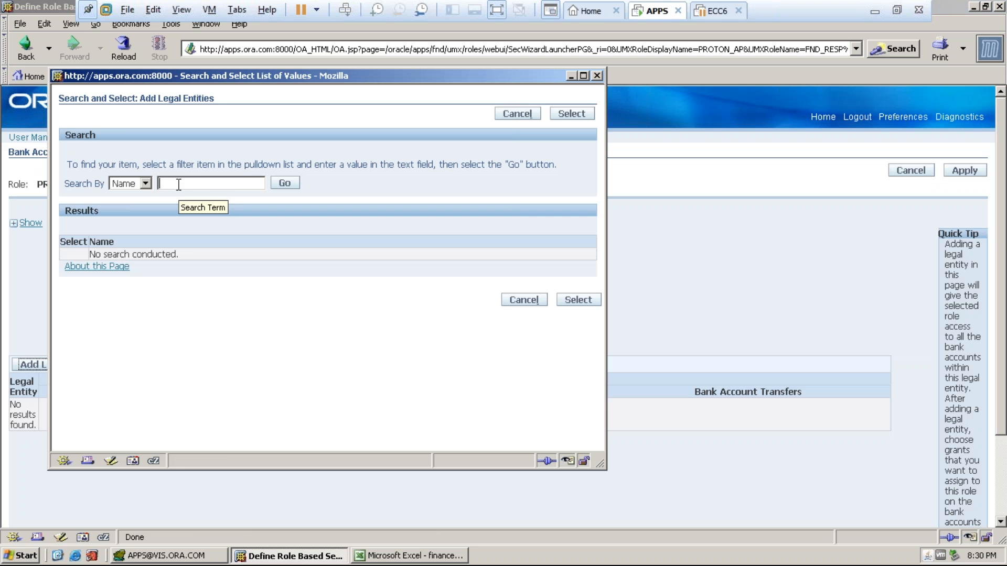
type("PROTON")
key("Tab")
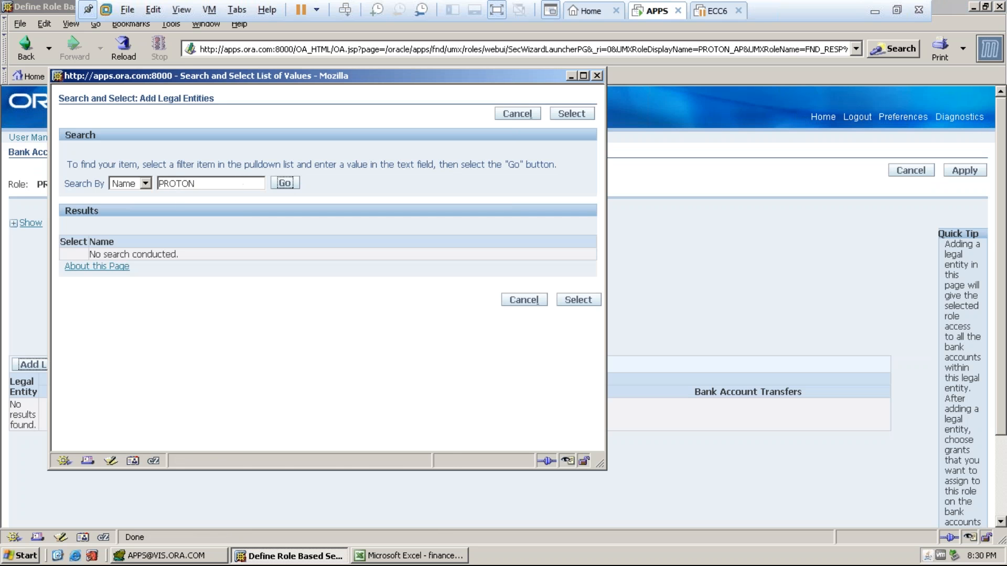
key("Return")
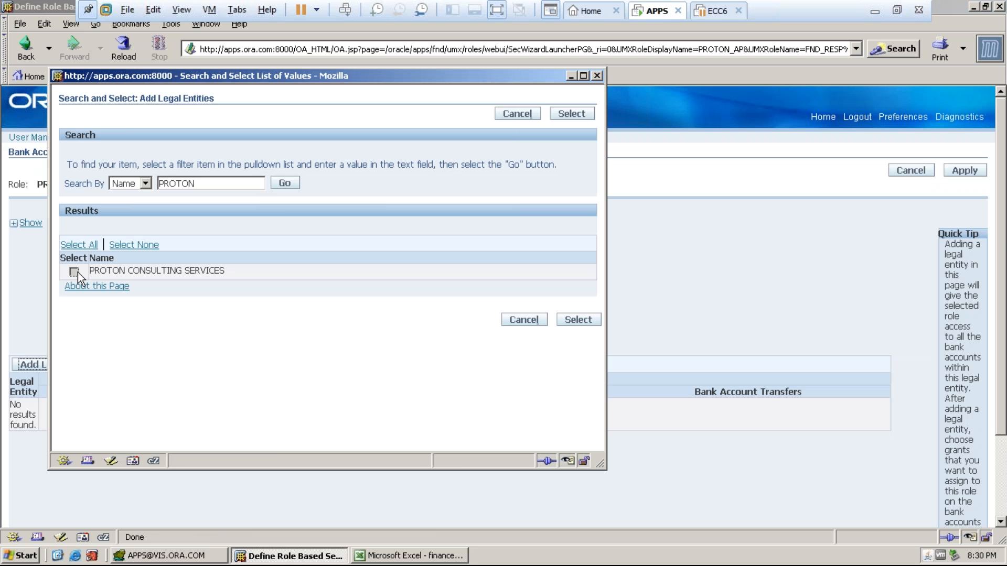
left_click(575, 321)
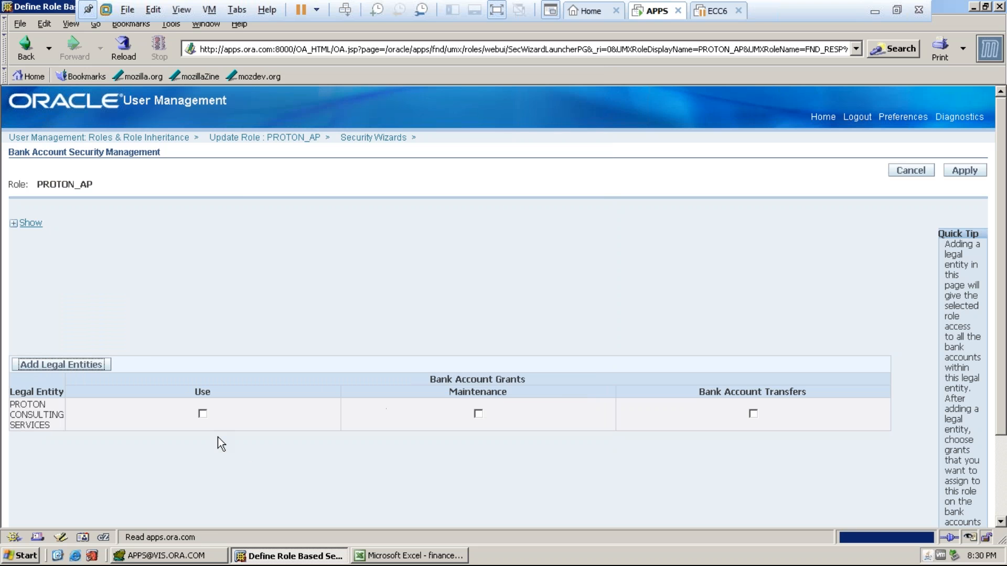
- Grant Use, Maintenance and Transfers access, apply the grants, and save the role
left_click(204, 415)
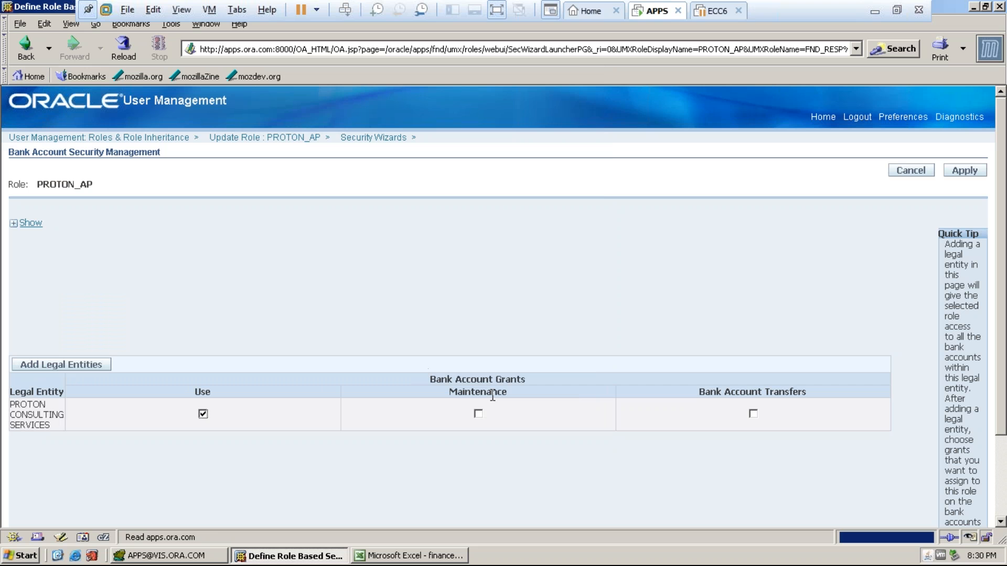
left_click(479, 415)
left_click(753, 415)
left_click(962, 173)
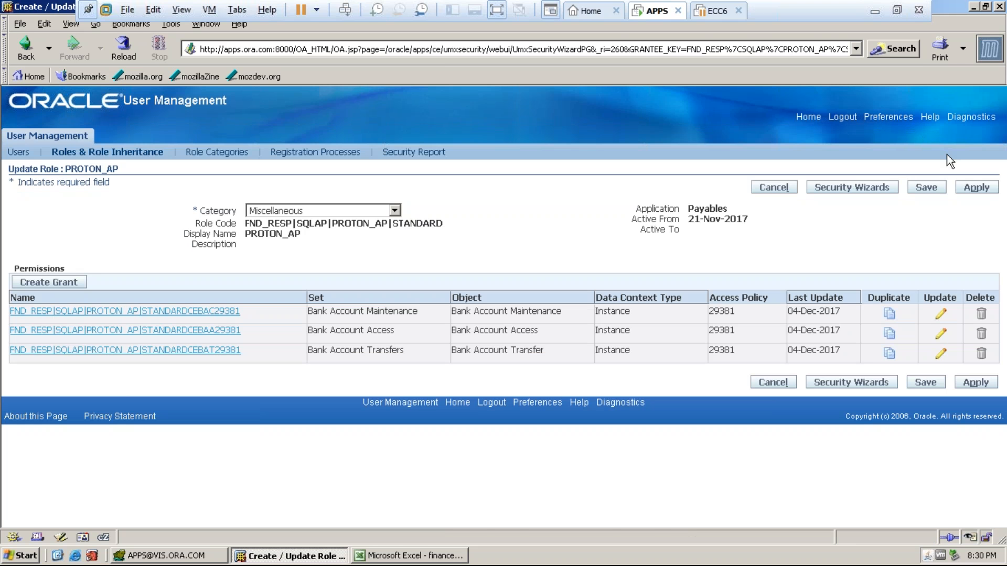
left_click(966, 188)
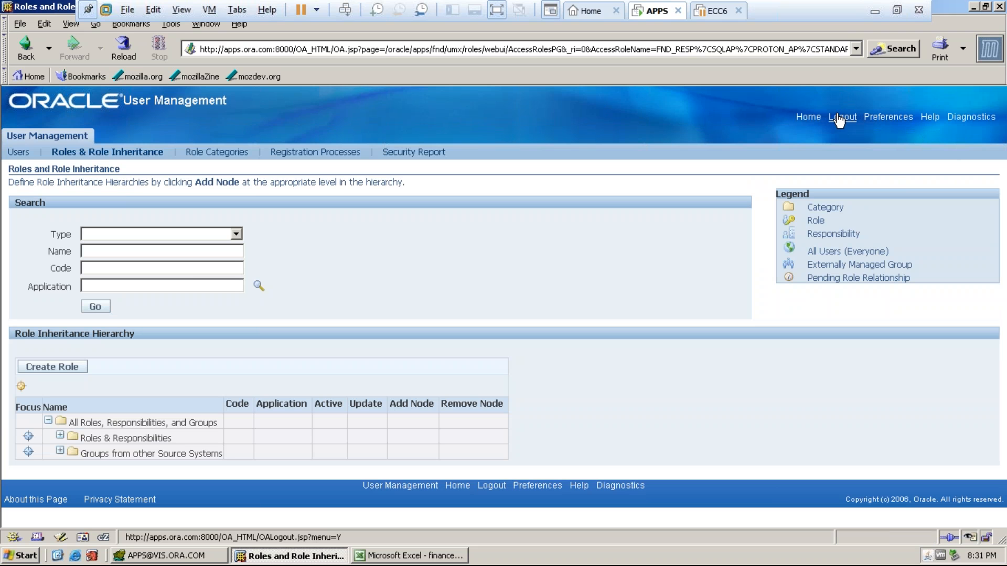
- Log in again as the PROTON user and launch a PROTON_AP function
left_click(839, 118)
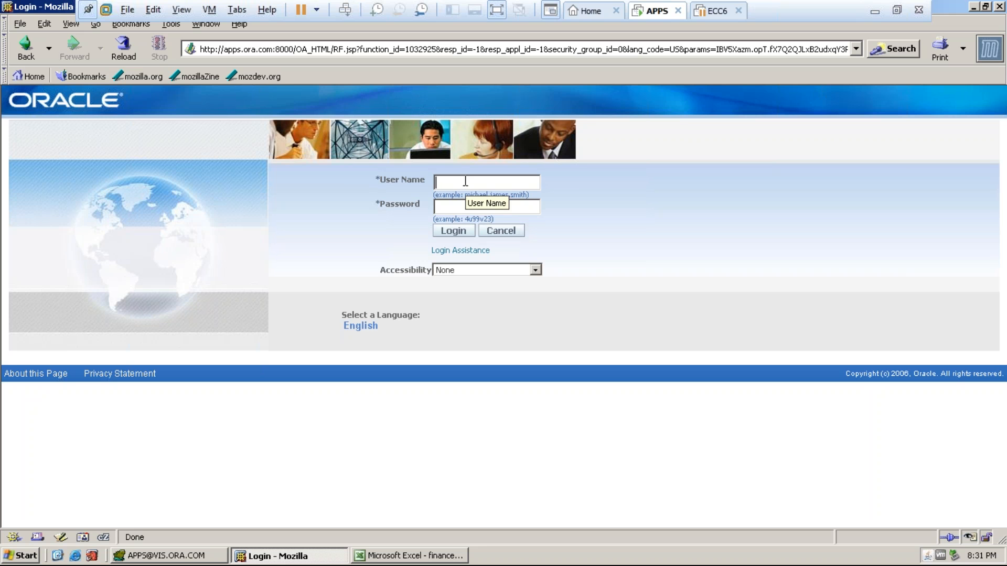
type("PROTON")
key("Tab")
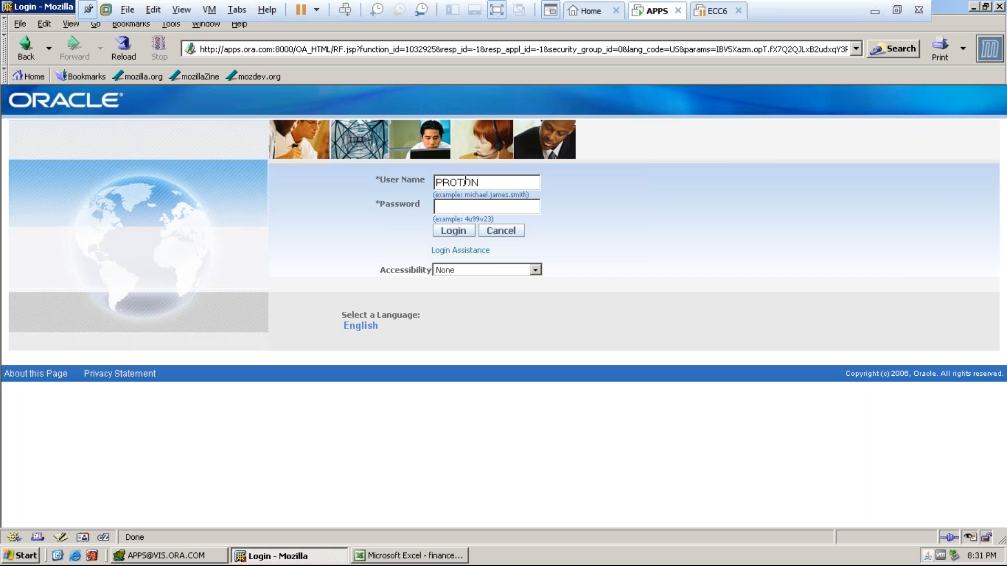
type("welcome")
key("Return")
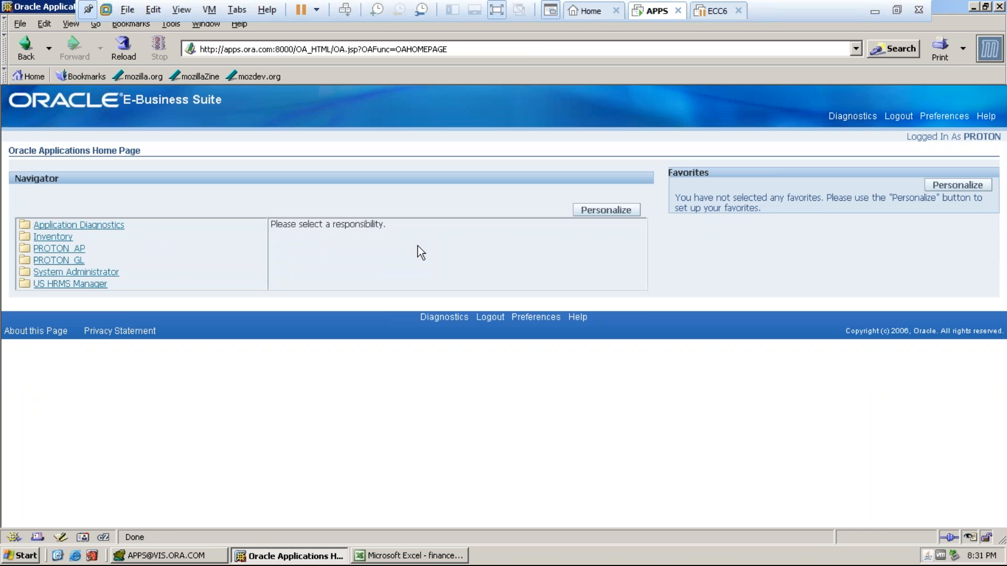
left_click(66, 251)
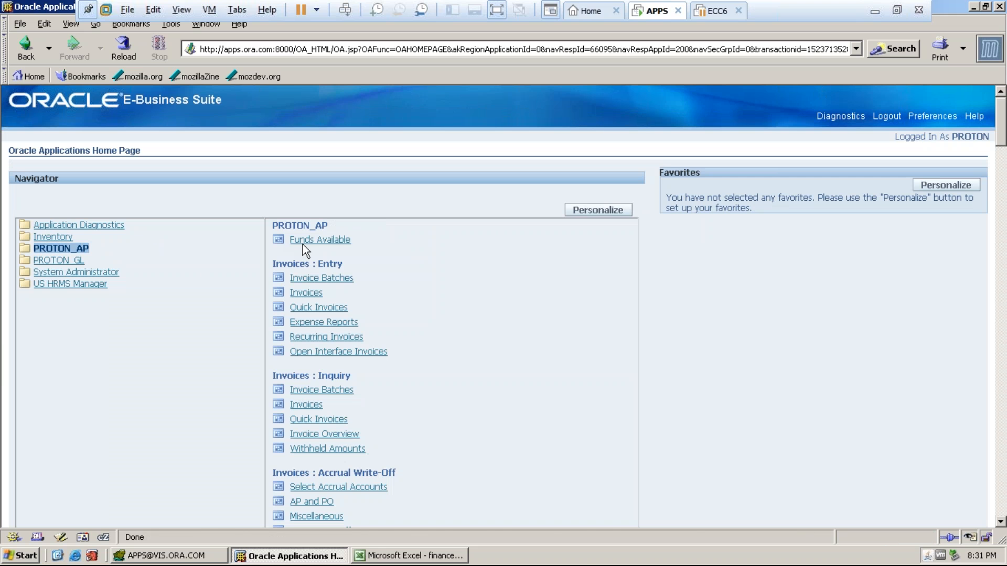
left_click(303, 244)
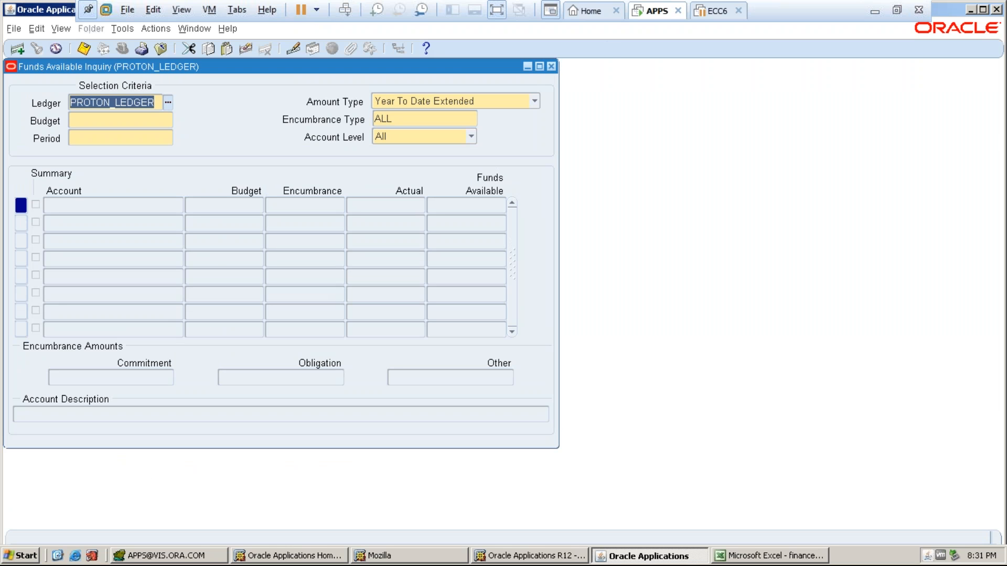
- Close the Funds Available form and open Setup > Payment > Bank Accounts
left_click(551, 66)
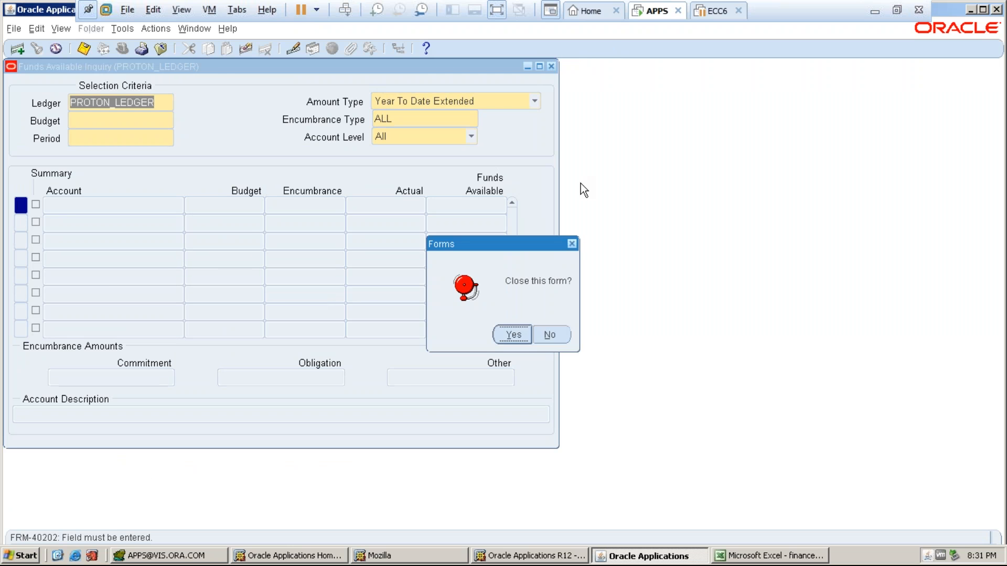
left_click(513, 335)
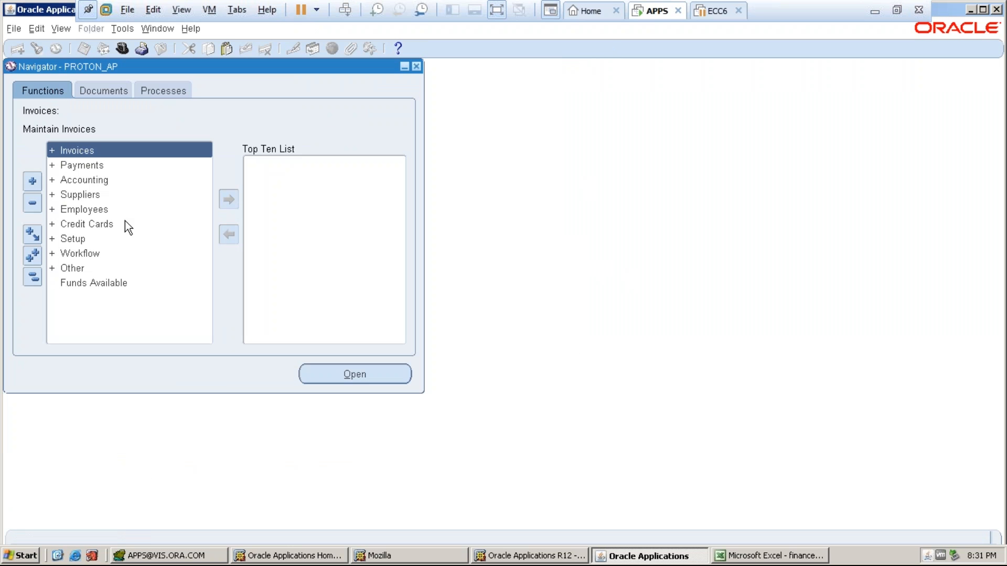
double_click(70, 241)
double_click(79, 268)
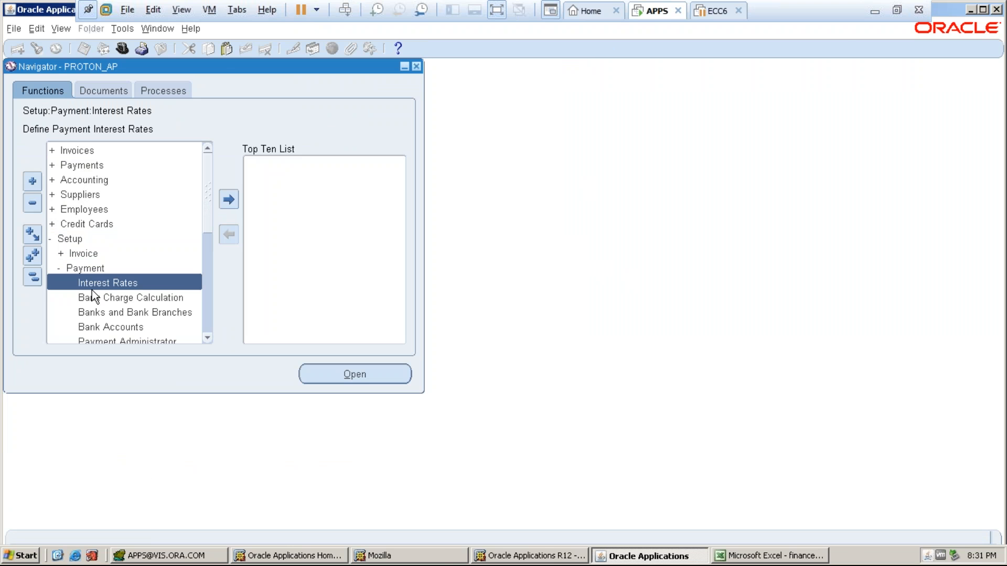
double_click(99, 313)
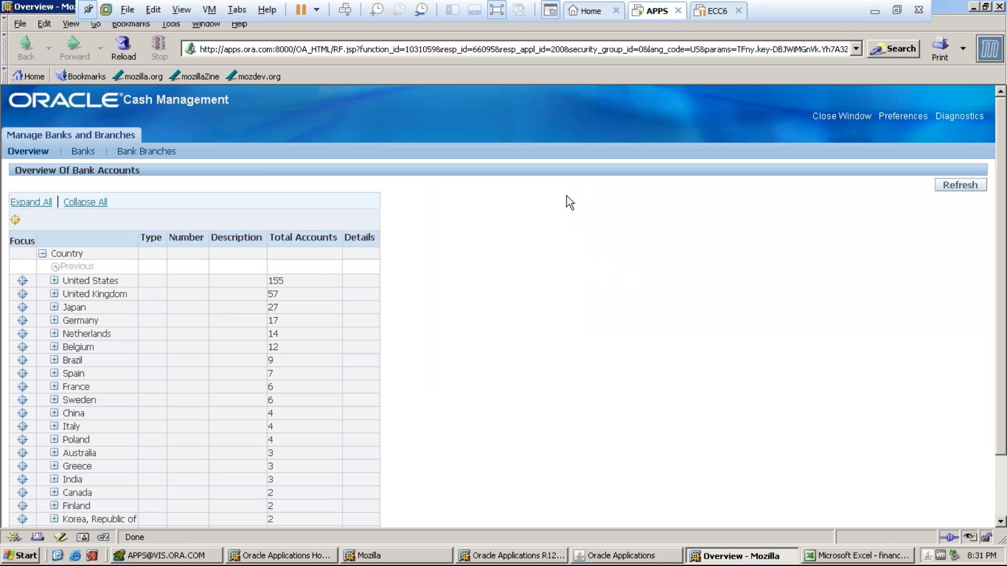
left_click(998, 8)
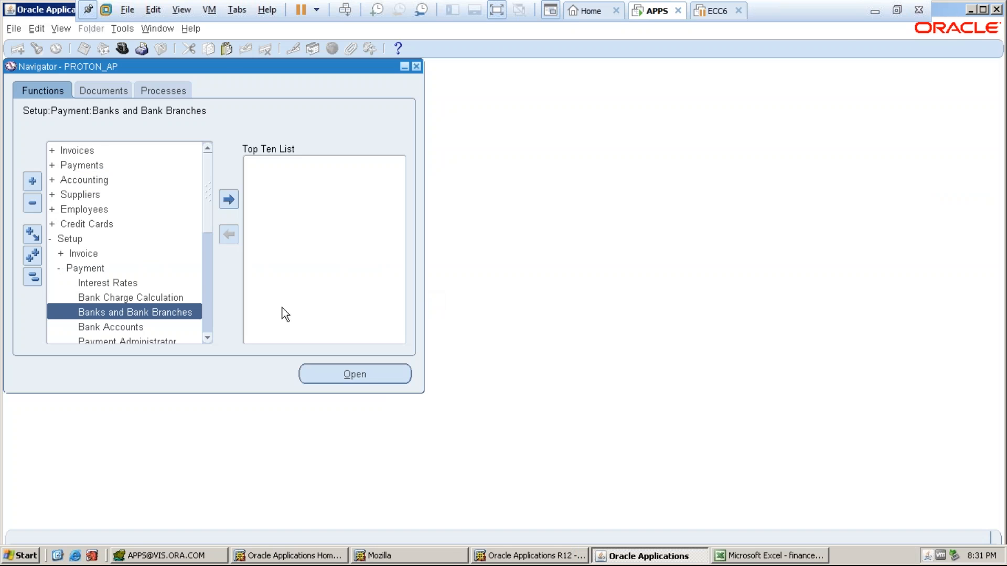
double_click(122, 331)
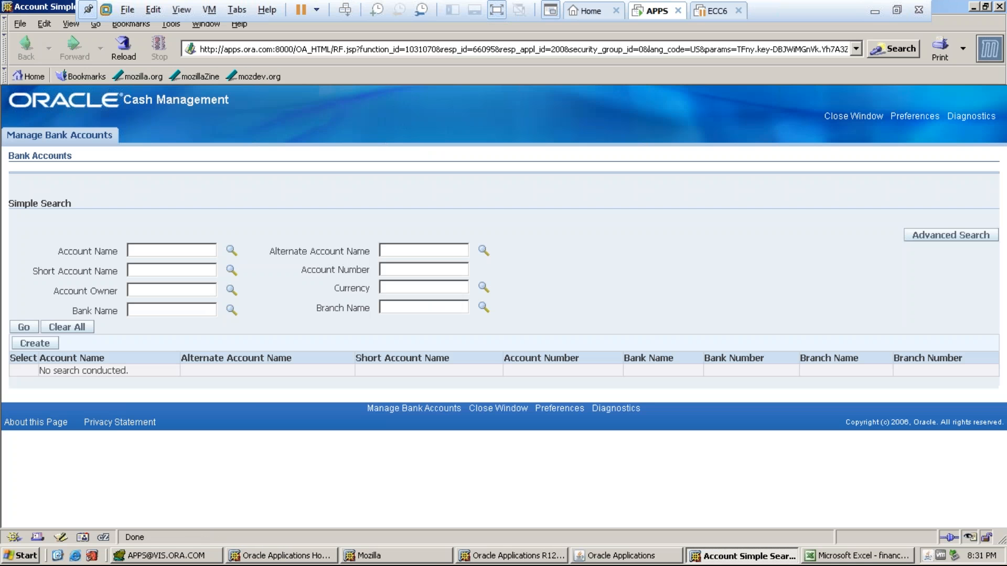
- Create a bank account in India at bank PROTON_HDFC, branch PROTON_HDFC_BRANCH, and look up its owner
left_click(35, 343)
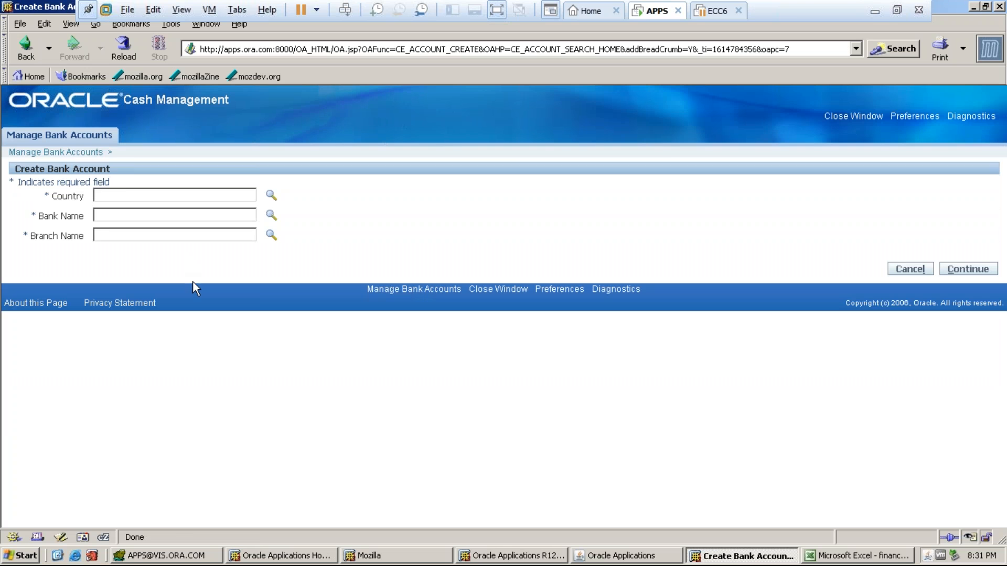
type("india")
key("Tab")
left_click(110, 214)
type("PROTON_HDFC")
left_click(112, 235)
type("proton")
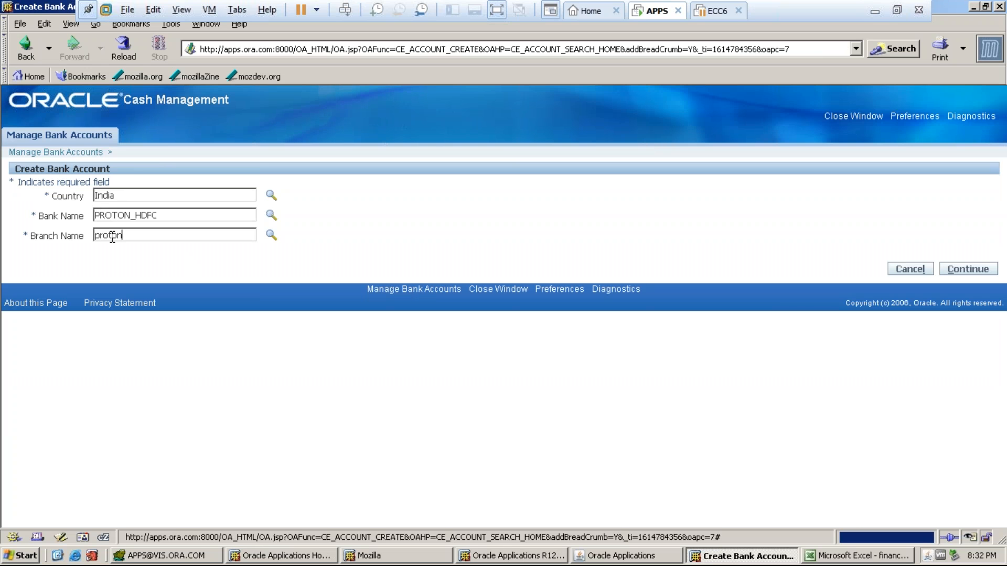
key("Tab")
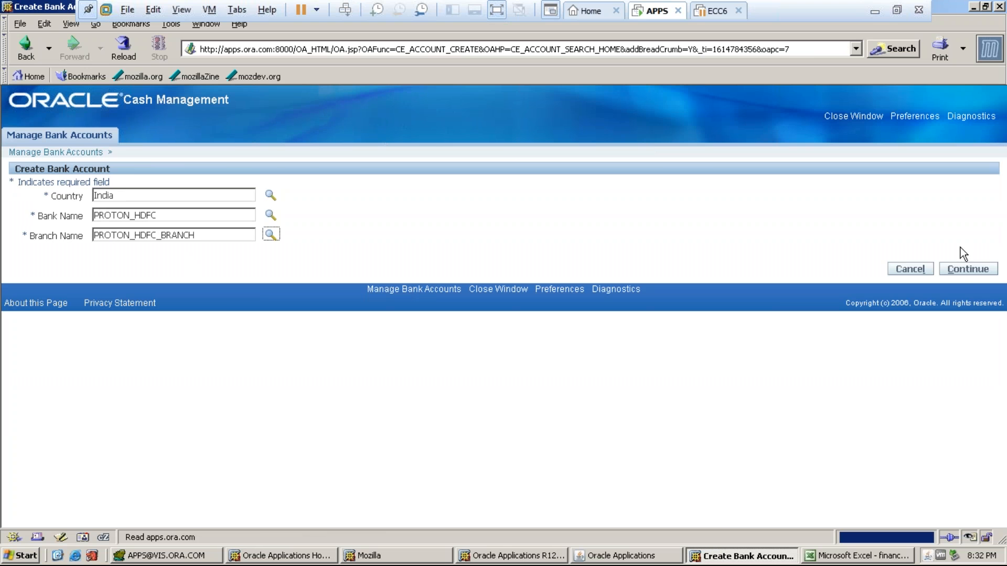
left_click(979, 268)
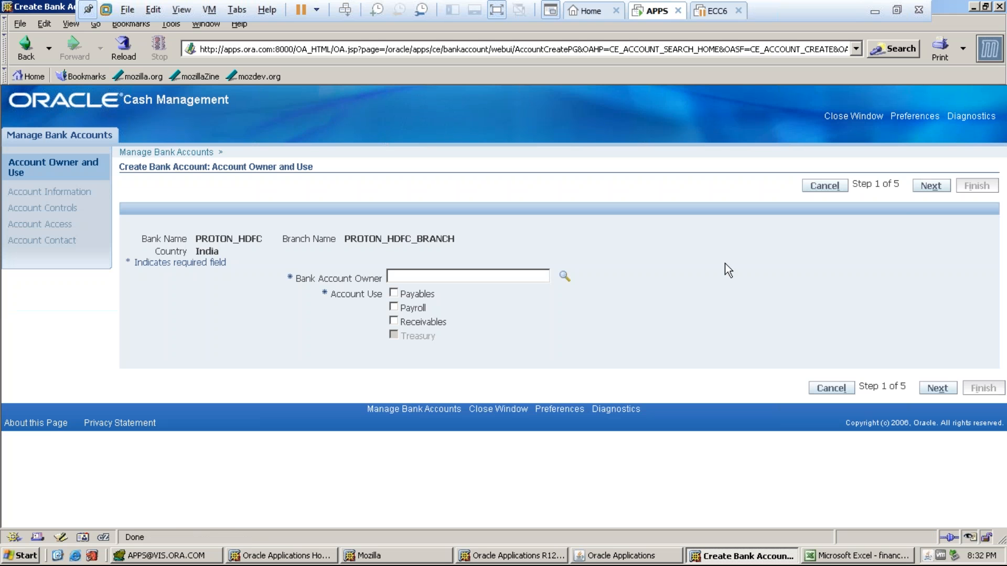
left_click(564, 276)
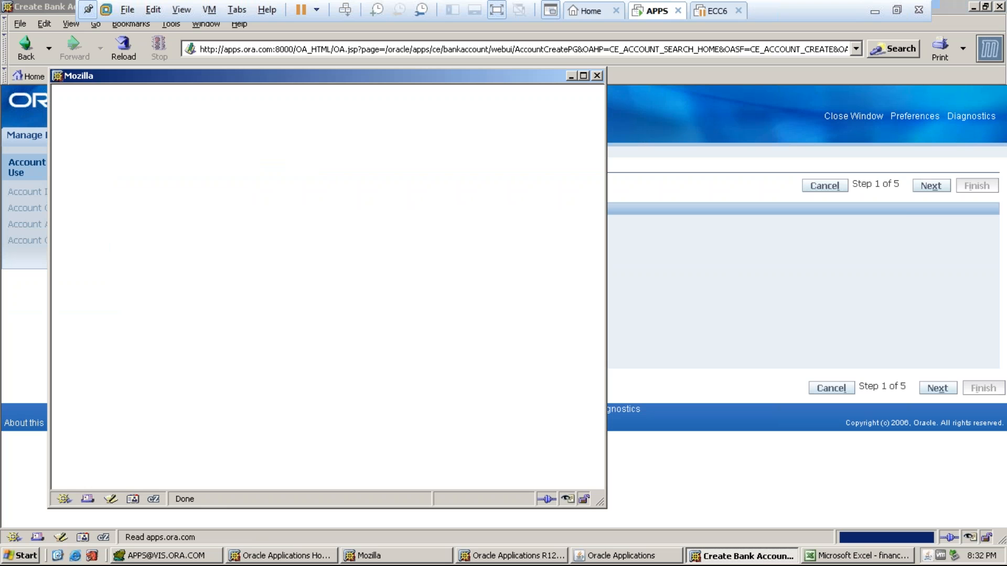
left_click(239, 183)
- Choose PROTON CONSULTING SERVICES as owner and tick Payables, Payroll and Receivables uses
type("proton")
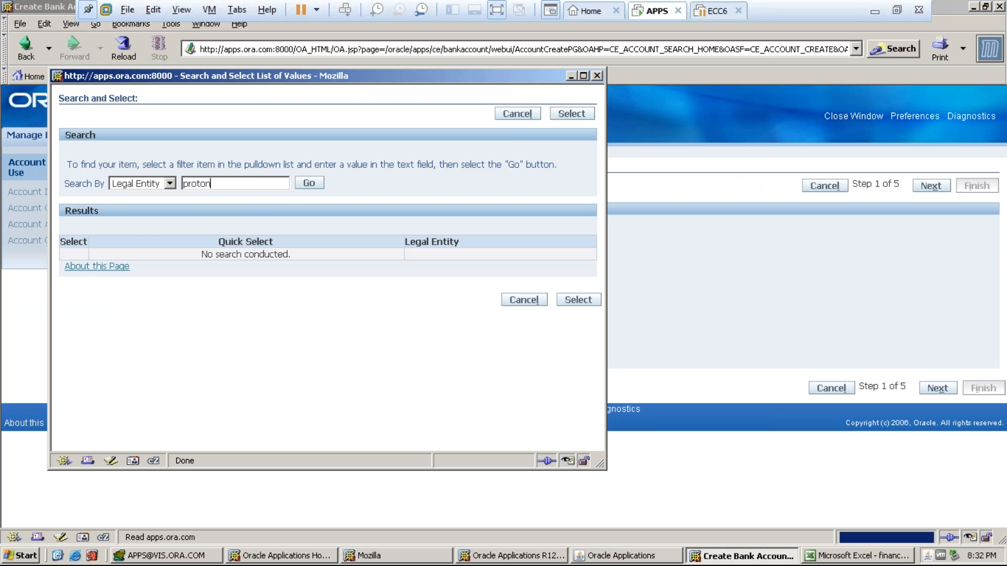
key("Return")
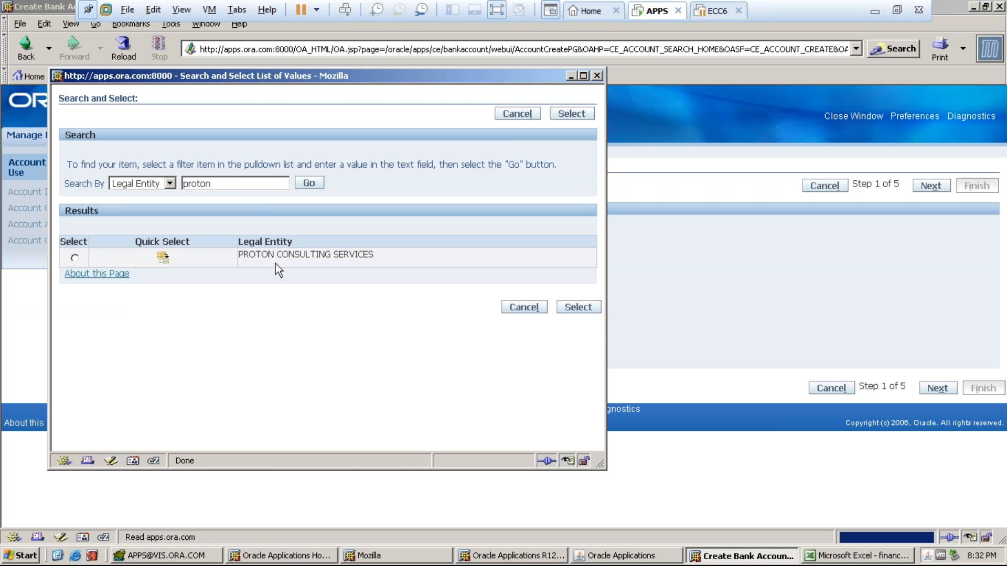
left_click(161, 258)
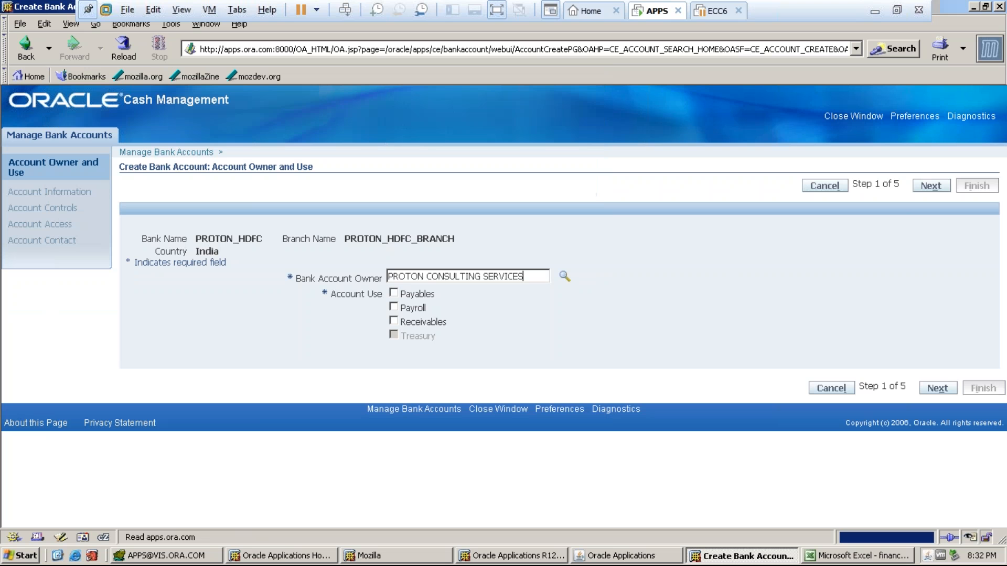
left_click(394, 293)
left_click(394, 307)
left_click(394, 320)
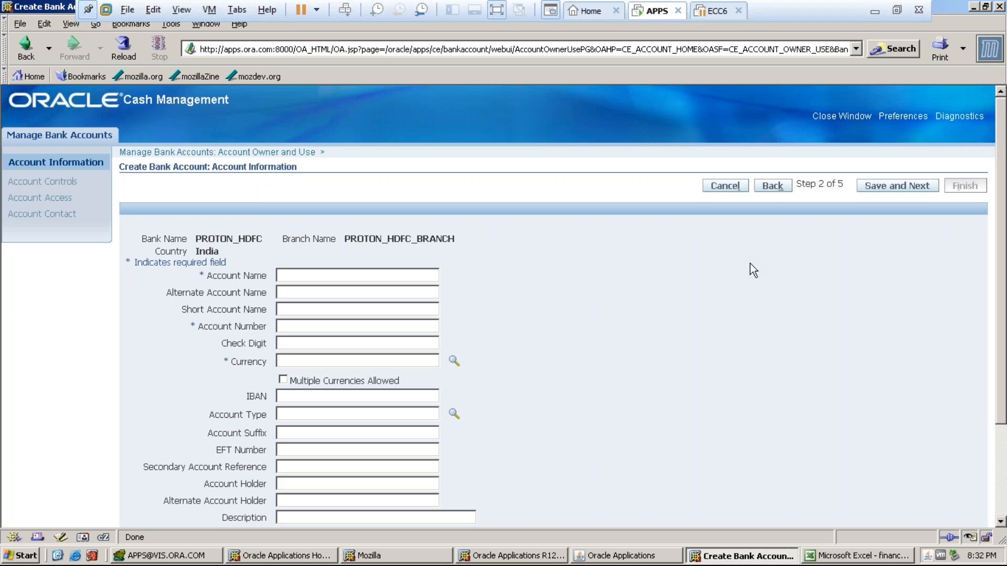
- Name the account PROTON_HDFC A/C, enter its account number, pick INR currency, then save and continue
left_click(284, 273)
type("PROTON_HDFC A/C")
key("Tab")
key("Tab")
key("Tab")
type("1234567891")
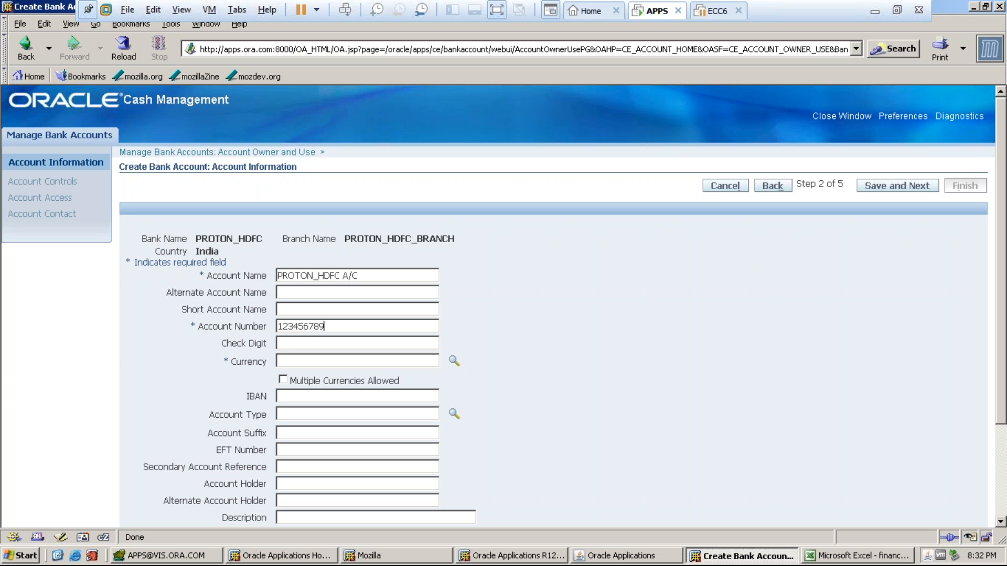
left_click(281, 361)
type("IND")
key("Tab")
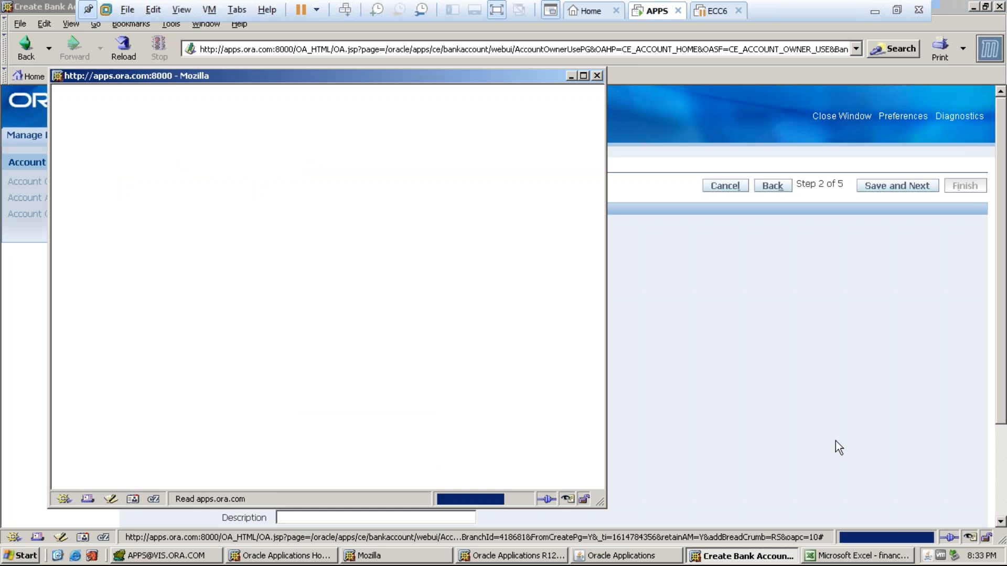
left_click(204, 258)
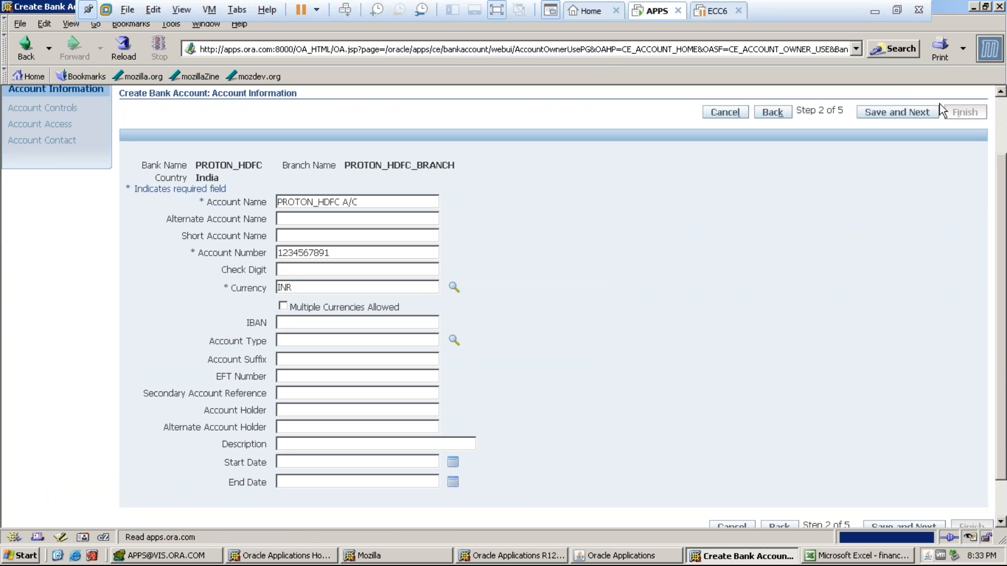
left_click(897, 112)
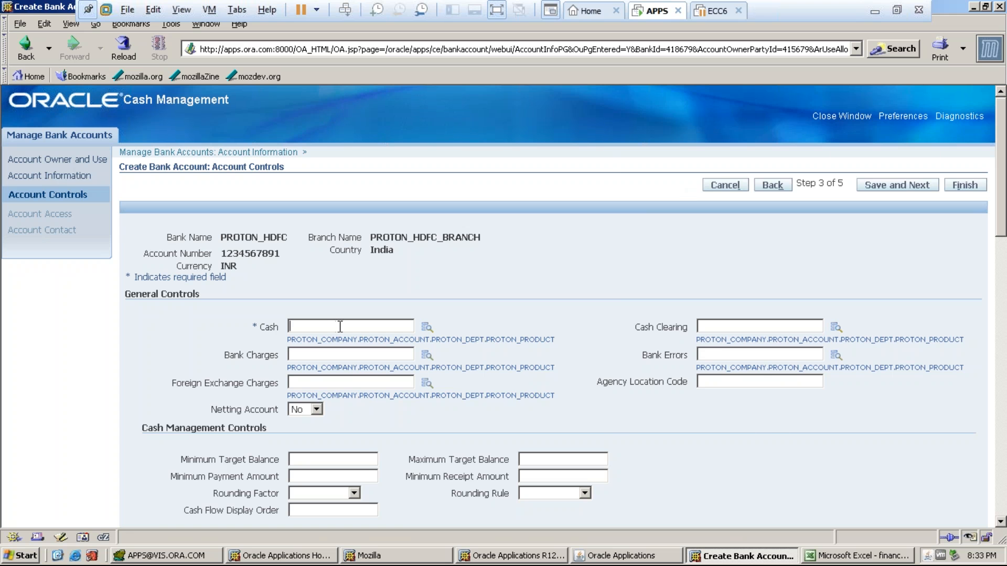
- In the cash account lookup, pick company 10, account 101 CASH, and department 1000 FINANCE
left_click(427, 328)
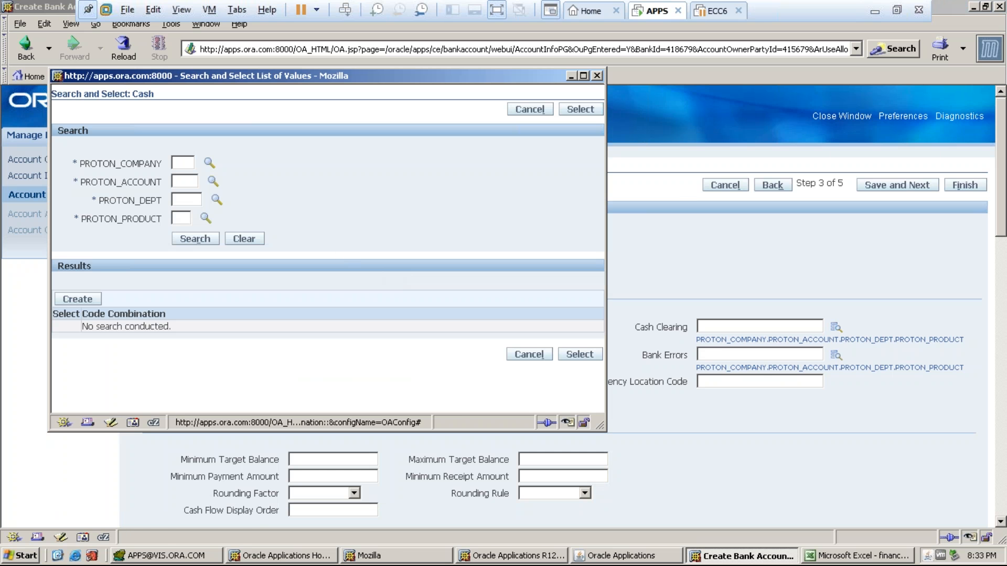
left_click(209, 163)
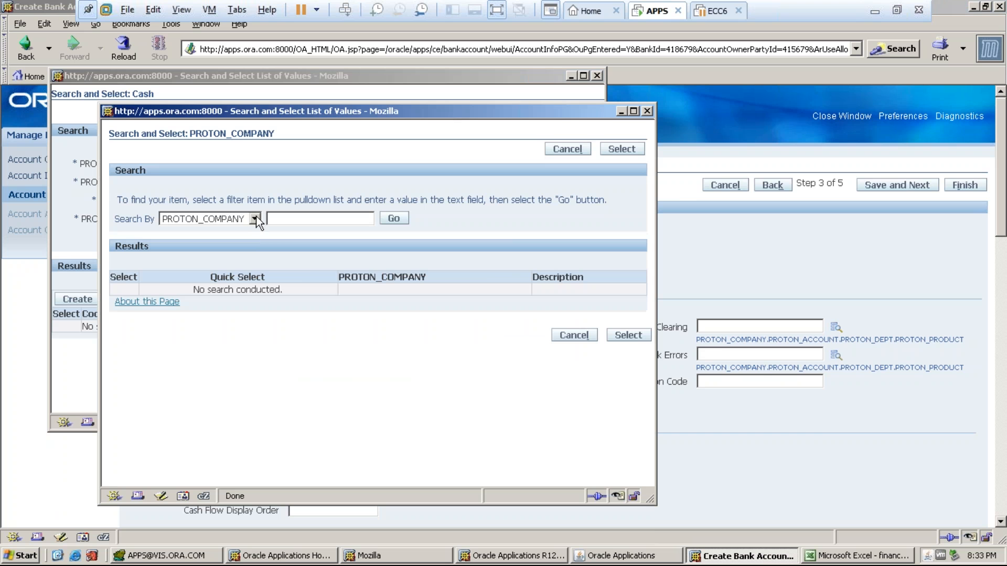
left_click(394, 218)
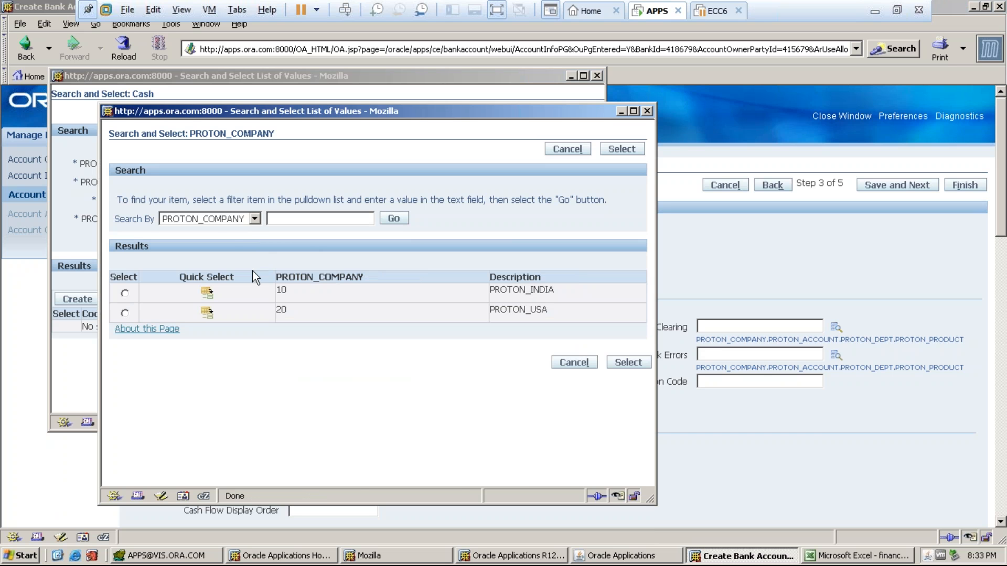
left_click(209, 293)
left_click(213, 181)
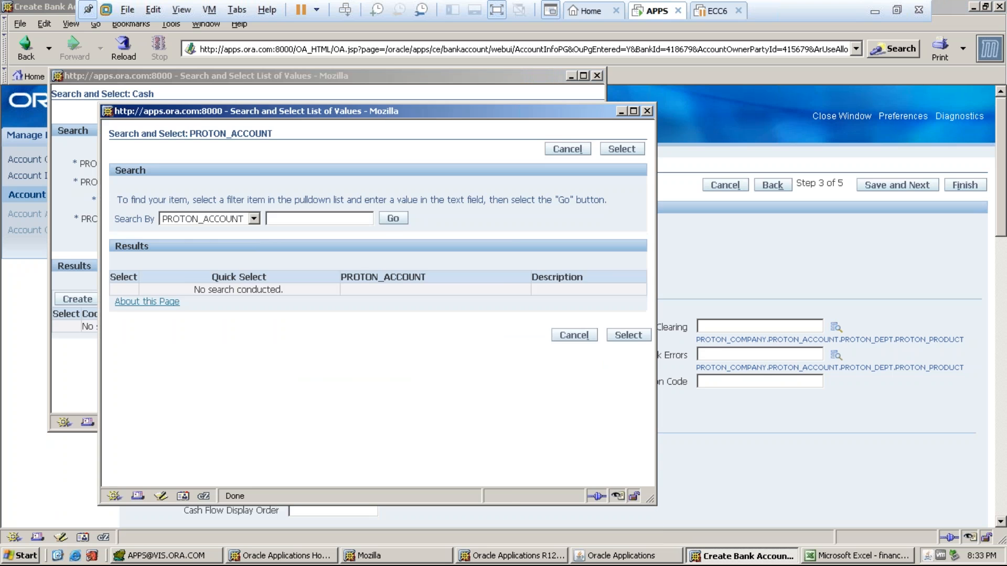
left_click(393, 218)
left_click(195, 329)
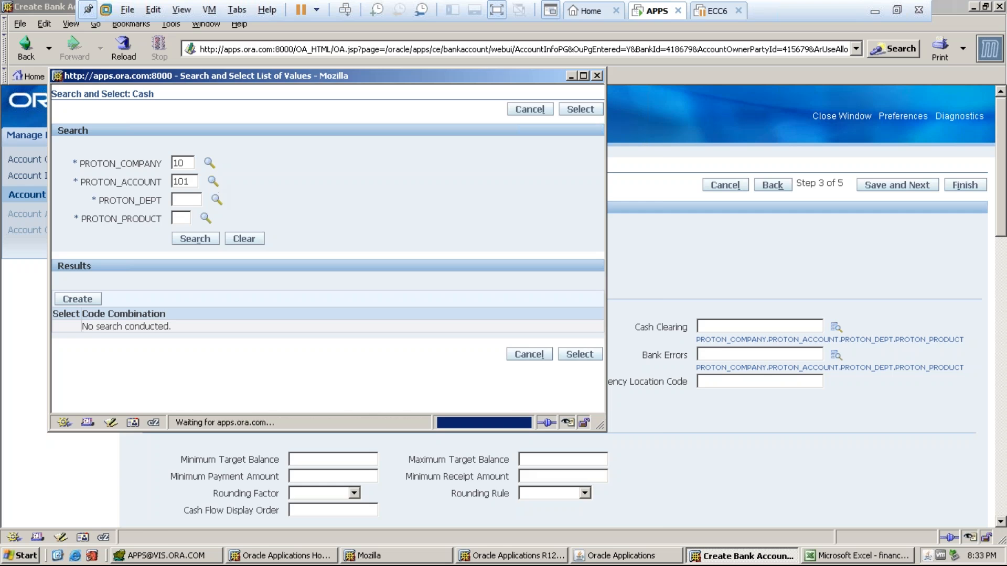
left_click(216, 200)
left_click(375, 219)
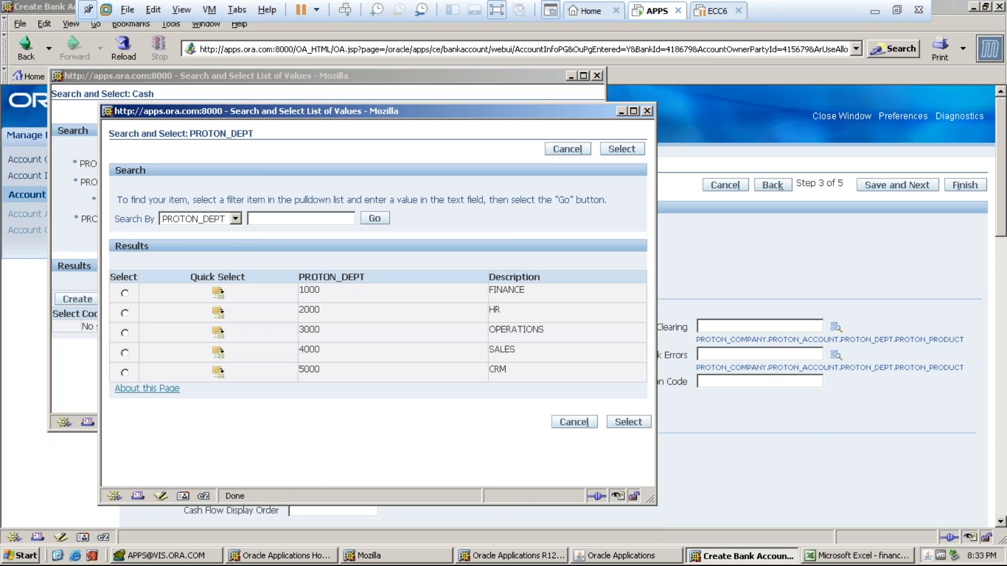
left_click(218, 293)
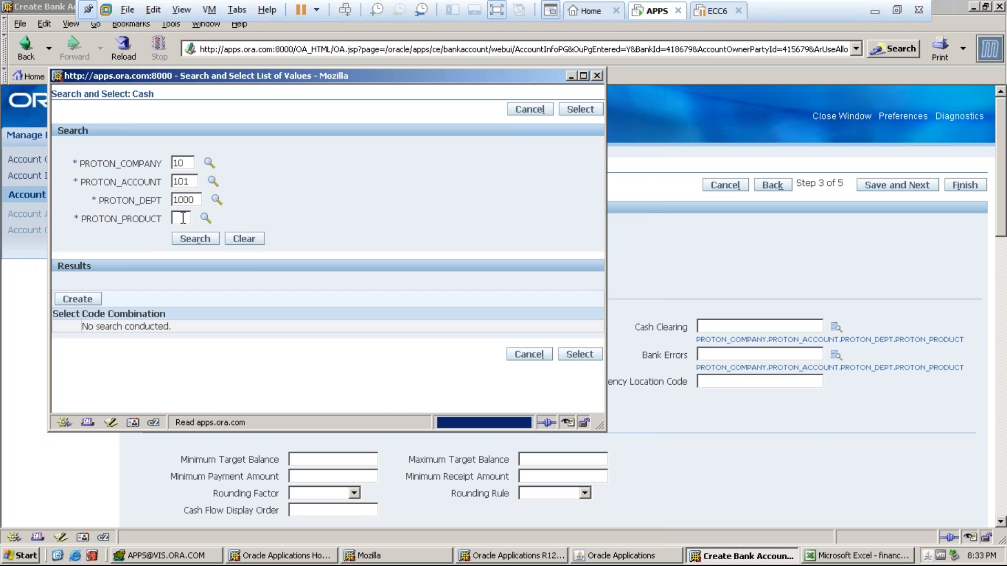
- Add product 1, select combination 10.101.1000.1 as the cash account, then save and continue
left_click(206, 218)
left_click(392, 218)
left_click(208, 289)
left_click(86, 298)
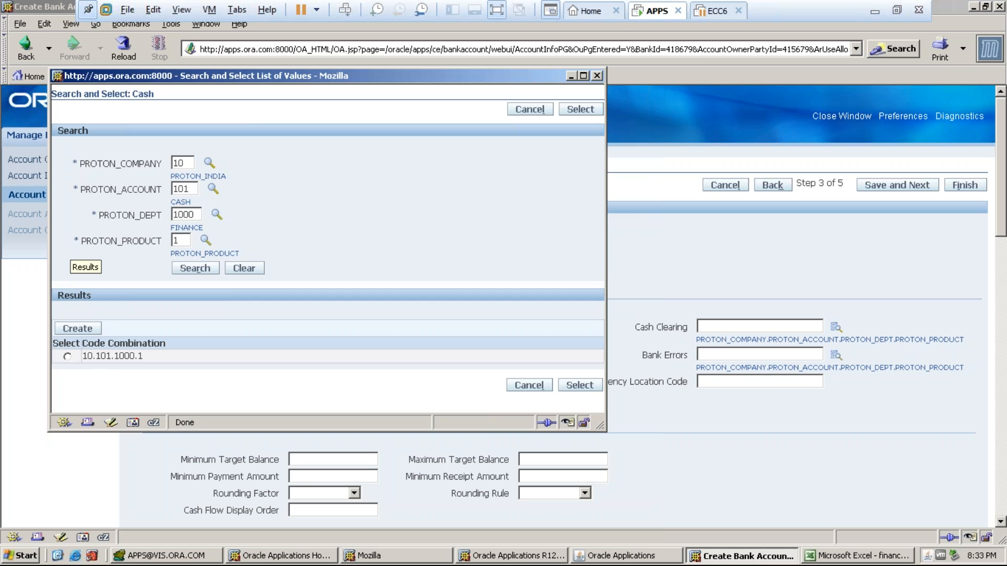
left_click(67, 357)
left_click(577, 387)
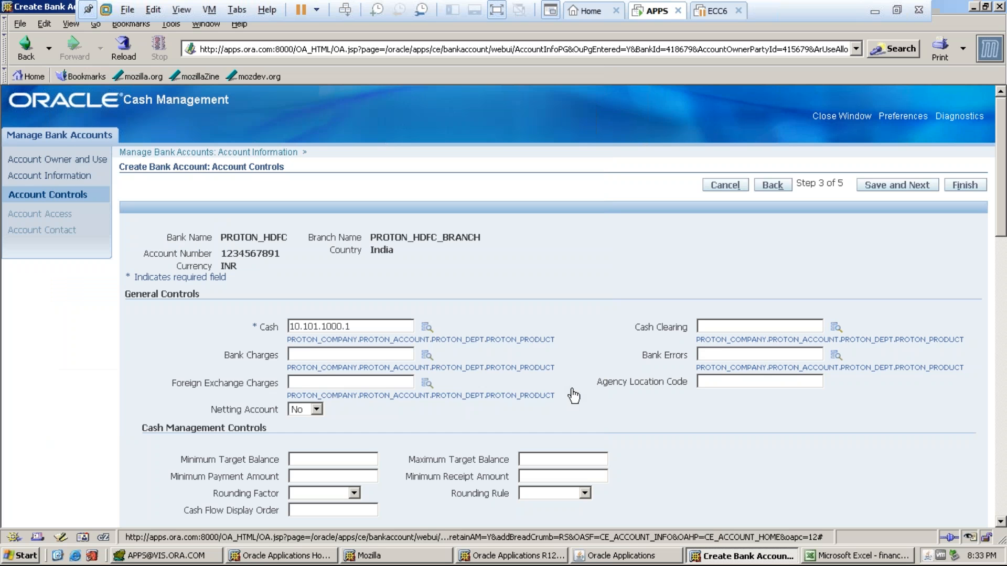
left_click_drag(1002, 235, 994, 196)
left_click(897, 185)
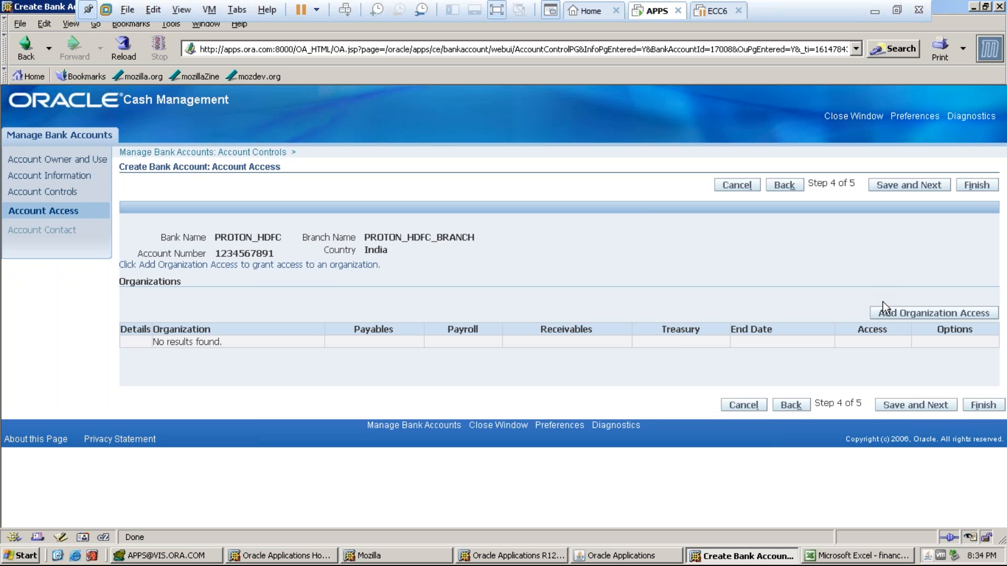
- Add organization access with Payables and Receivables ticked and Payroll cleared
left_click(887, 317)
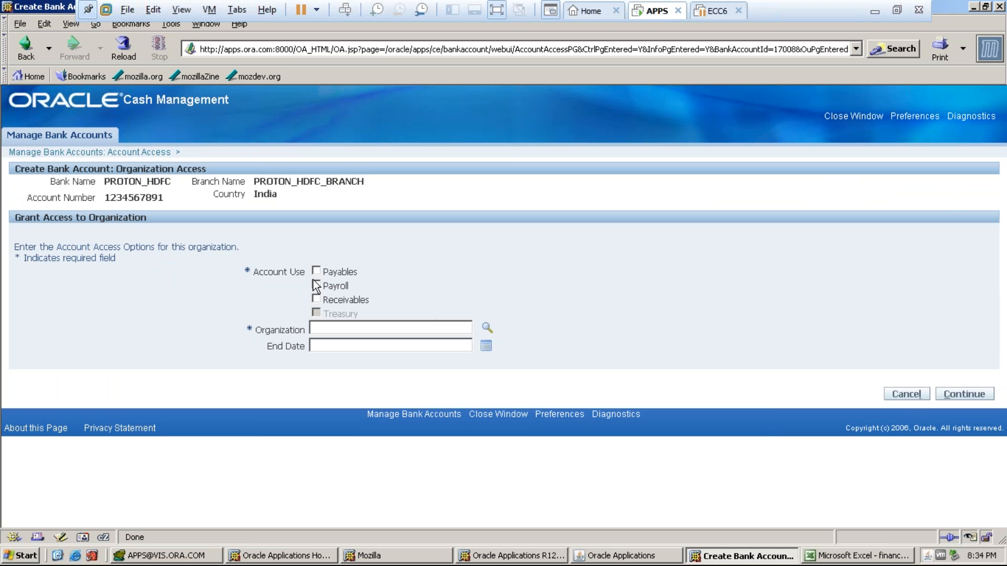
left_click(317, 269)
left_click(316, 285)
left_click(316, 299)
left_click(317, 286)
- Choose PROTON_OPERATING UNIT as the organization, continue, and apply its account access options
left_click(346, 328)
left_click(487, 329)
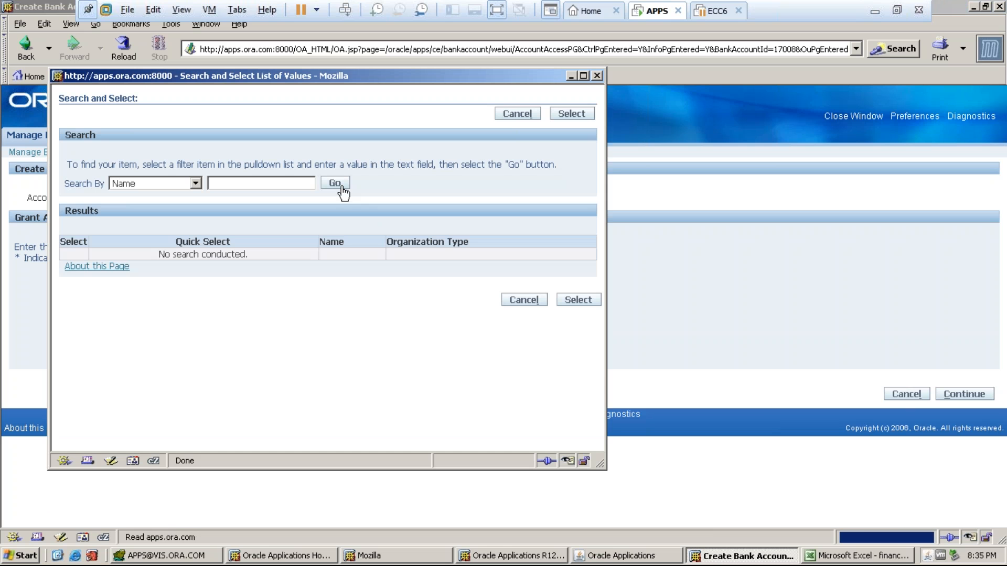
left_click(336, 184)
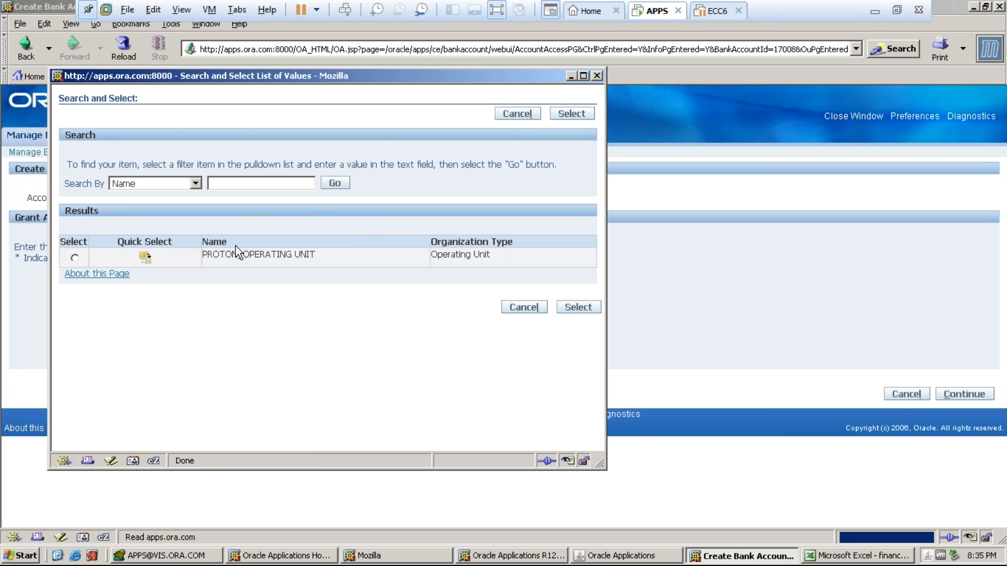
left_click(146, 258)
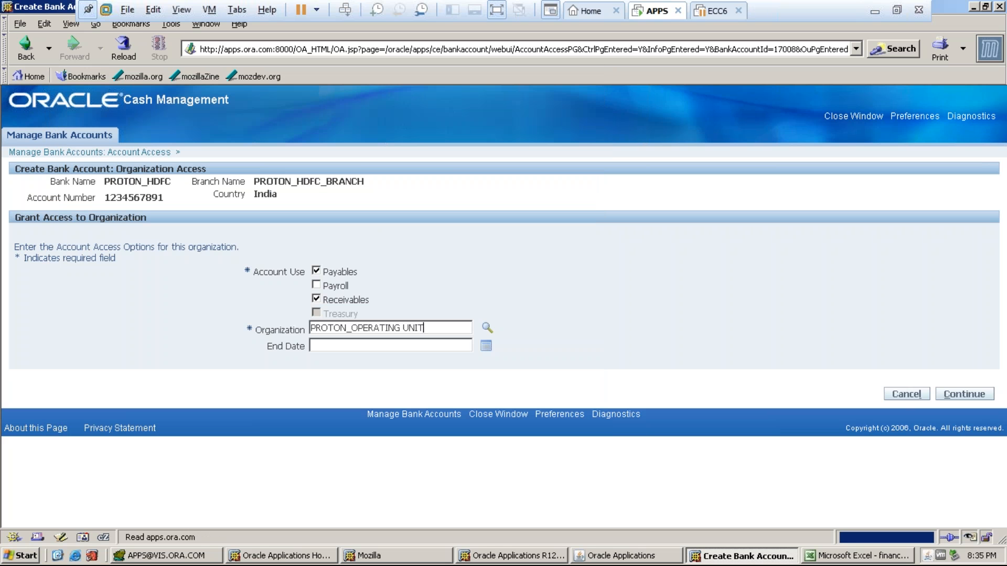
left_click(937, 400)
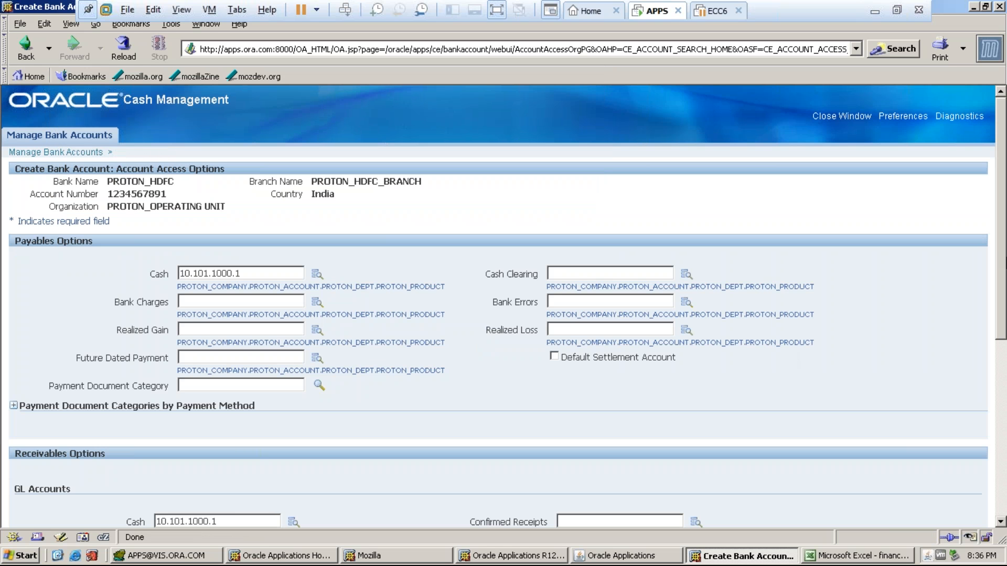
scroll(504, 307, "down", 10)
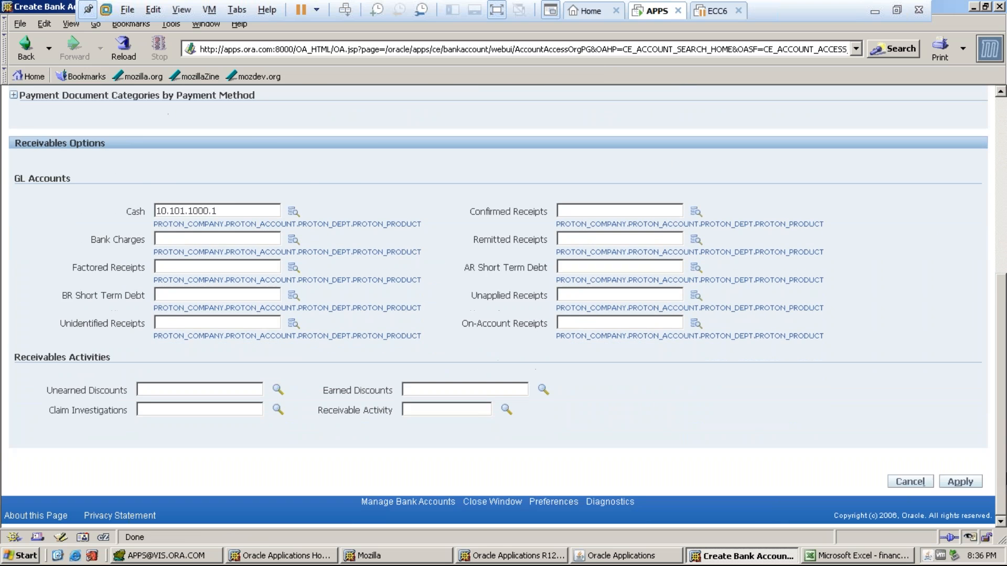
mouse_move(997, 457)
left_mouse_down()
mouse_move(997, 323)
mouse_move(997, 459)
left_mouse_up()
left_click(964, 483)
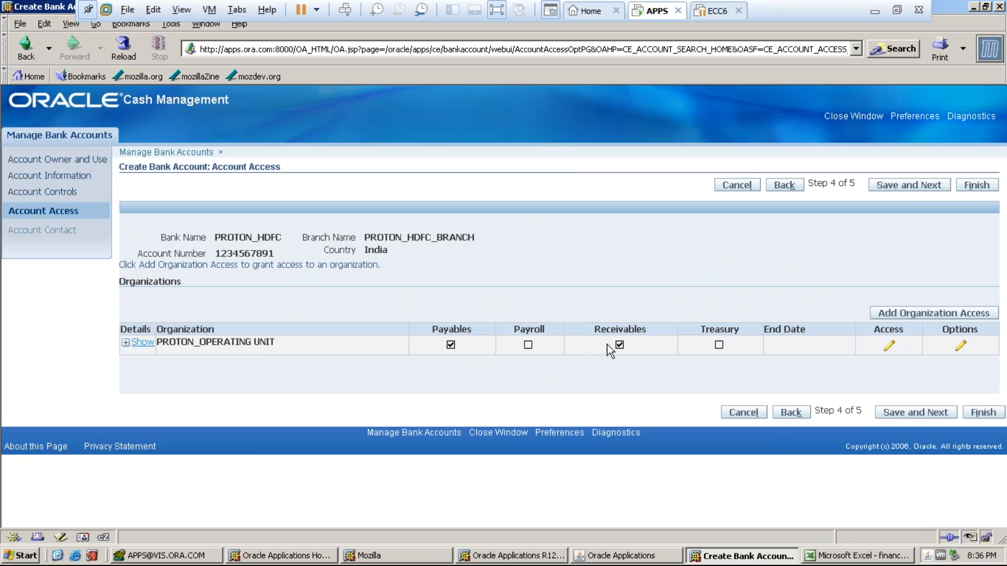
- Grant Payroll access for PROTON_BUSINESS GROUP on the bank account
left_click(920, 315)
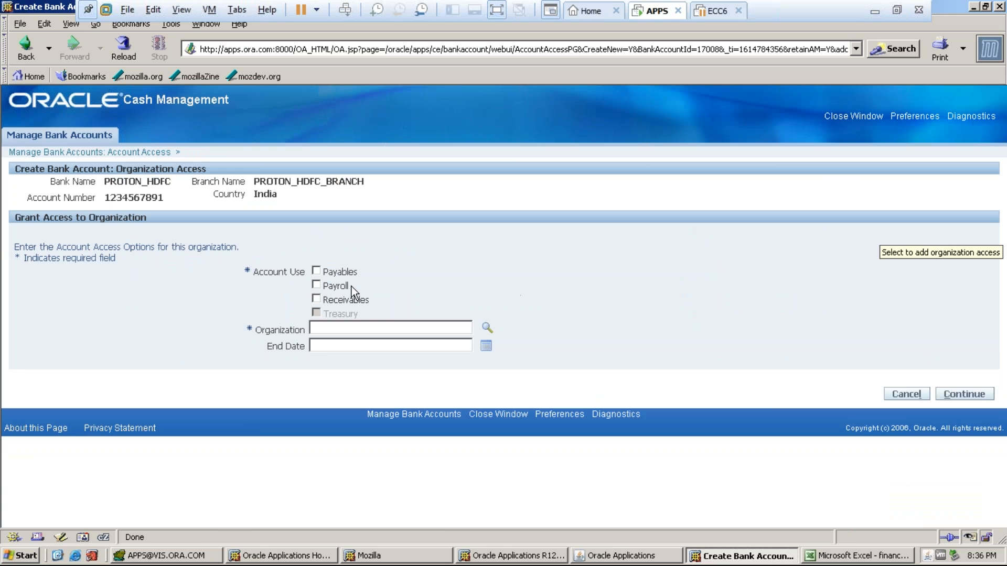
left_click(316, 284)
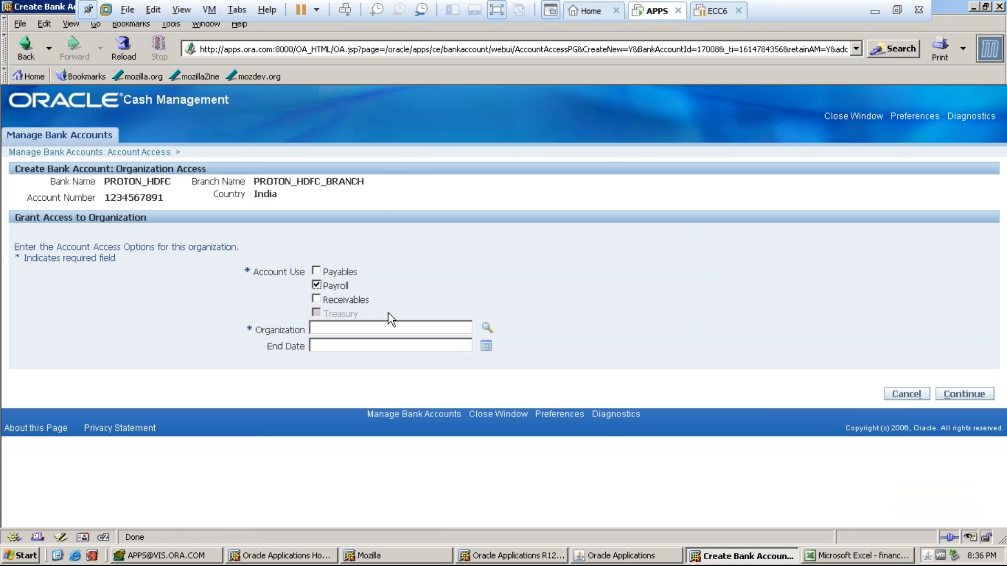
left_click(487, 328)
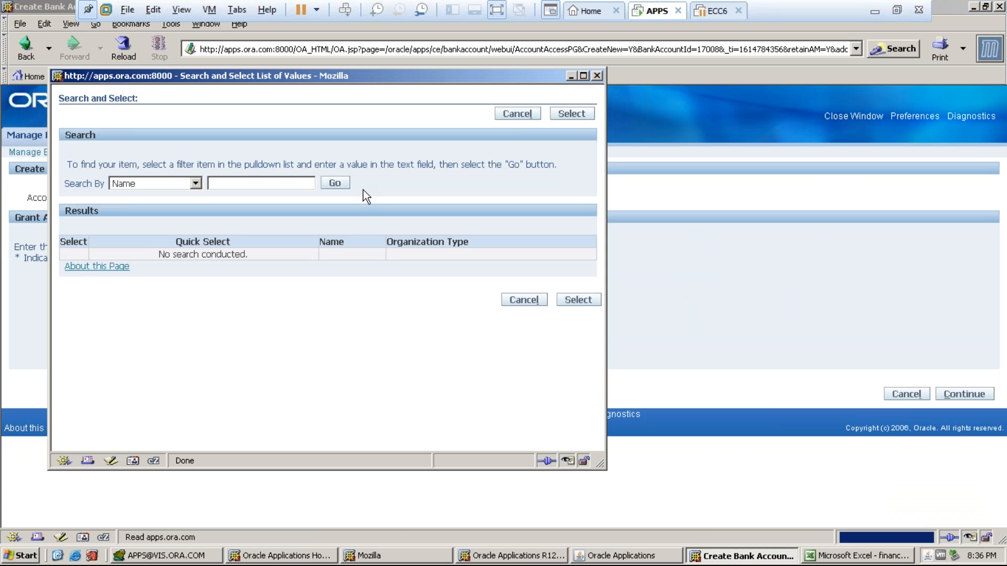
left_click(333, 187)
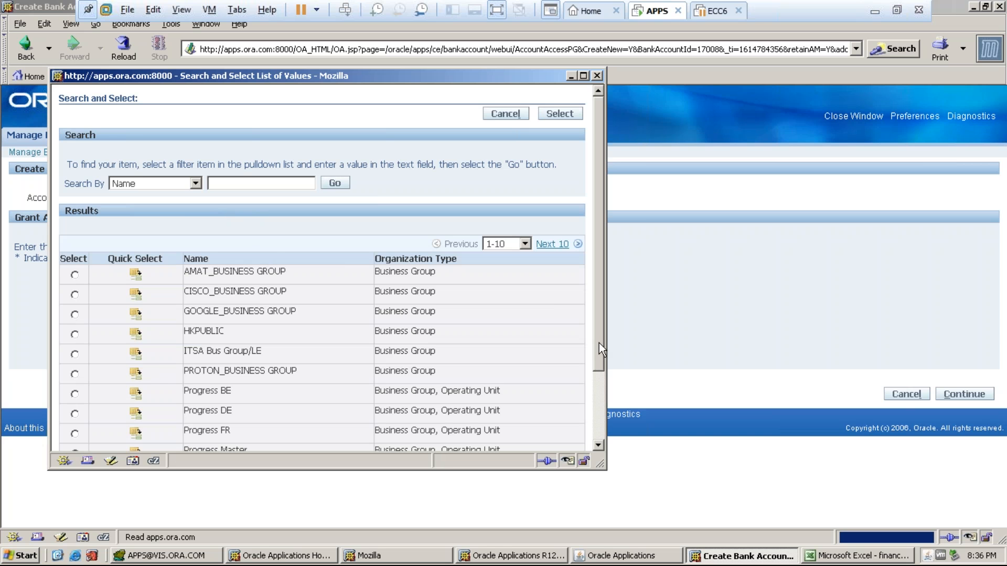
scroll(594, 361, "down", 2)
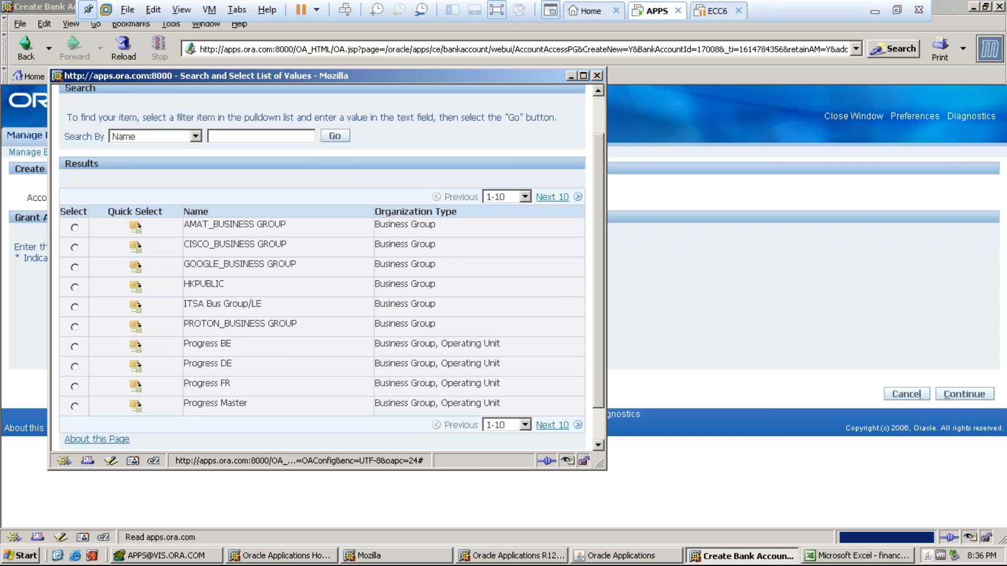
left_click(137, 328)
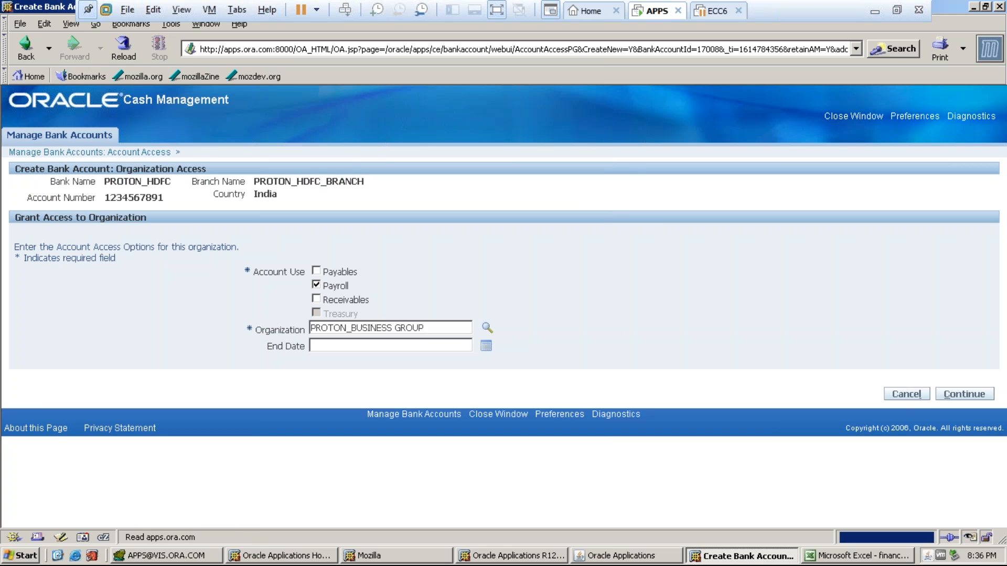
left_click(964, 394)
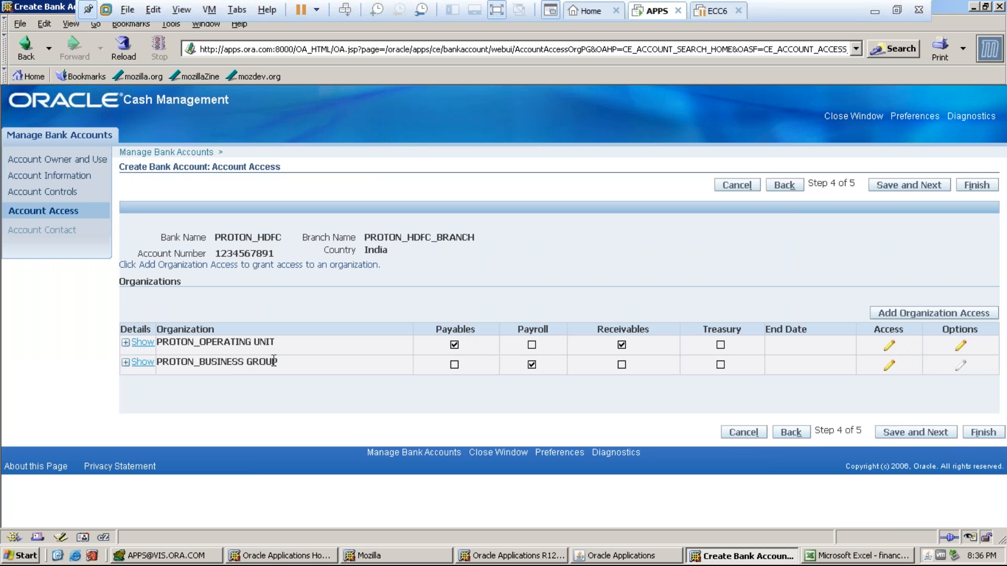
- Save and finish the PROTON_HDFC A/C bank account, checking the payment note in Excel cell A5
left_click(910, 184)
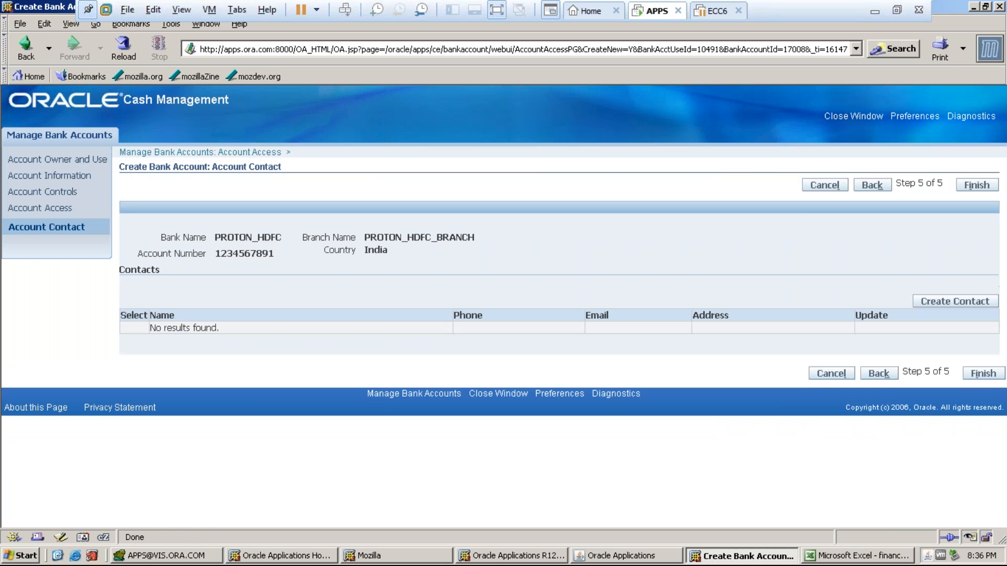
left_click(974, 187)
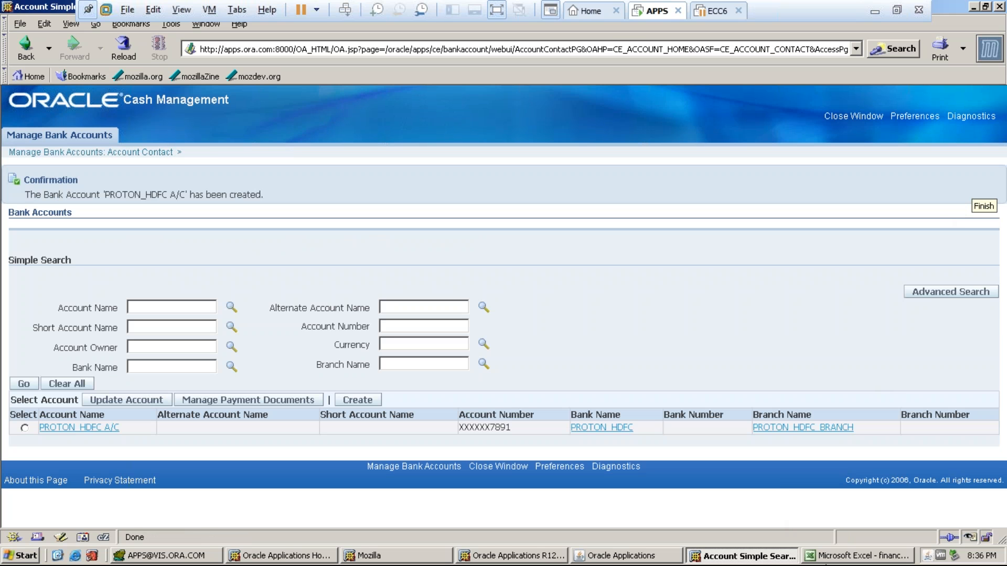
left_click(838, 559)
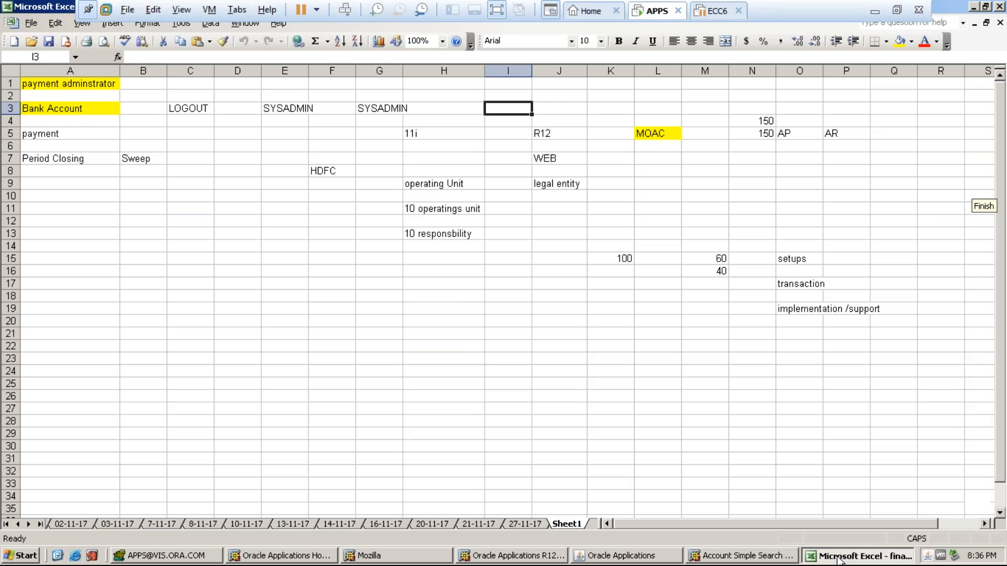
left_click(39, 136)
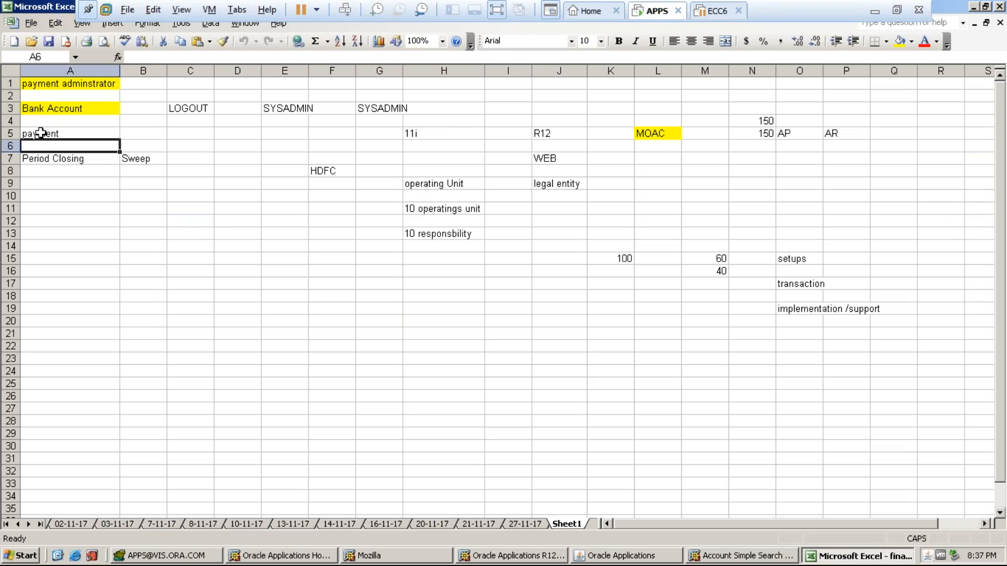
left_click(716, 560)
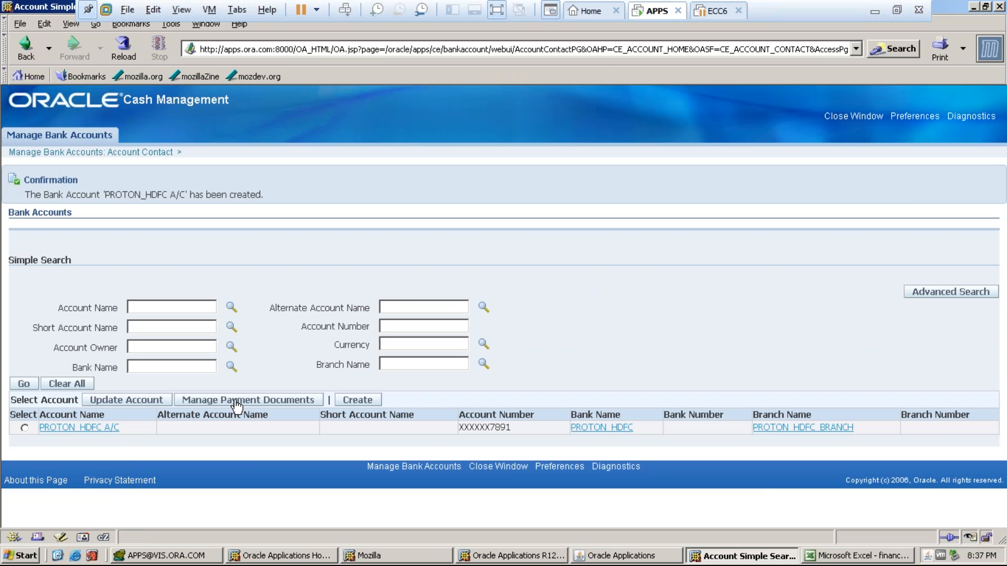
- Start a new payment document for PROTON_HDFC A/C, naming it PROTON_CHECK
left_click(24, 428)
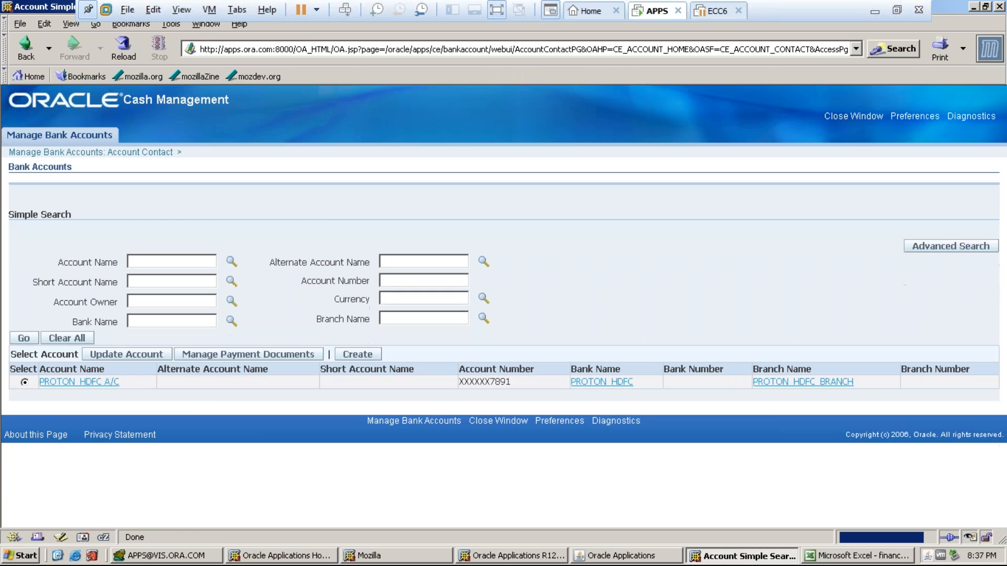
left_click(213, 355)
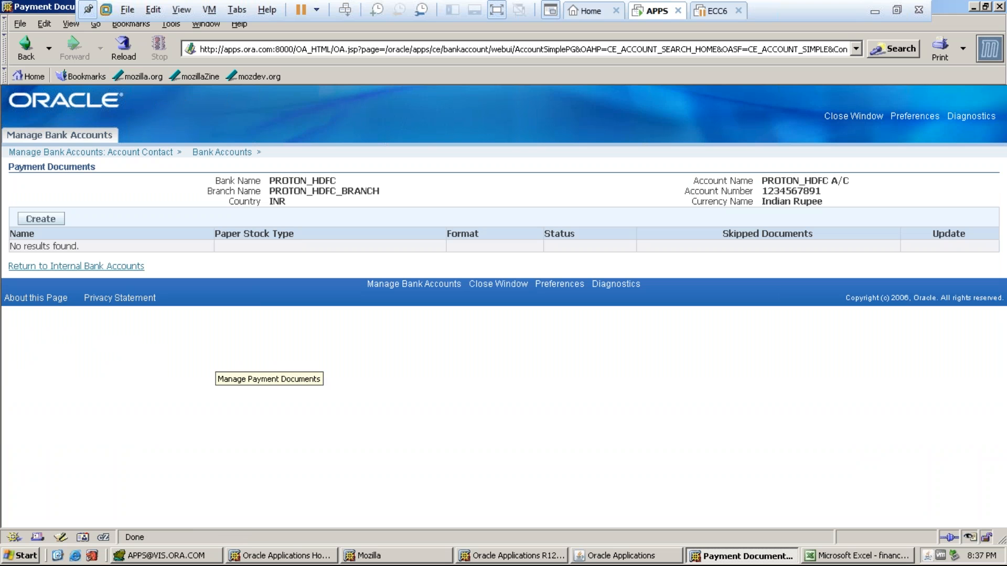
left_click(38, 223)
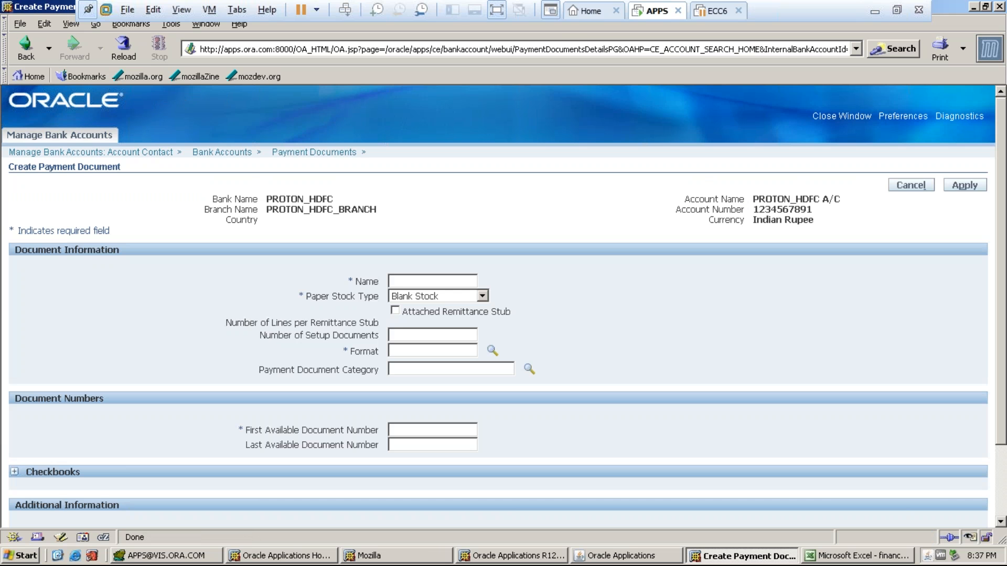
left_click(391, 281)
type("PROTON_CHECK")
key("Tab")
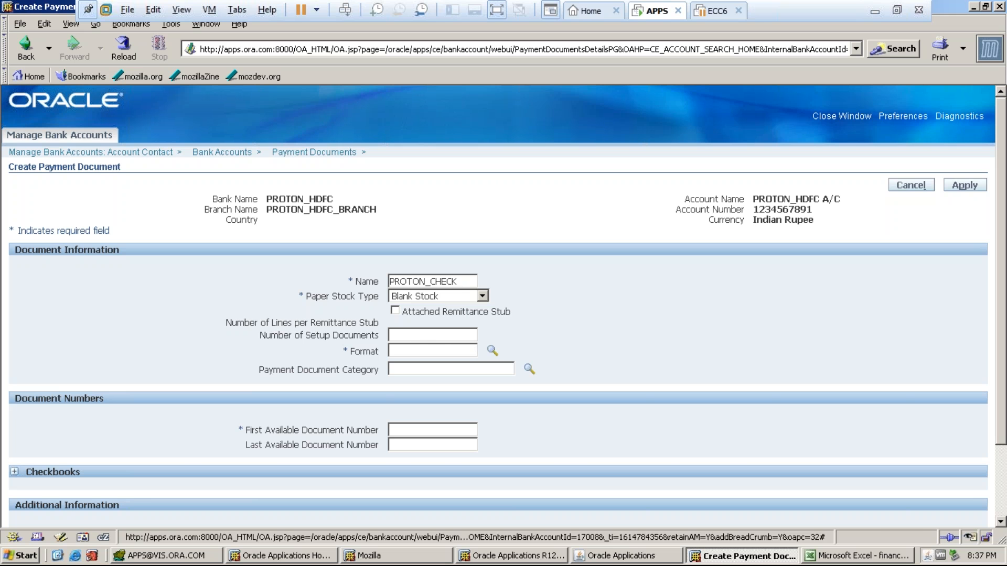
- Choose Standard Check Format as the payment document format
type("STA")
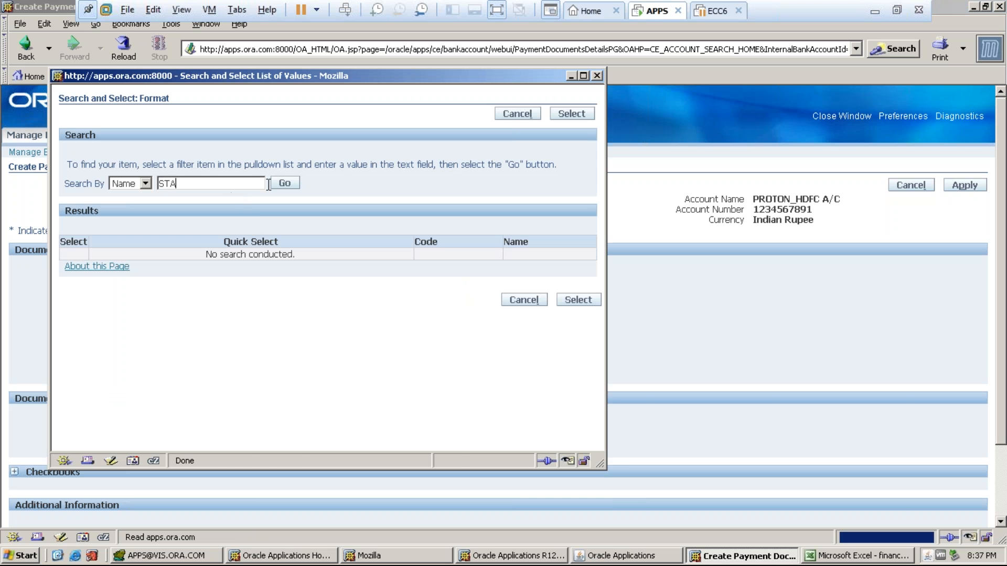
key("Return")
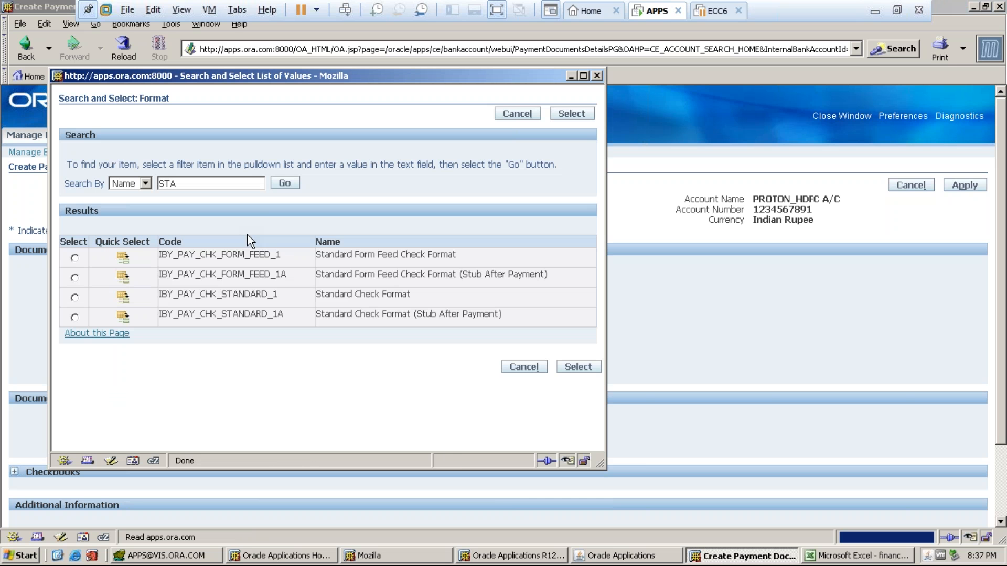
left_click(123, 297)
left_click_drag(415, 299, 321, 297)
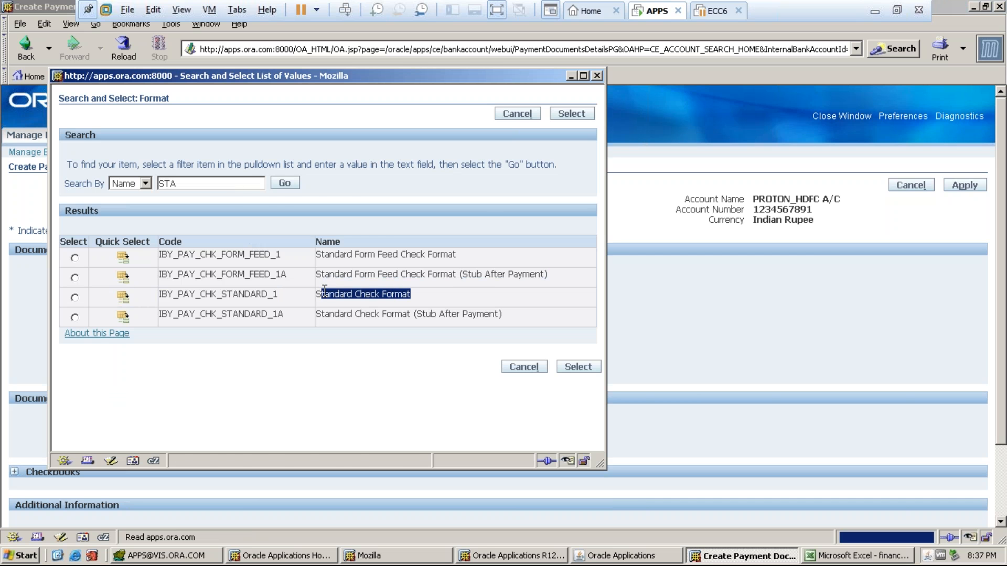
left_click(123, 299)
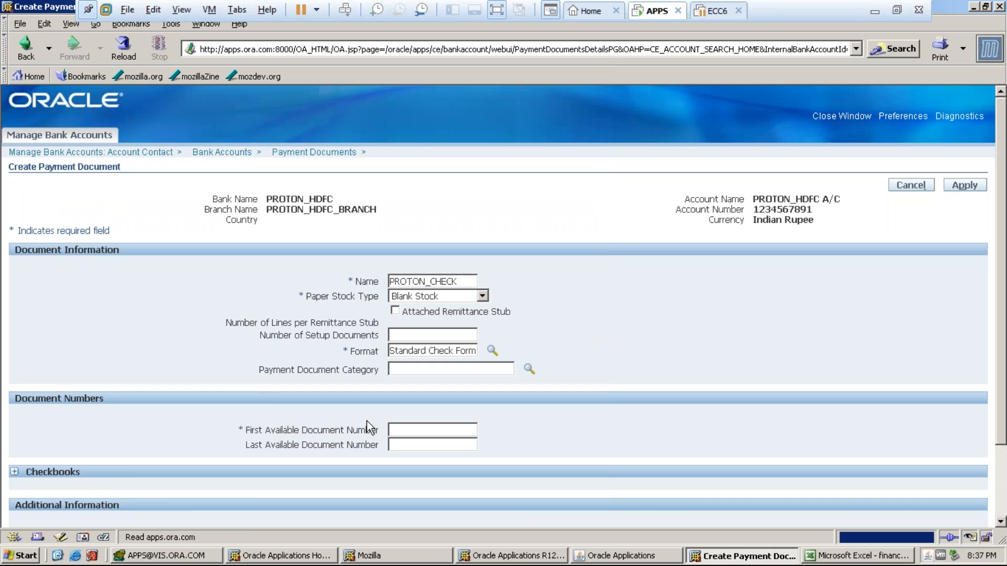
- Set the available document numbers to run from 001 to 100
scroll(930, 418, "down", 3)
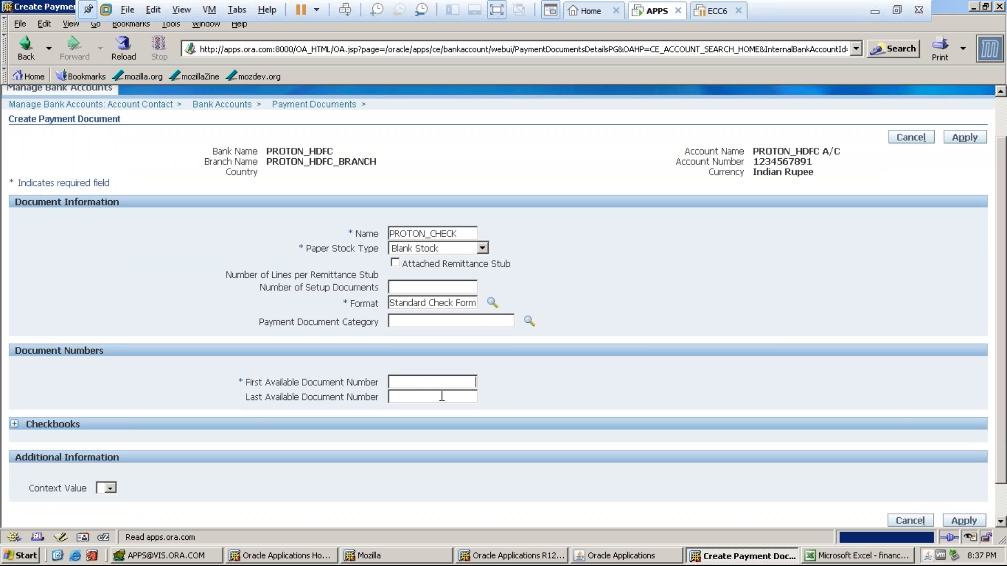
type("001")
left_click(442, 399)
type("1000")
key("BackSpace")
- Add checkbook PROTON_CHECK and rename the payment document to PROTON_PAY_DOC
left_click(14, 424)
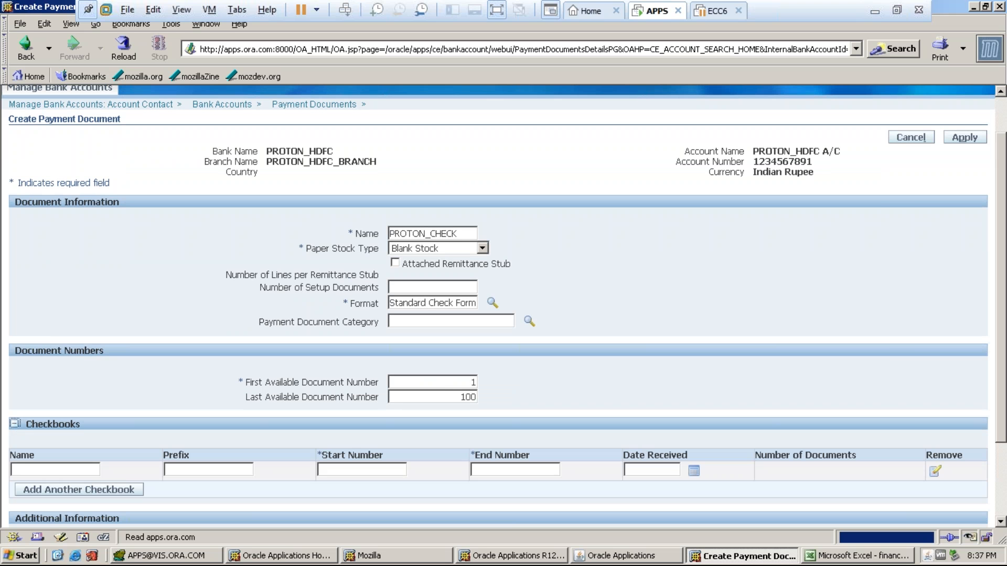
key("Tab")
type("PROTON_CHECK")
left_click(461, 231)
key("BackSpace")
key("BackSpace")
key("BackSpace")
key("BackSpace")
key("BackSpace")
type("PAY")
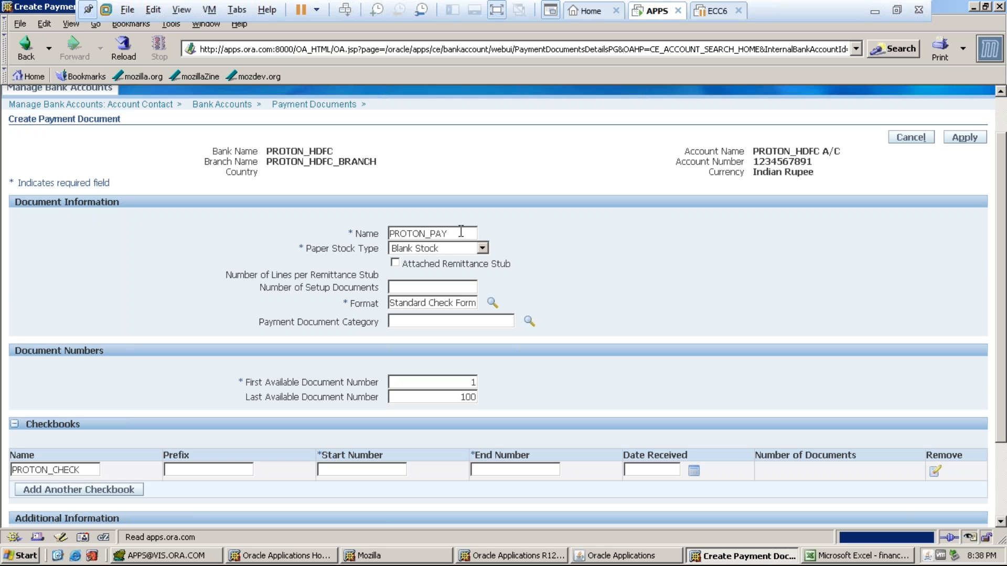
type("_DOC")
- Number the PROTON_CHECK checkbook from 001 to 1000
left_click(321, 470)
type("001")
key("Tab")
type("1000")
scroll(1003, 420, "down", 3)
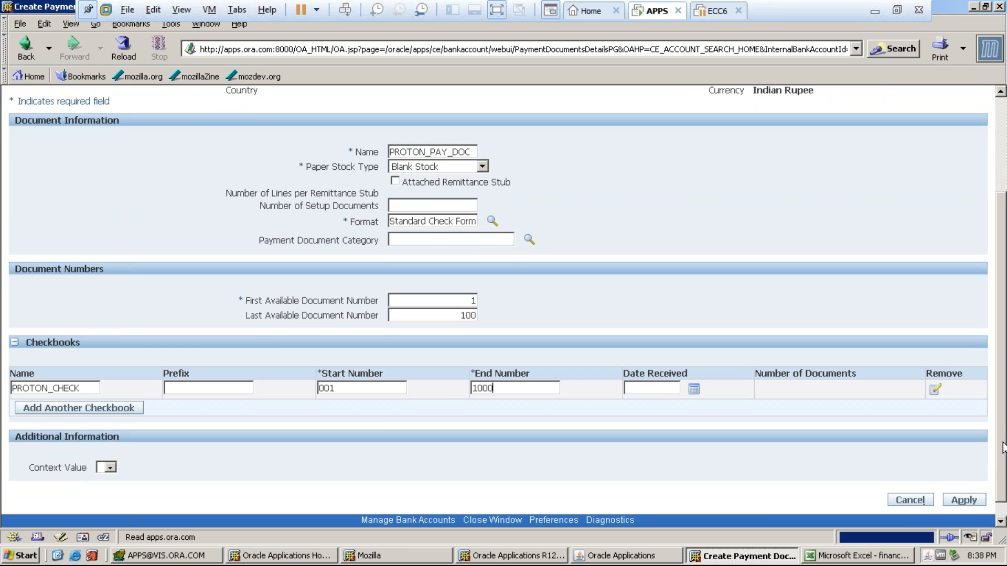
scroll(1000, 430, "up", 2)
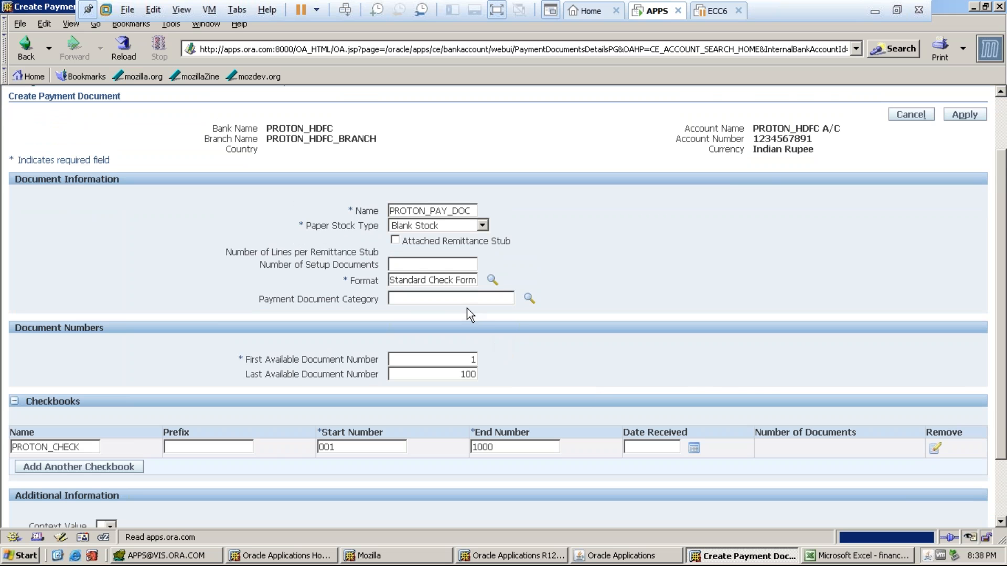
left_click(530, 298)
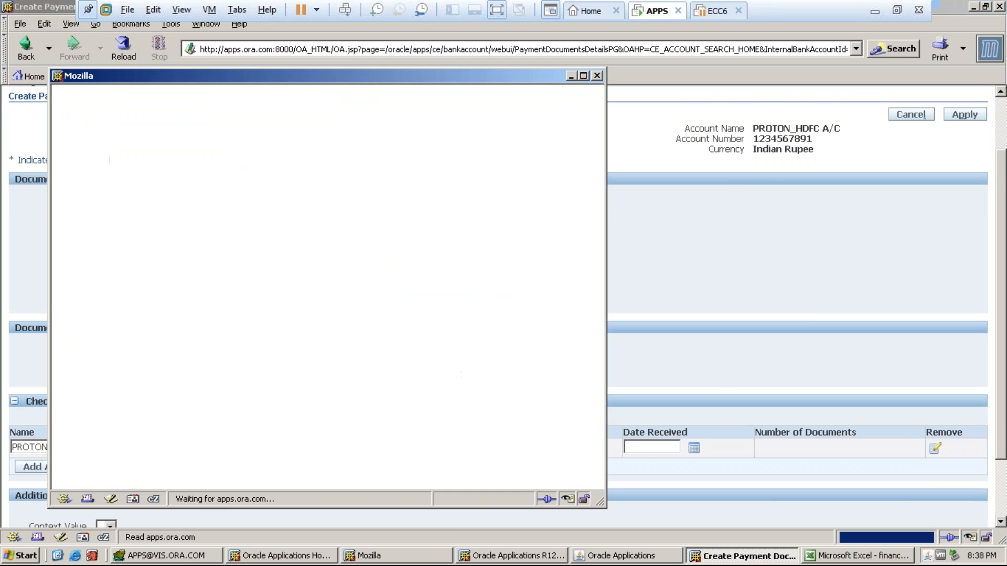
type("PROTON")
type("^")
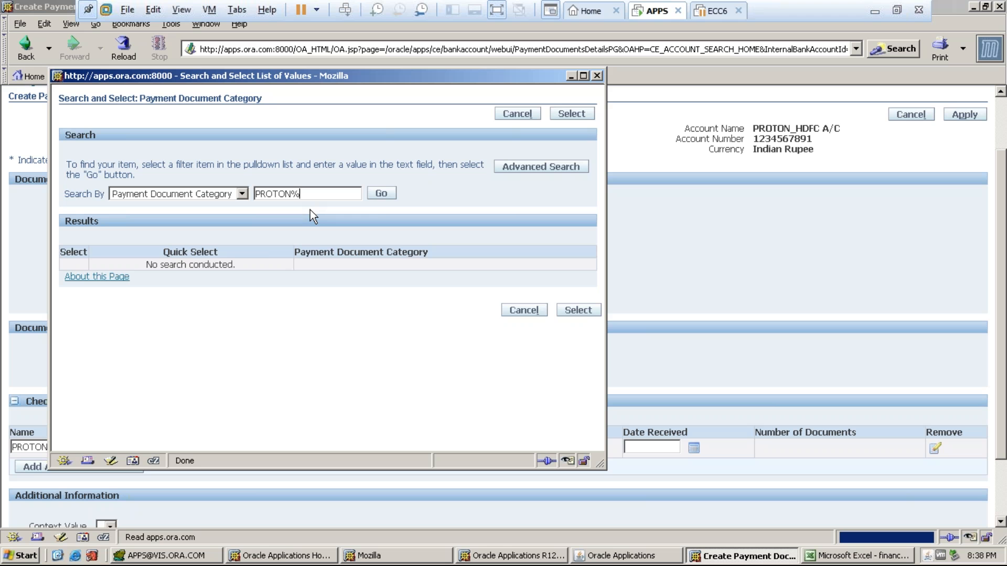
left_click(380, 194)
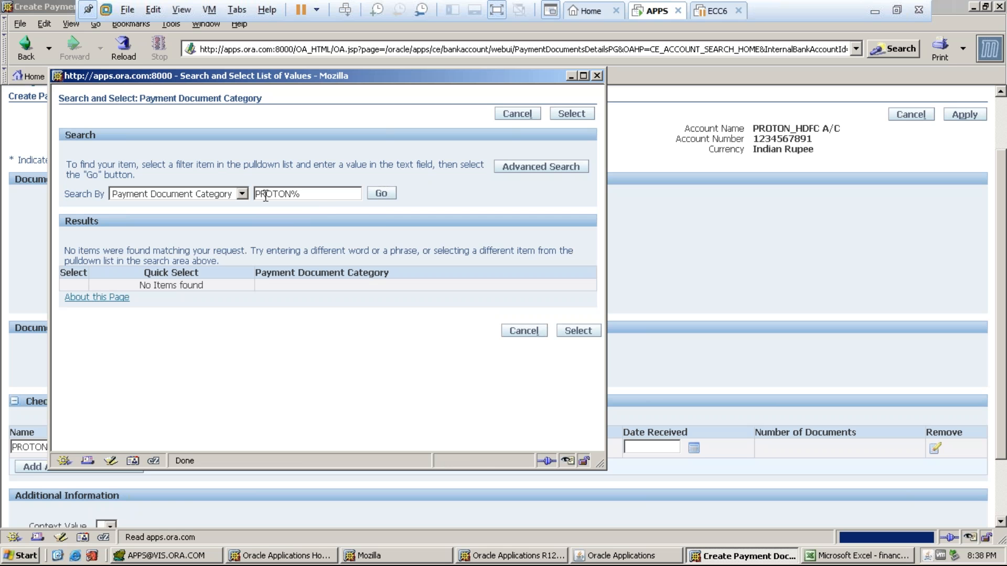
left_click(242, 194)
left_click(244, 195)
key("Tab")
key("BackSpace")
left_click(380, 193)
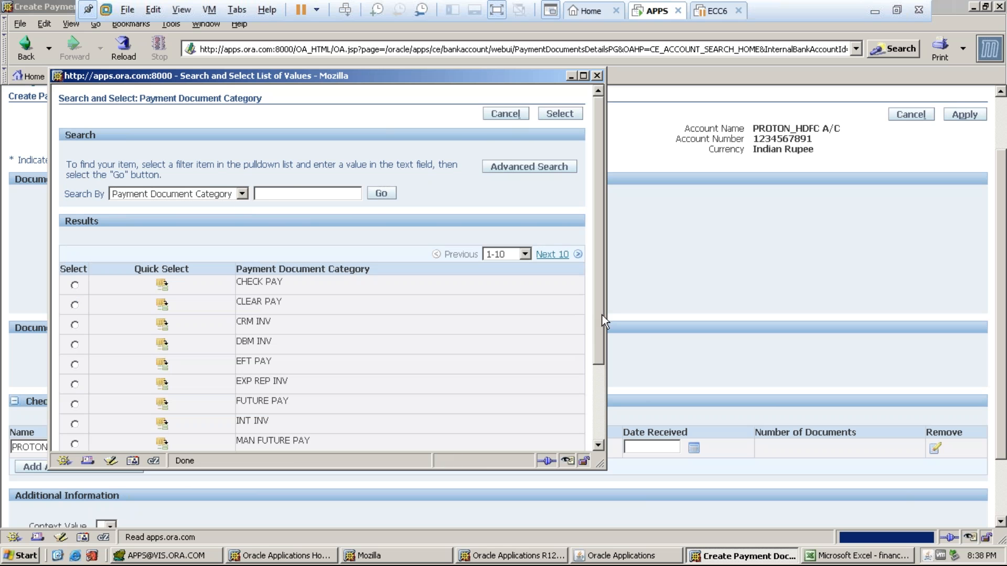
left_click_drag(602, 315, 596, 369)
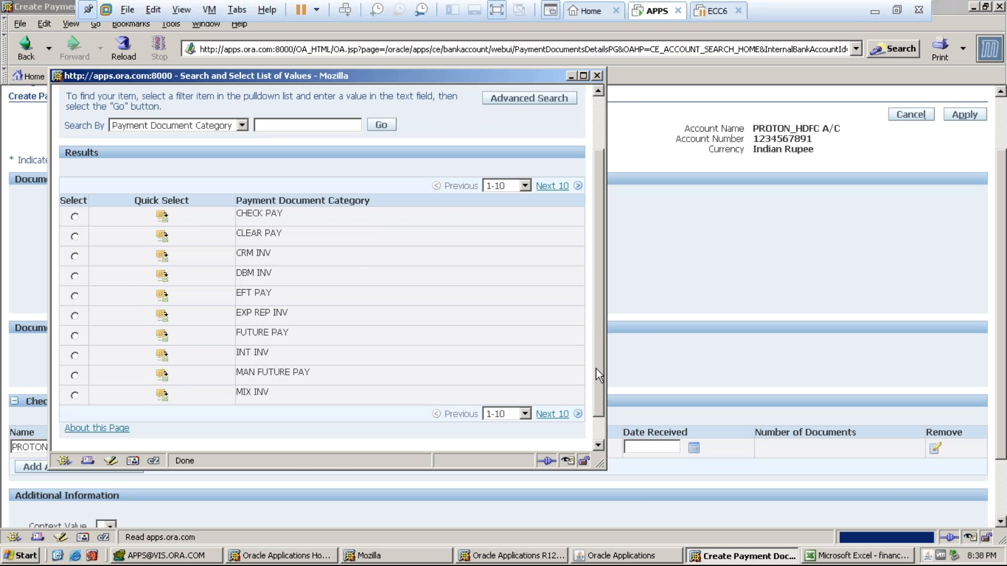
left_click(552, 414)
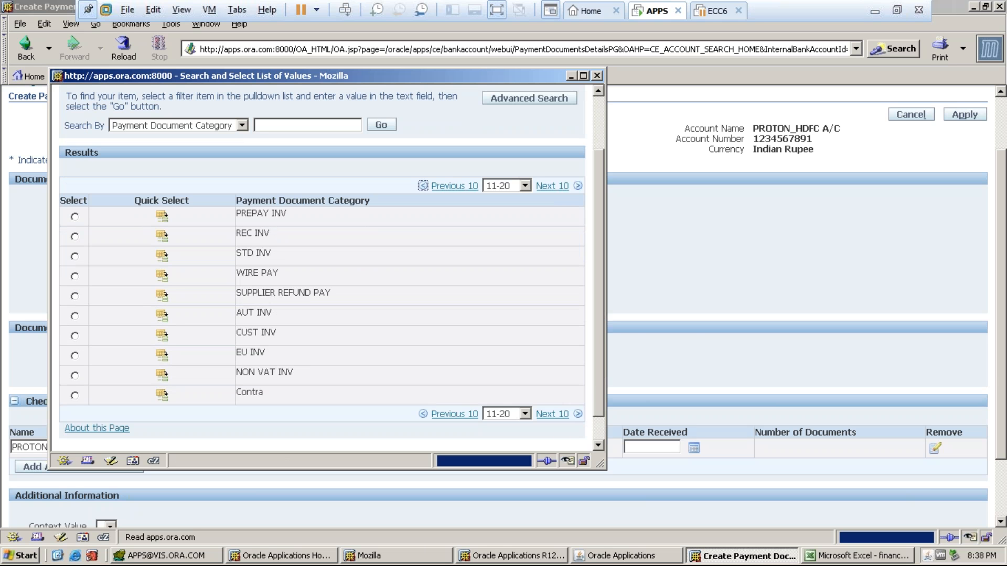
left_click(540, 414)
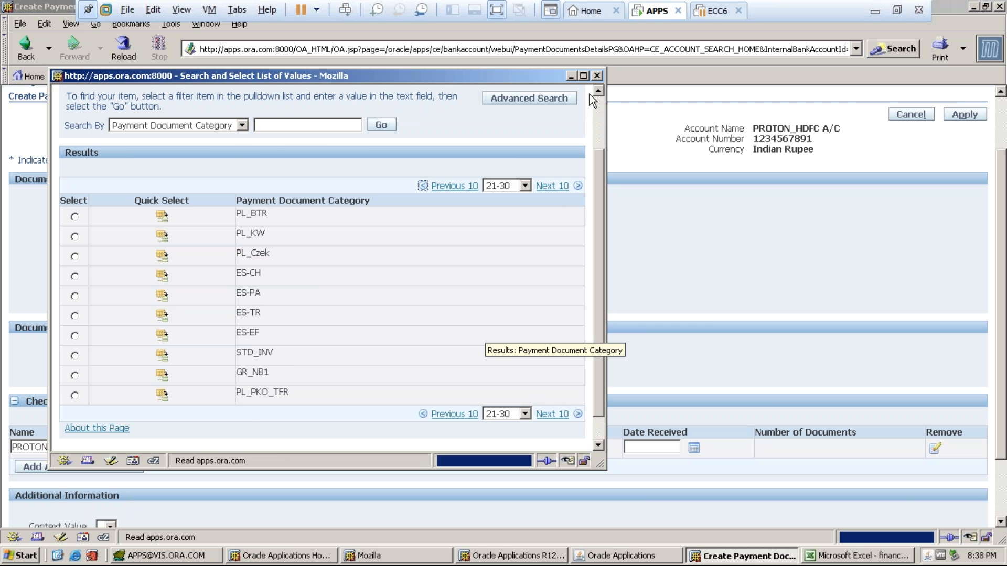
left_click(597, 76)
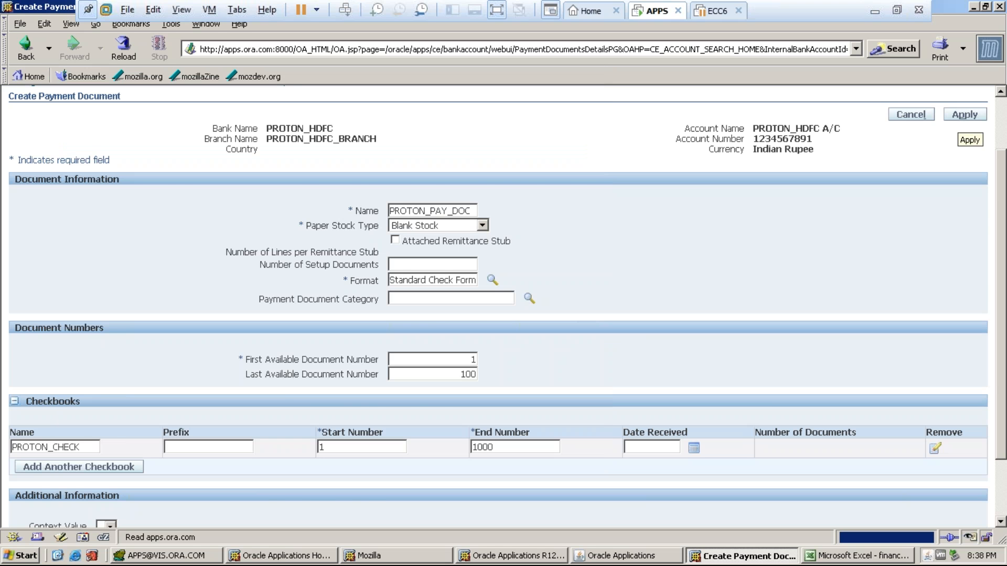
- Fix the checkbook range error with last document number 1000, apply PROTON_PAY_DOC, and close the window
left_click(965, 114)
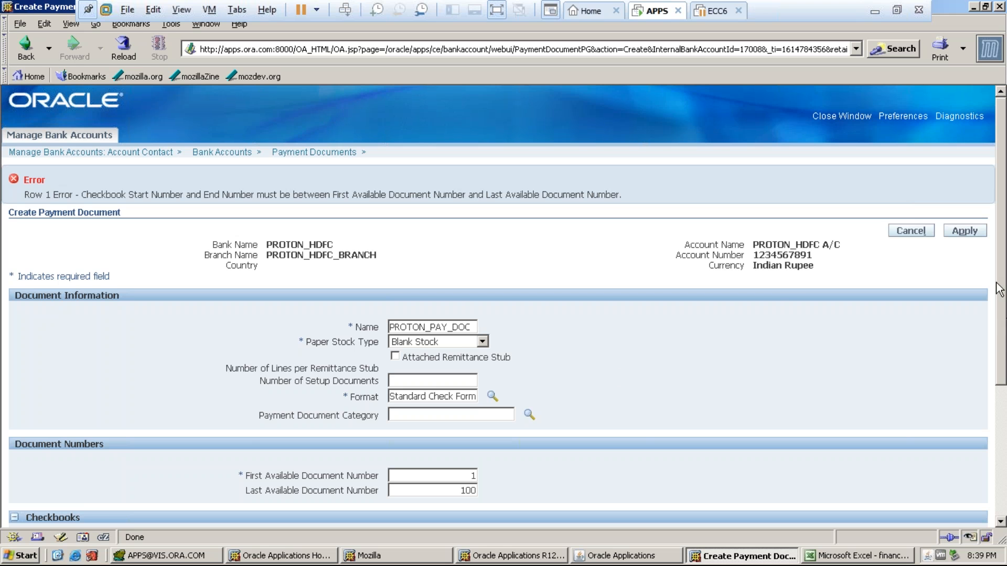
left_click_drag(999, 289, 1001, 303)
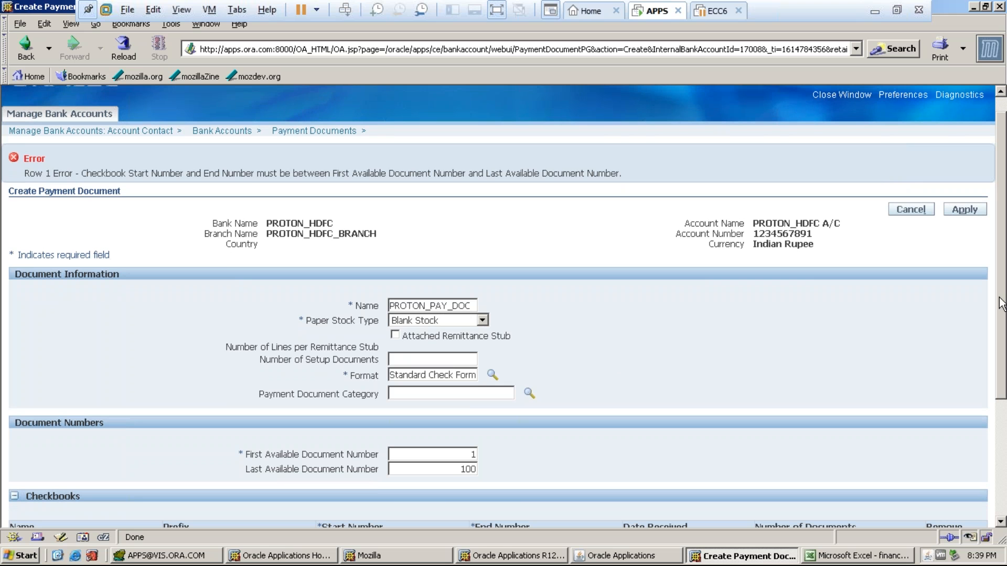
left_click_drag(1002, 303, 1004, 329)
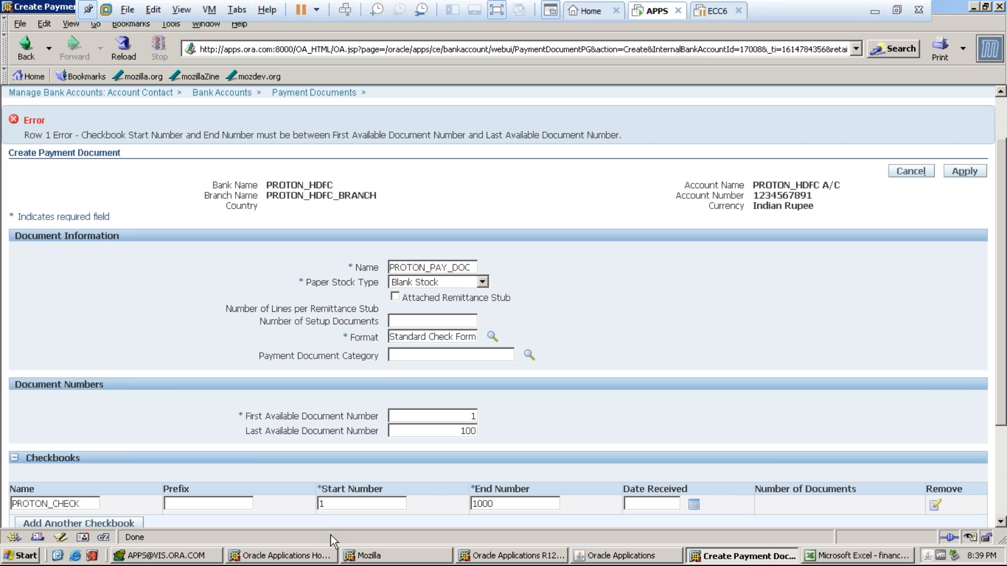
left_click(476, 430)
type("0")
left_click(966, 173)
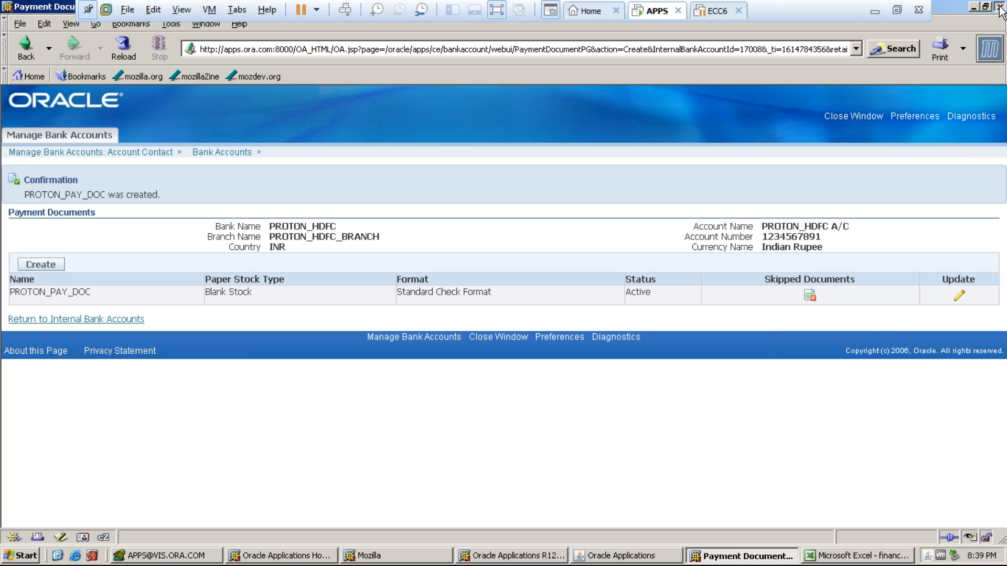
left_click(1000, 9)
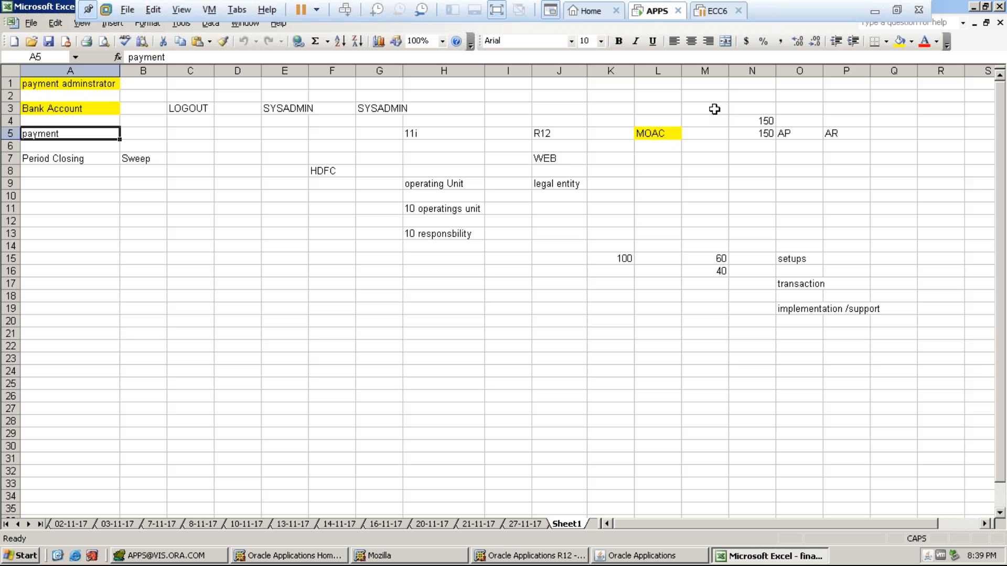
- Fill the A5 payment note yellow in Excel and return to Oracle Applications
left_click(900, 41)
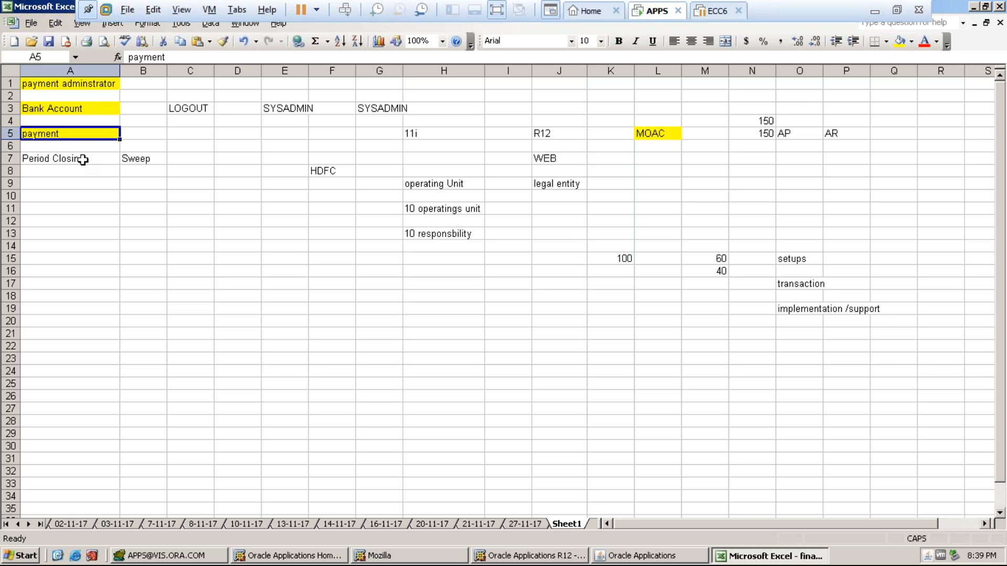
left_click(49, 158)
left_click(47, 138)
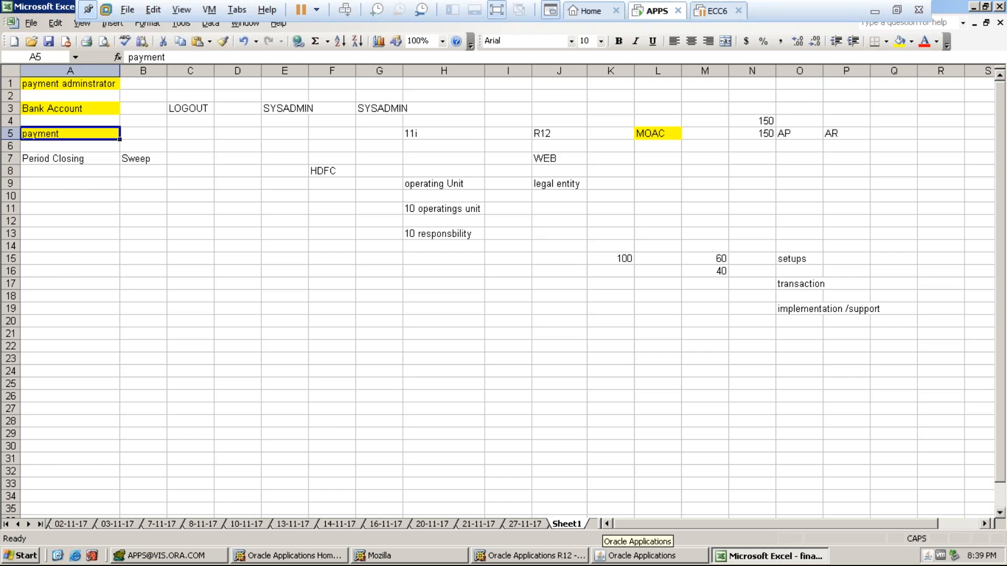
left_click(643, 555)
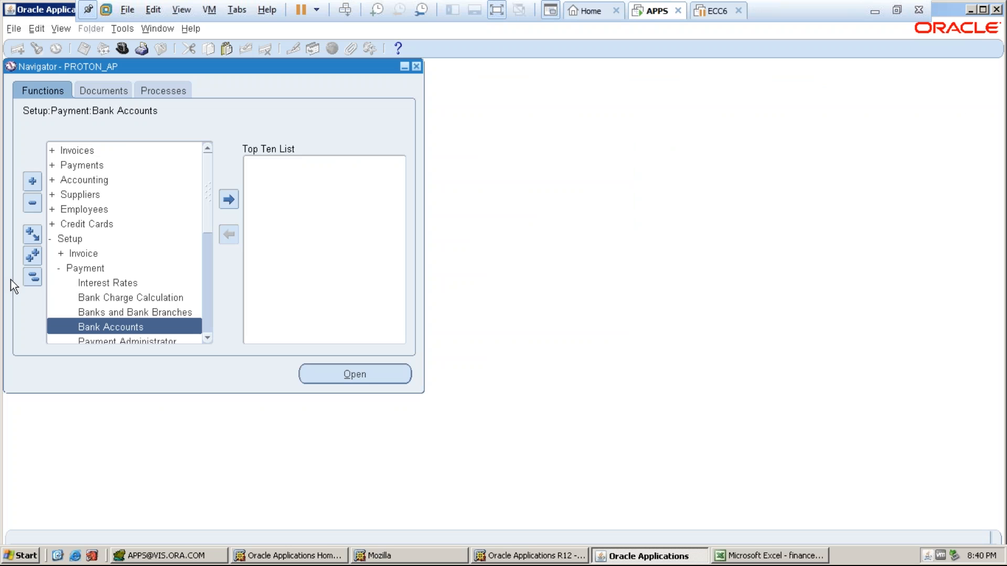
- Expand Payments > Entry in the PROTON_AP Navigator and open the Payments form
left_click(32, 277)
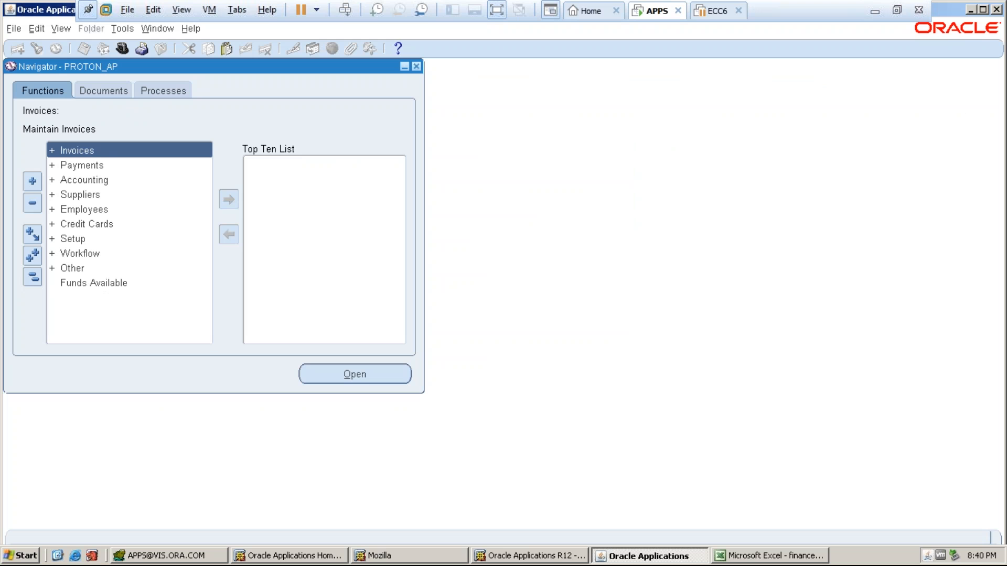
double_click(87, 164)
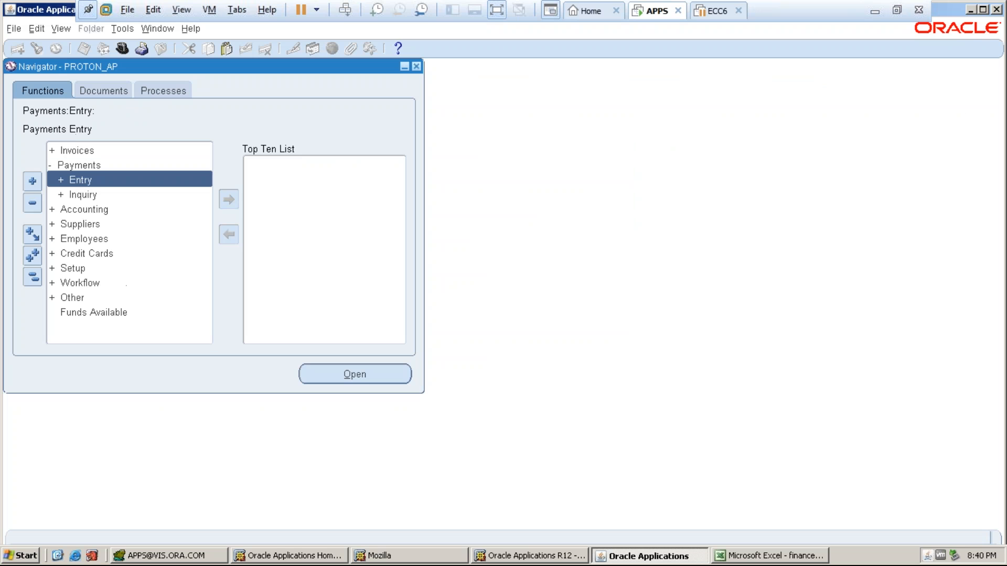
double_click(80, 185)
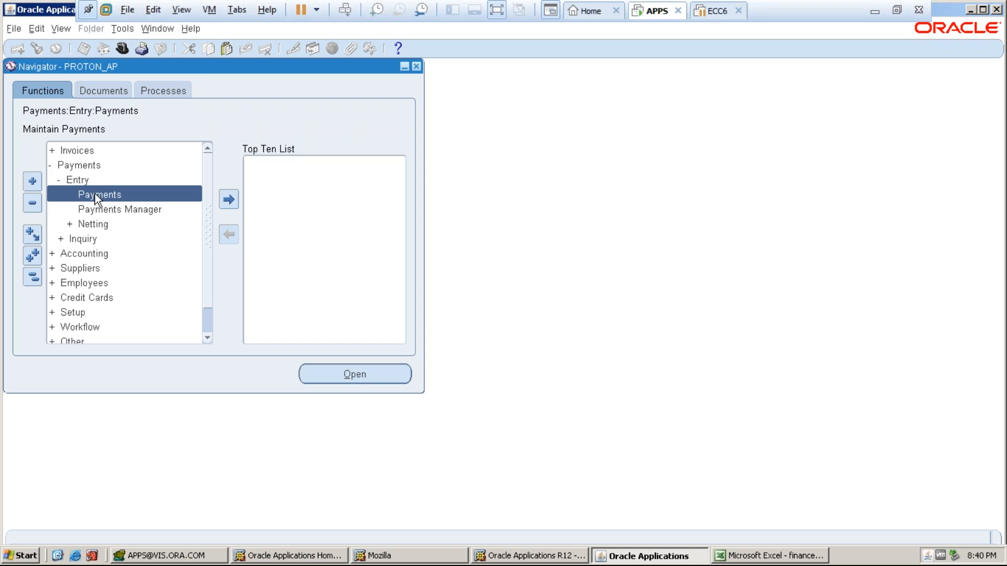
double_click(77, 152)
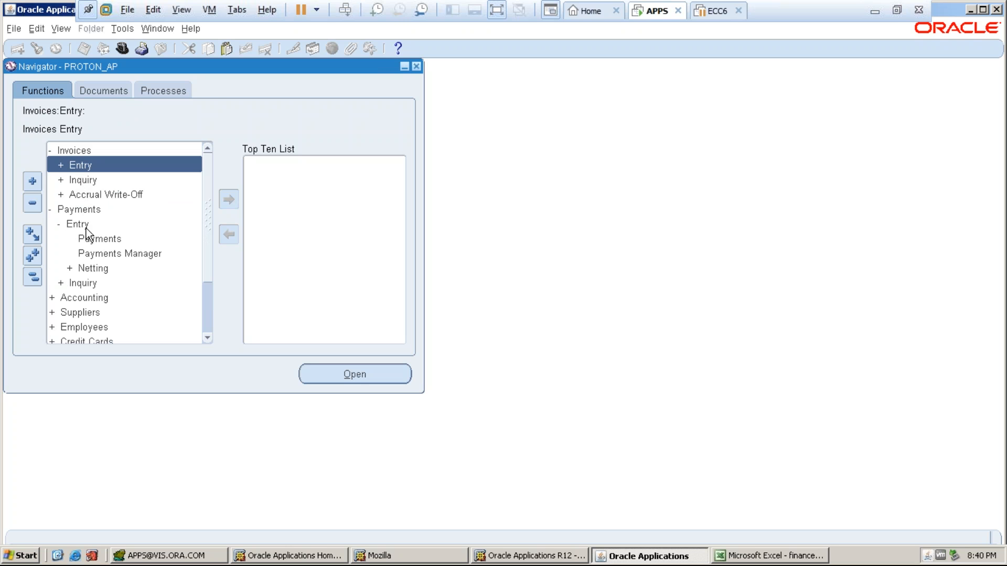
double_click(87, 240)
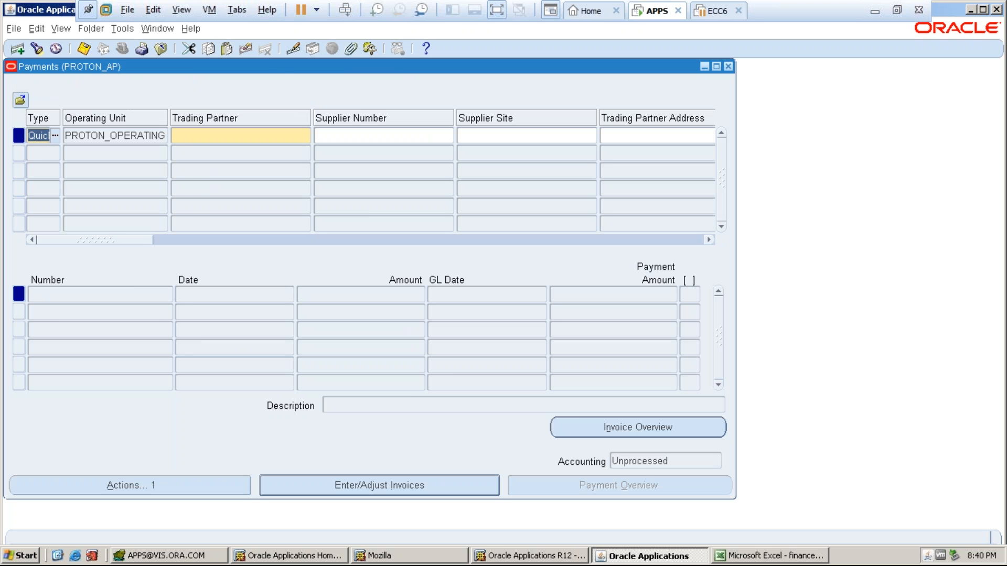
- Open the payment search window and close it without searching
left_click(36, 48)
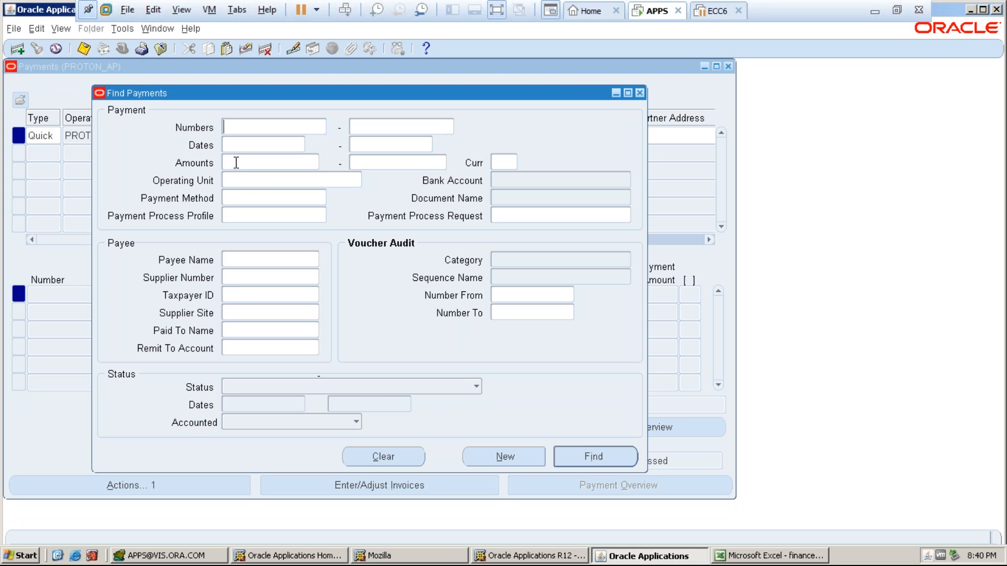
left_click(238, 215)
left_click(628, 92)
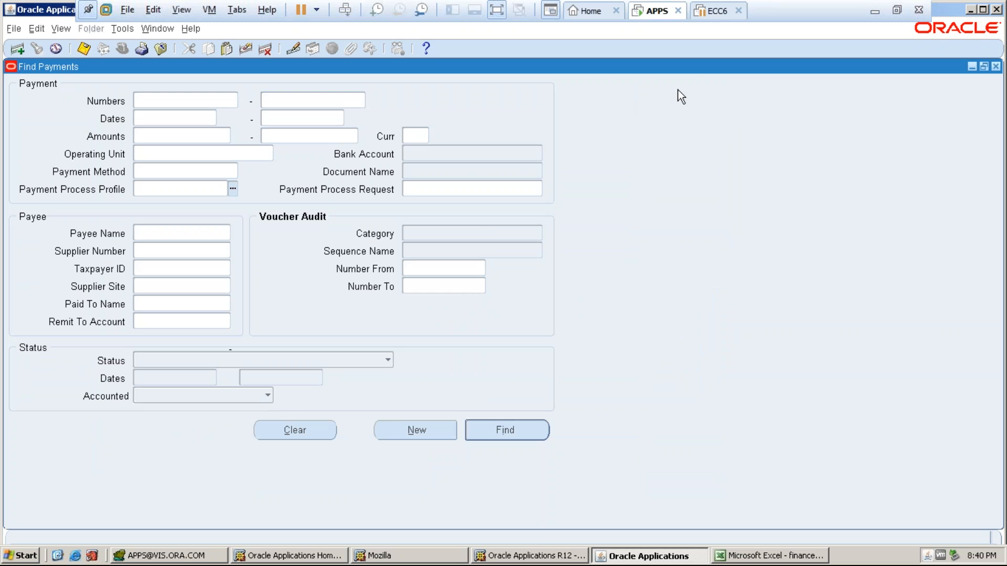
left_click(996, 66)
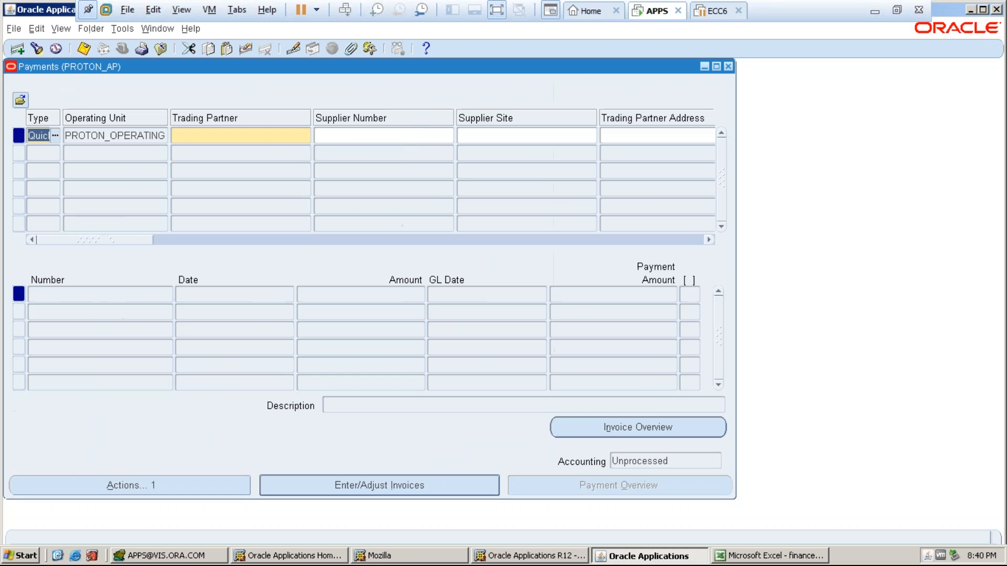
- Enter PROTON_SUPPLIER as the trading partner on the quick payment
key("Tab")
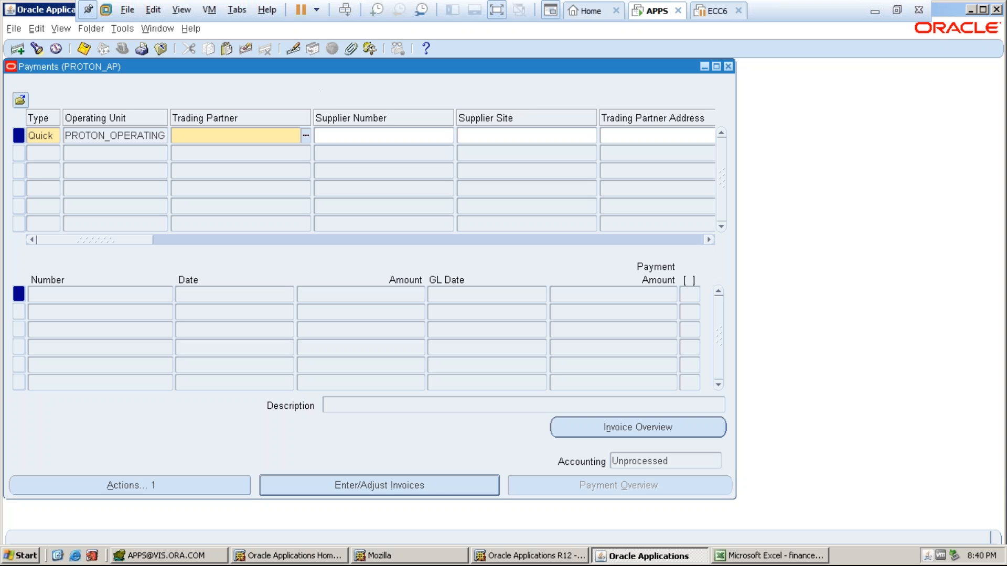
type("PROTON")
key("Tab")
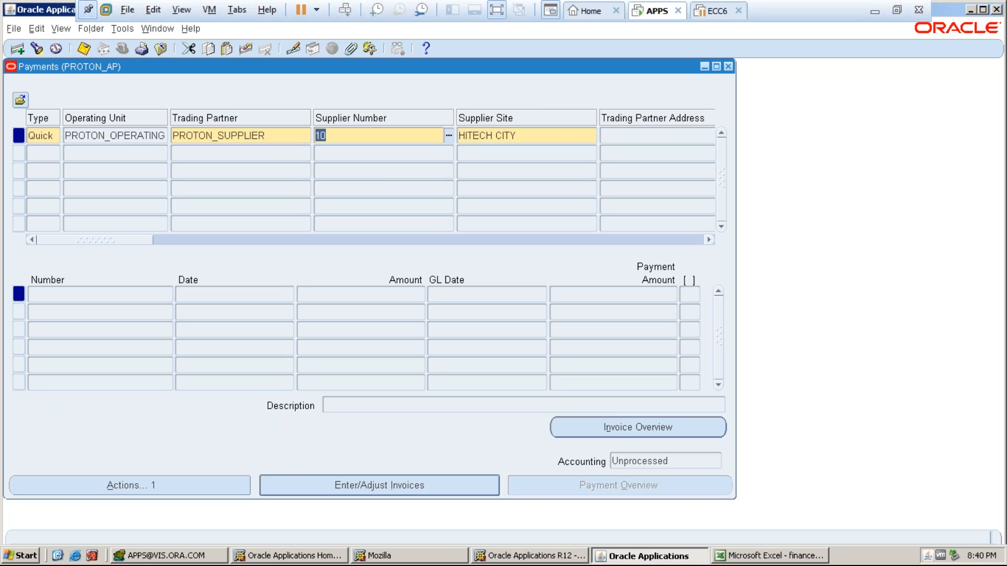
key("Tab")
key("Tab")
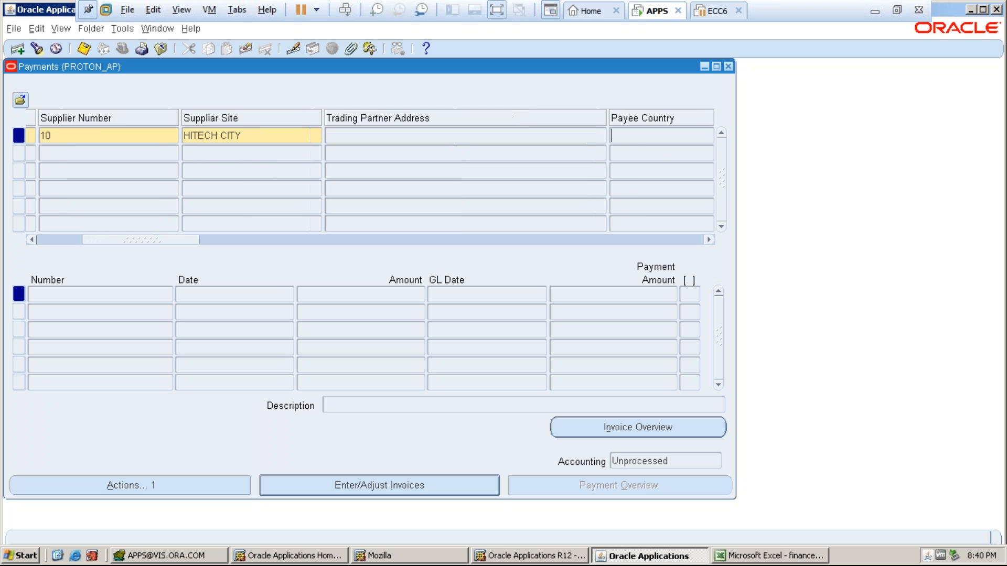
key("Tab")
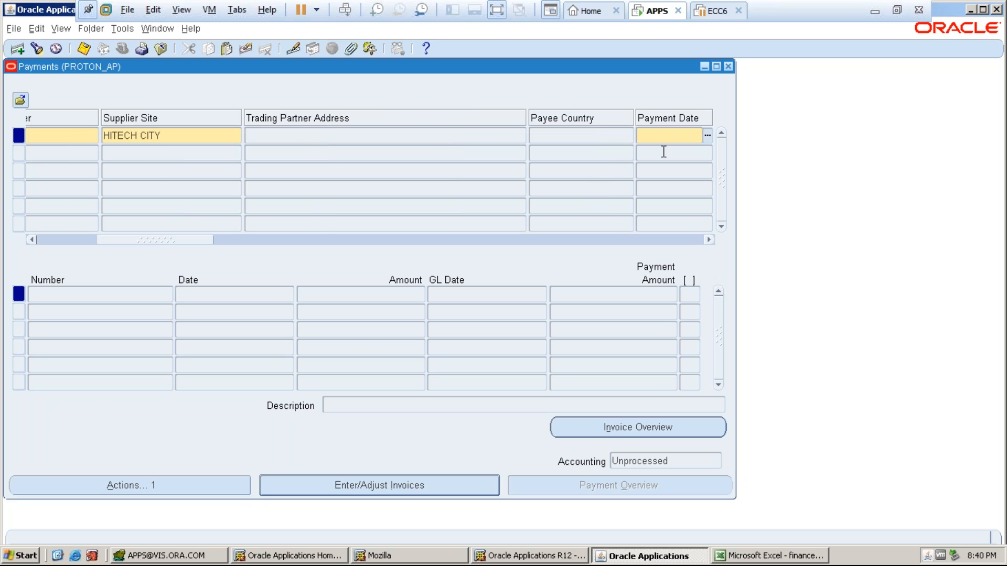
- Set the payment date to 04-DEC-2017 and dismiss the closed-period error
key("ctrl+l")
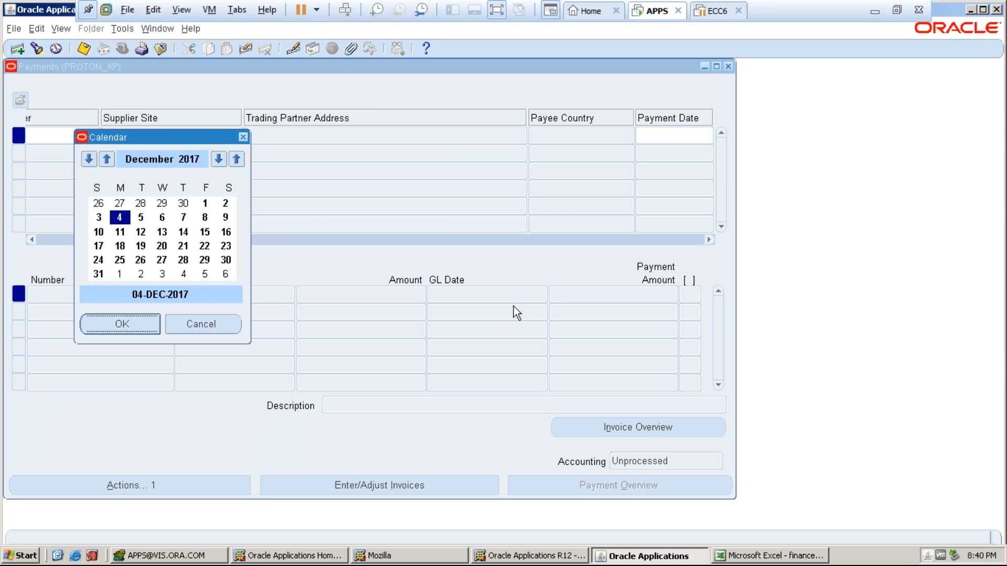
left_click(152, 323)
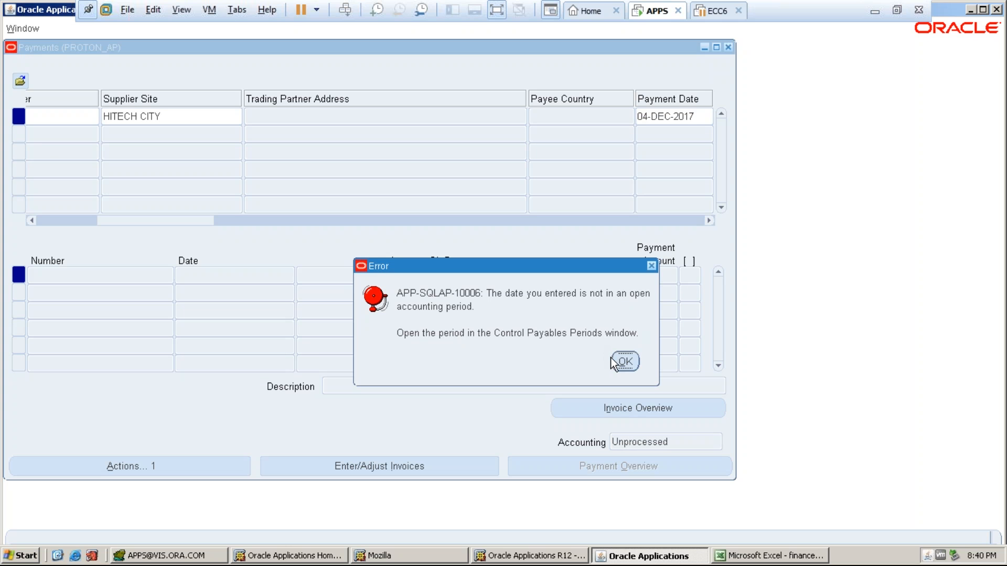
left_click(625, 361)
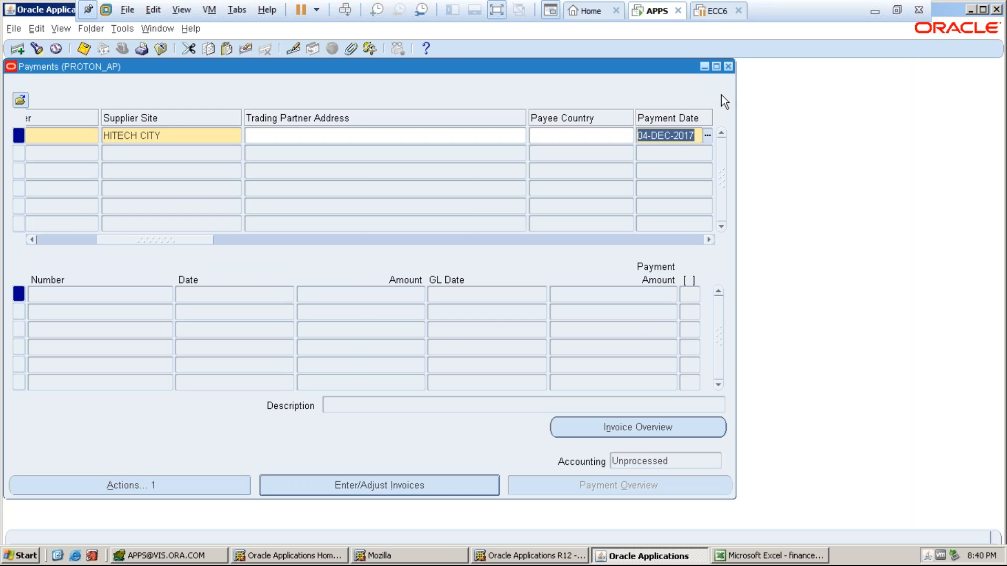
key("Tab")
key("shift+Tab")
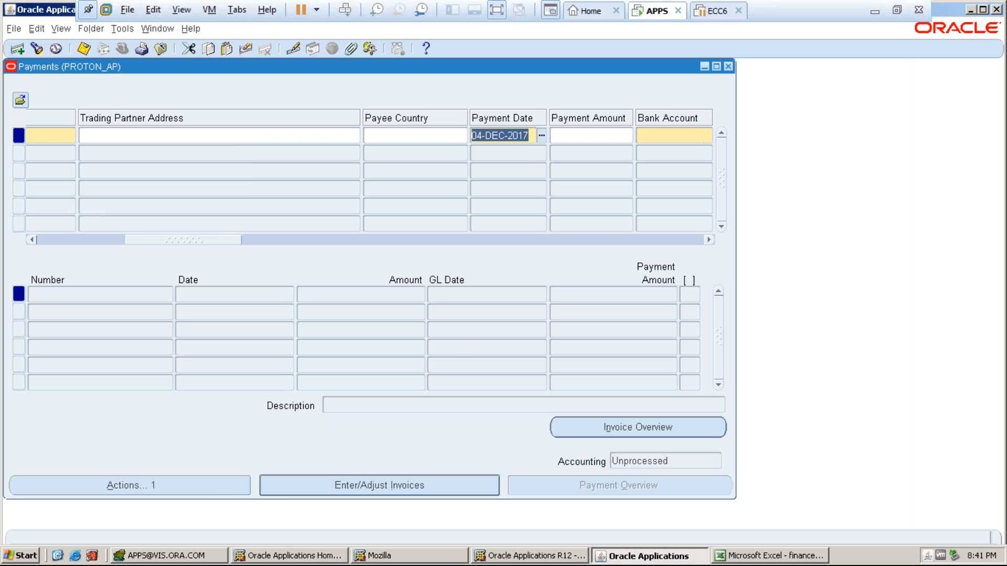
- Close the Payments form and open Accounting > Control Payables Periods
left_click(728, 66)
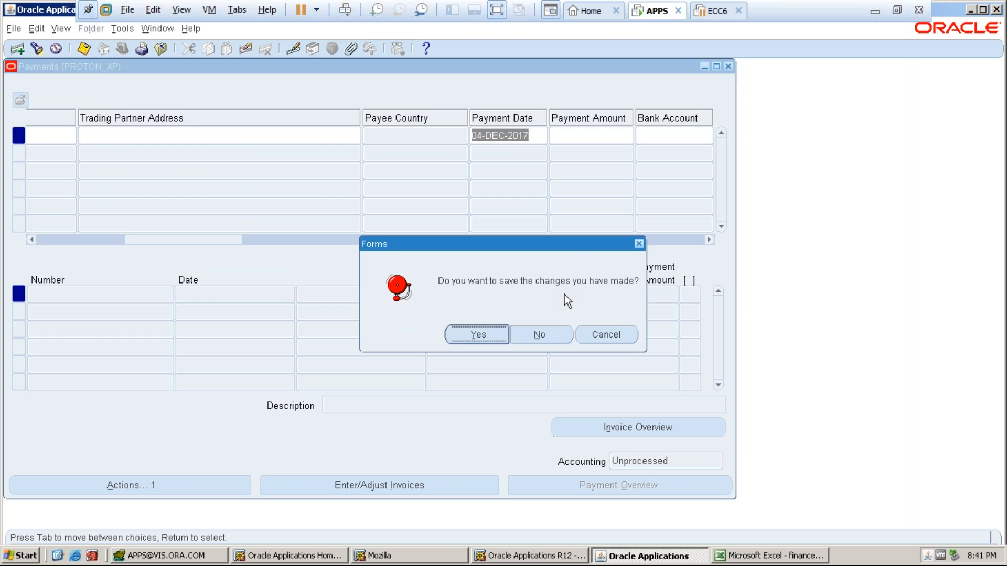
key("Return")
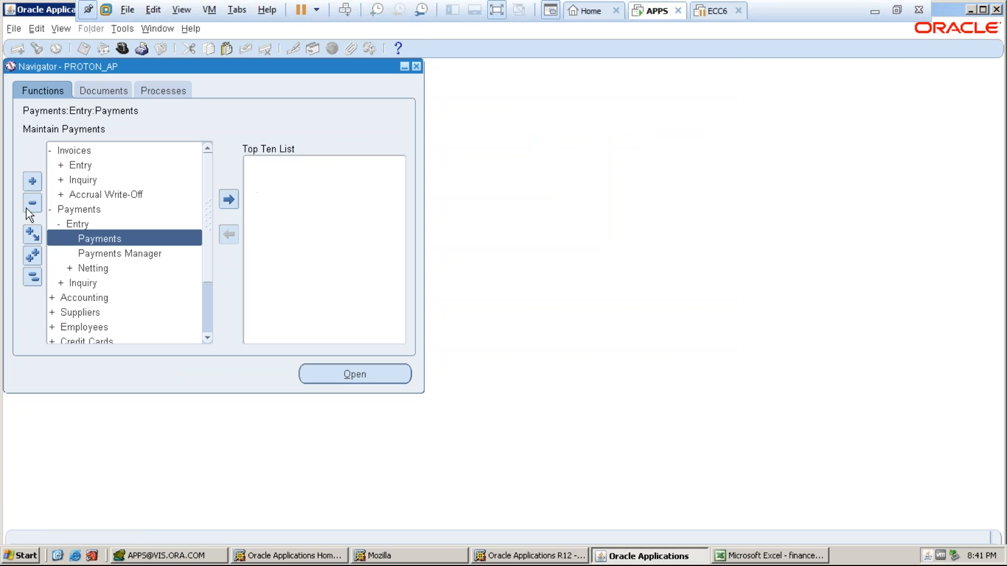
left_click(33, 276)
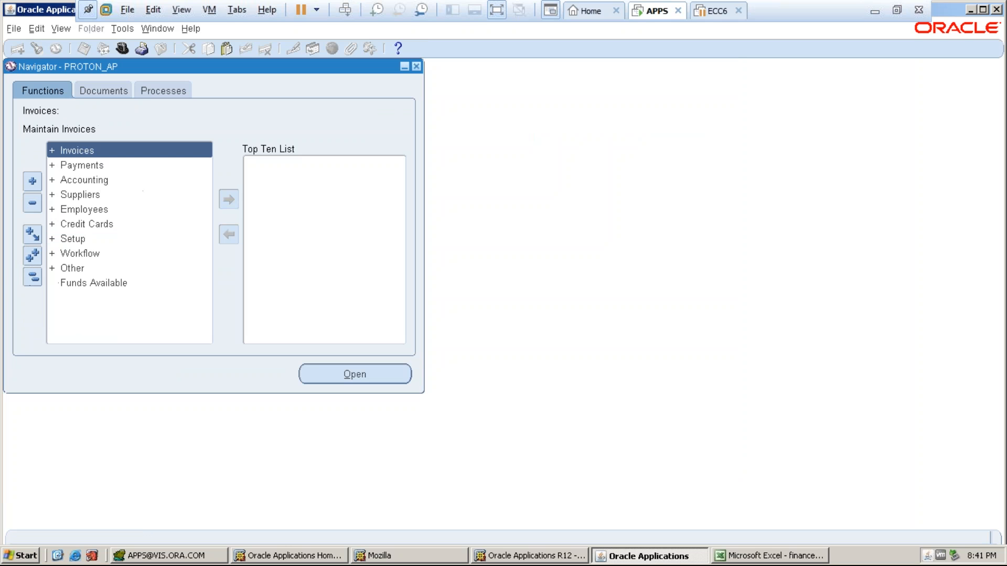
double_click(83, 180)
double_click(89, 196)
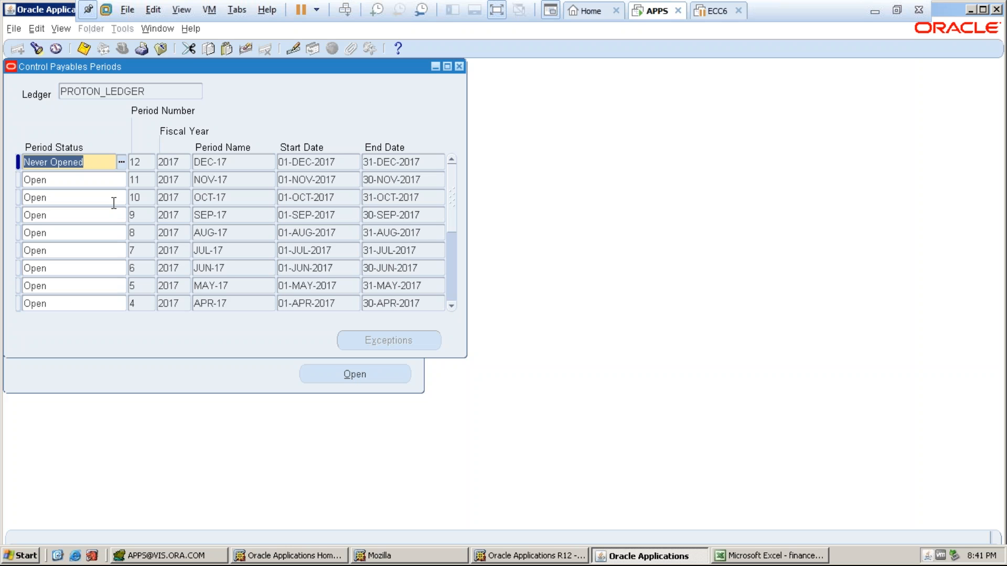
- Set the DEC-17 period status to Open, save, and close the form
left_click(97, 181)
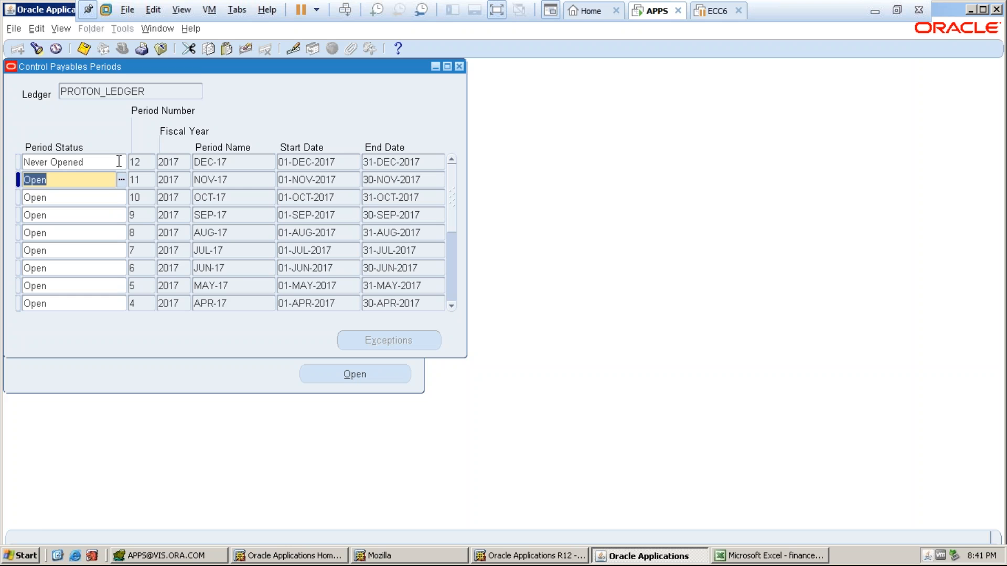
left_click(124, 161)
left_click(124, 161)
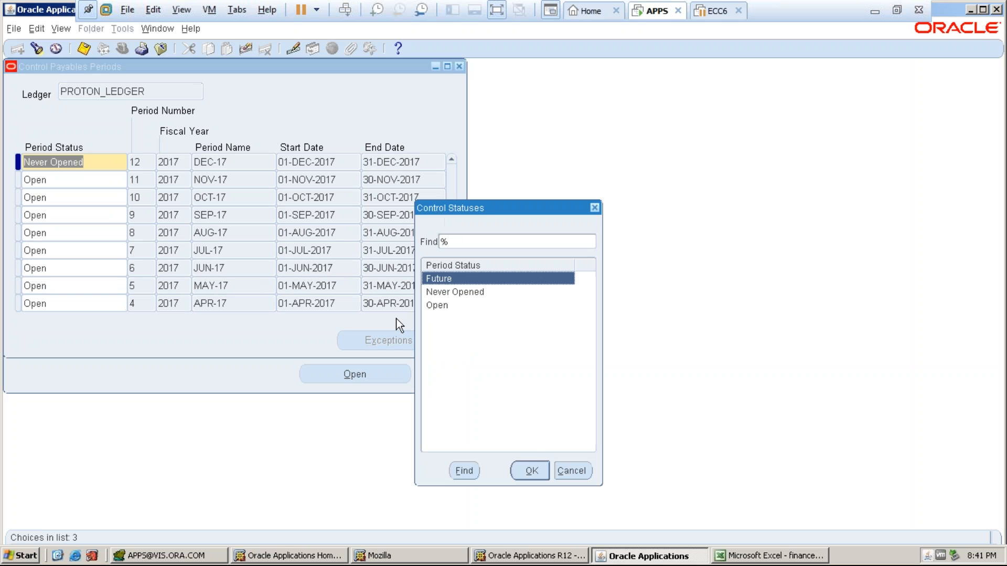
left_click(437, 307)
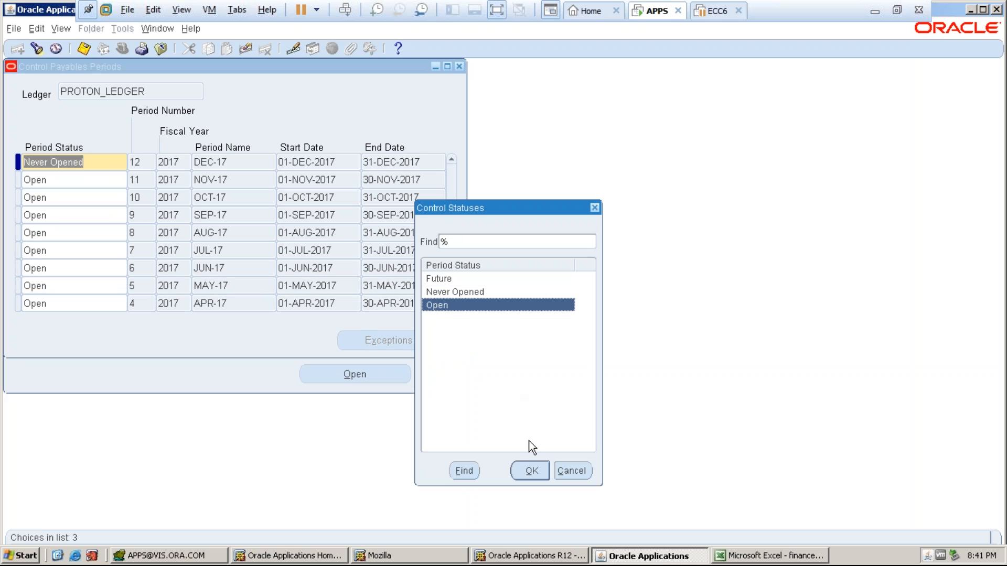
left_click(530, 470)
key("ctrl+s")
left_click(459, 66)
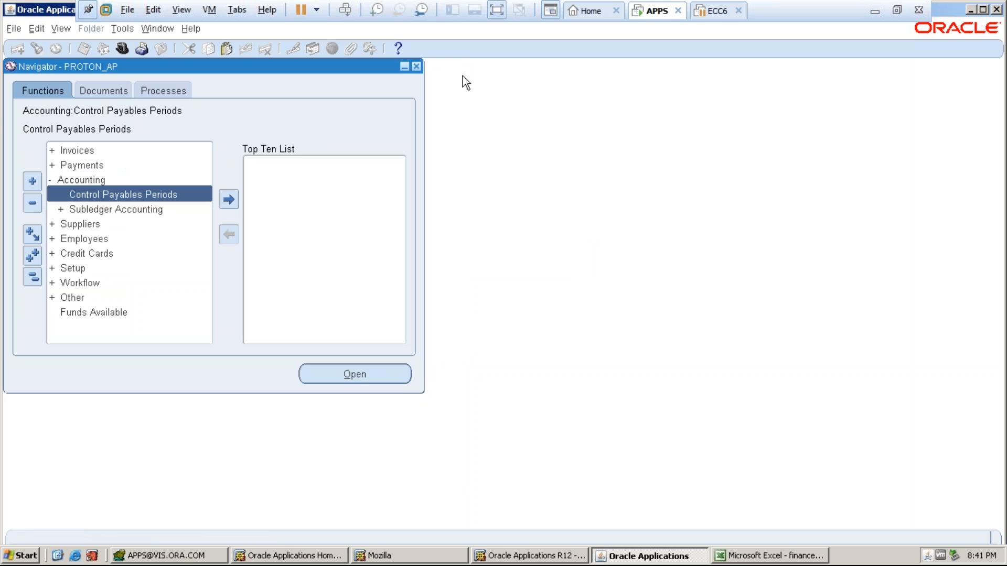
- Reopen the Payments entry form from the Navigator
double_click(103, 160)
left_click(83, 183)
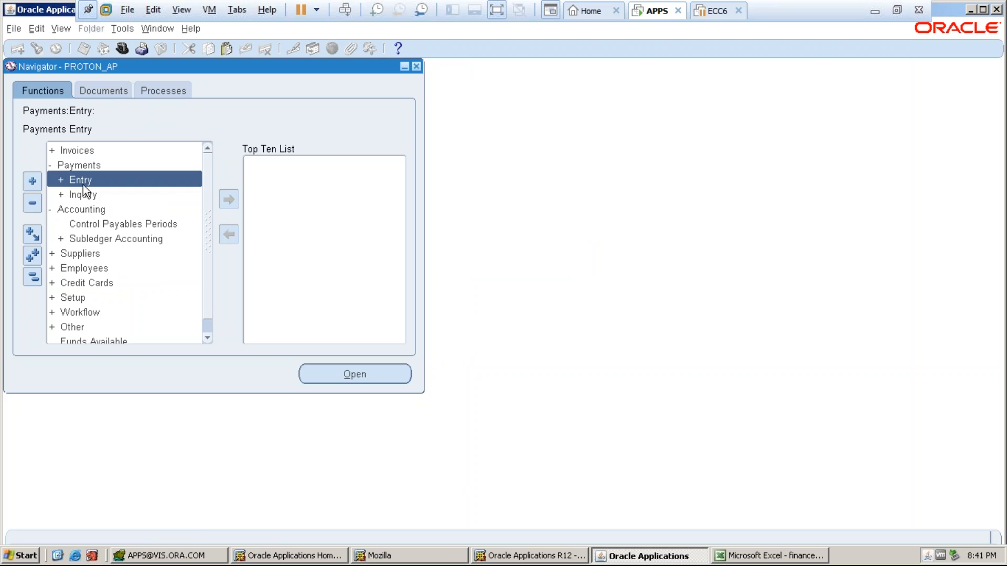
double_click(82, 185)
left_click(83, 193)
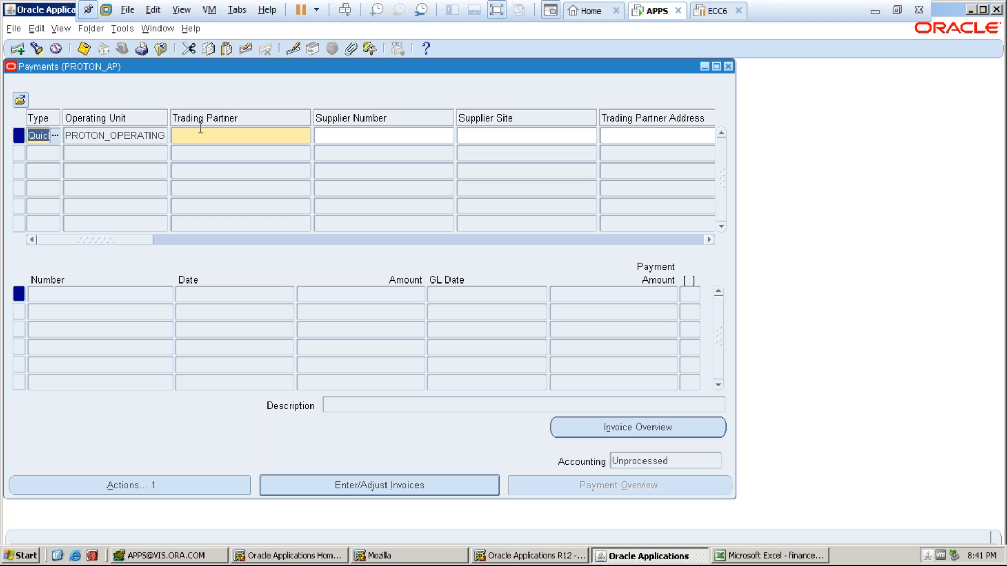
- Enter trading partner PROTON_SUPPLIER and payment date 04-DEC-2017
left_click(201, 129)
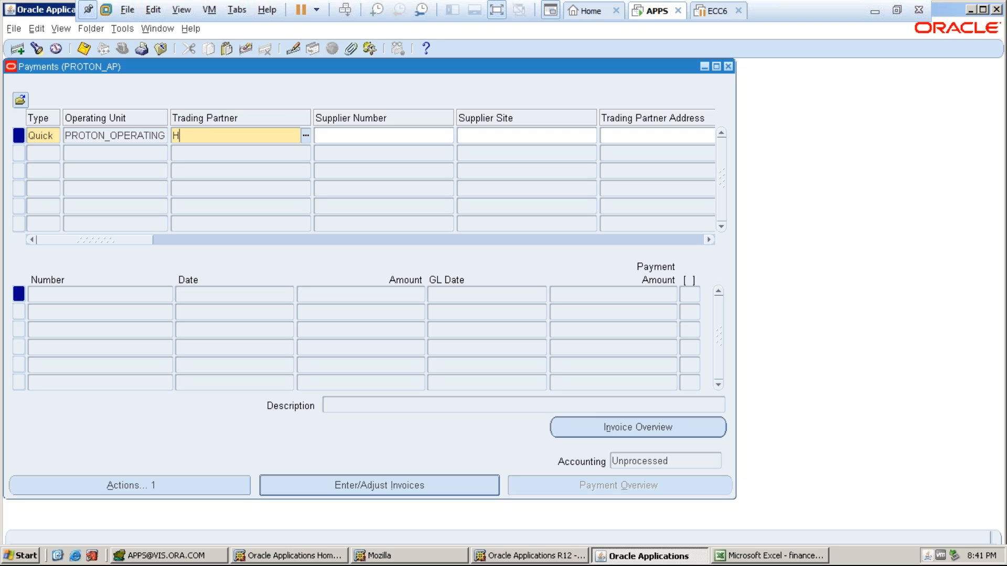
type("PROTON")
key("Tab")
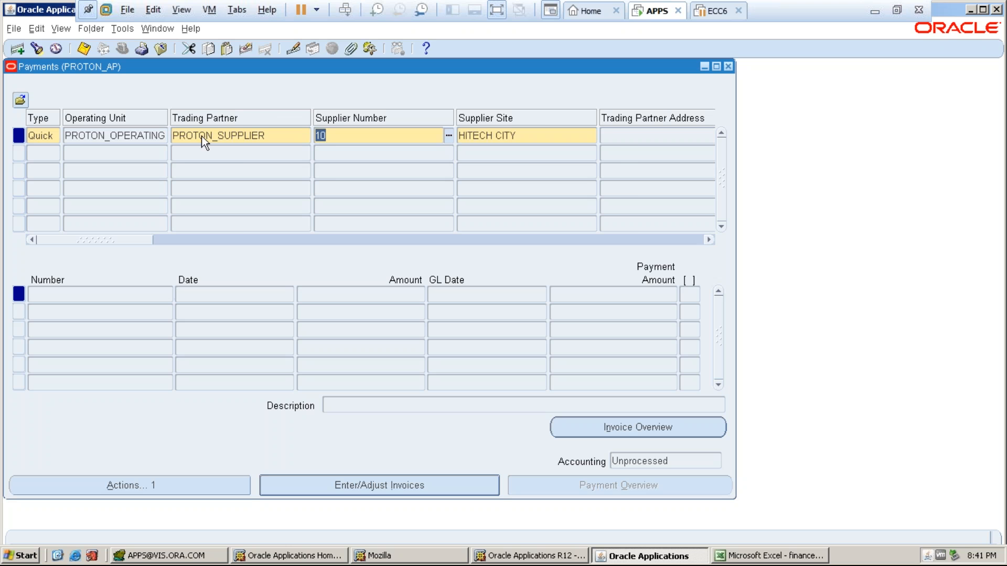
key("Tab")
key("Tab")
key("Tab")
key("Tab")
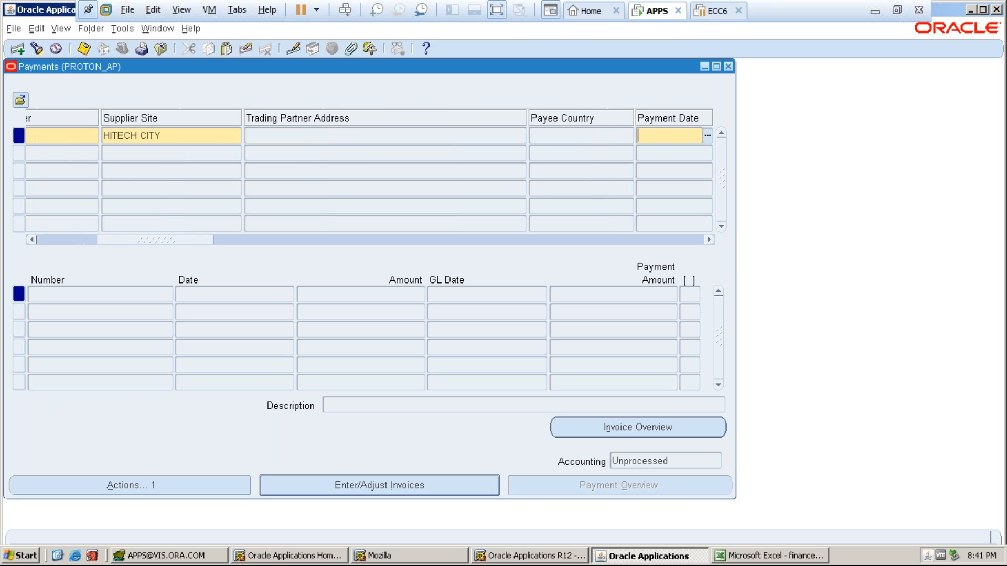
left_click(474, 136)
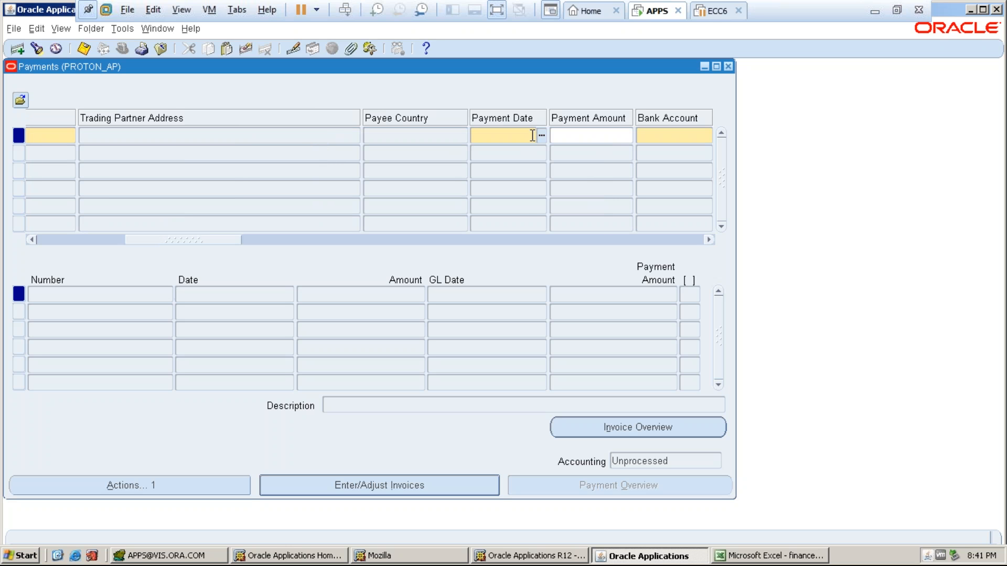
key("ctrl+l")
left_click(122, 324)
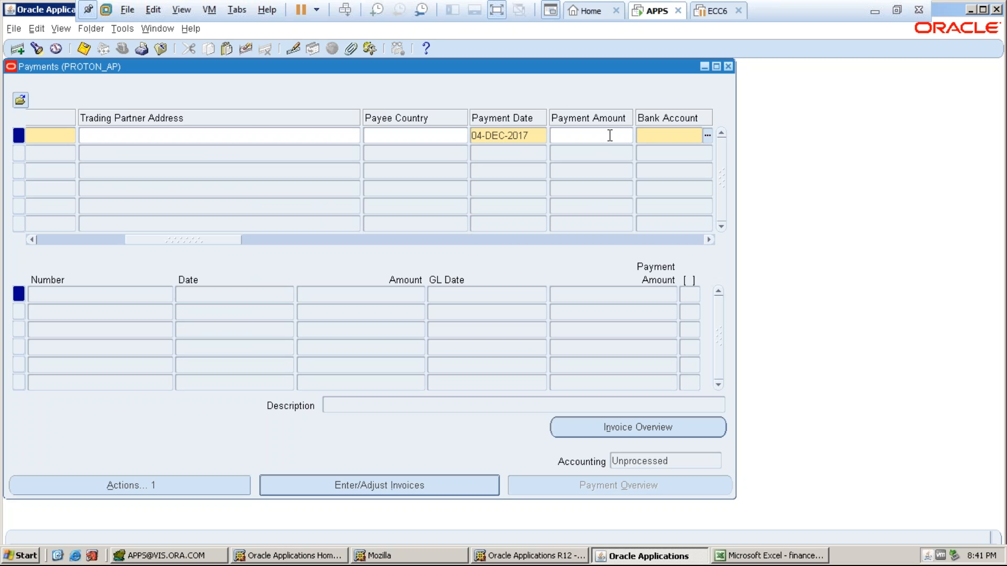
- Choose PROTON_HDFC A/C as the payment's bank account
left_click(706, 136)
type("%")
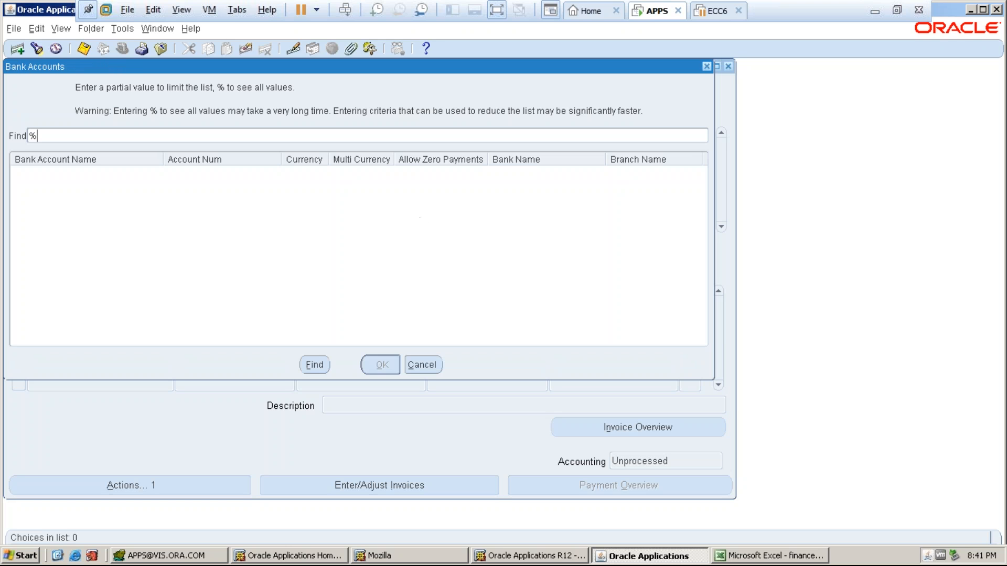
key("Return")
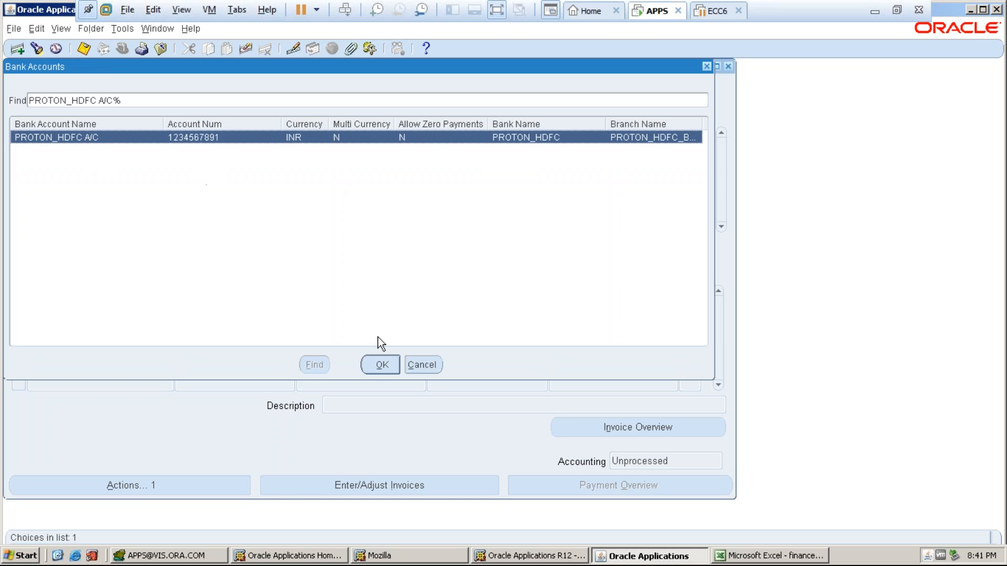
left_click(380, 365)
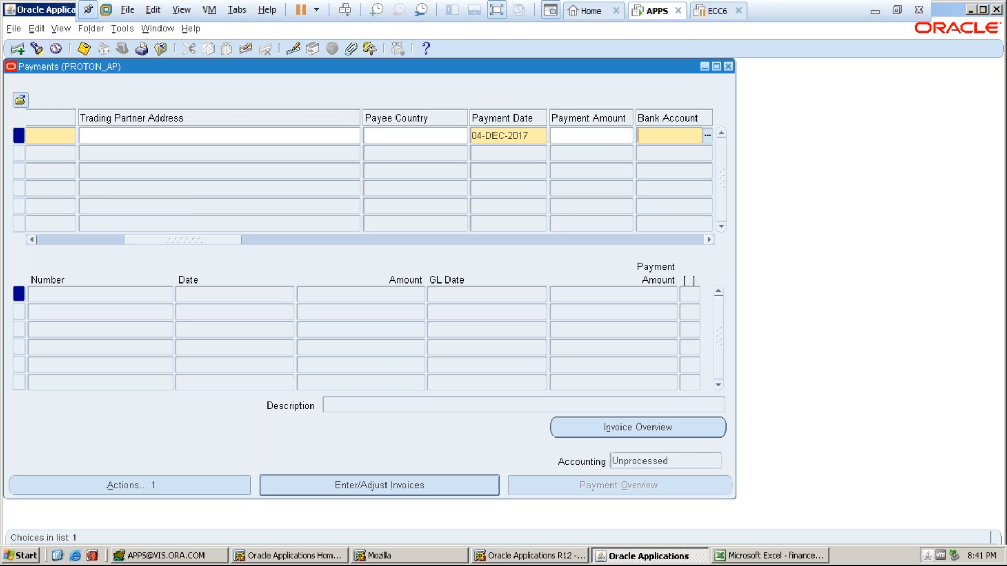
- Keep Check as the payment method and select payment document PROTON_PAY_DOC
key("Tab")
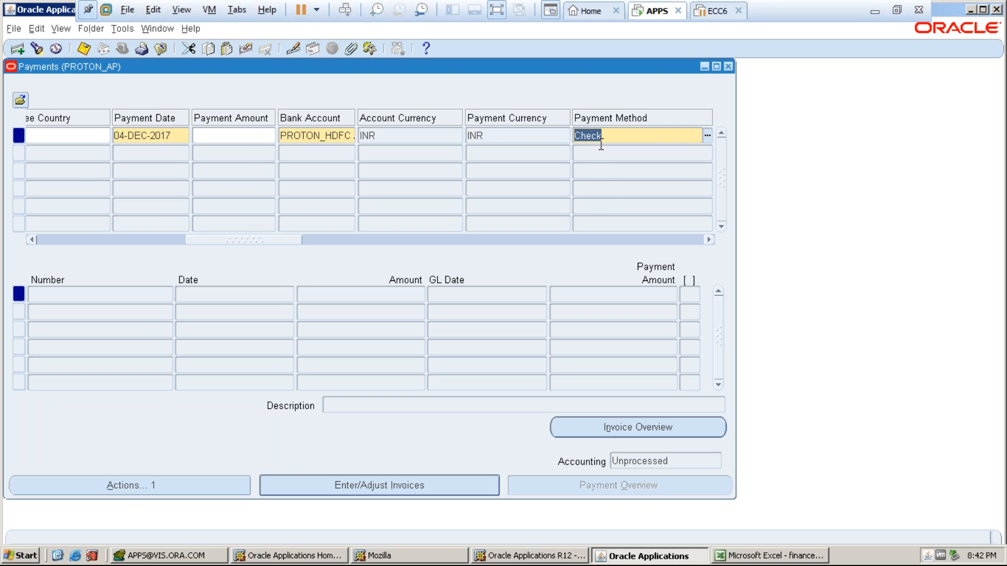
key("Tab")
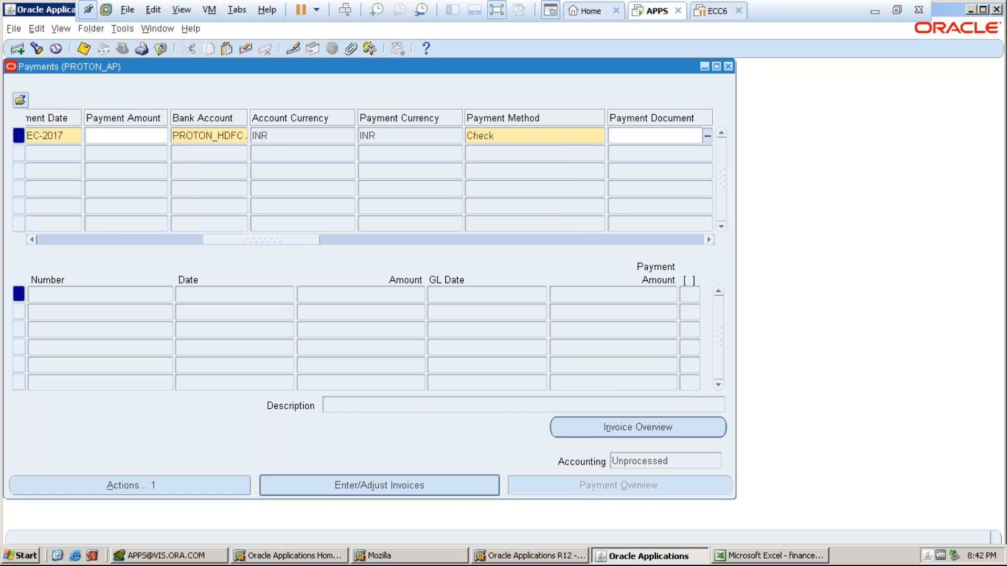
left_click(708, 135)
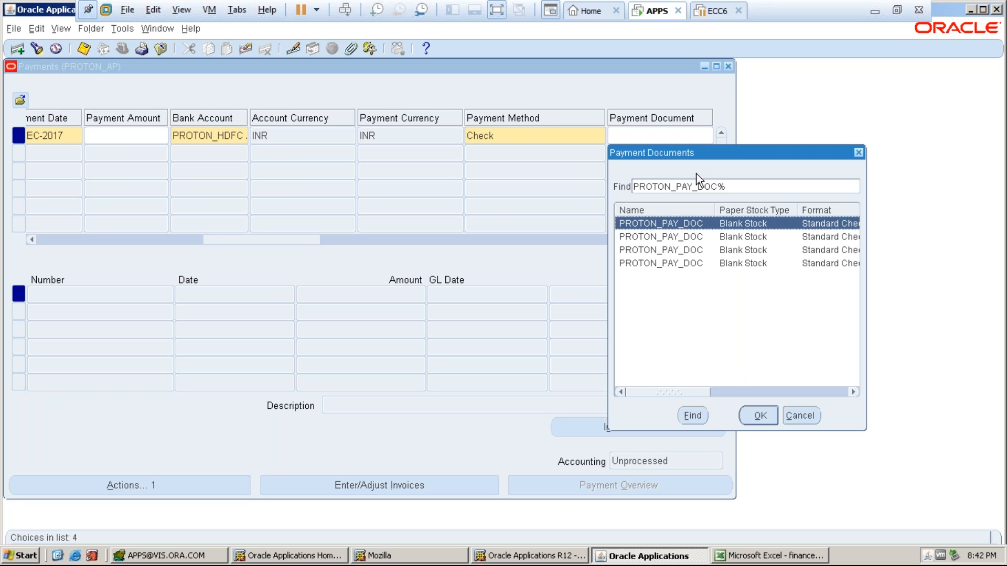
left_click_drag(686, 388, 815, 405)
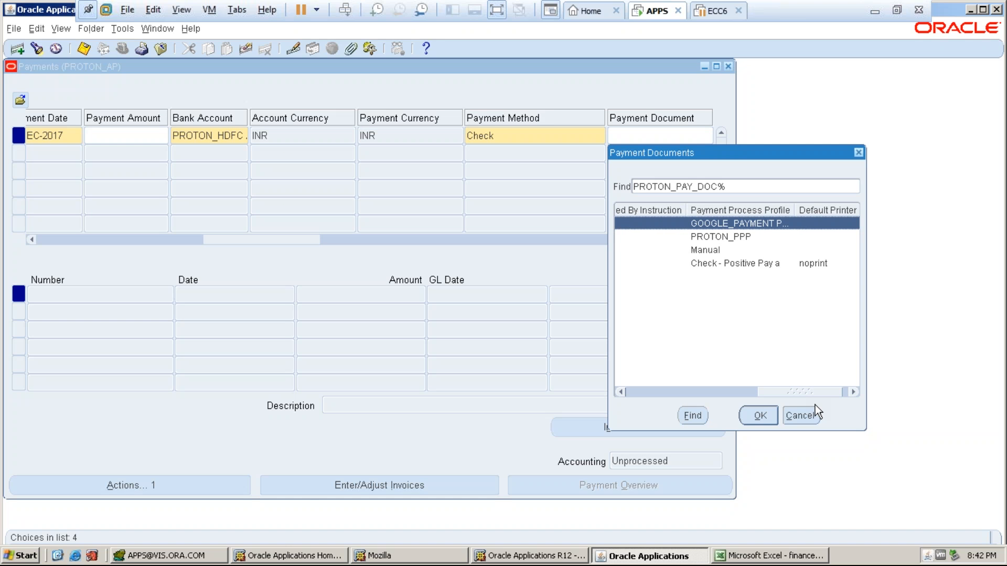
left_click(716, 236)
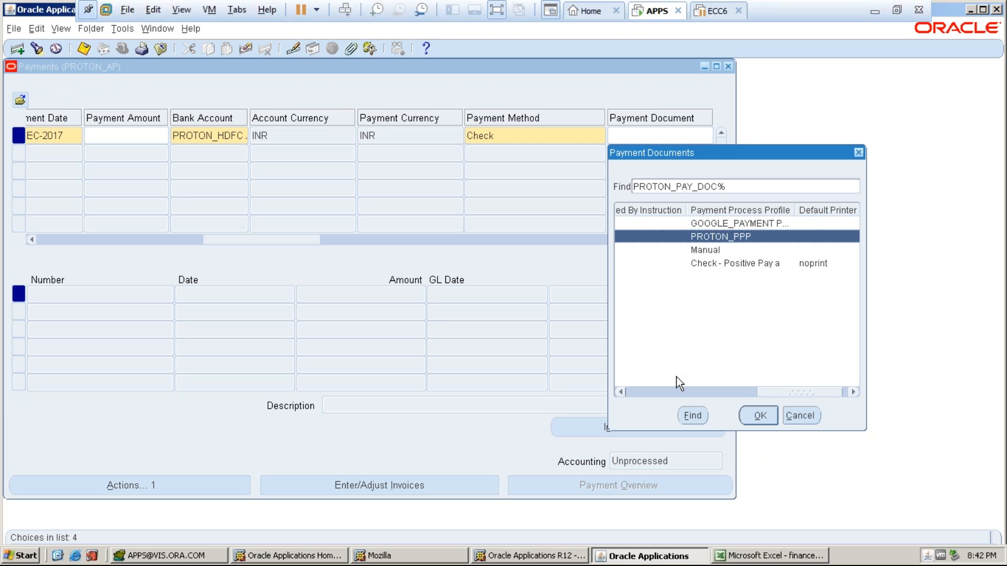
left_click_drag(750, 393, 786, 376)
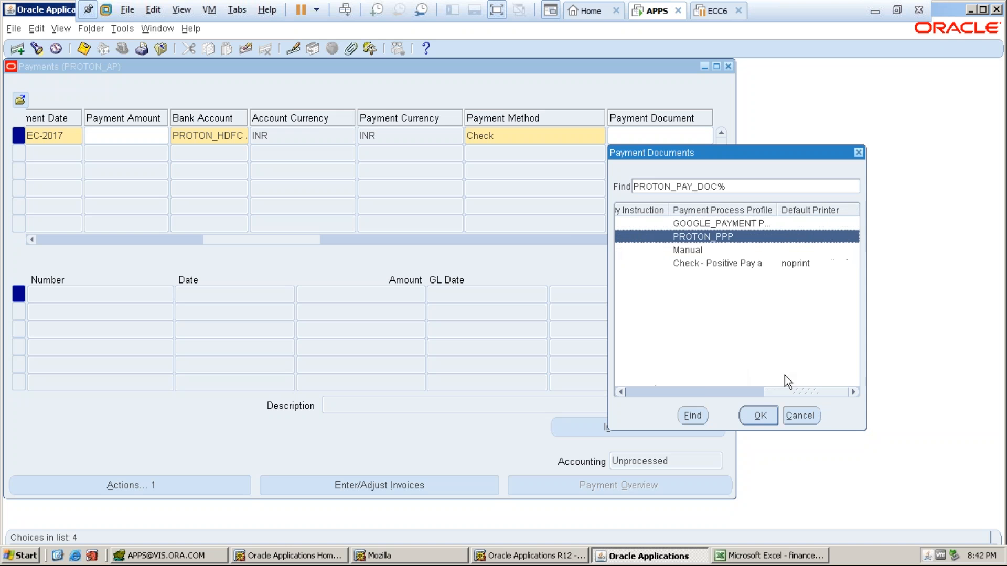
left_click(759, 415)
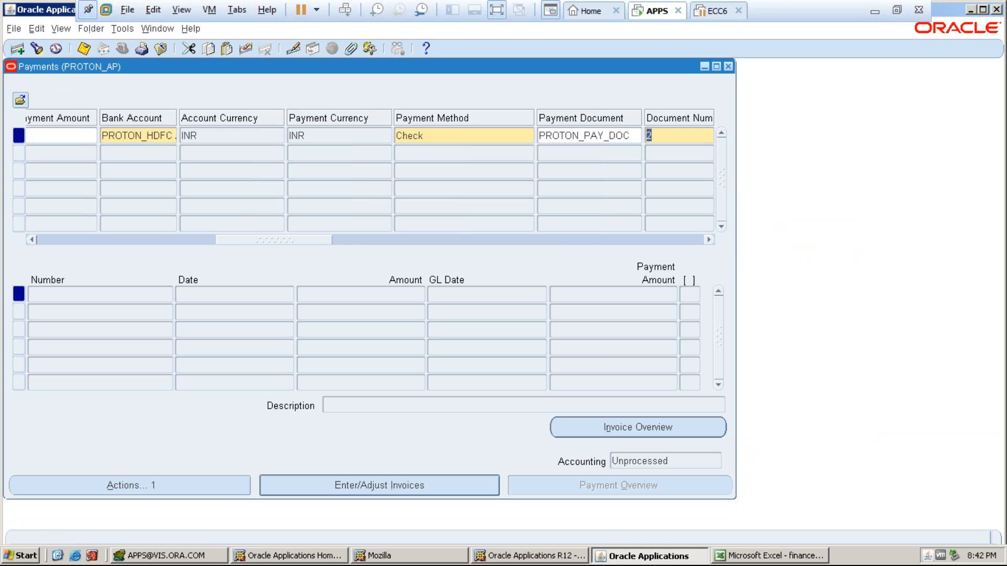
- Accept profile PROTON_PPP and review the remit-to supplier fields
key("Tab")
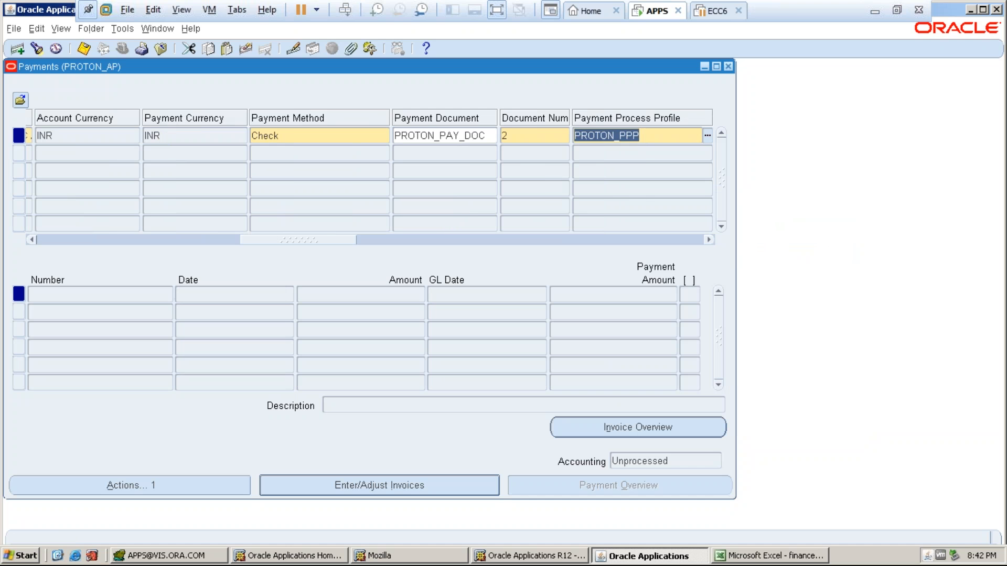
key("Tab")
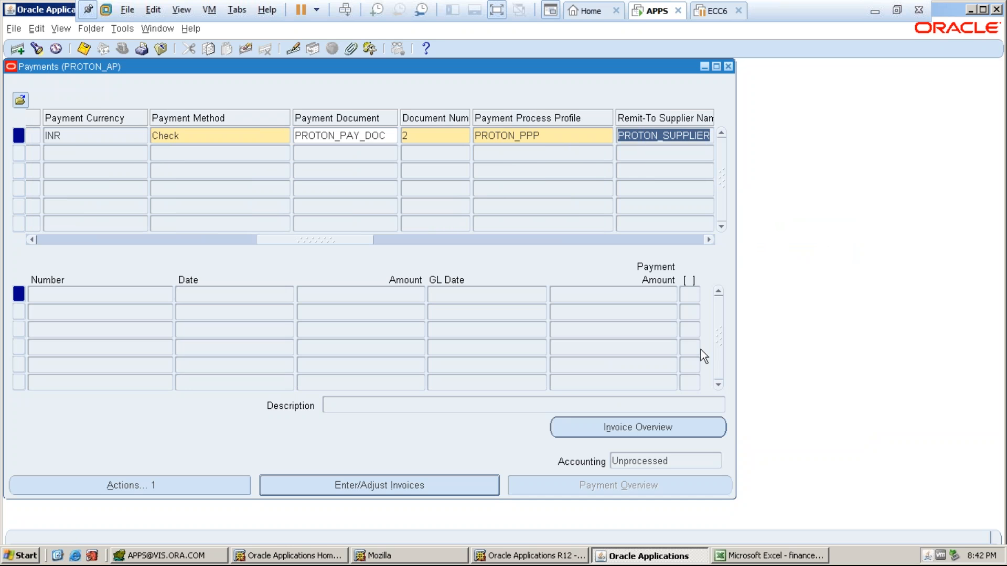
left_click_drag(355, 239, 749, 257)
key("shift+Tab")
key("shift+Tab")
key("shift+Tab")
key("shift+Tab")
key("shift+Tab")
key("shift+Tab")
key("shift+Tab")
key("shift+Tab")
key("shift+Tab")
key("shift+Tab")
key("shift+Tab")
key("shift+Tab")
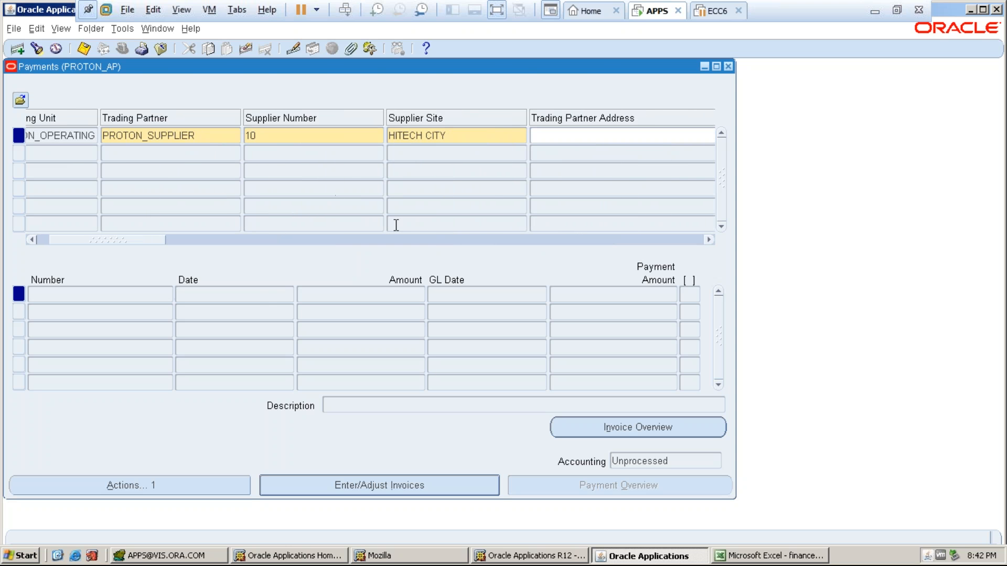
- Select invoice PRO1234: pay 9,700.00 after a 300.00 discount on 10,000.00 unpaid
left_click(259, 295)
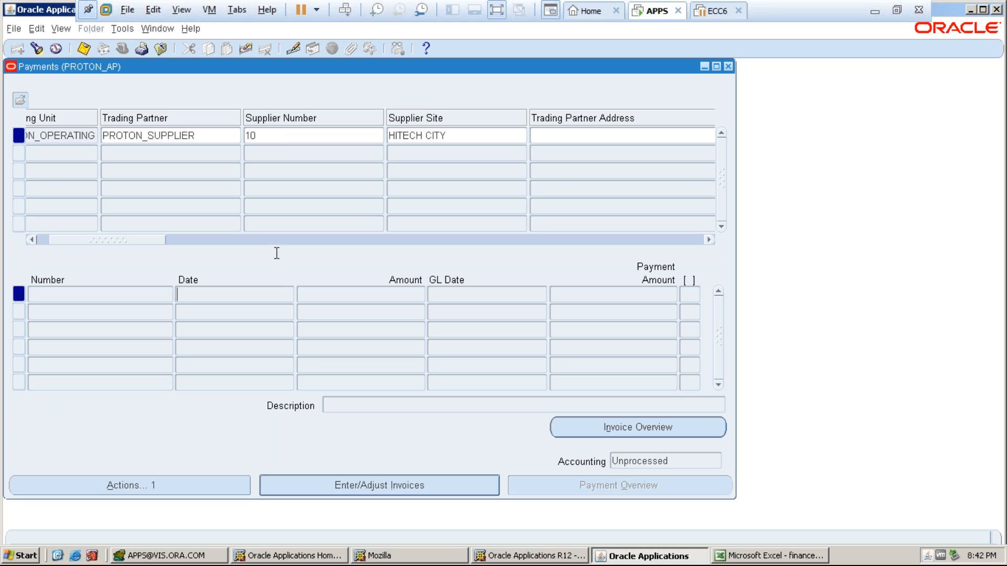
left_click(323, 481)
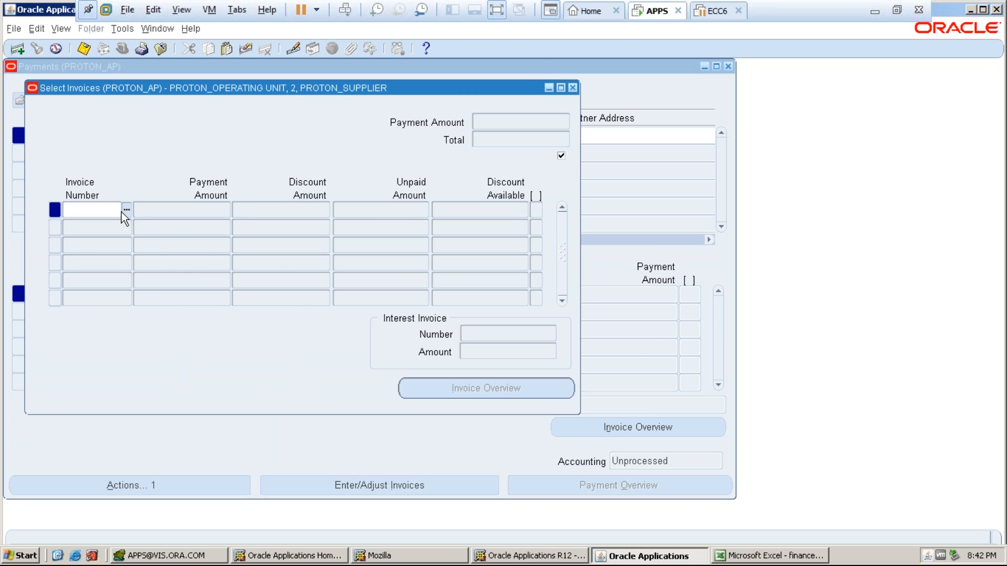
left_click(127, 210)
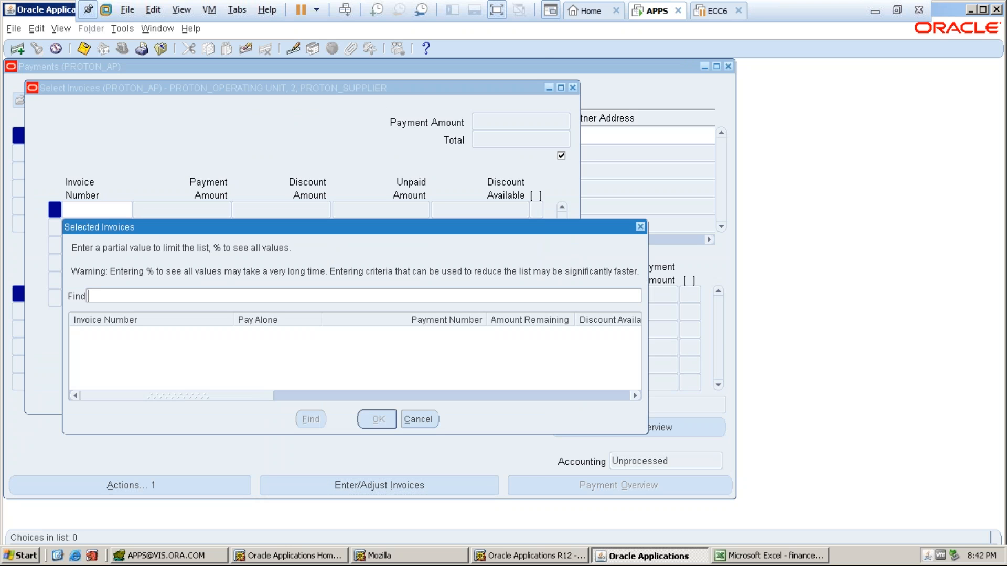
type("%")
key("Return")
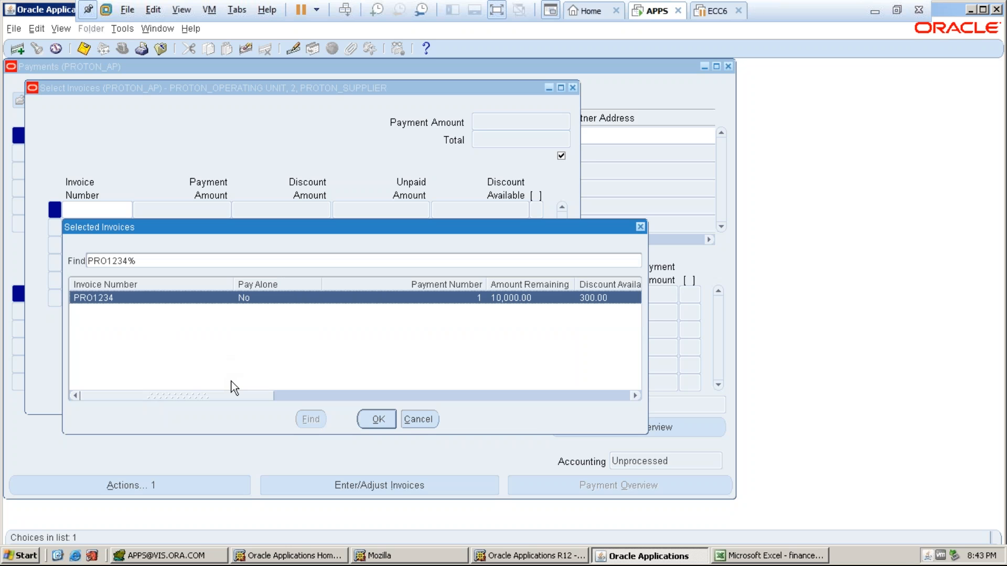
left_click_drag(235, 393, 294, 395)
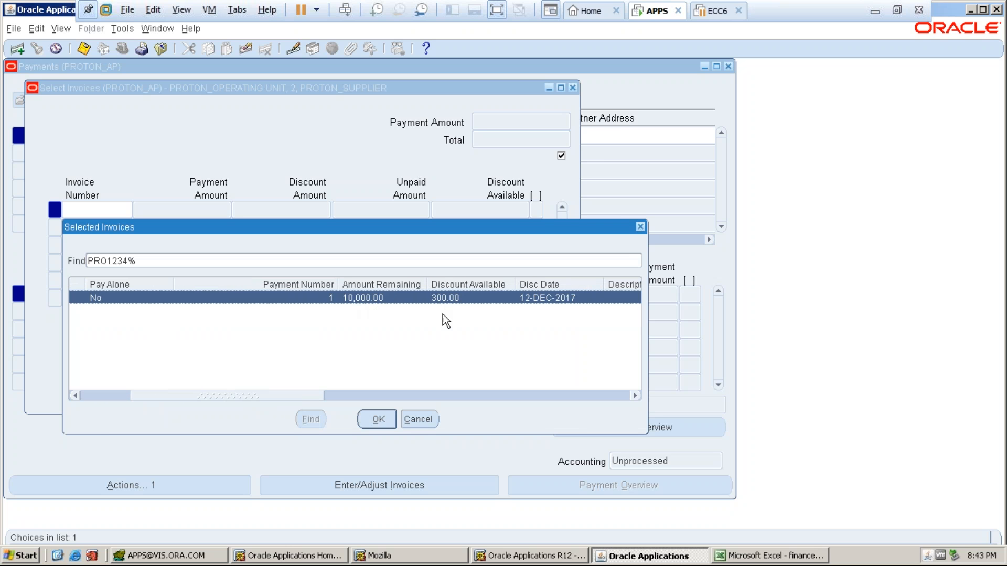
left_click_drag(291, 392, 310, 404)
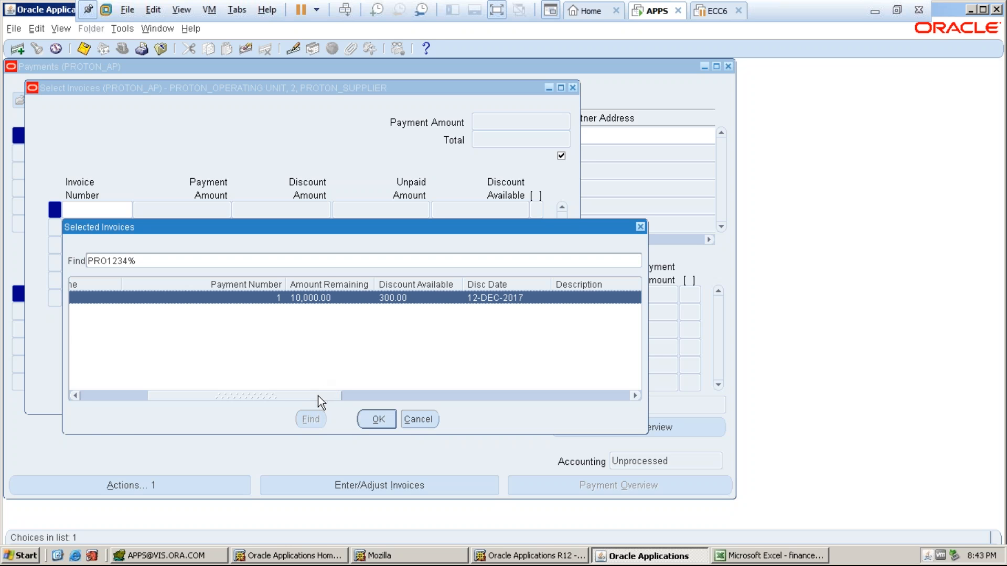
left_click_drag(321, 399, 343, 388)
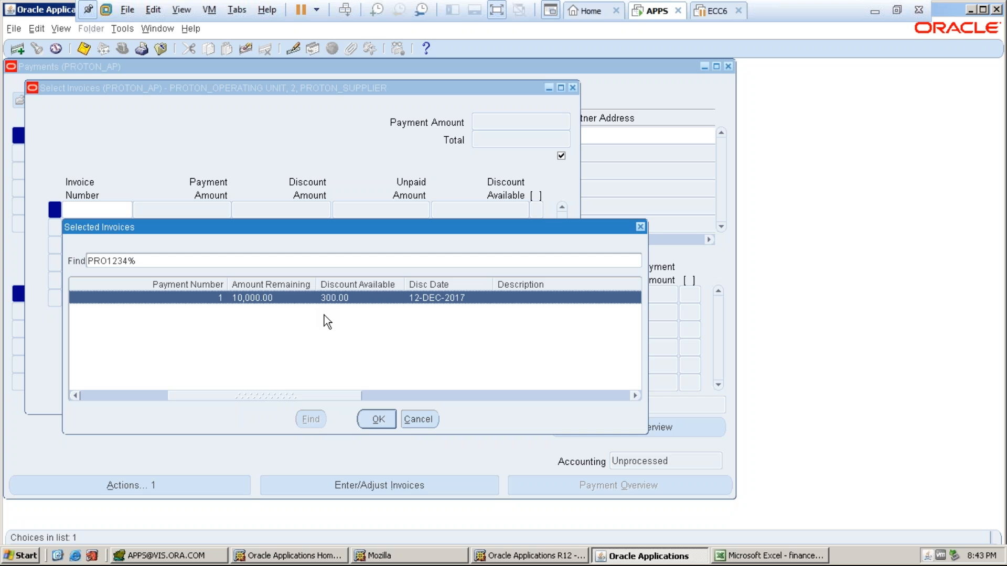
left_click(377, 419)
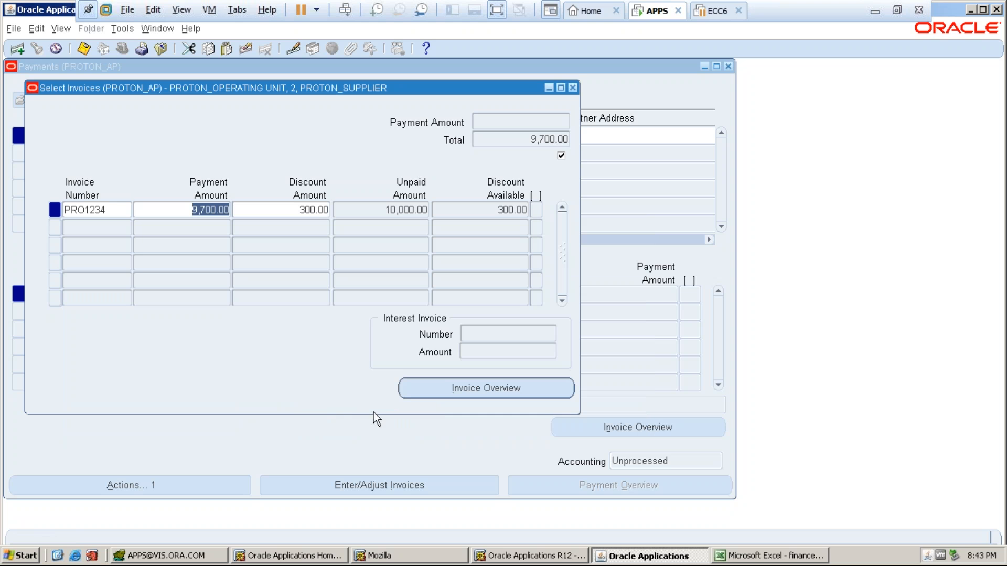
- Confirm the 9,700.00 payment amount and 300.00 discount on invoice PRO1234, then save the payment
left_click(190, 211)
left_click_drag(190, 212, 225, 218)
left_click_drag(298, 212, 334, 217)
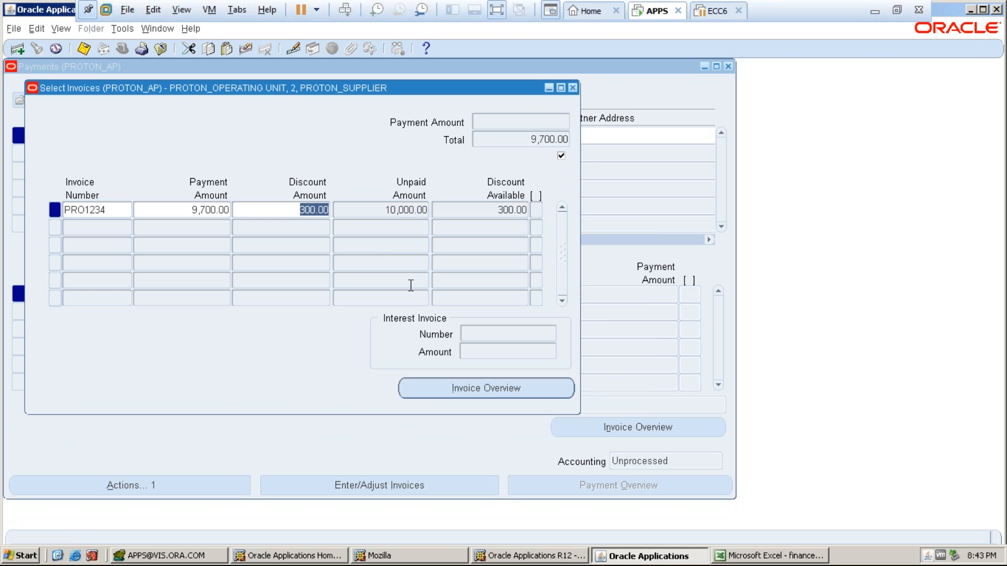
left_click(79, 51)
- In Excel's 27-11-17 sheet, review the Payment Terms and 1/10 NET 30 notes
left_click(743, 557)
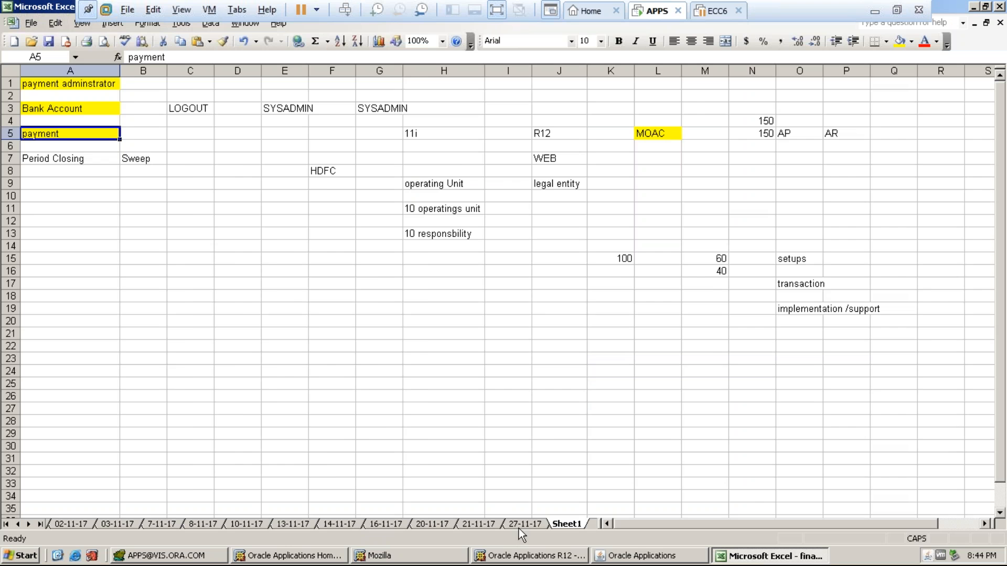
left_click(520, 527)
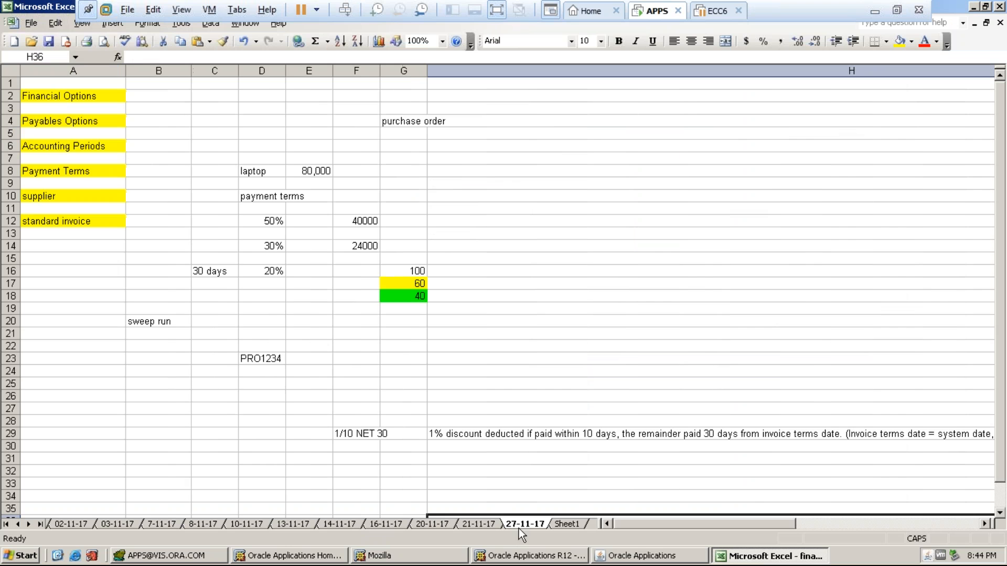
left_click(88, 174)
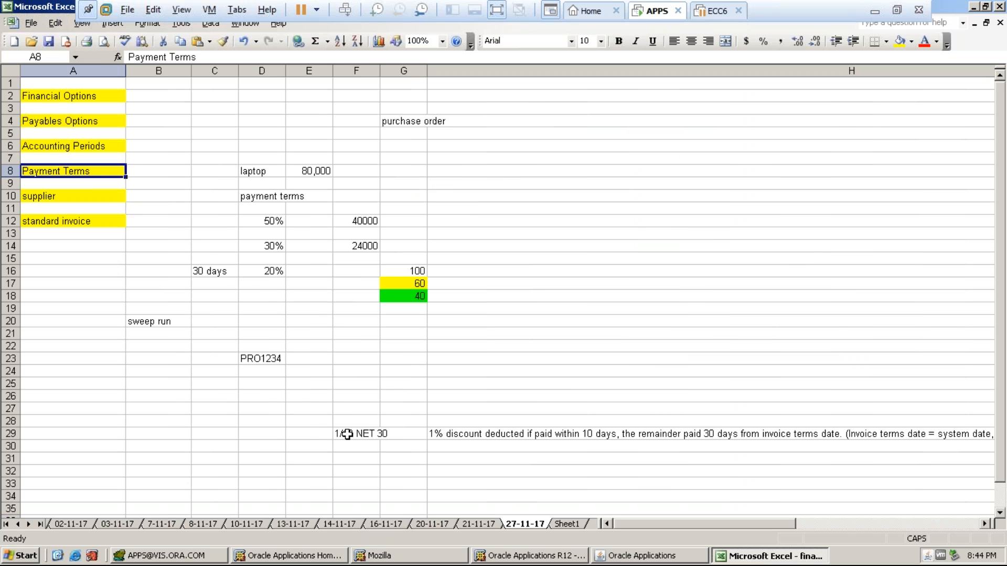
left_click(368, 426)
- Return to the Oracle Applications invoice selection form
left_click(617, 557)
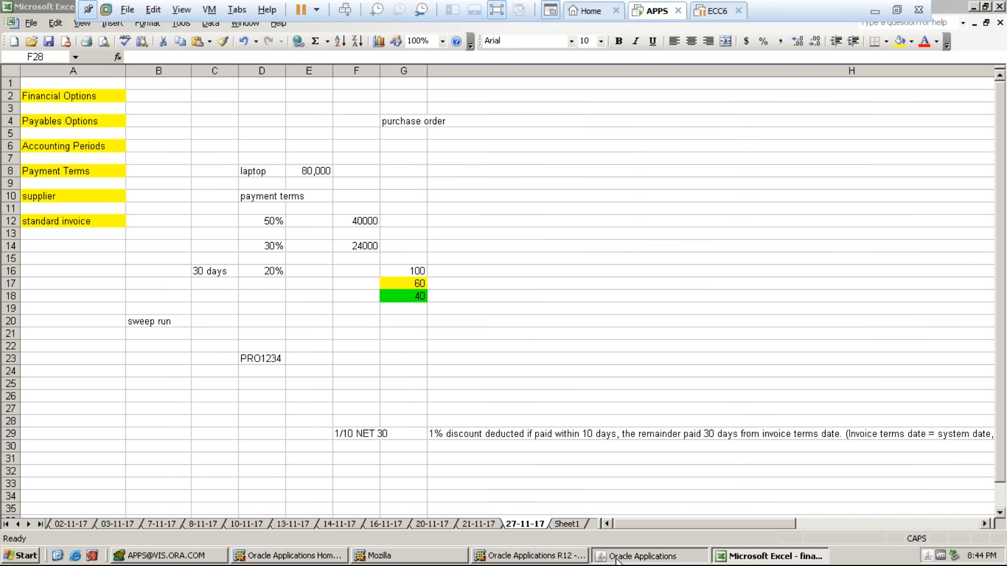
left_click(645, 559)
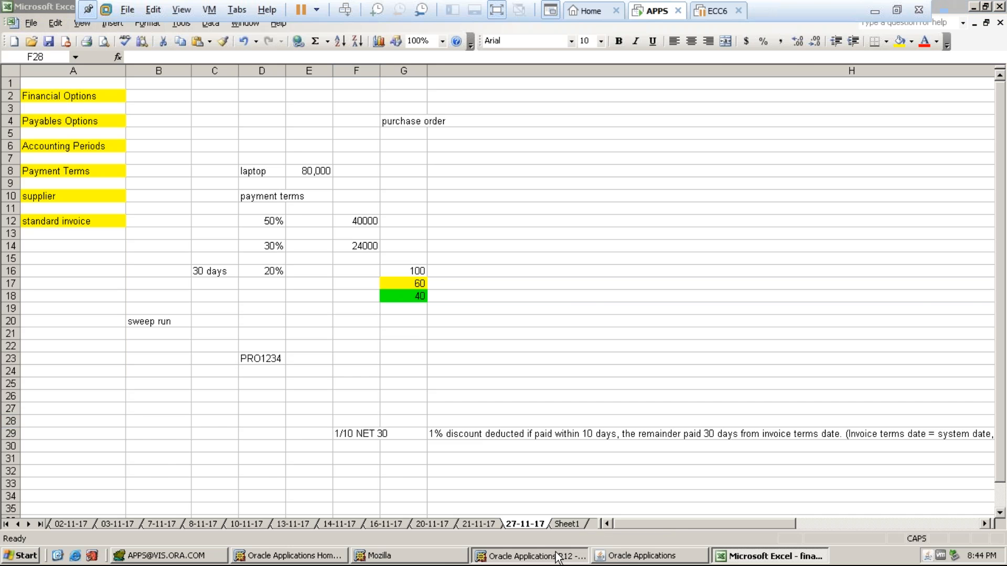
left_click(645, 560)
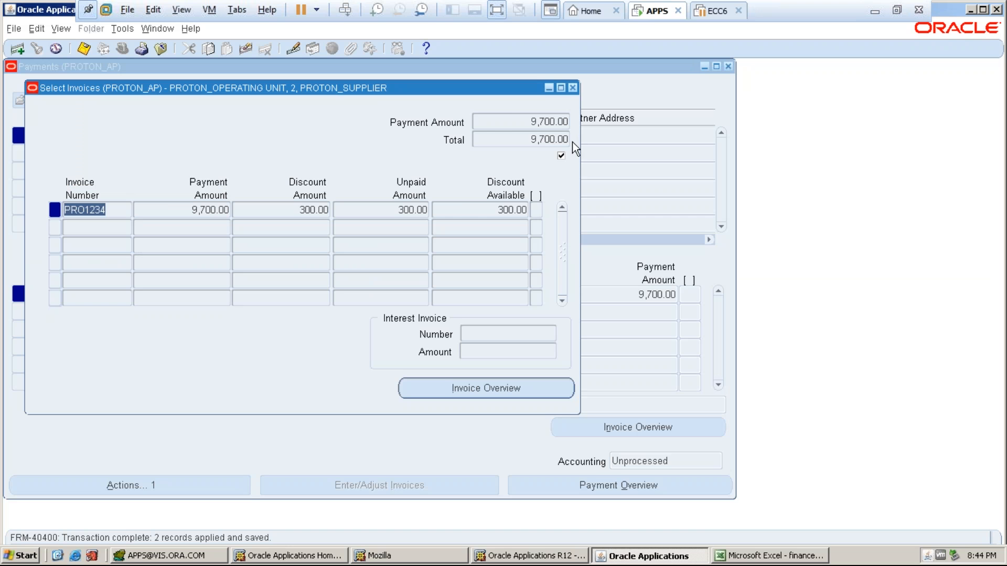
- Close invoice selection and submit Create Accounting in Final mode for the 9,700.00 payment
left_click(573, 88)
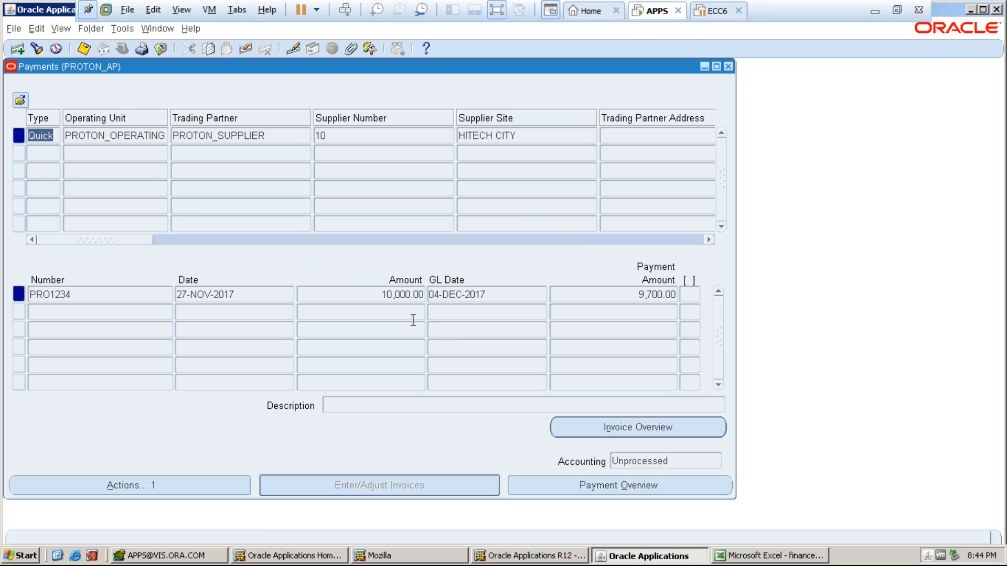
left_click(162, 483)
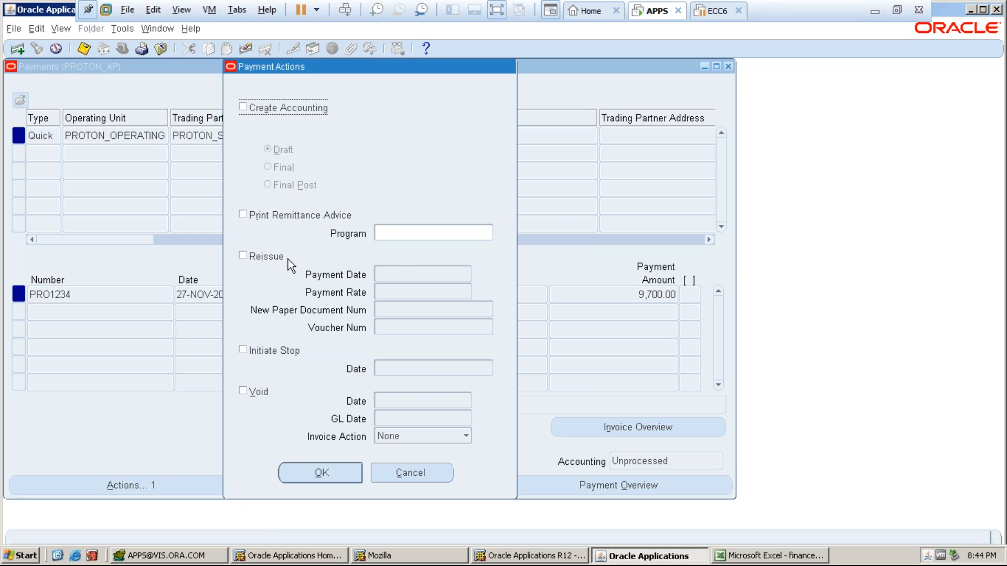
left_click(243, 107)
left_click(268, 186)
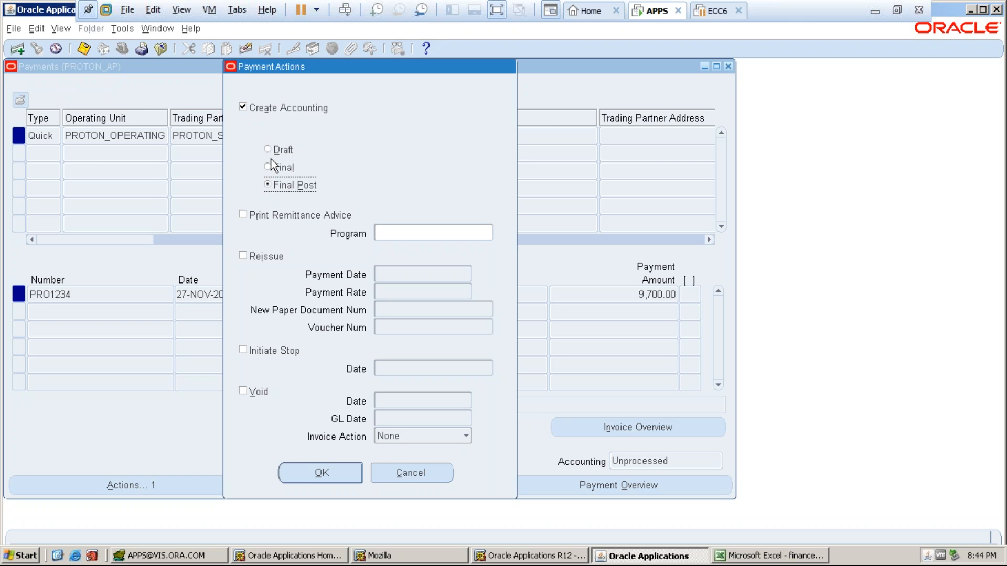
left_click(267, 167)
left_click(269, 167)
left_click(312, 475)
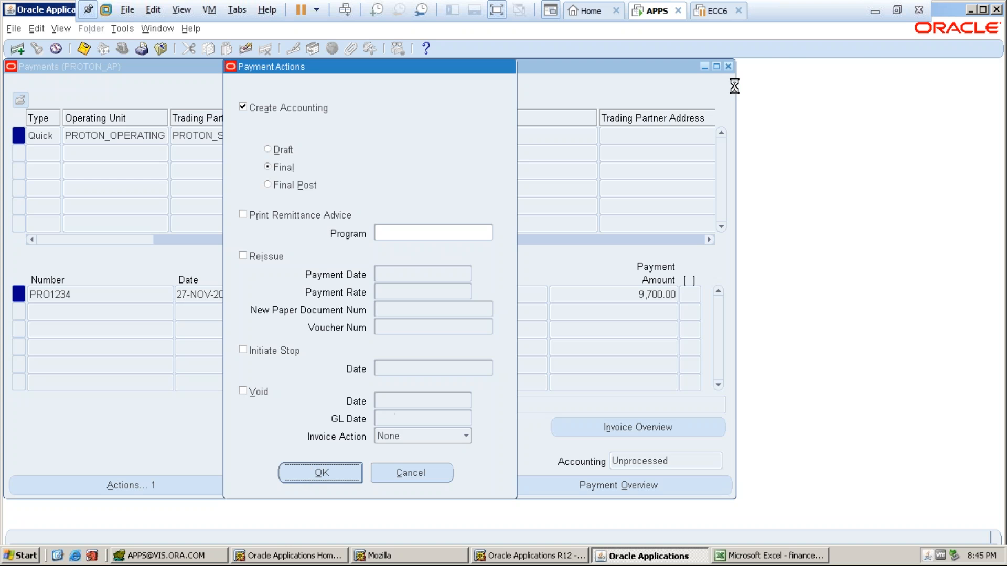
- Minimise the remote session, activate Chrome, then return to the APPS remote session
left_click(876, 13)
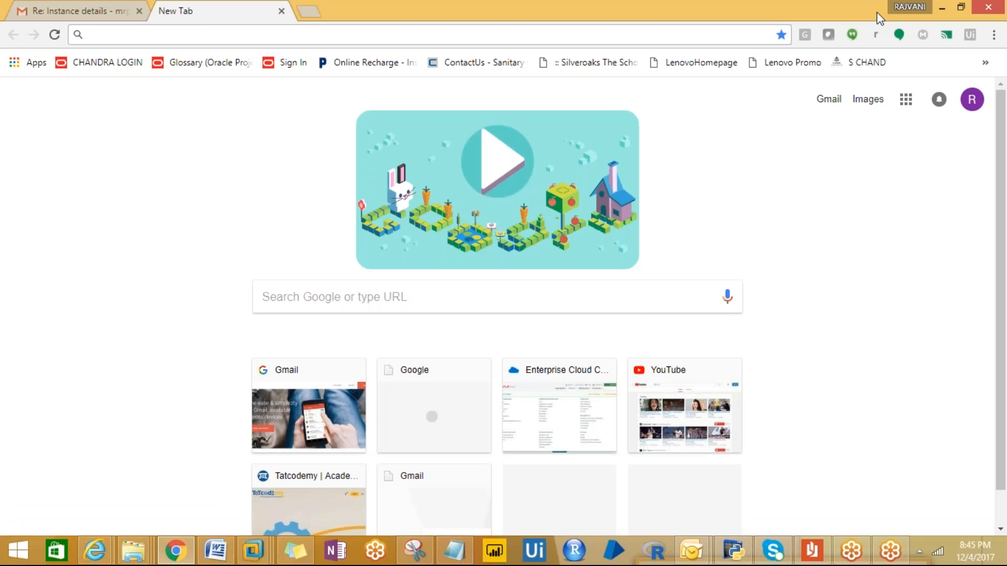
left_click(974, 17)
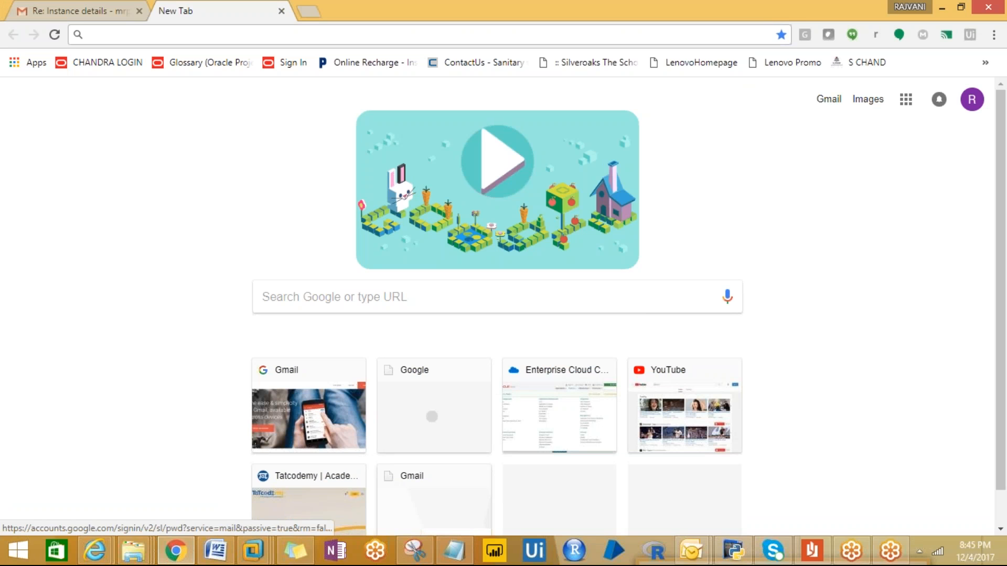
left_click(252, 551)
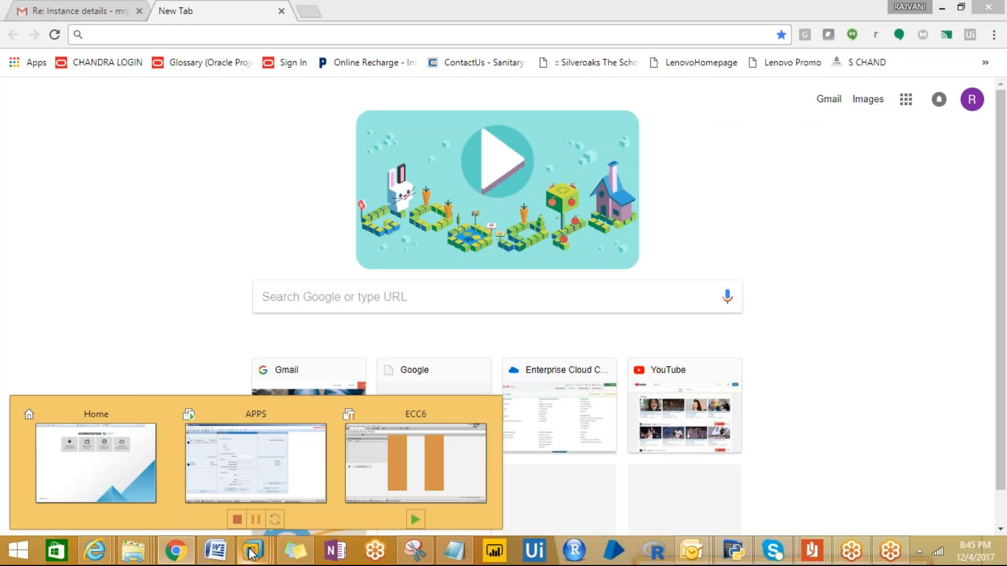
left_click(257, 486)
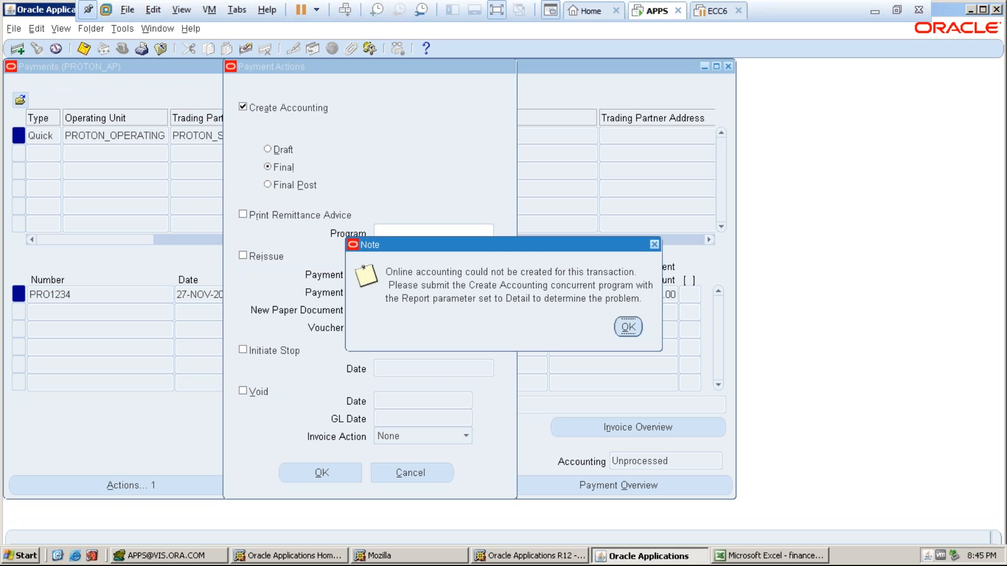
- Dismiss the accounting failure note and check the Requests list, where Format Payment Instructions shows Error
left_click(628, 327)
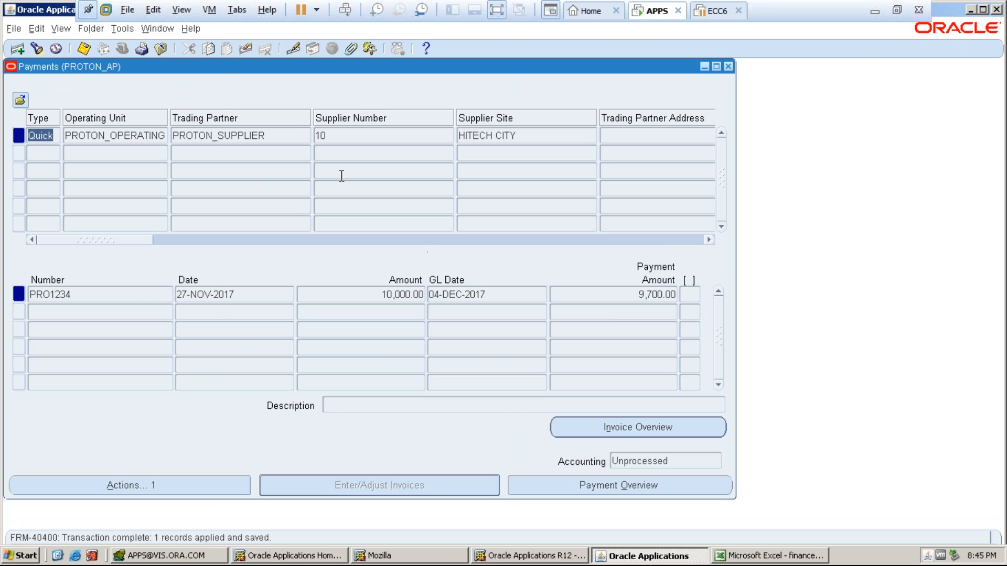
left_click(62, 29)
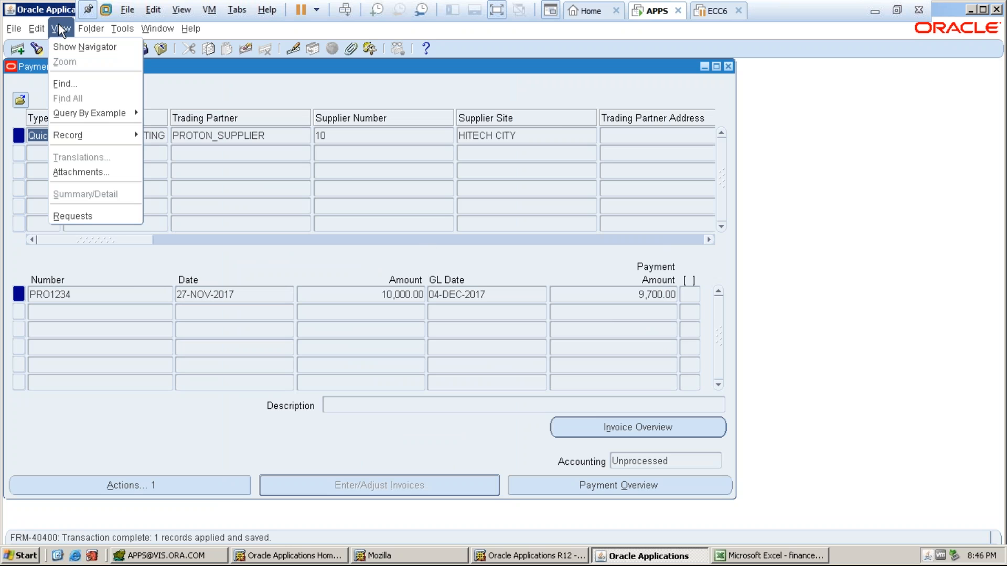
left_click(67, 212)
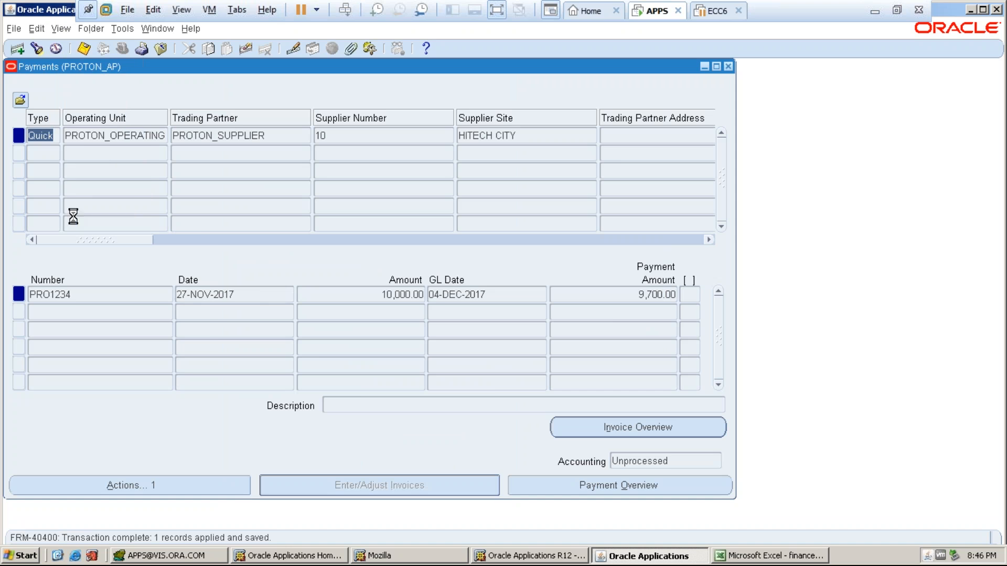
key("Return")
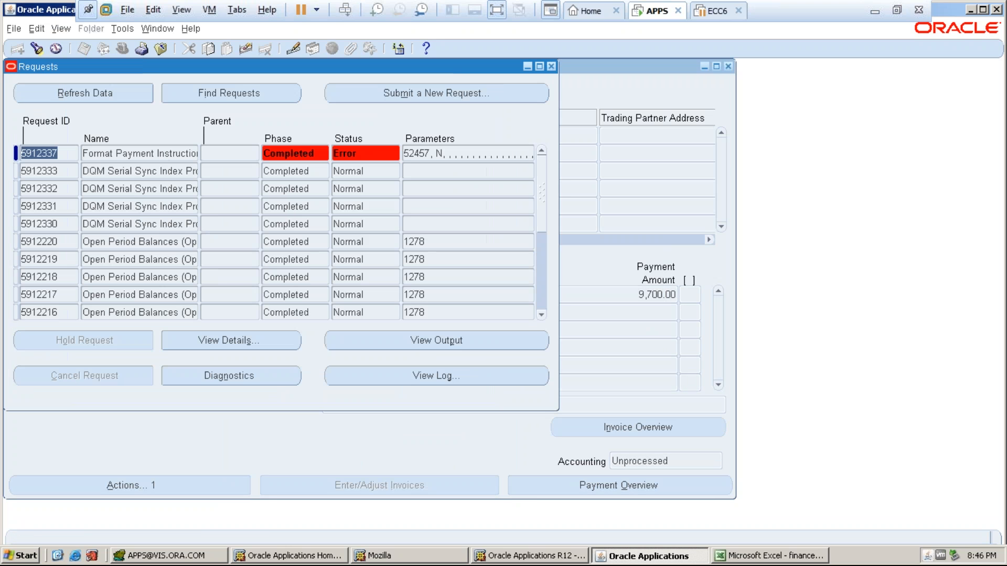
left_click(552, 66)
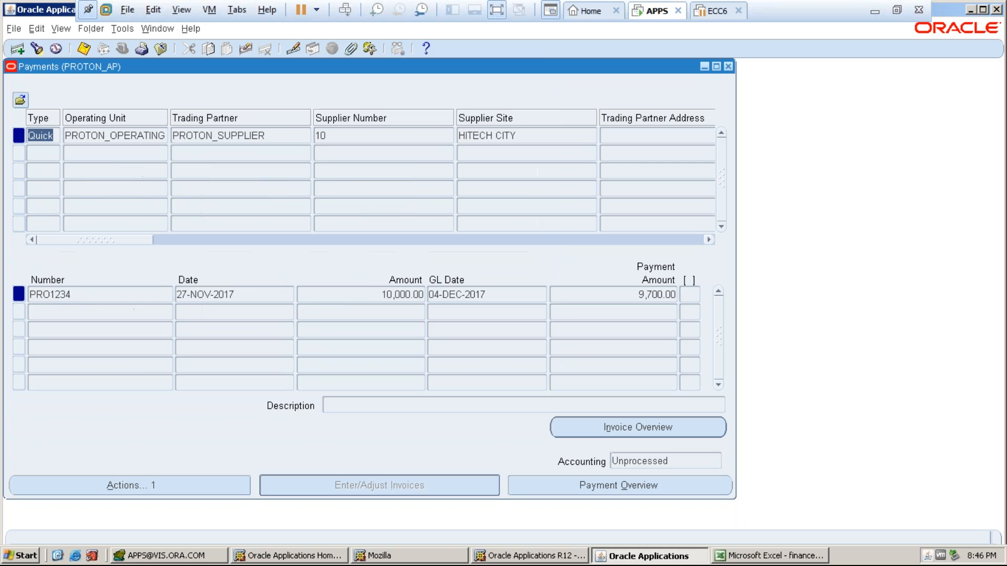
- Retry Create Accounting in Final Post mode for the PRO1234 payment and dismiss the failure notes
left_click(139, 481)
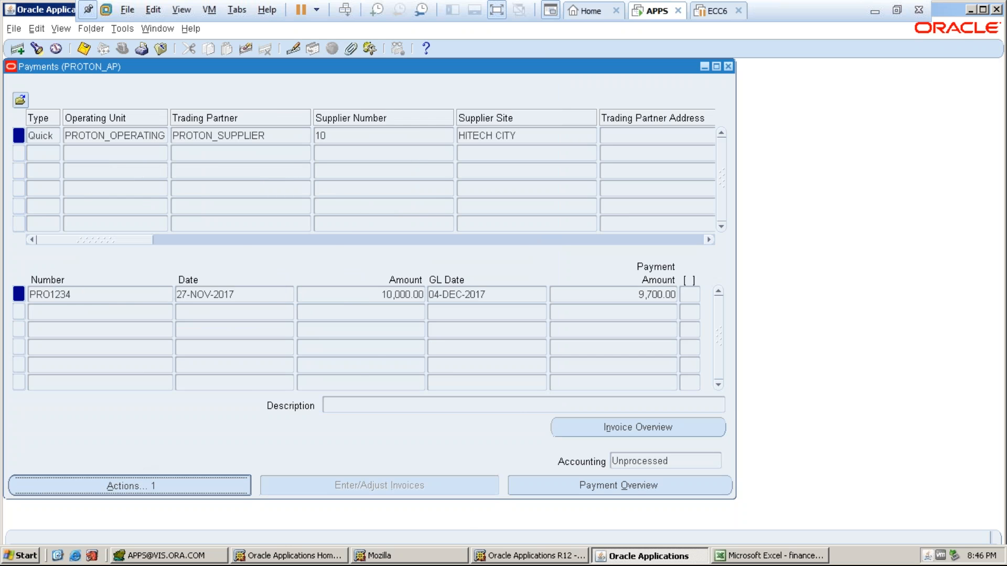
left_click(244, 109)
left_click(276, 188)
left_click(330, 483)
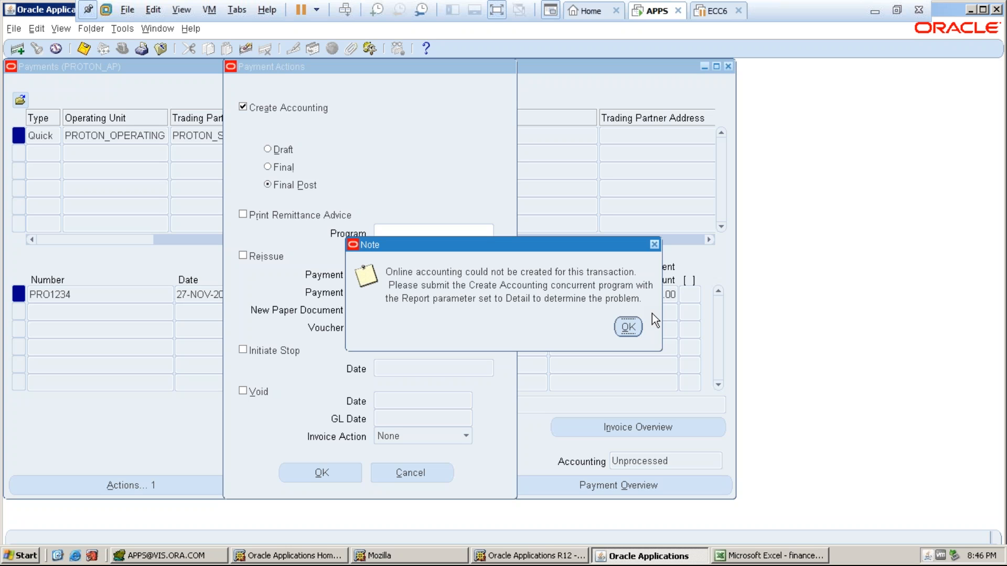
left_click(626, 328)
left_click(625, 329)
left_click(626, 328)
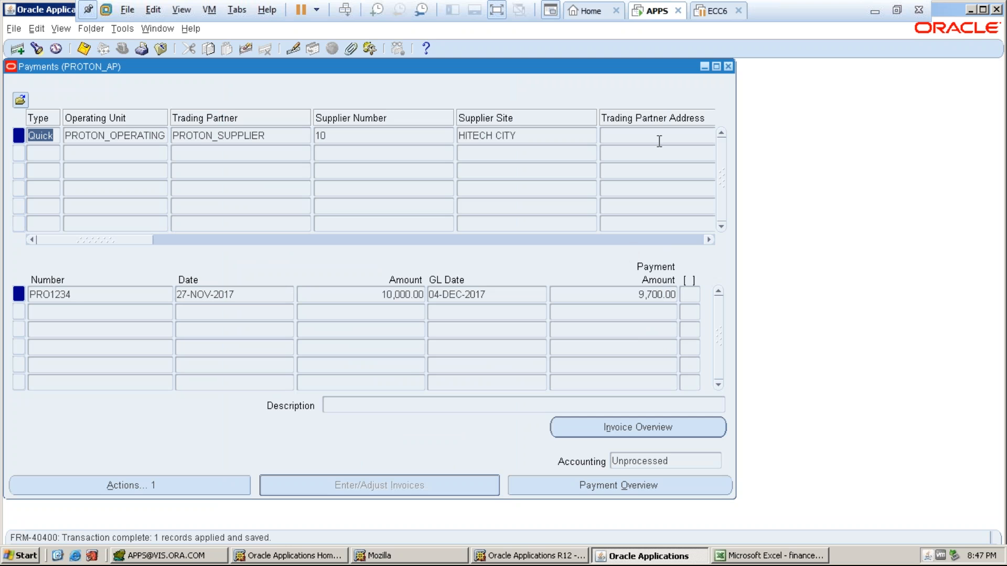
- Close Payments and switch to the PROTON_GL responsibility
left_click(728, 66)
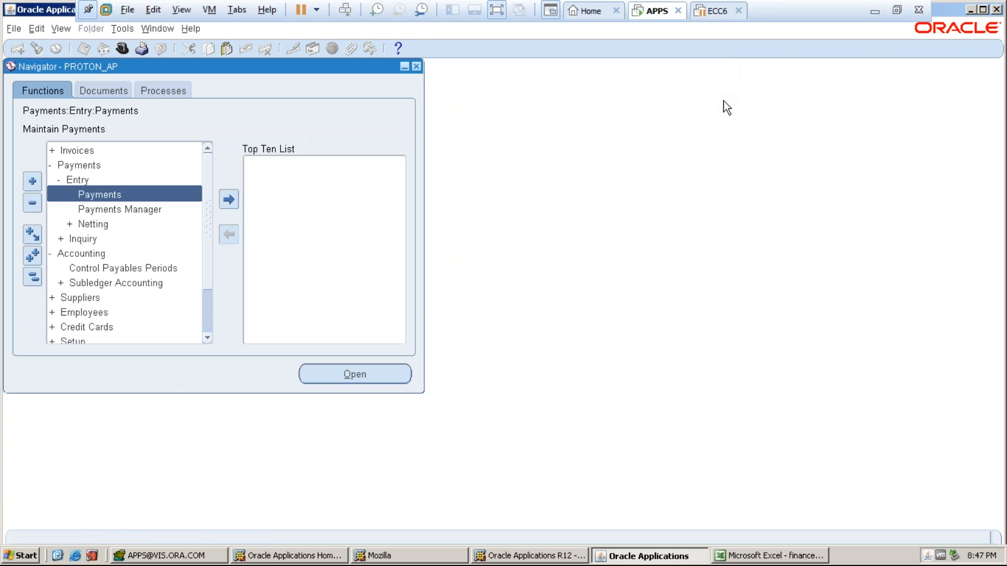
left_click(123, 48)
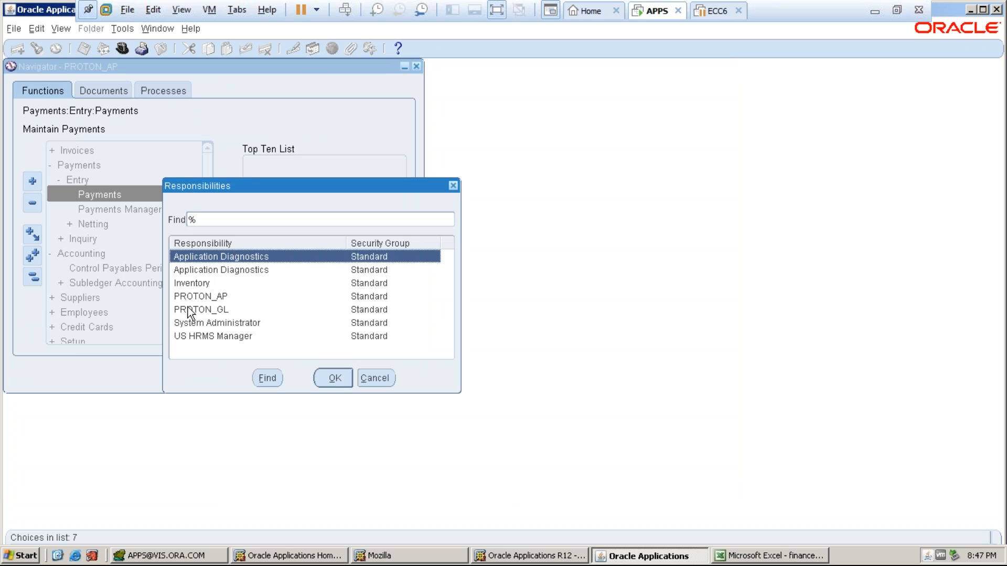
left_click(189, 309)
left_click(326, 379)
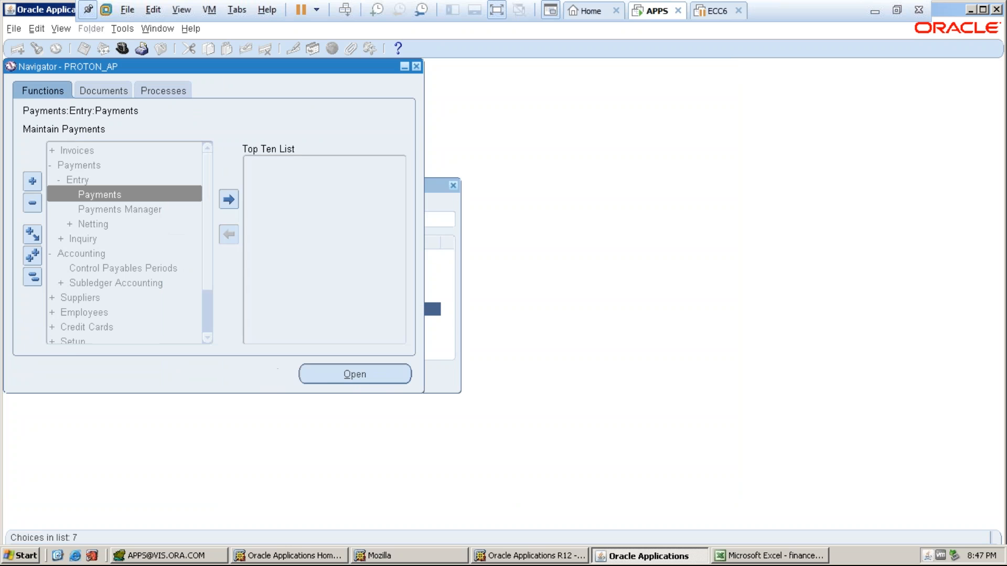
- Open the Setup Open/Close Periods form and find the PROTON_LEDGER periods
double_click(73, 239)
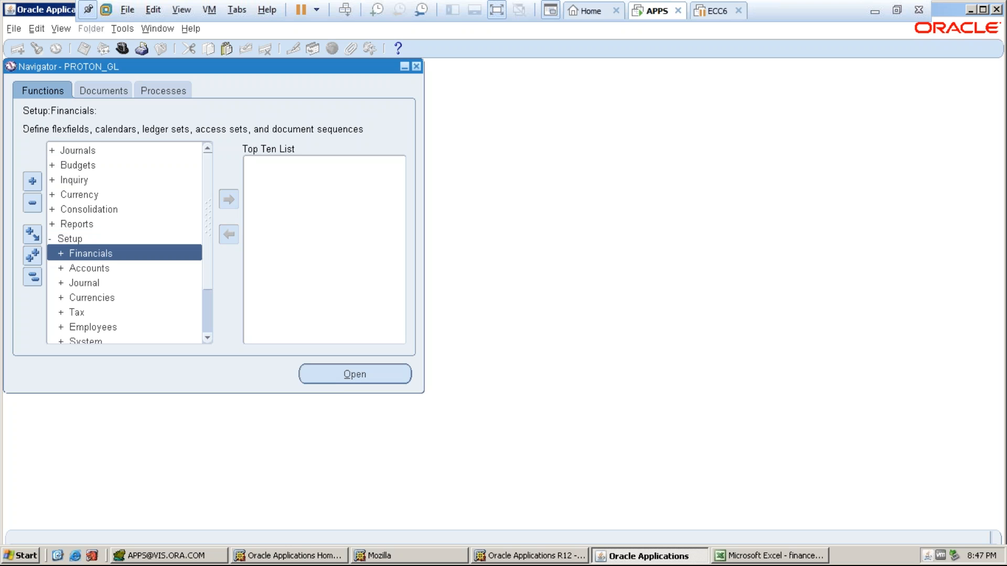
scroll(206, 251, "down", 2)
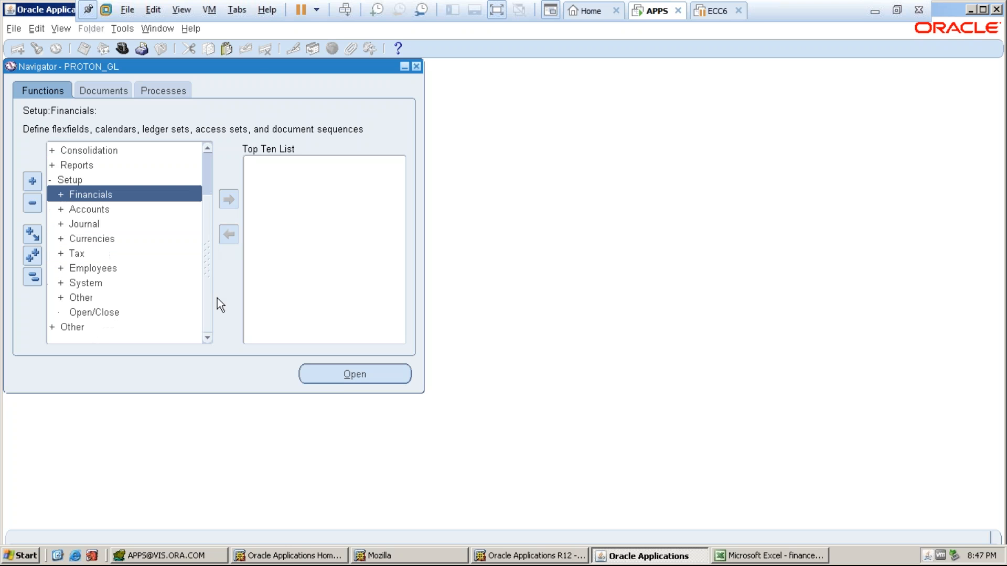
left_click(111, 313)
double_click(111, 313)
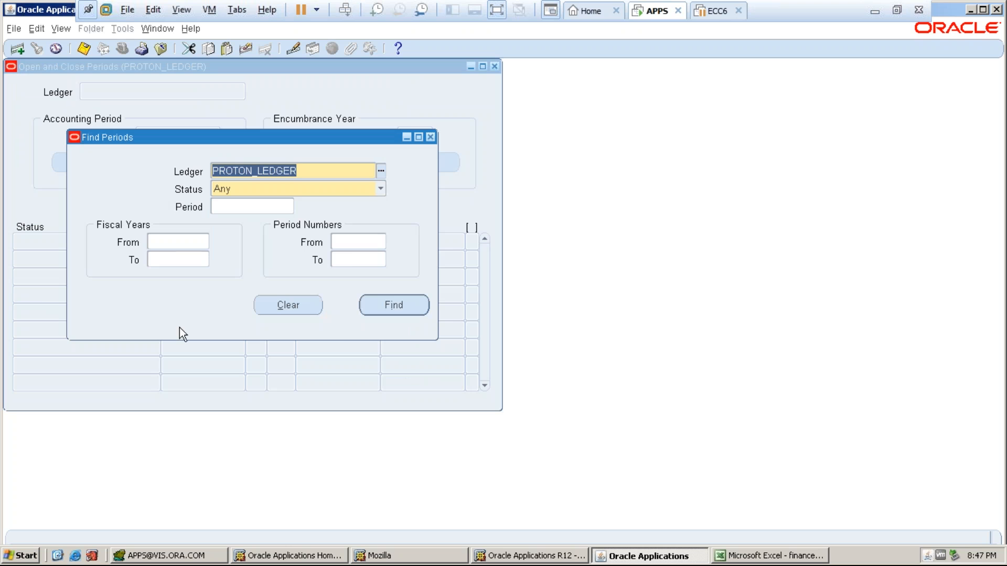
left_click(389, 298)
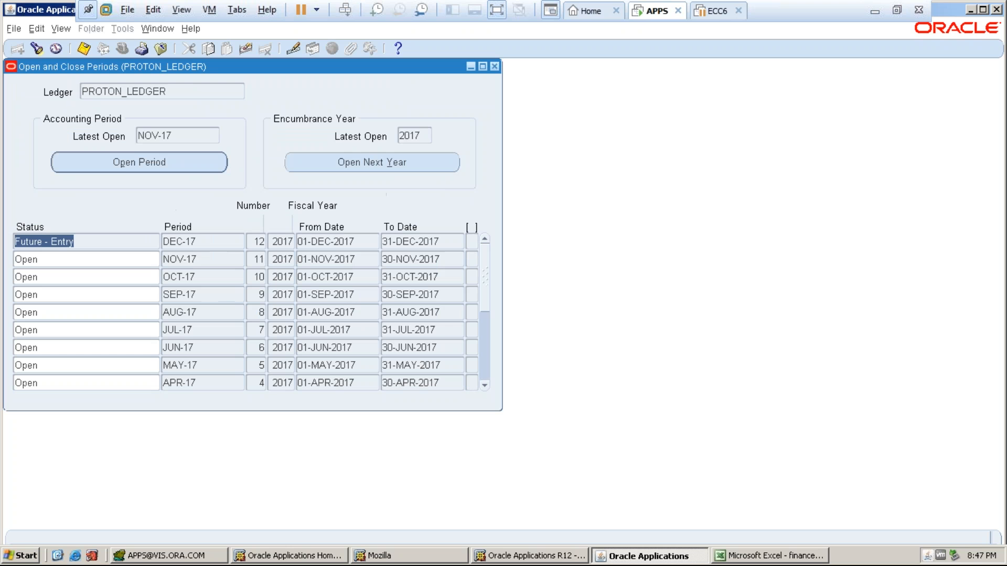
- Submit the request to open the DEC-17 period and acknowledge its request number
left_click(107, 165)
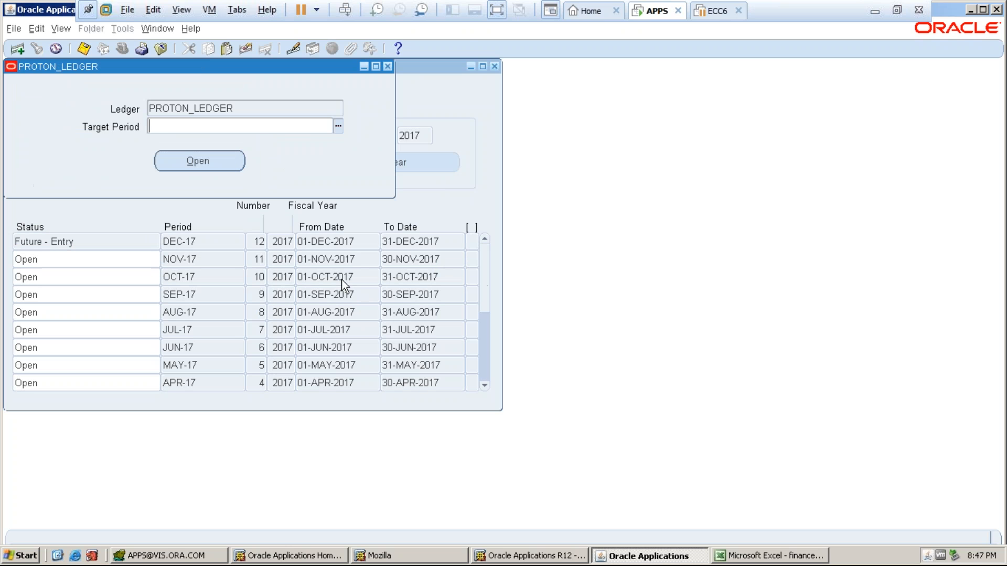
left_click(338, 126)
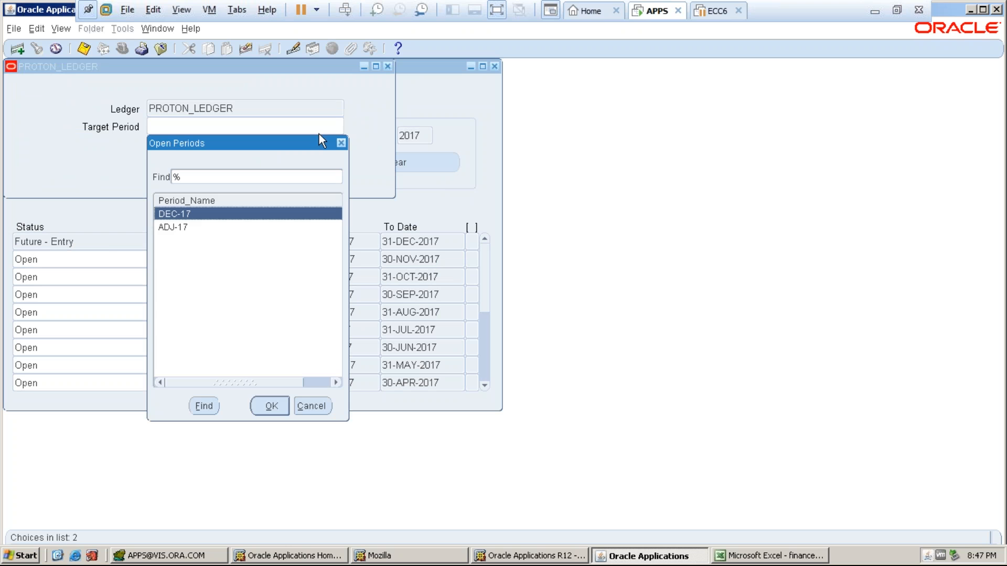
left_click(267, 406)
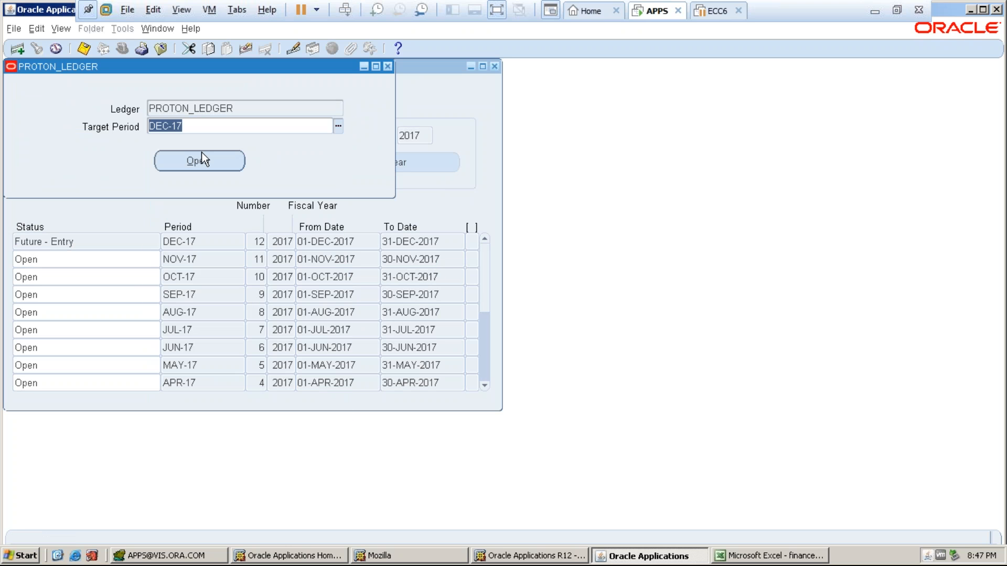
left_click(200, 154)
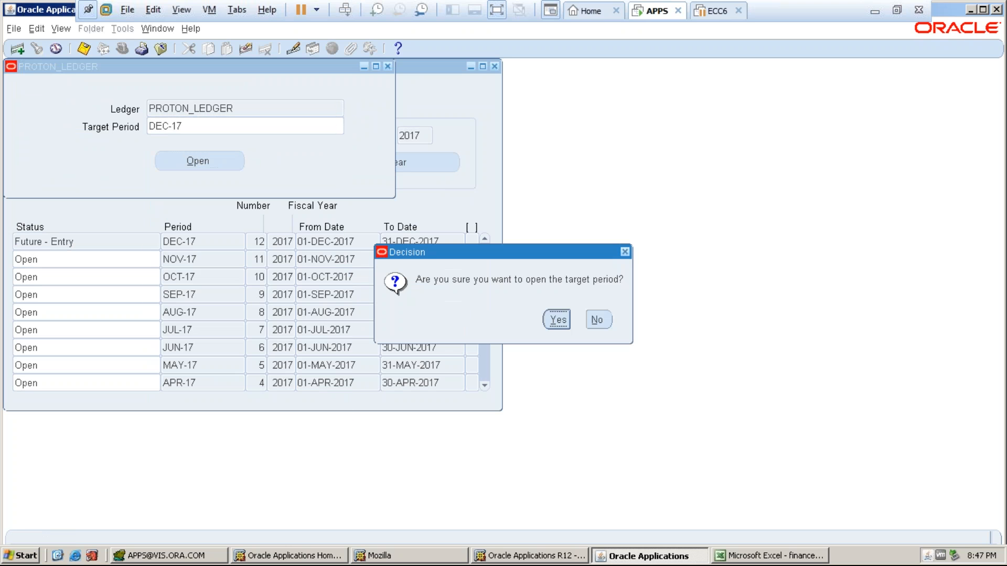
left_click(551, 322)
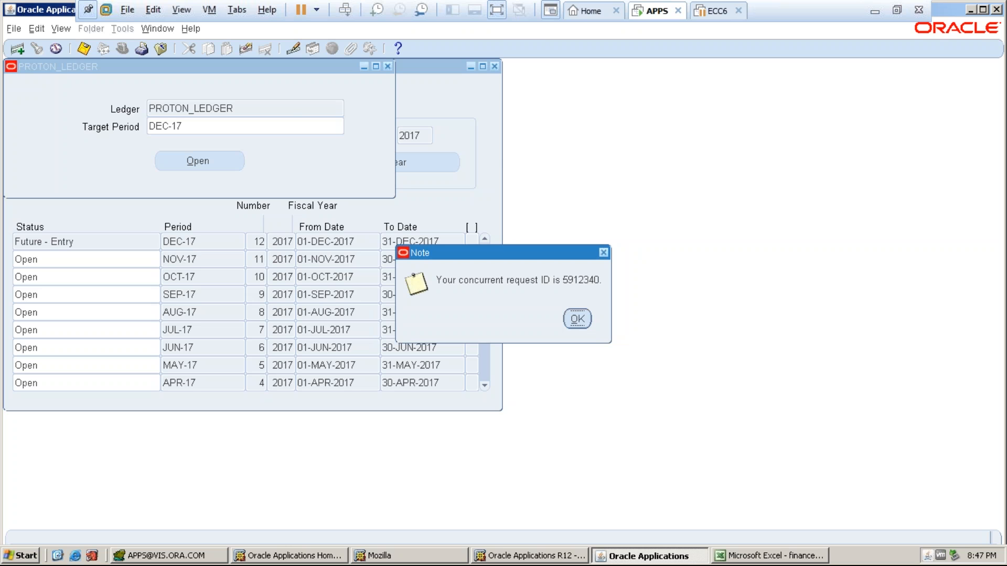
left_click(573, 321)
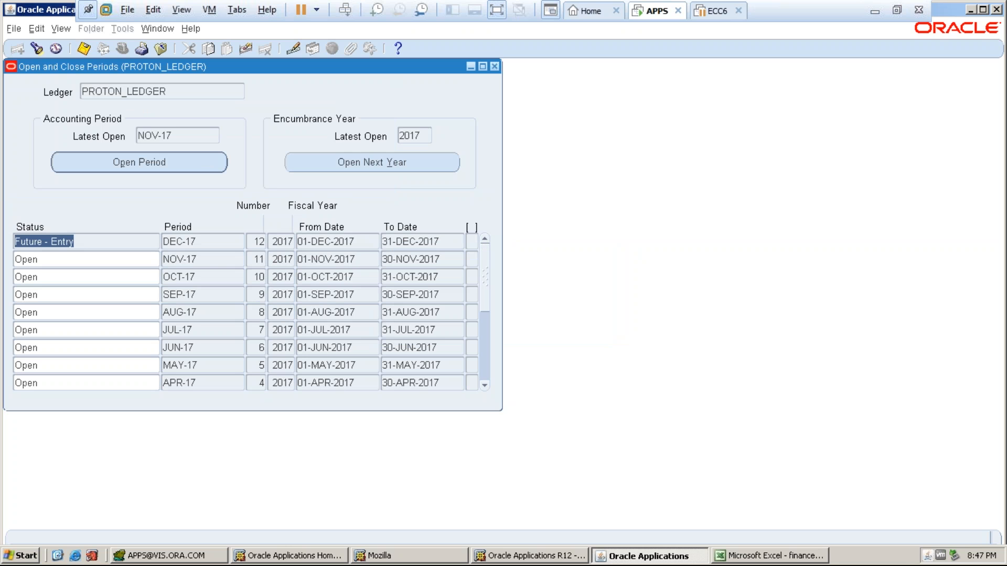
- Close the periods form and list the submitted requests via View > Requests
left_click(496, 67)
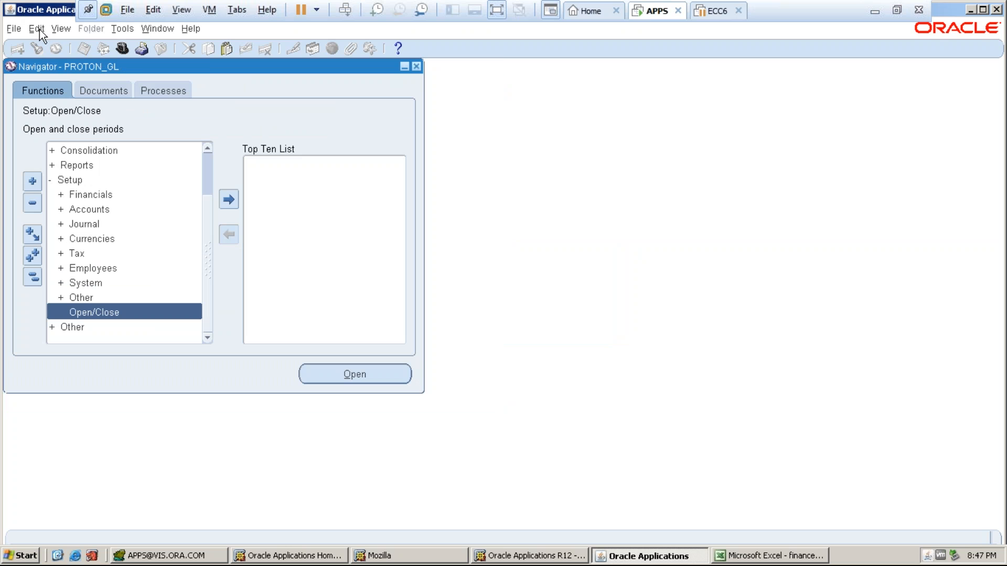
left_click(58, 30)
left_click(88, 215)
left_click(423, 379)
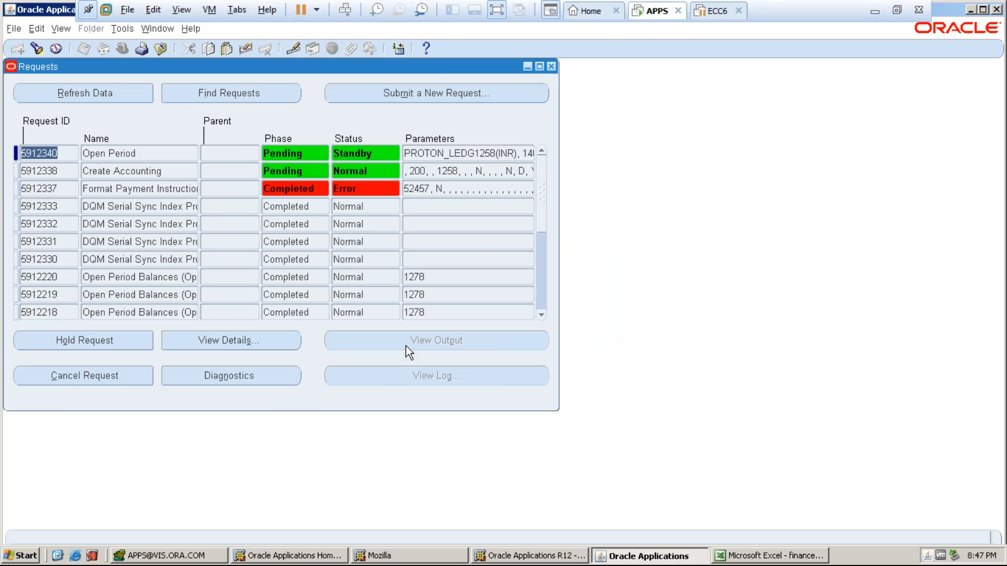
- Refresh request statuses until Create Accounting completes Normal while Open Period stays Pending Standby
left_click(79, 93)
left_click(81, 93)
left_click(83, 92)
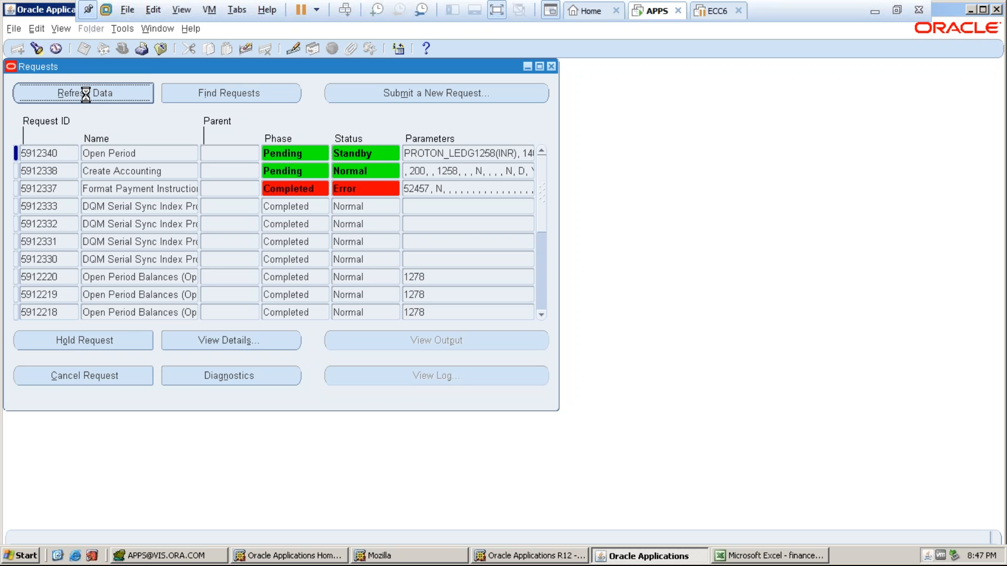
left_click(84, 93)
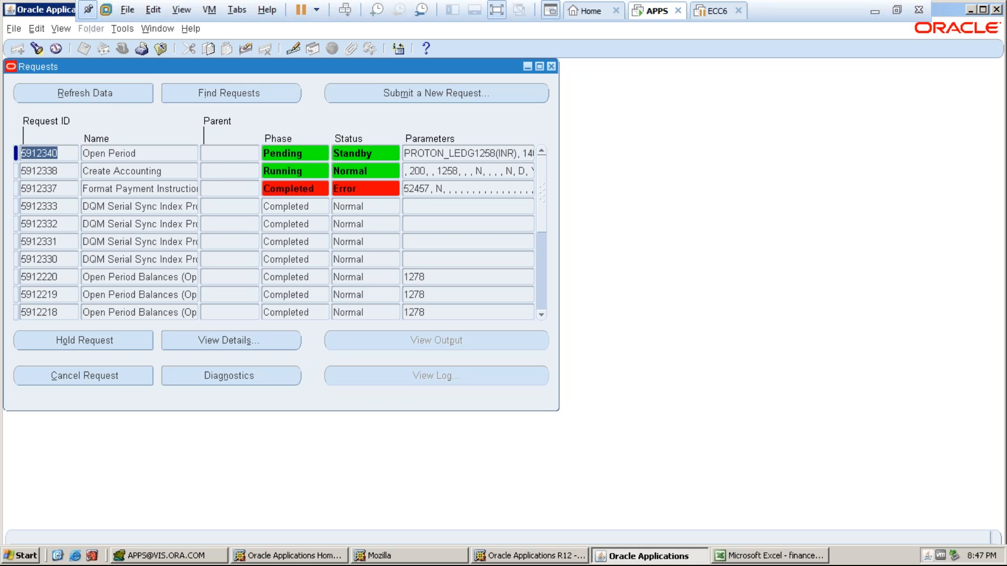
left_click(84, 93)
left_click(86, 93)
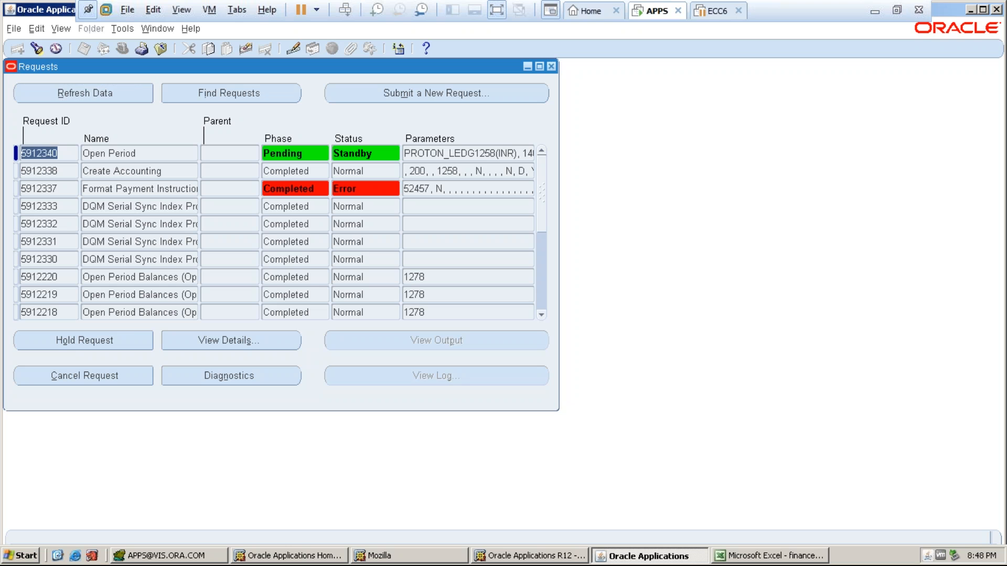
left_click(88, 94)
left_click(90, 95)
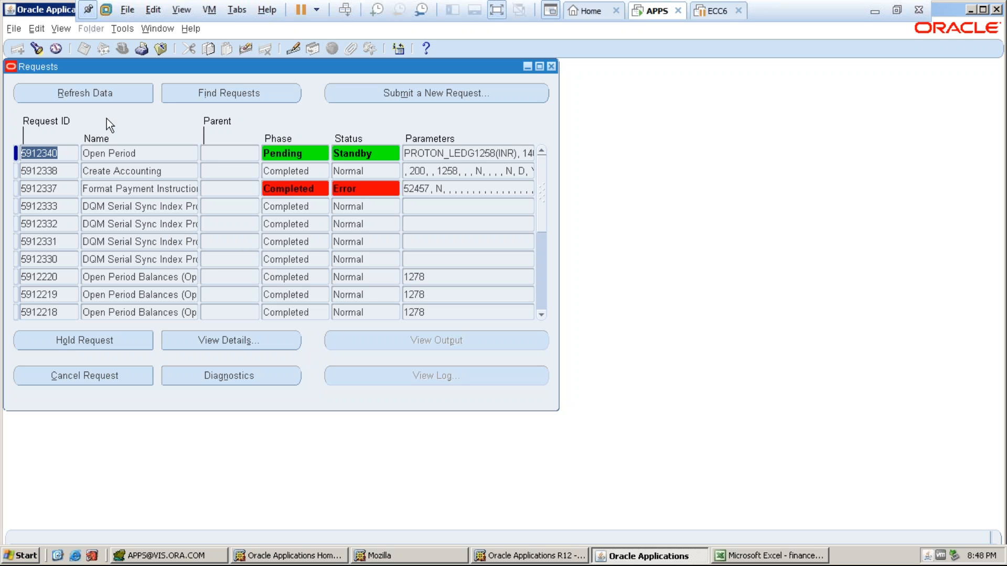
- Refresh requests until Open Period completes normally, then close the Requests window
left_click(104, 97)
left_click(103, 97)
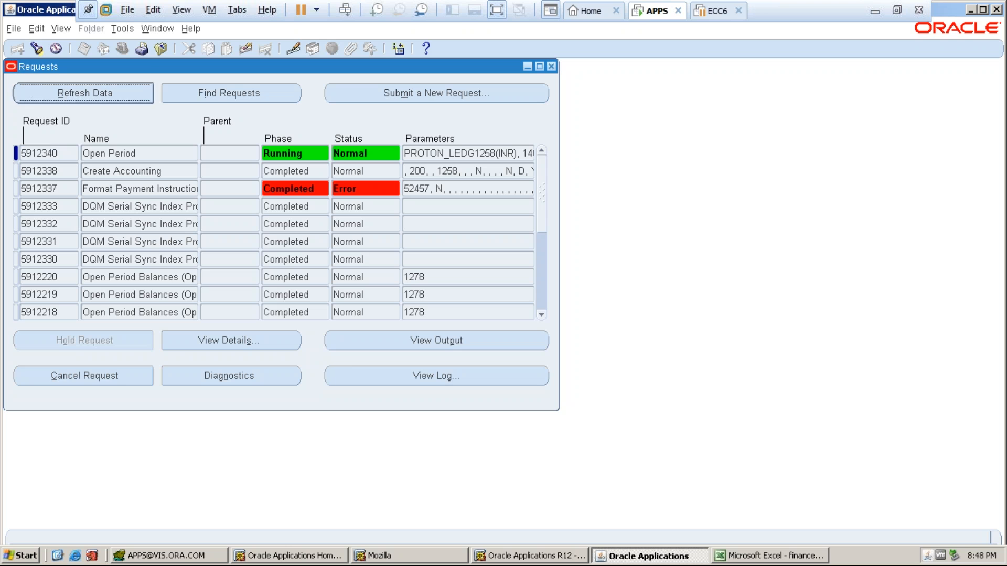
left_click(550, 65)
- Review PROTON_LEDGER's periods in Open/Close, confirming DEC-17 is the latest open period
double_click(96, 314)
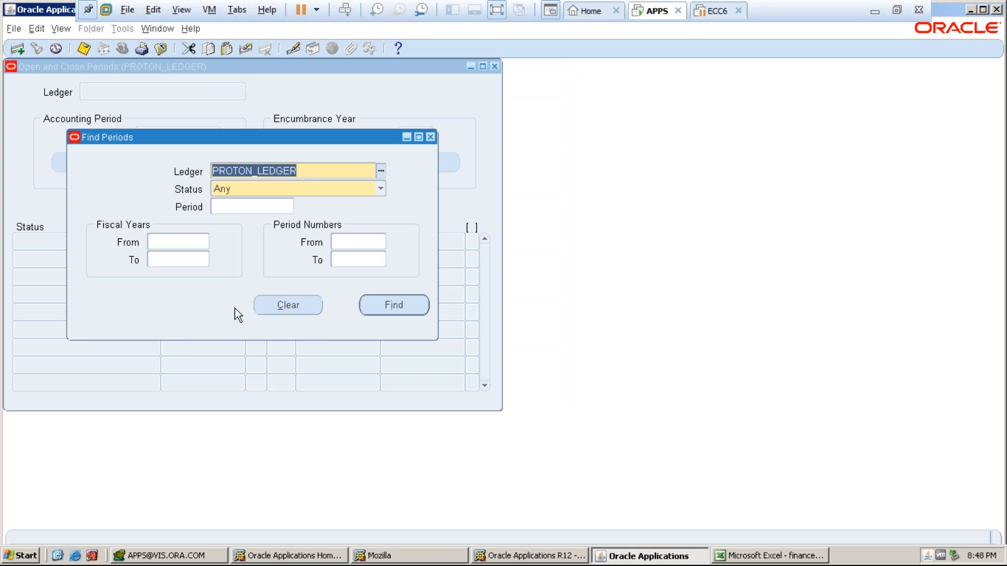
left_click(389, 303)
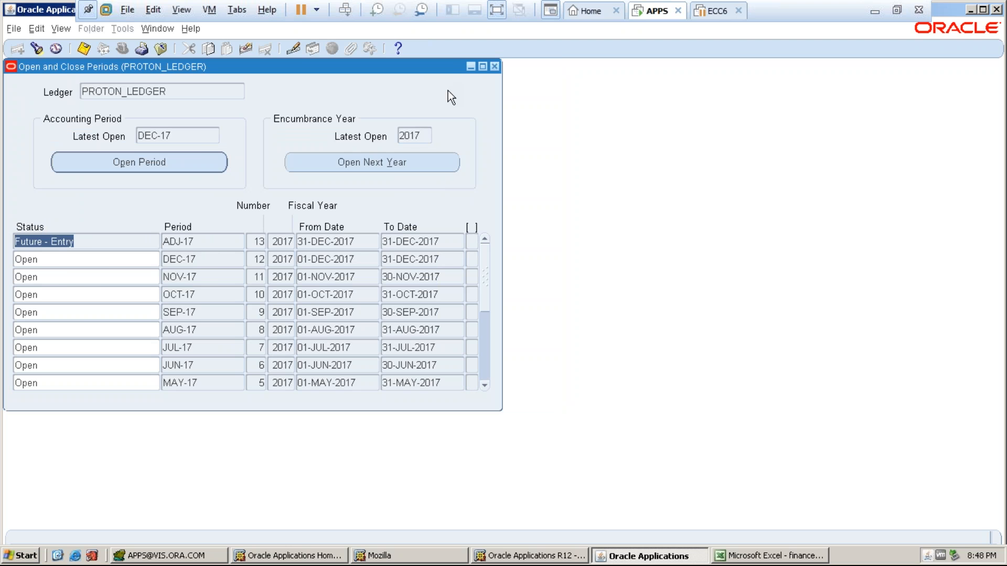
left_click(494, 66)
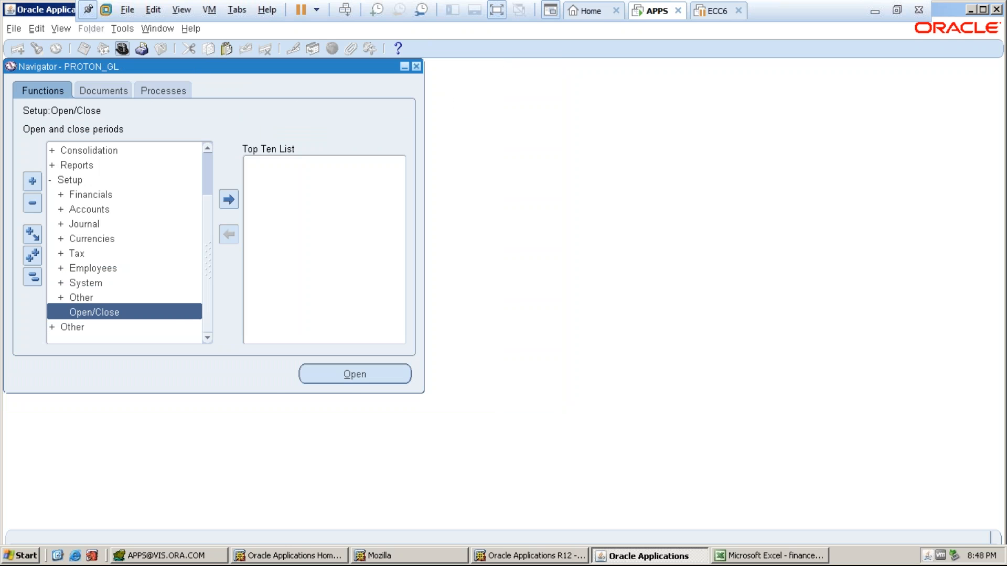
- Switch to the PROTON_AP responsibility and open the Payments entry form
left_click(102, 51)
left_click(203, 294)
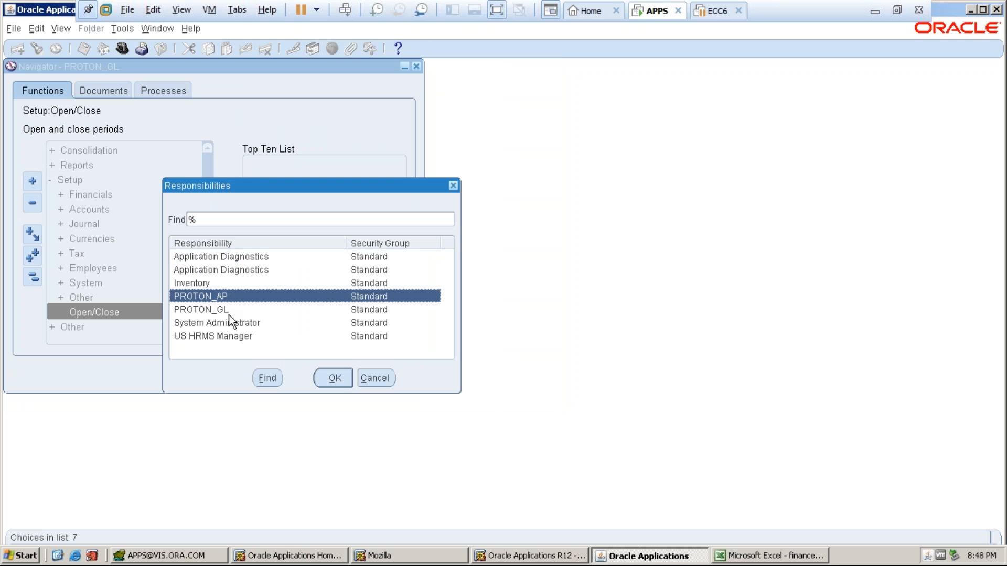
left_click(325, 377)
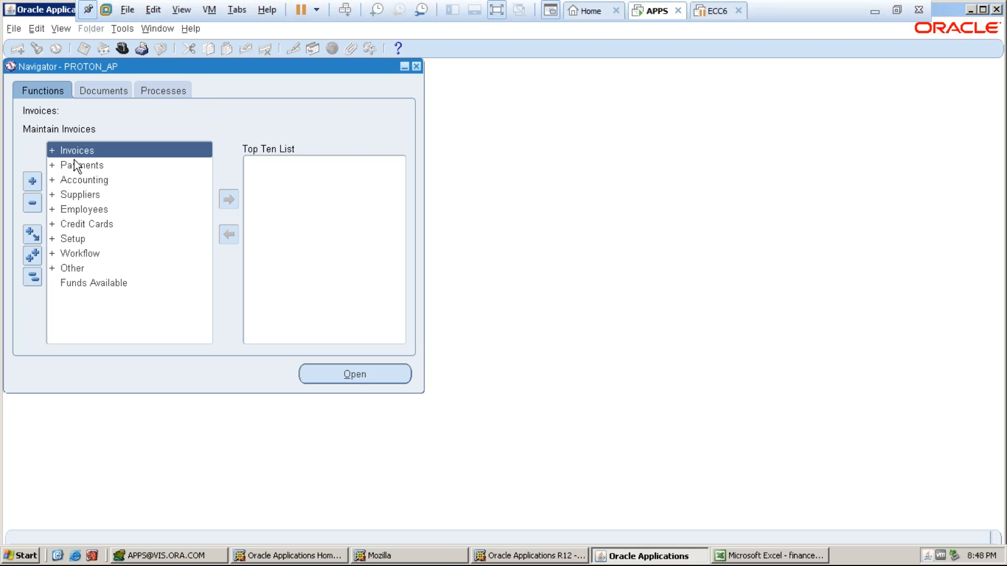
double_click(73, 165)
double_click(74, 179)
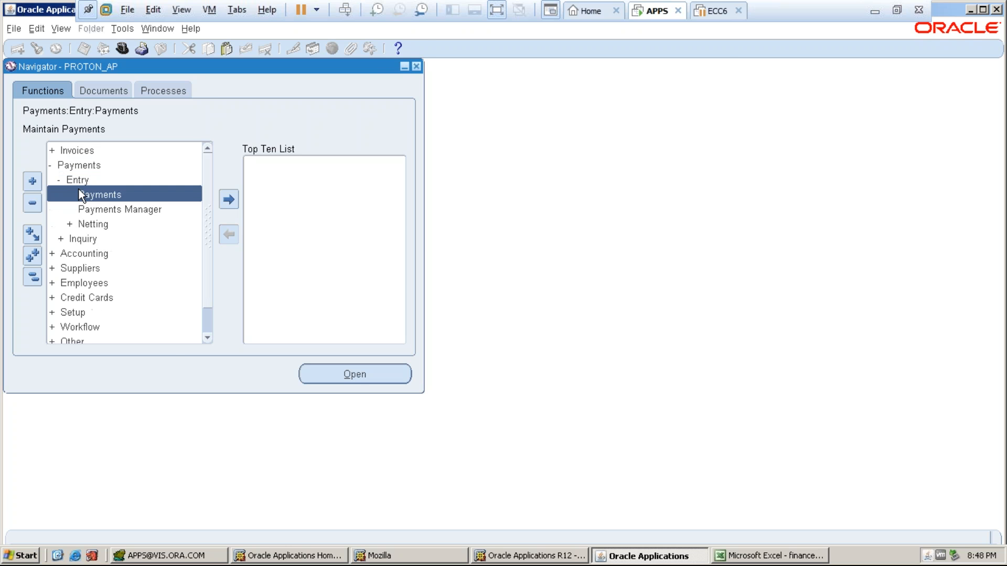
double_click(80, 191)
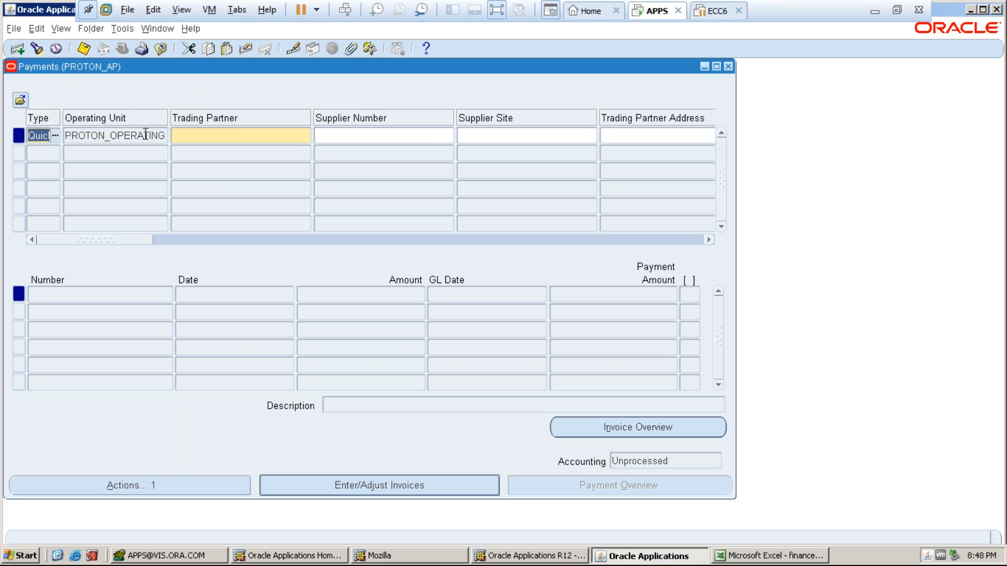
- Find payments for PROTON_OPERATING UNIT, bringing up the PROTON_SUPPLIER 9,700.00 quick payment
left_click(41, 50)
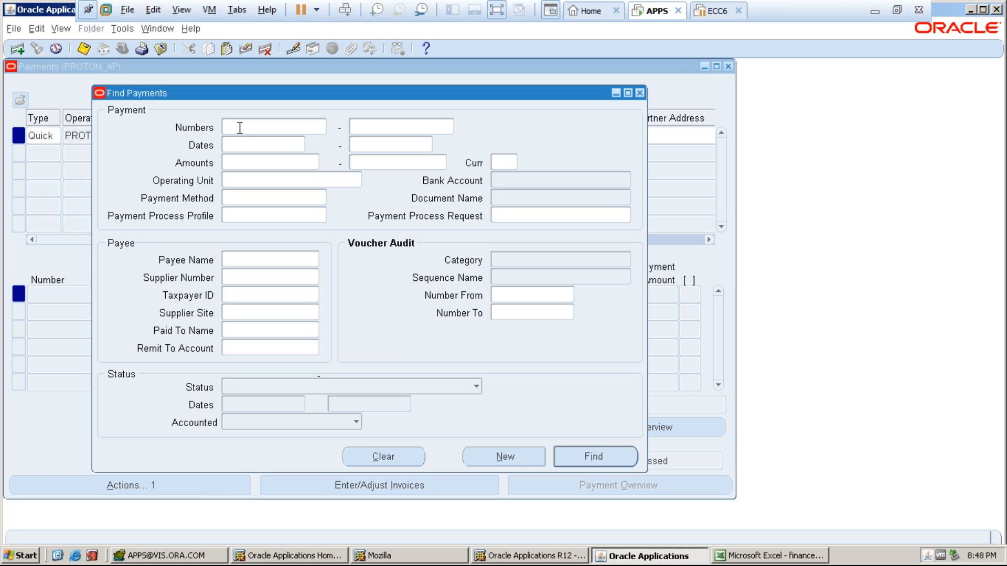
left_click(243, 182)
type("PROTON")
key("Tab")
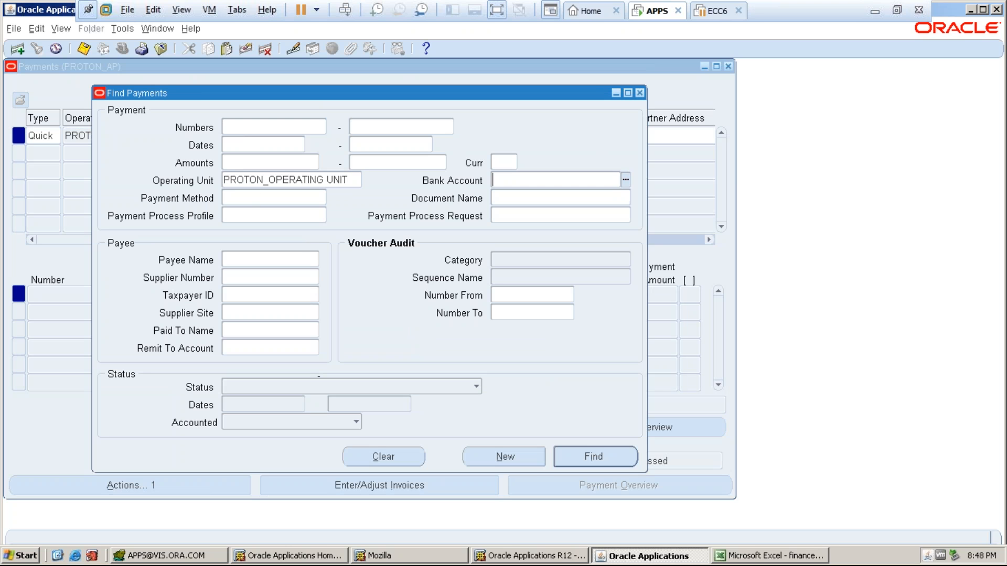
left_click(577, 457)
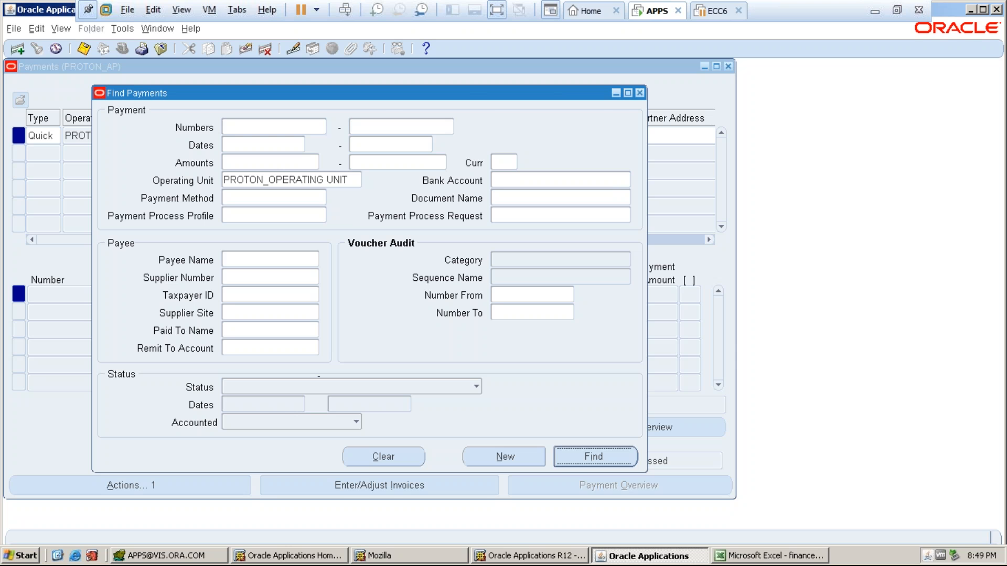
key("Return")
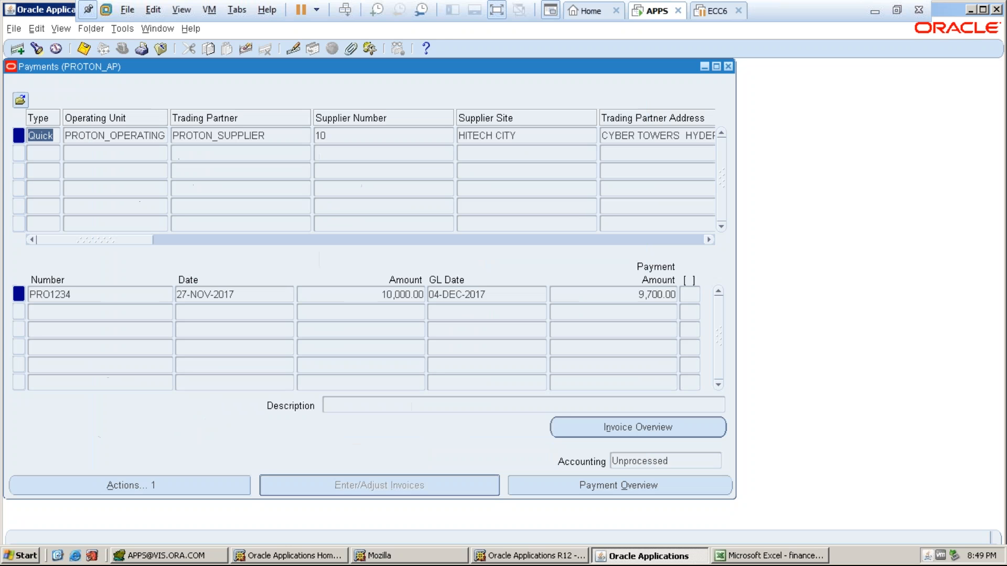
- Request Final Post accounting for payment PRO1234 and dismiss the 'could not be created' note
left_click(131, 485)
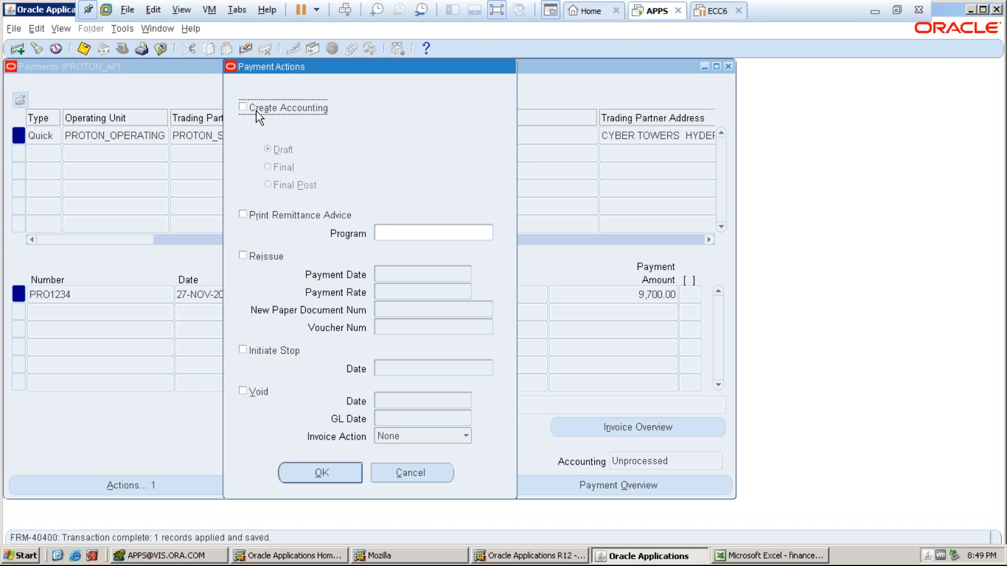
left_click(252, 108)
left_click(286, 184)
left_click(332, 473)
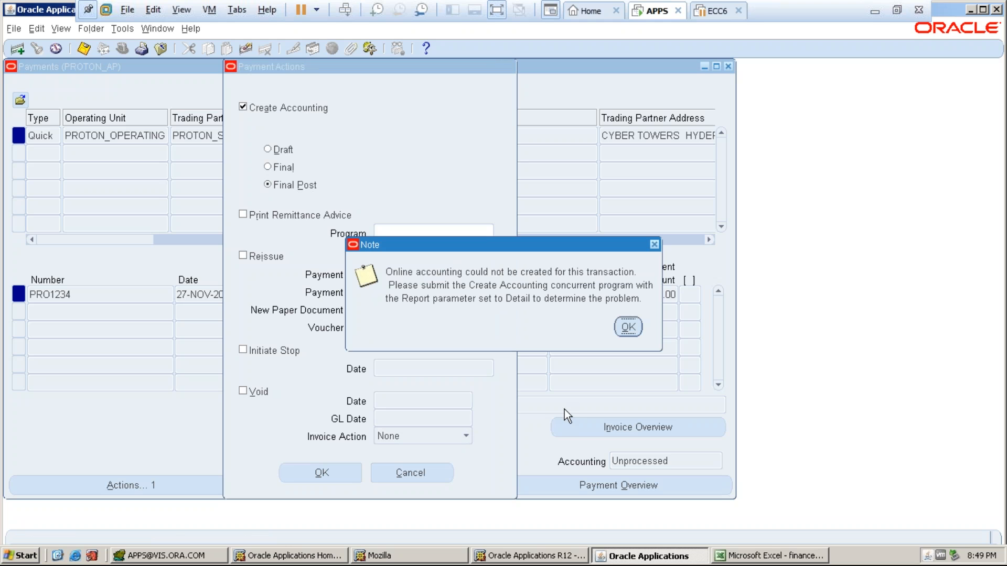
left_click(628, 328)
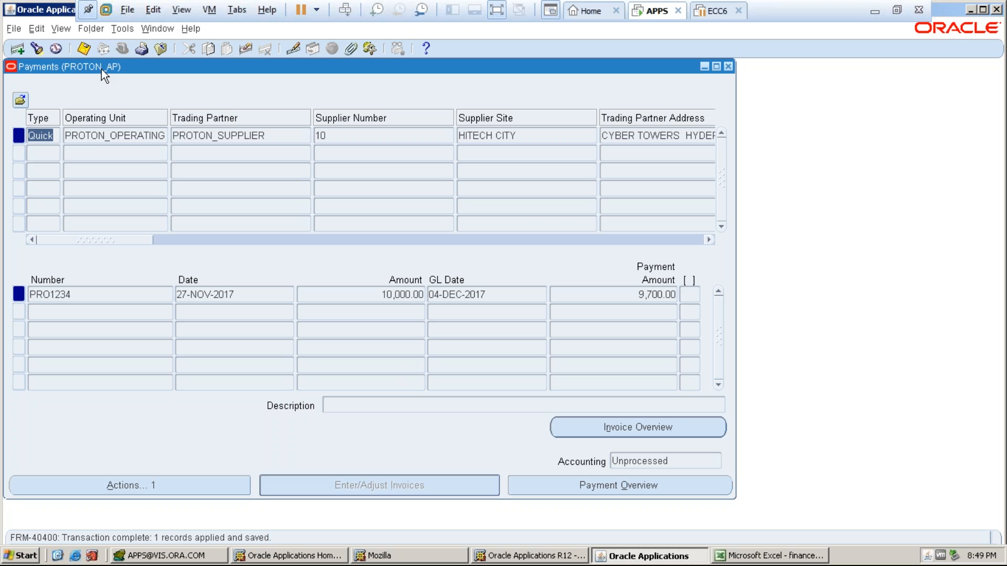
- Retry Final accounting for the payment, which fails again, then select the 27-NOV-2017 payment date
left_click(118, 179)
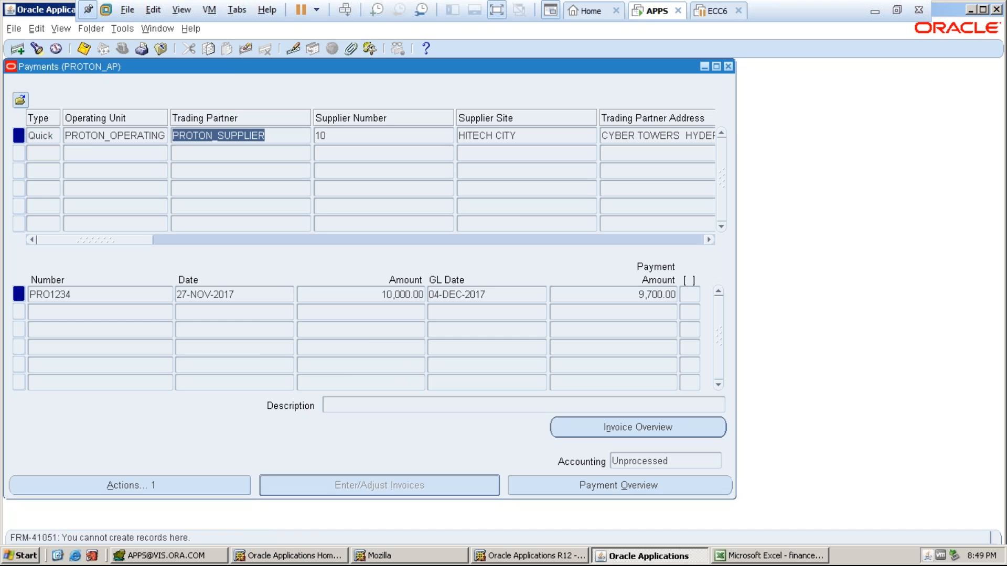
key("space")
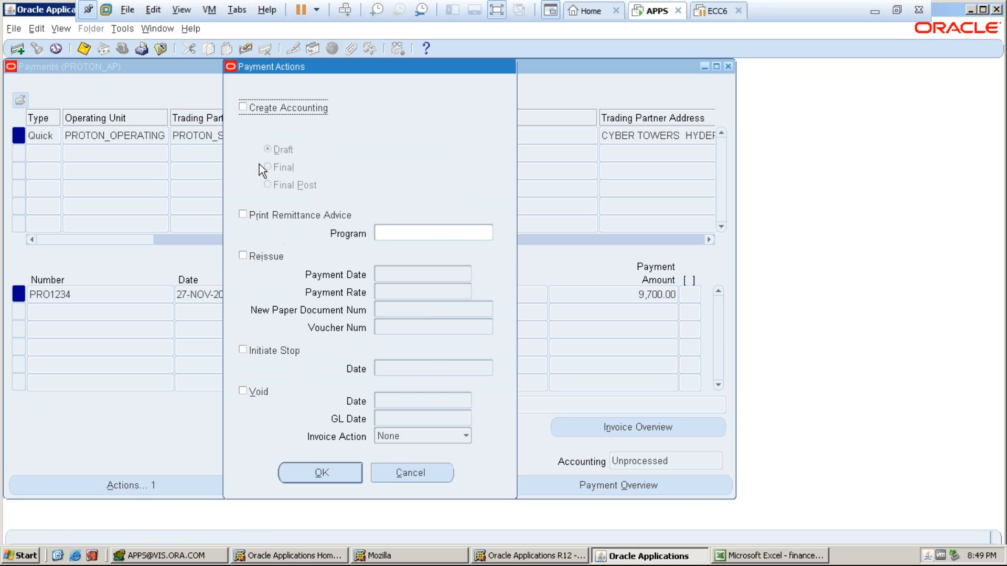
left_click(245, 106)
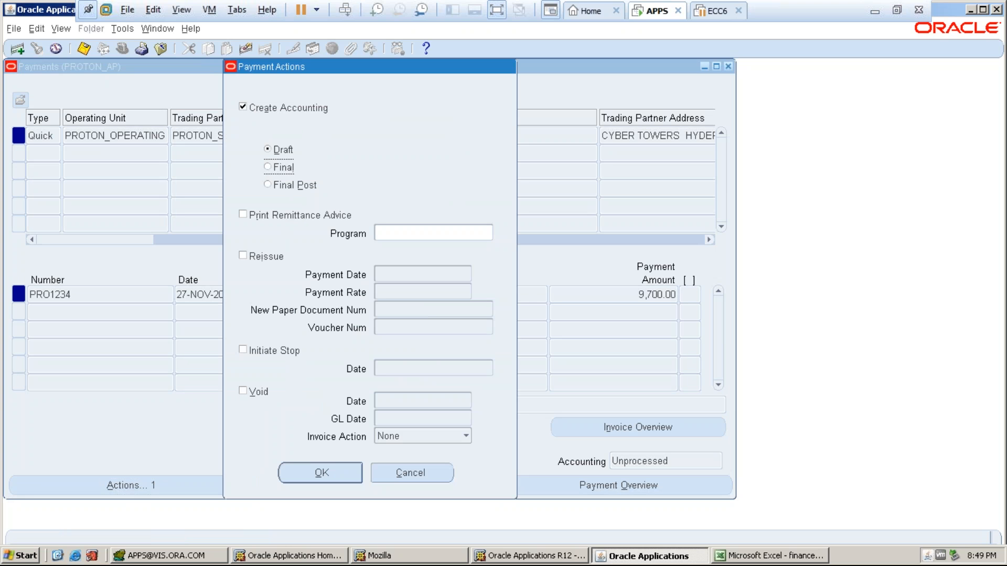
left_click(321, 472)
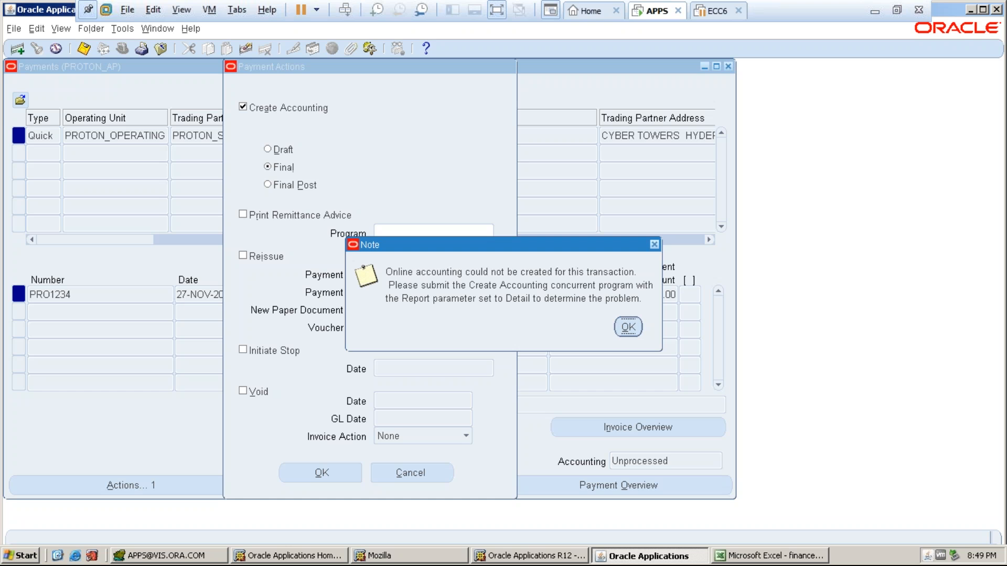
left_click(624, 328)
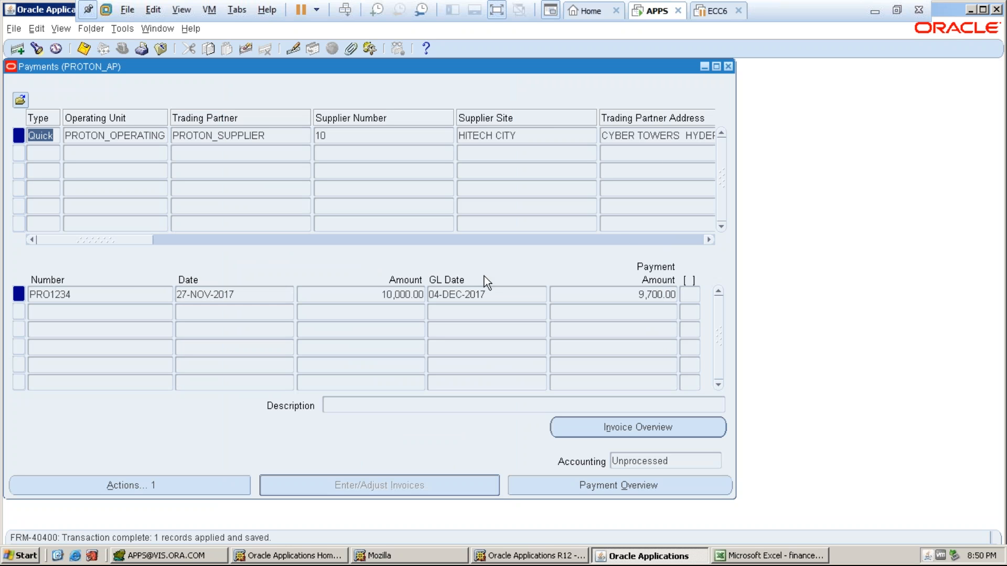
left_click(265, 293)
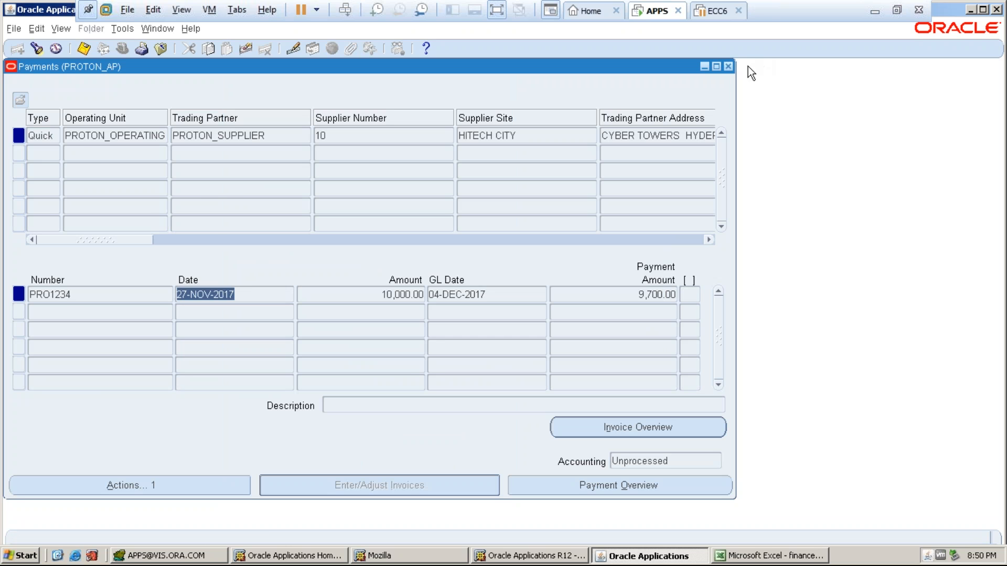
- Close Payments and start a new single Create Accounting request from View > Requests
left_click(728, 67)
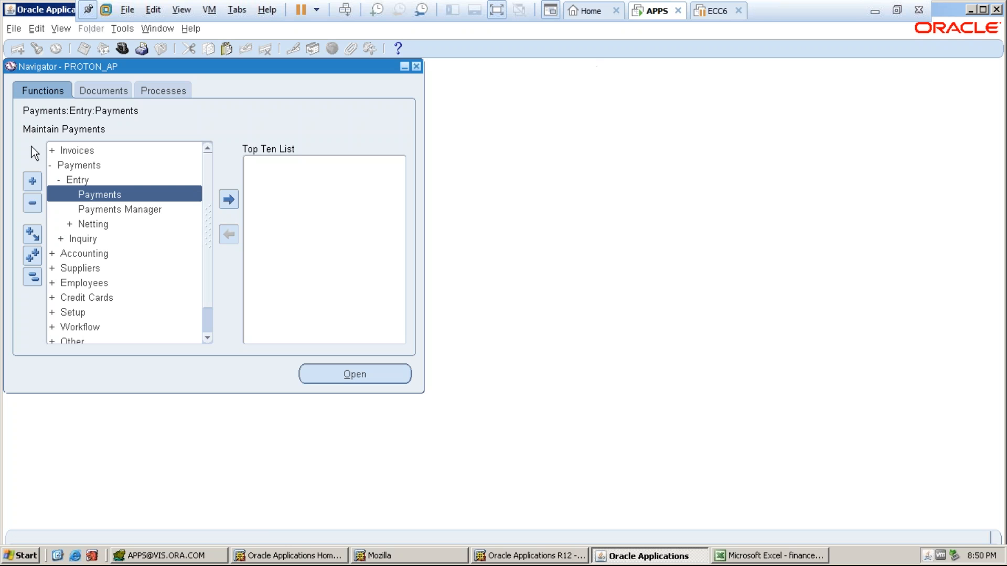
left_click(65, 30)
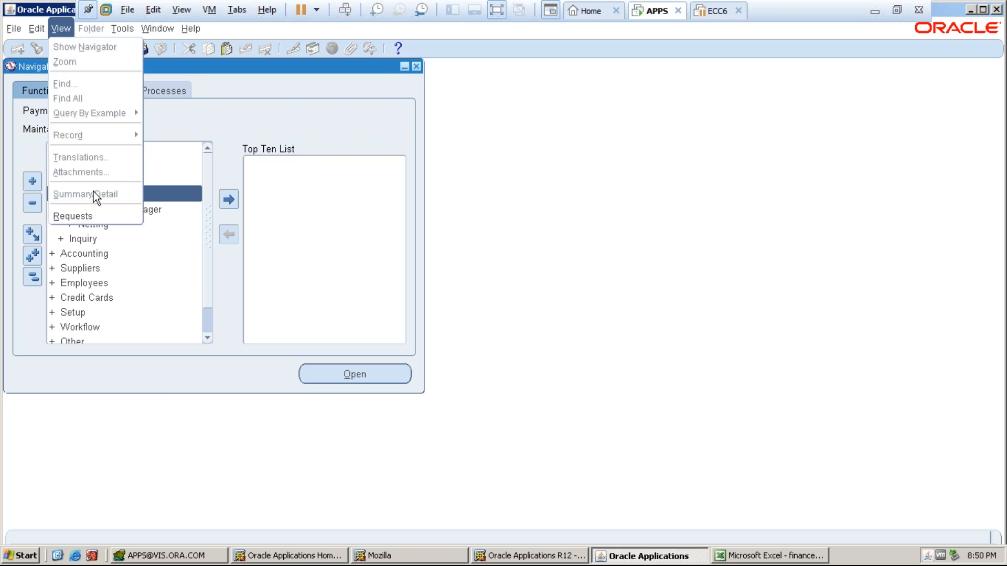
left_click(73, 216)
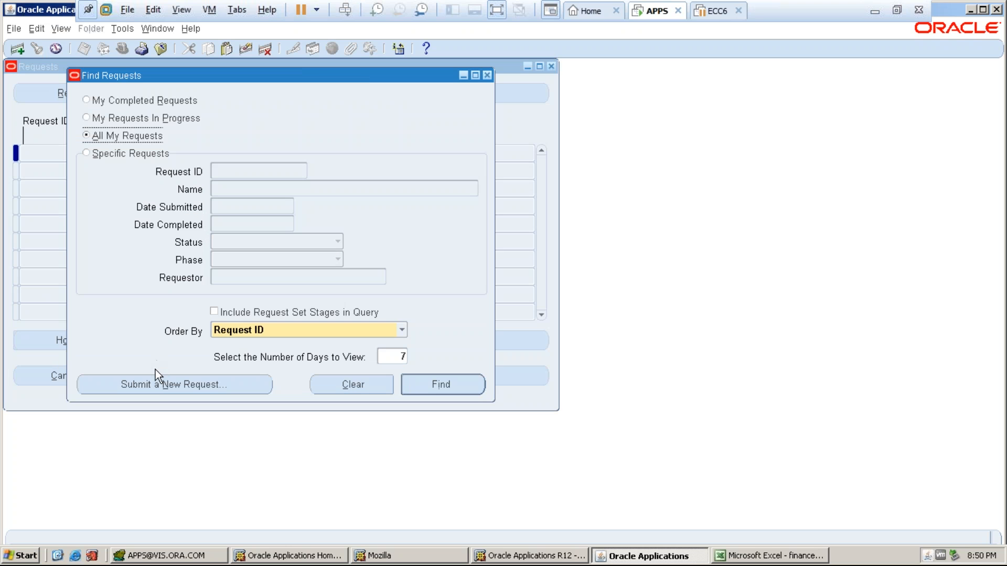
left_click(156, 382)
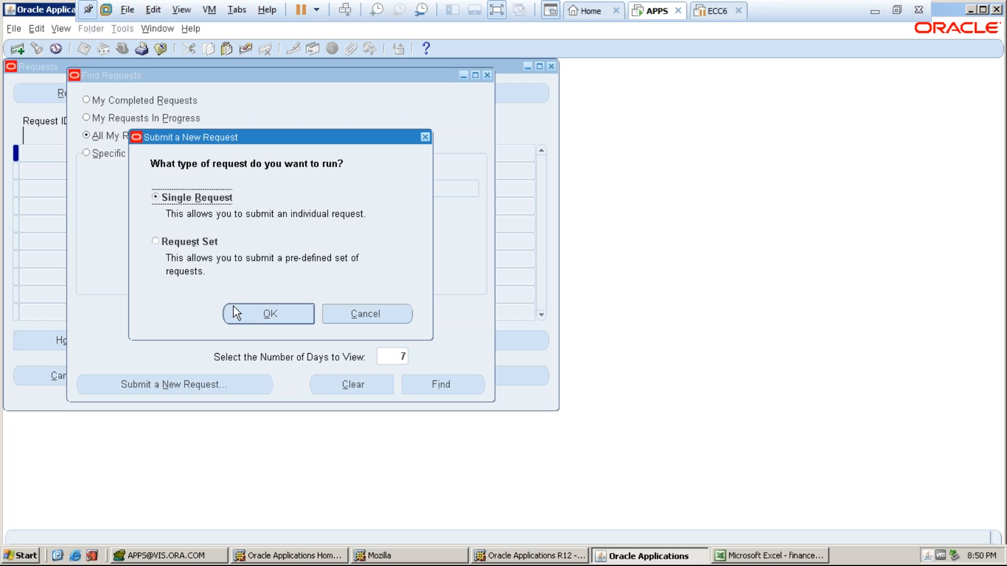
type("CREATE")
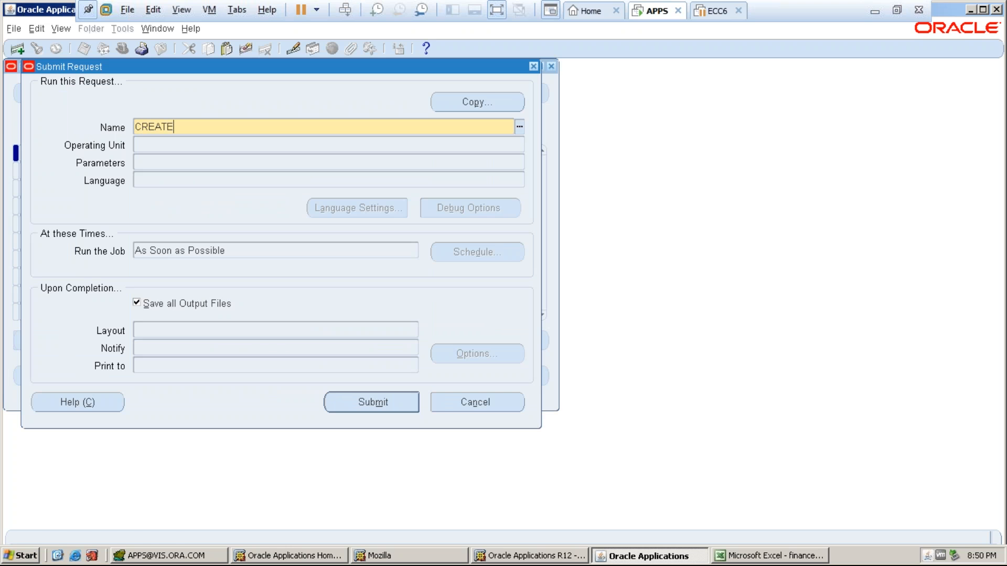
key("Tab")
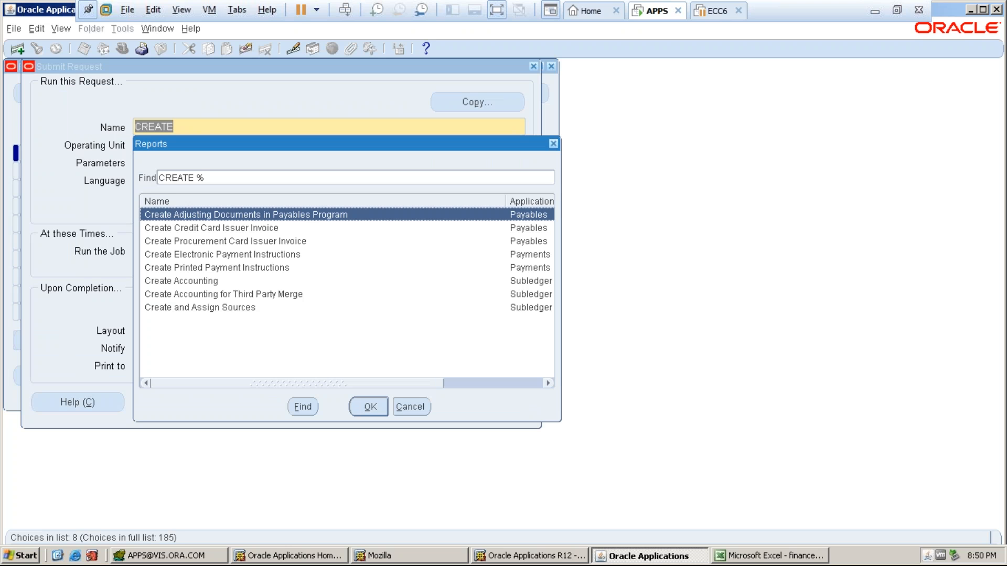
left_click(202, 282)
left_click(369, 407)
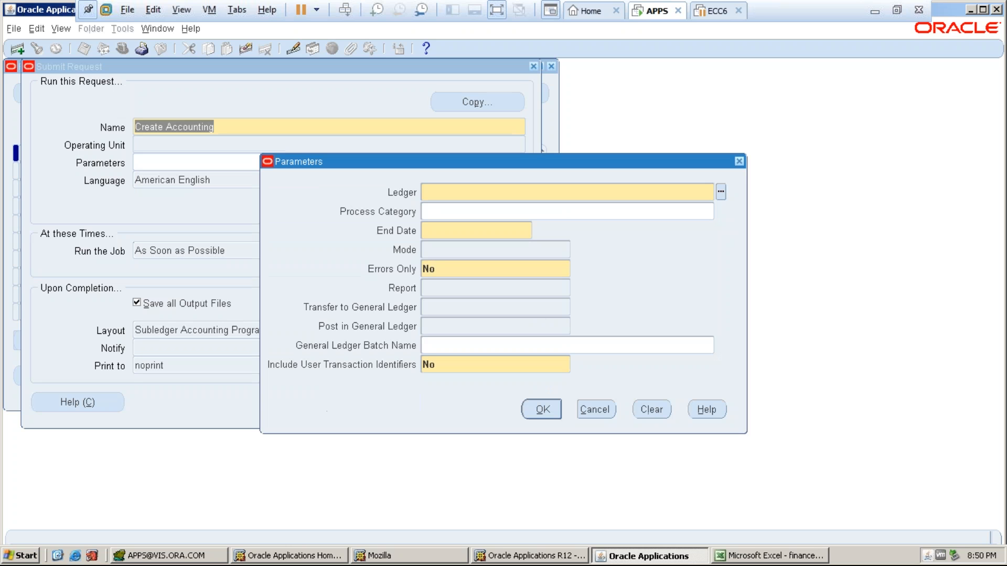
- Set the Create Accounting ledger to PROTON_LEDGER, leaving process category empty
type("PROTN")
key("Tab")
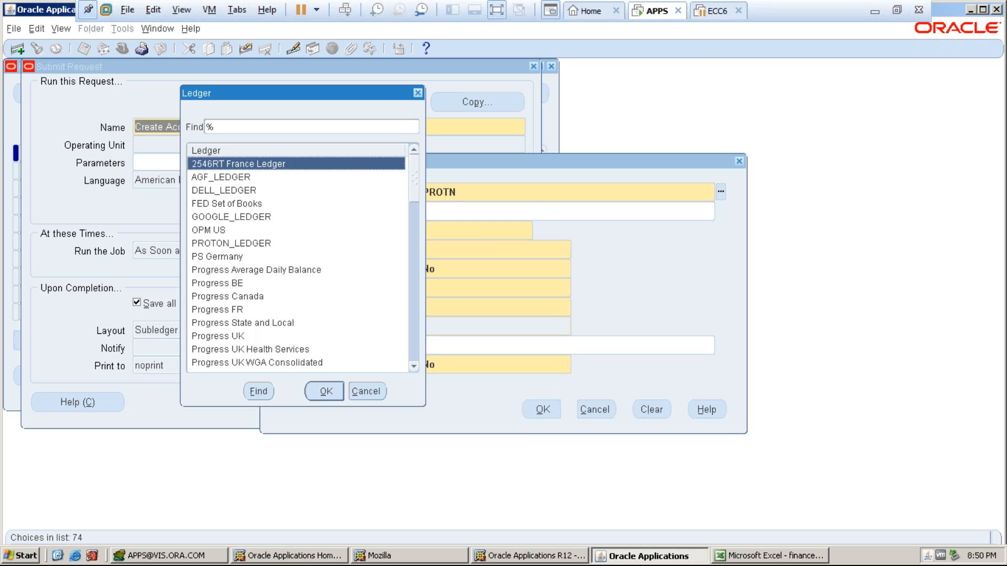
left_click(251, 244)
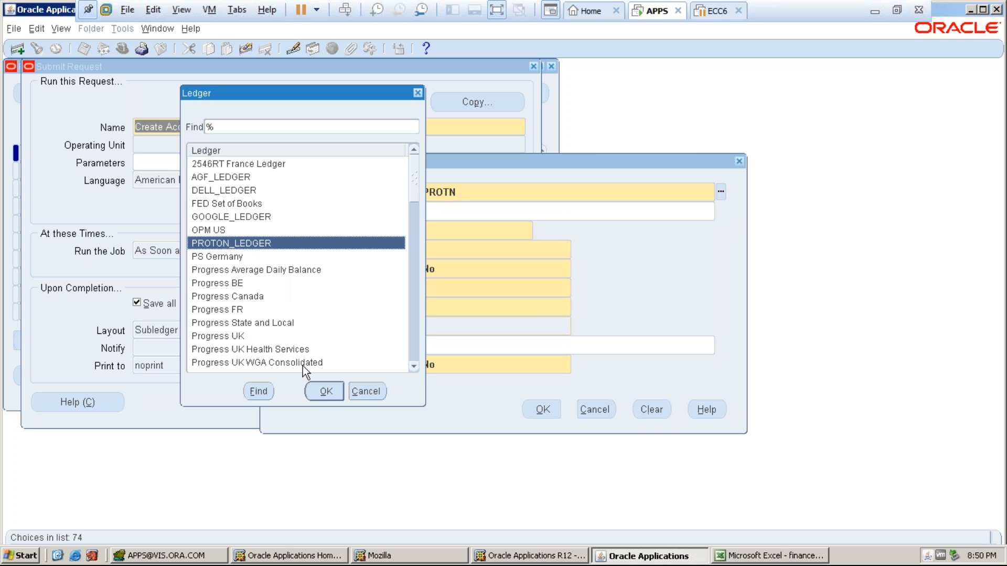
left_click(315, 388)
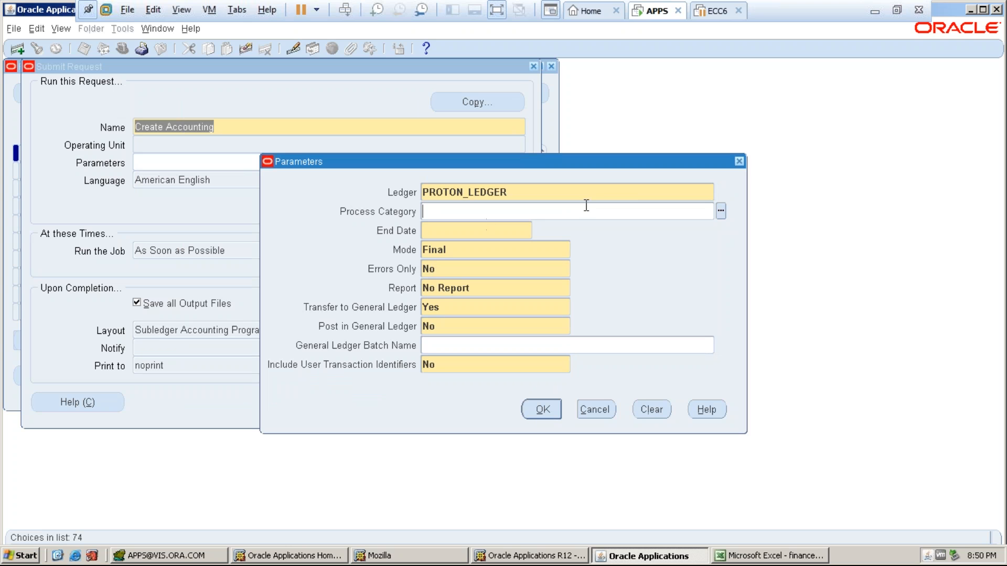
left_click(722, 210)
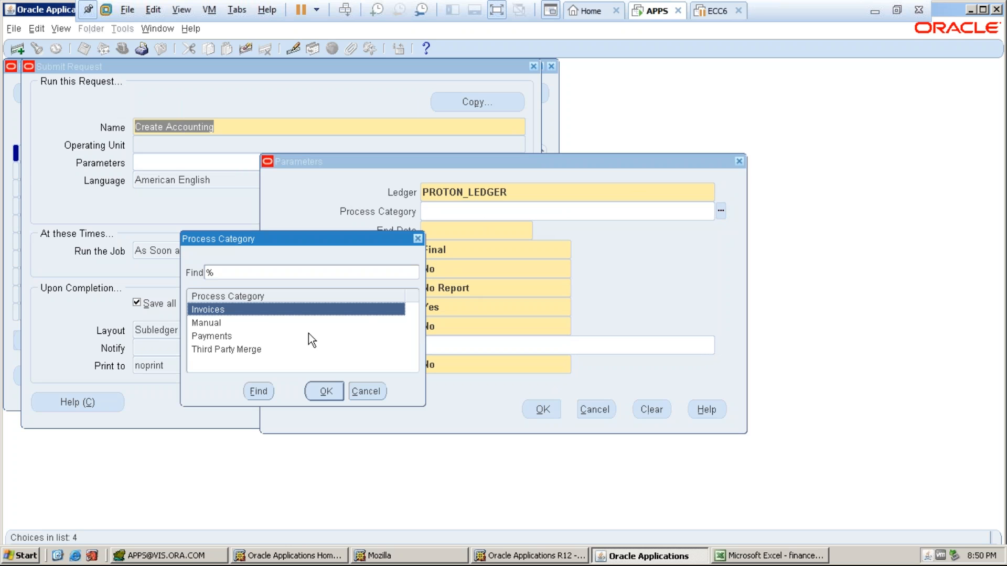
left_click(354, 392)
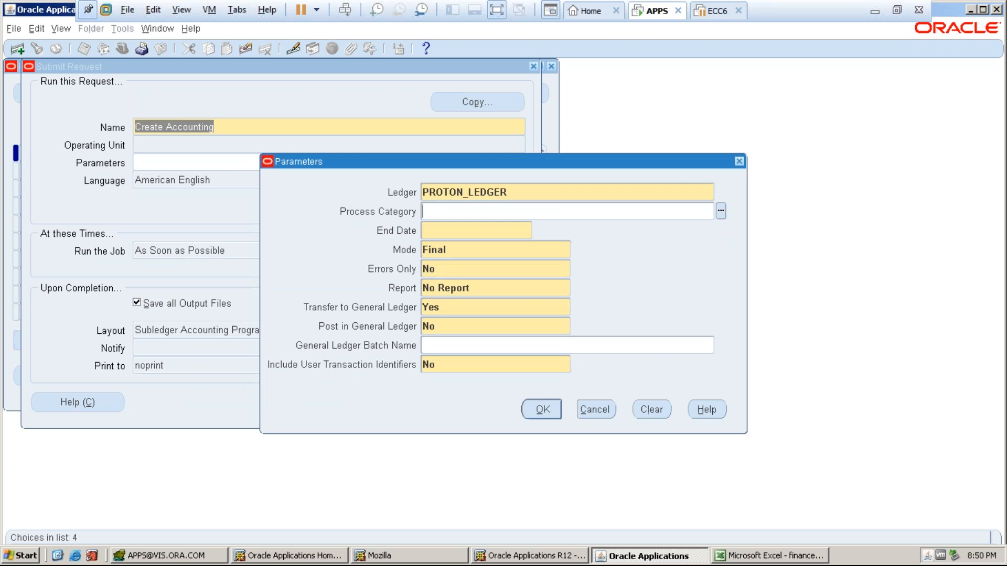
- Set the end date to 05-DEC-2017 and choose a Detail report
left_click(453, 231)
type("05DEC")
key("Tab")
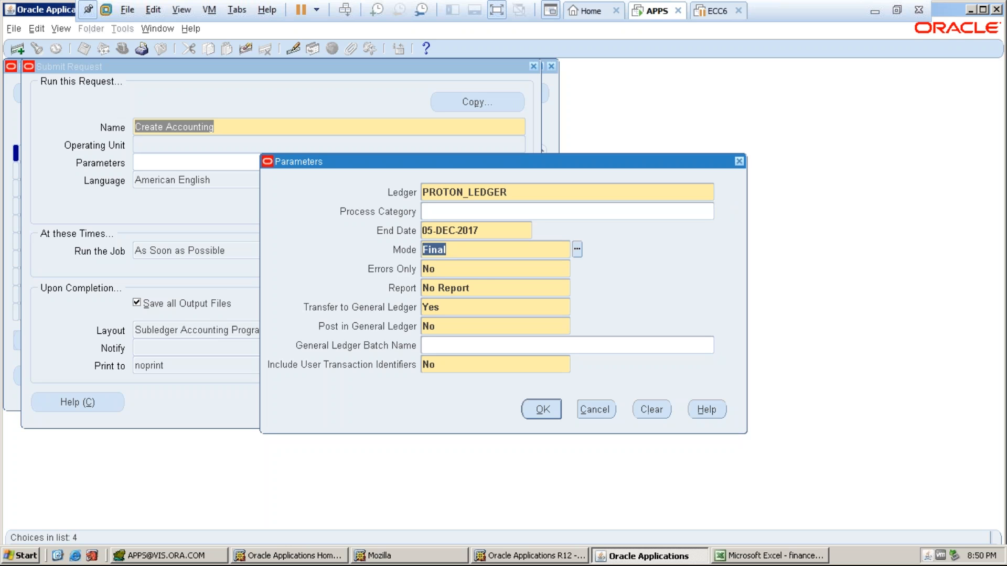
key("Tab")
key("Tab")
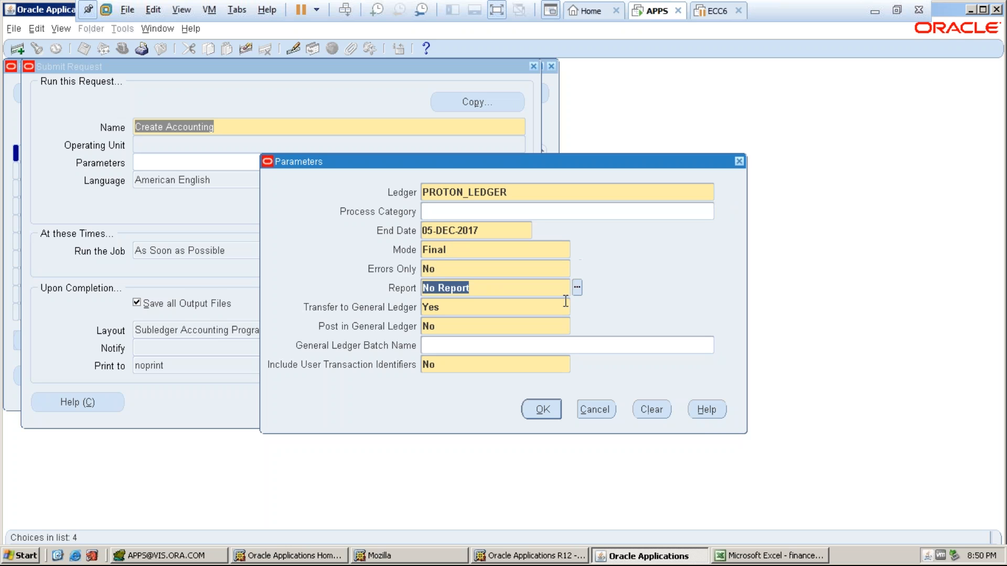
left_click(577, 287)
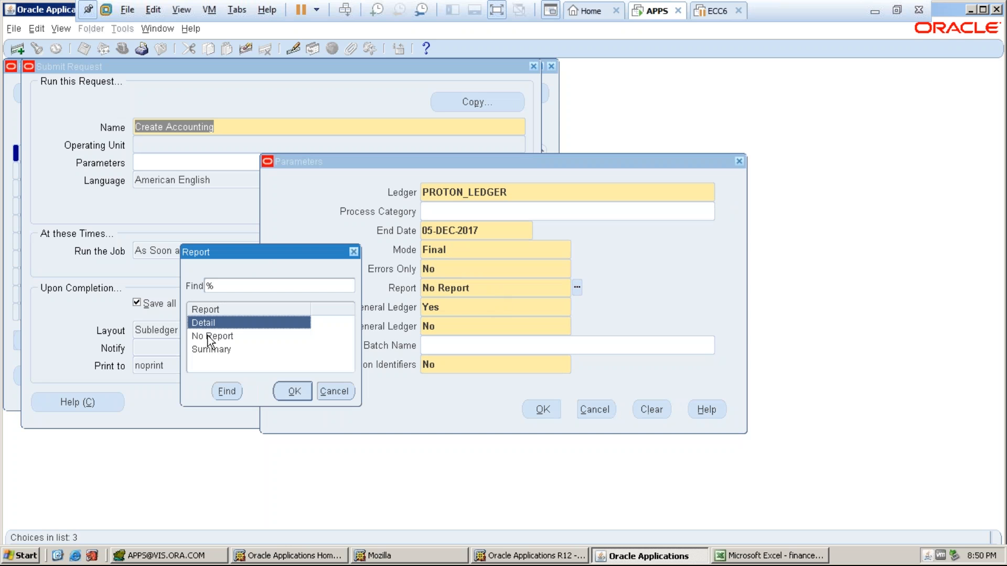
left_click(294, 391)
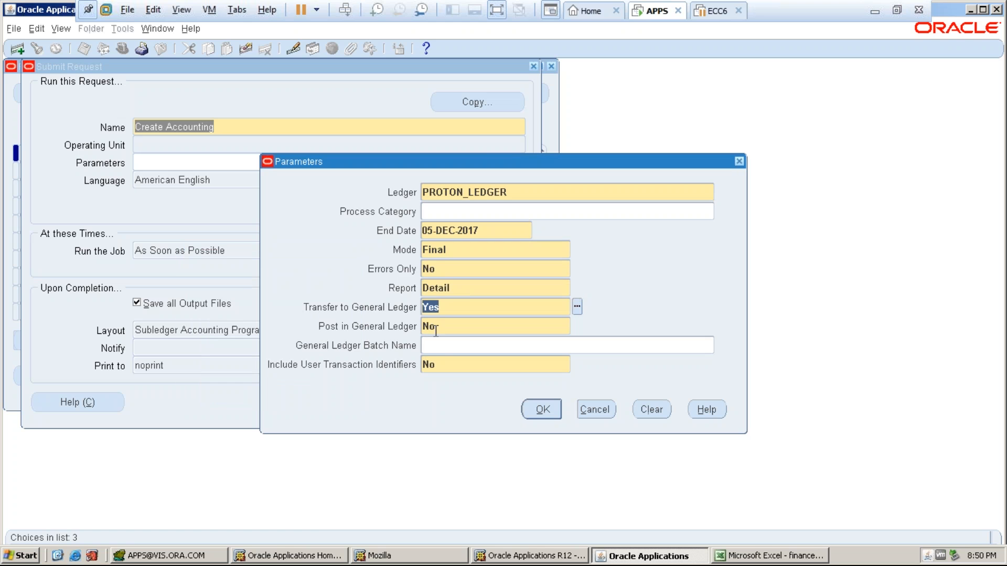
key("Tab")
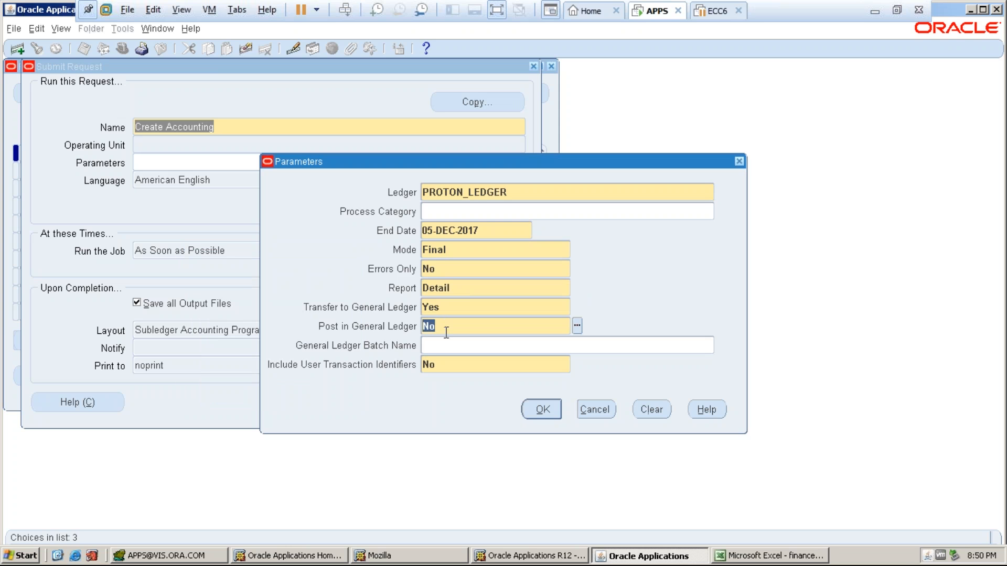
- Enter General Ledger batch name PROTON_PAYMENT_JE and accept the parameters
left_click(442, 346)
type("PROTON_A")
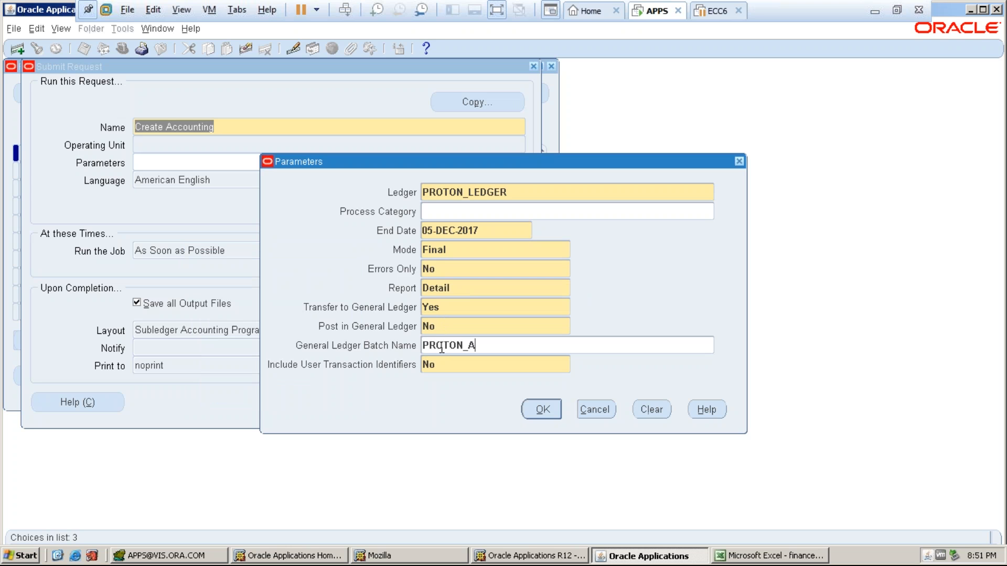
type("P_JE")
key("BackSpace")
key("BackSpace")
type("PAYYM")
key("BackSpace")
key("BackSpace")
key("BackSpace")
key("BackSpace")
key("BackSpace")
key("BackSpace")
key("BackSpace")
key("BackSpace")
key("BackSpace")
type("_PAYMENT_JE")
left_click(542, 409)
- Submit the request, decline another, and refresh until request 5912343 shows Pending
left_click(386, 402)
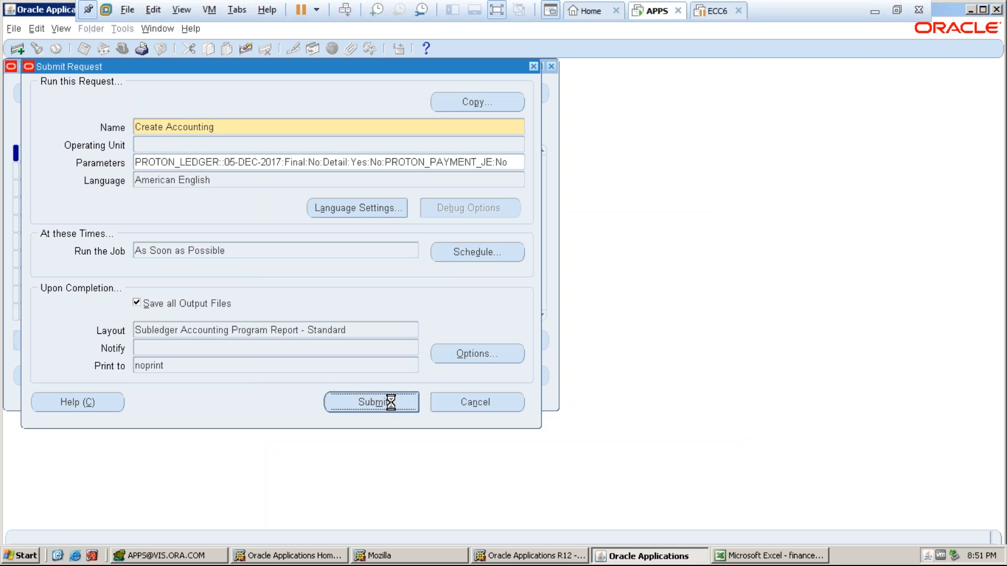
left_click(545, 333)
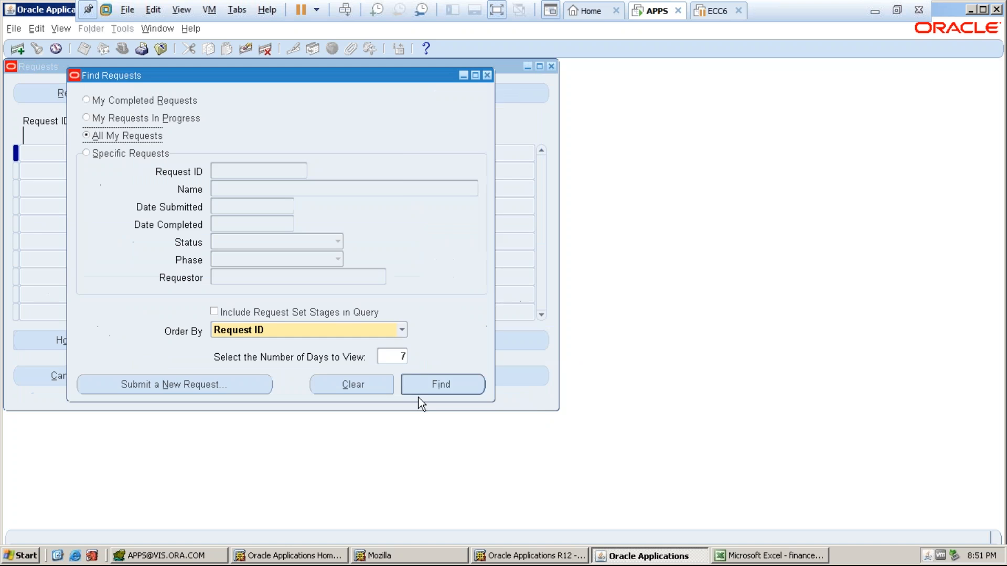
key("Return")
left_click(132, 97)
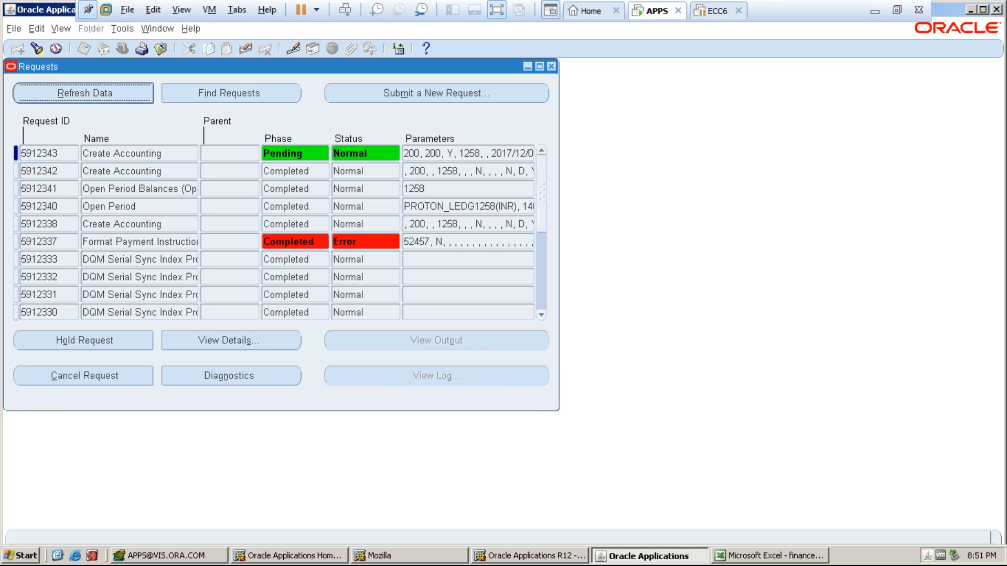
key("alt+r")
- Bring up the Excel notes workbook and look over the Sheet1 and 27-11-17 sheets
left_click(729, 554)
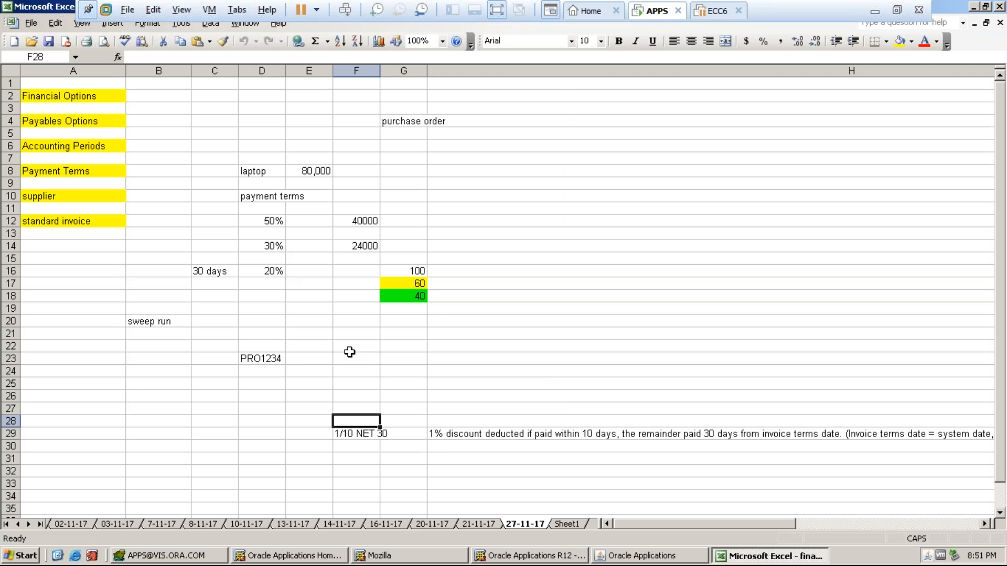
left_click(562, 524)
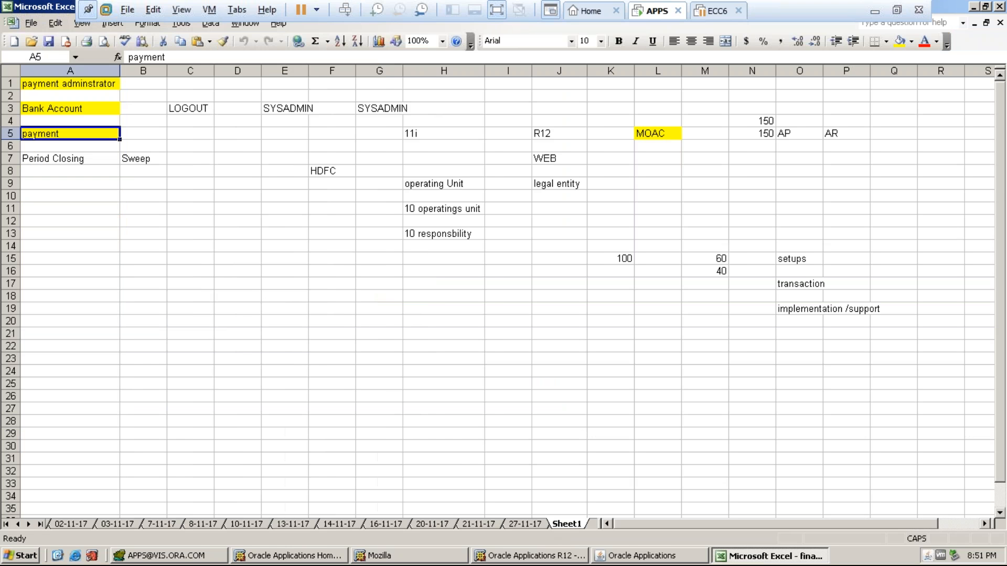
left_click(40, 159)
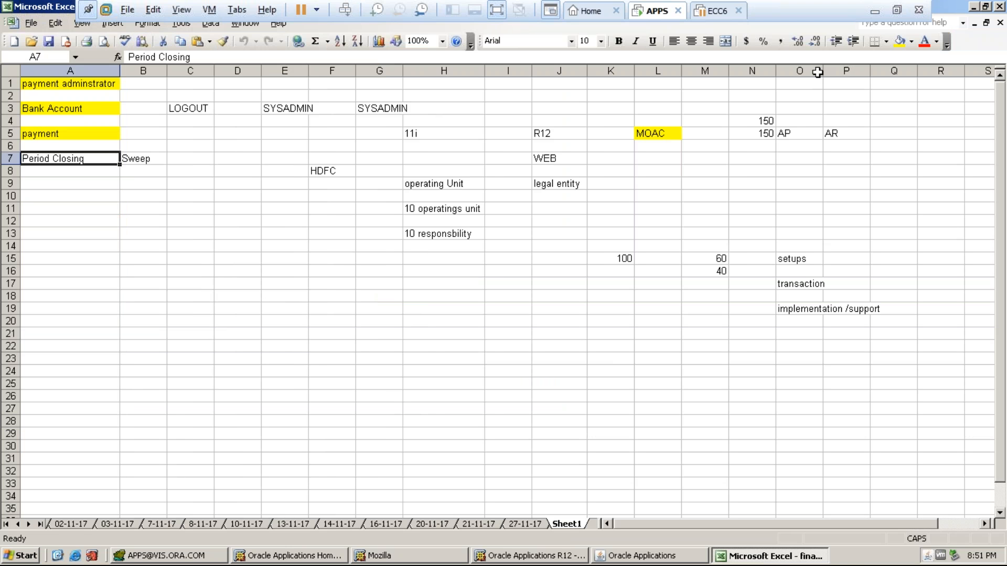
left_click(525, 525)
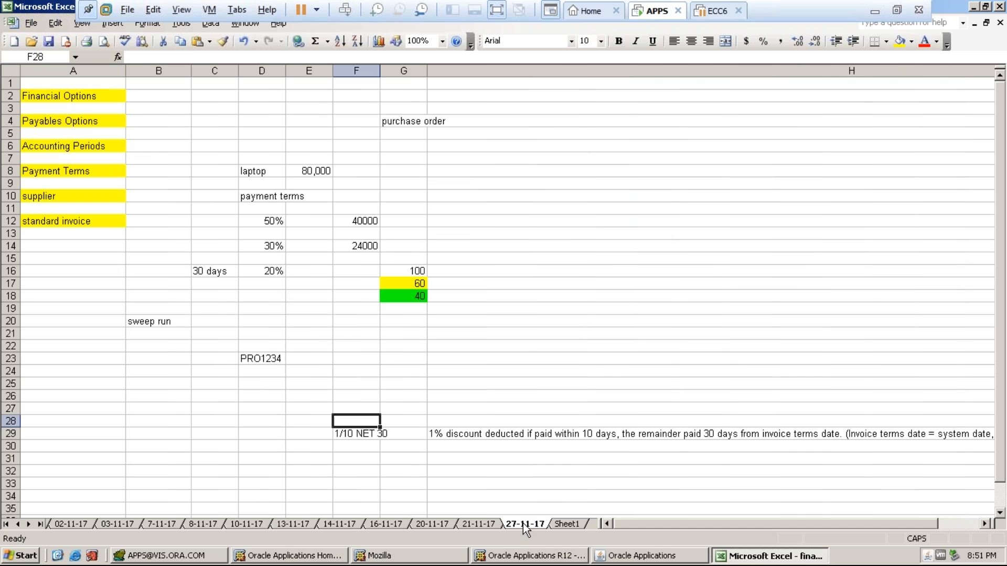
left_click(566, 525)
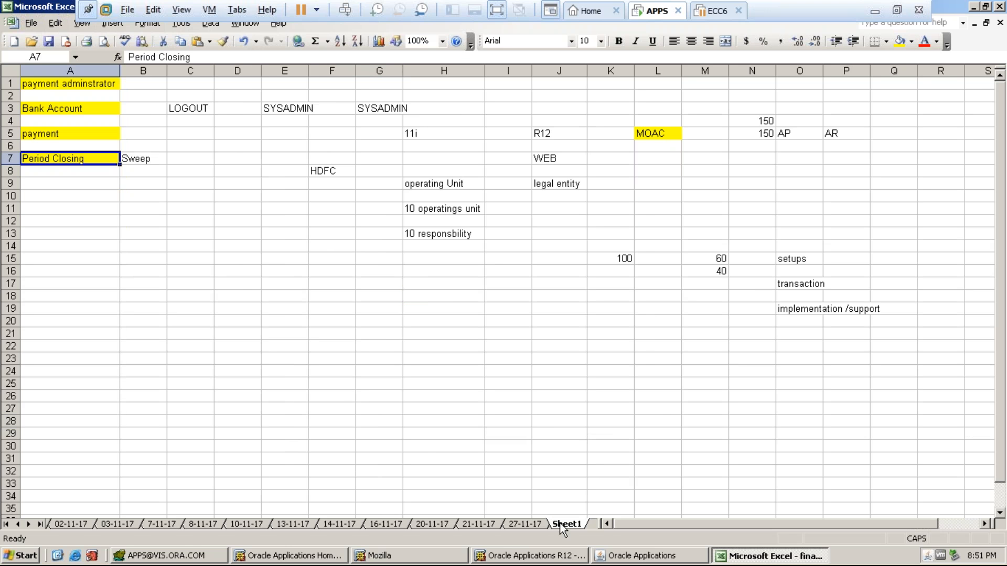
- Rename Sheet1 to 04-DEC-17 and select cell J23 for new notes
right_click(561, 526)
left_click(592, 445)
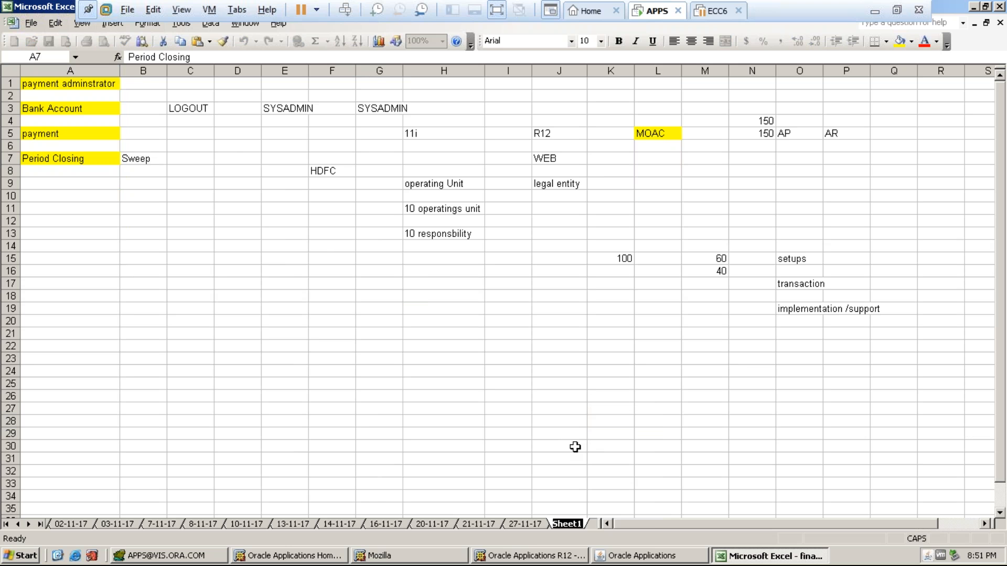
type("04-DEC-17")
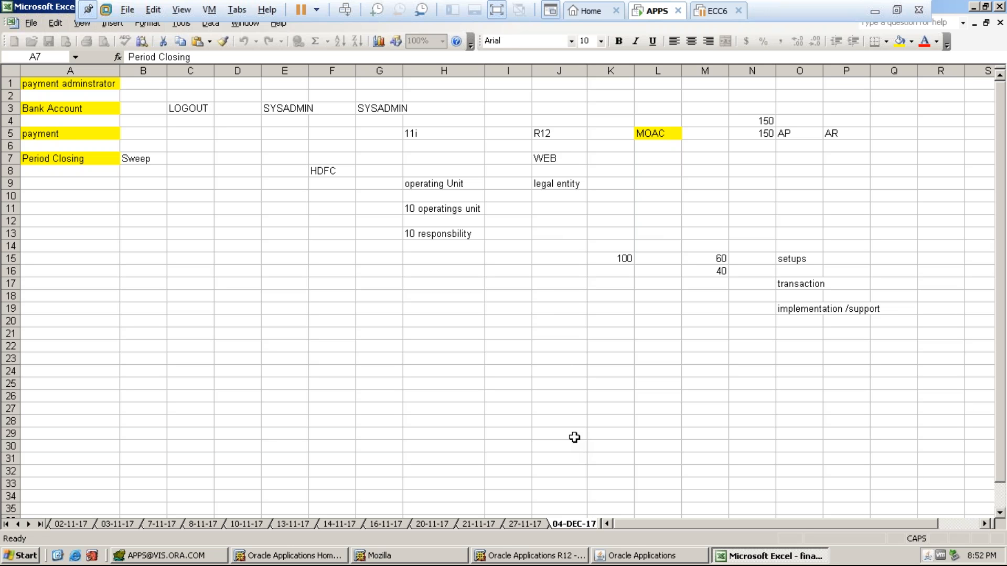
left_click(575, 435)
left_click(539, 360)
- Enter AR 15, FA 10 and CM 5 in rows 23-25 of columns J:K
type("AR")
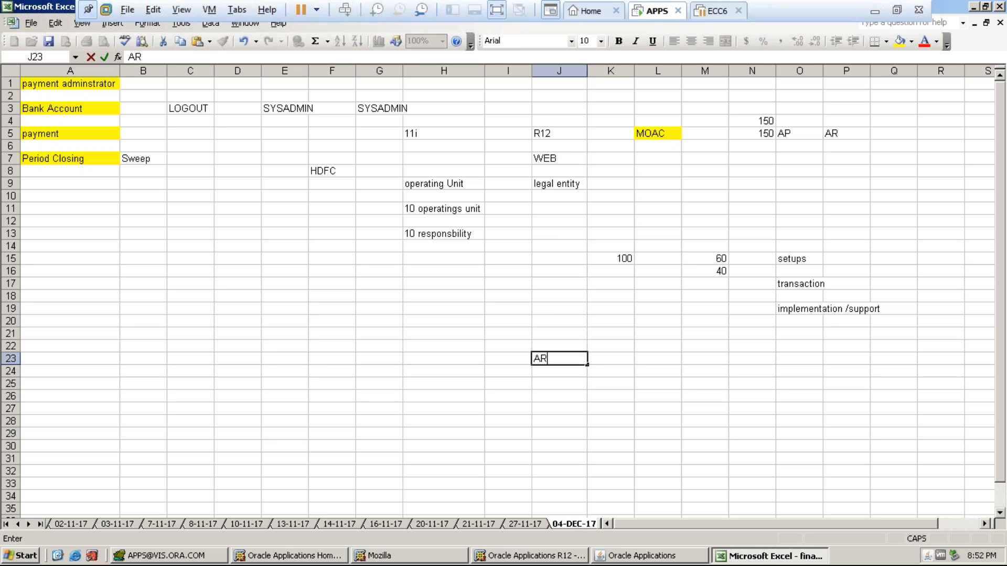
key("Tab")
type("15")
key("Return")
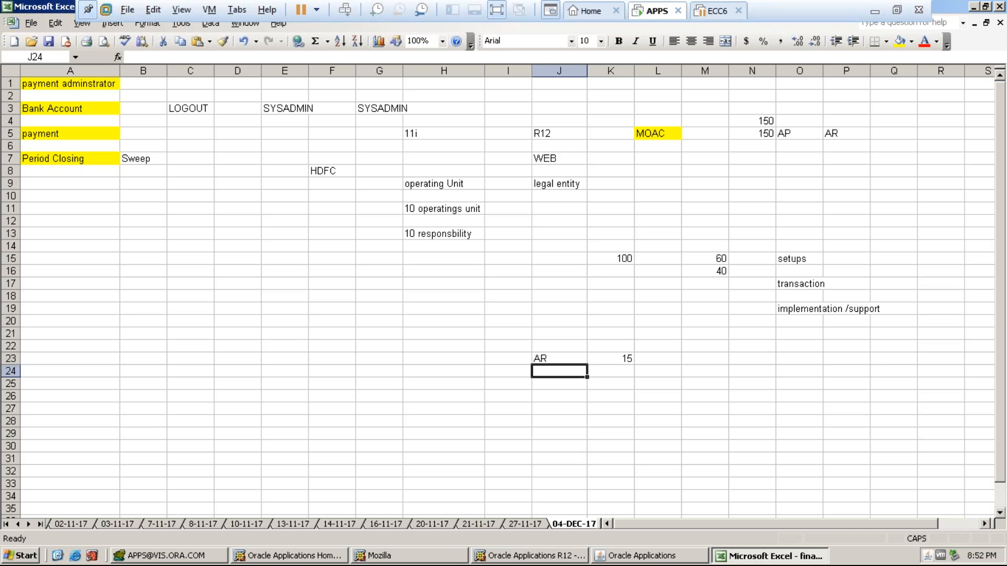
type("FA")
key("Tab")
type("1-")
type("0")
key("Return")
type("CM")
key("Tab")
type("5")
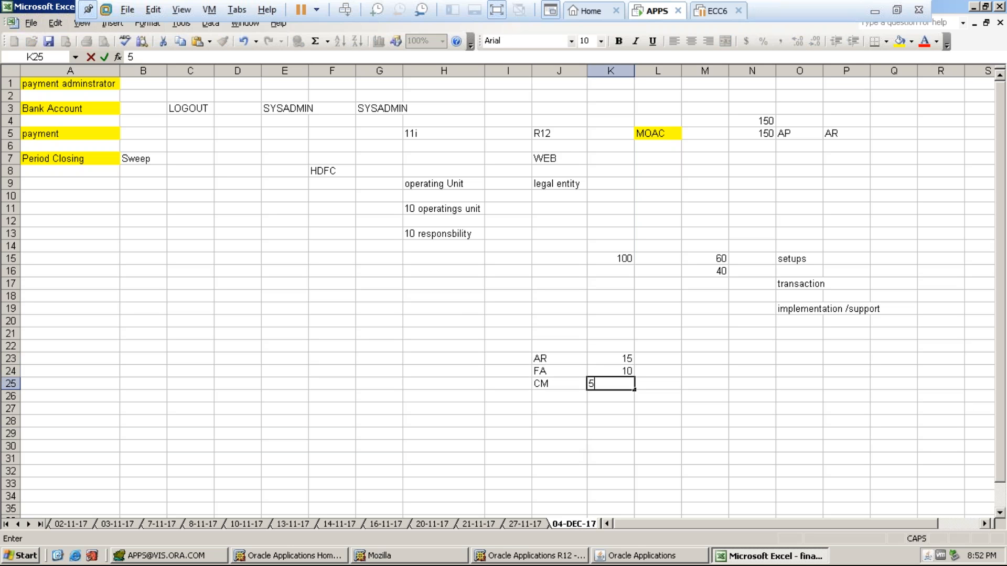
key("Return")
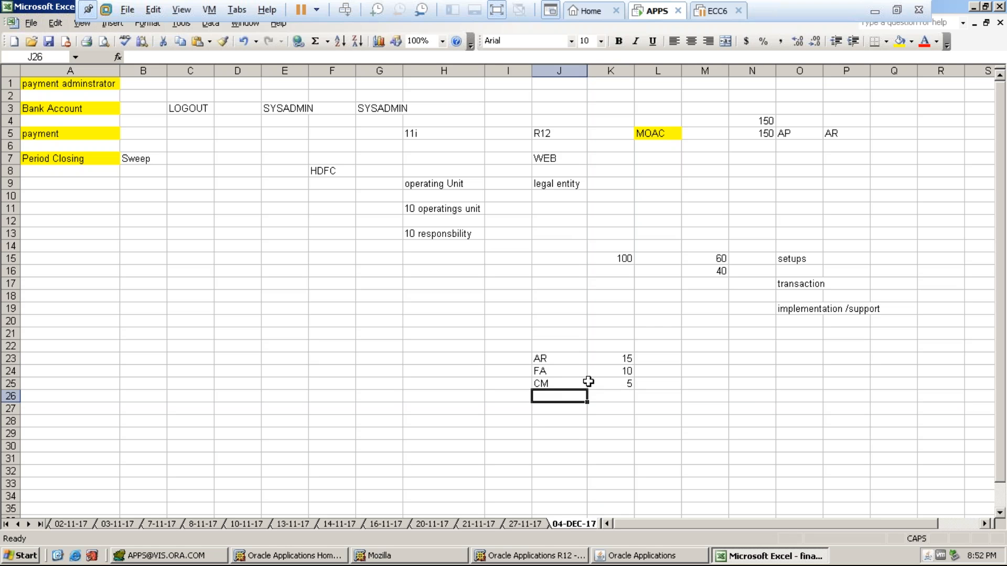
- Add OTHER SETUPS with 5 in row 26, then select K23:K26 and J23:K26 to review
type("OTHER SETUPS")
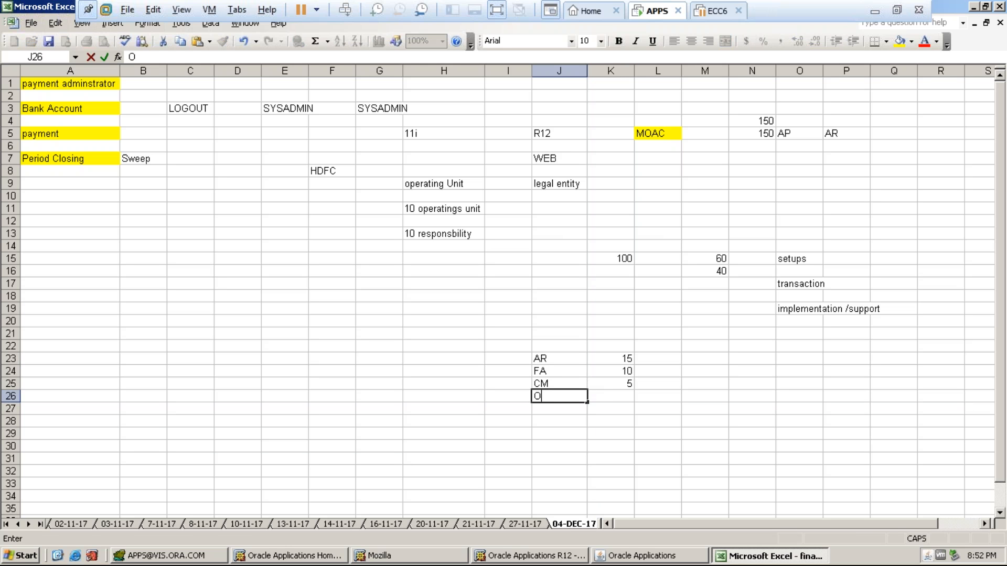
key("Tab")
key("Tab")
left_click(611, 396)
type("5")
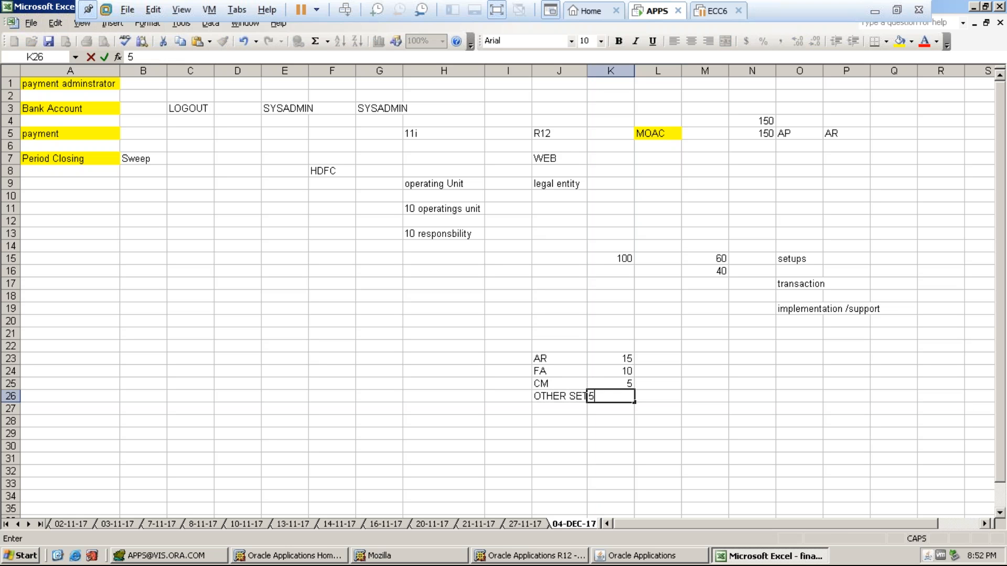
key("Return")
left_click(619, 358)
left_click_drag(620, 358, 622, 407)
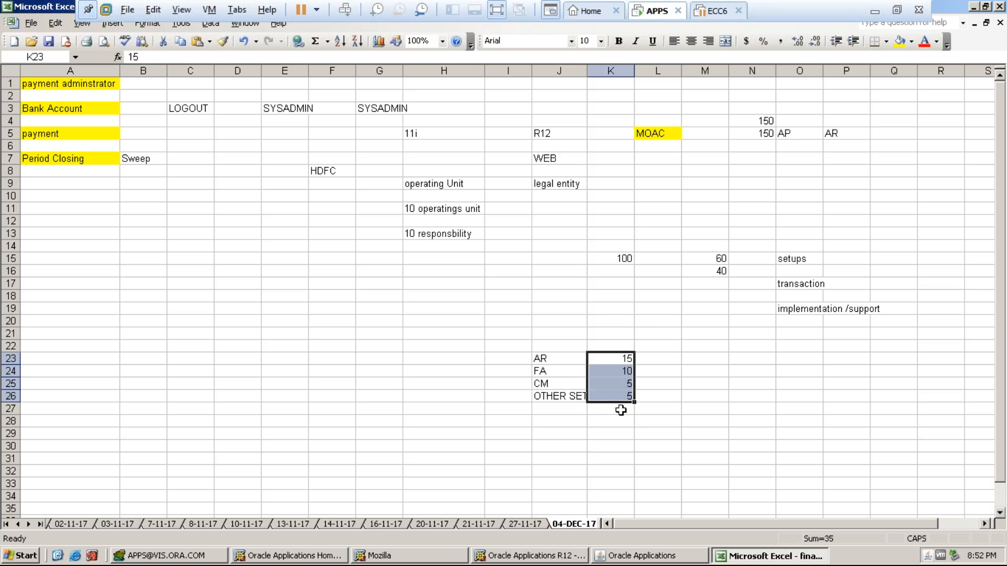
left_click(598, 403)
left_click_drag(542, 360, 611, 398)
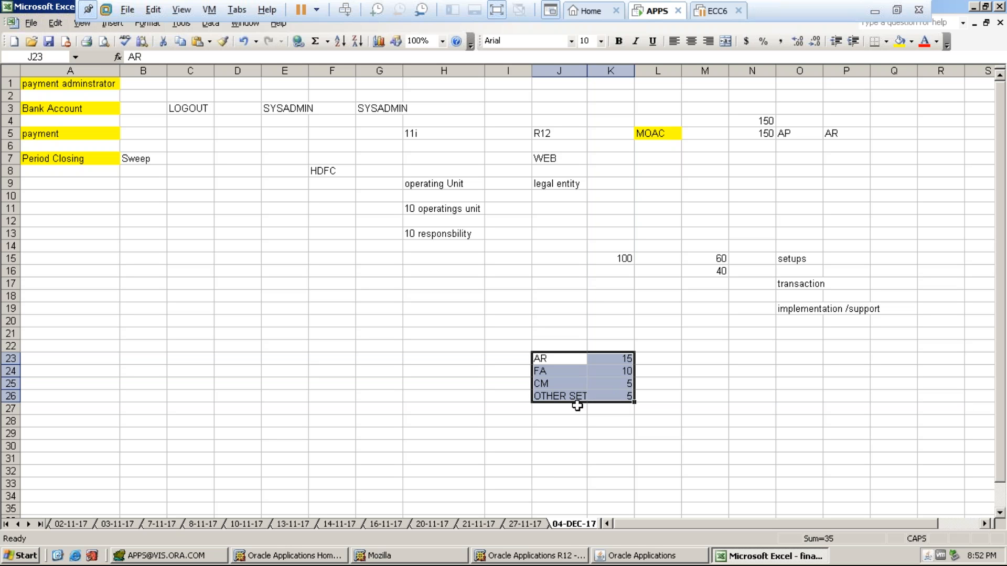
- Enter P2P in J27 and O2C in J28, review the J23:K28 list, and return to A5
left_click(543, 409)
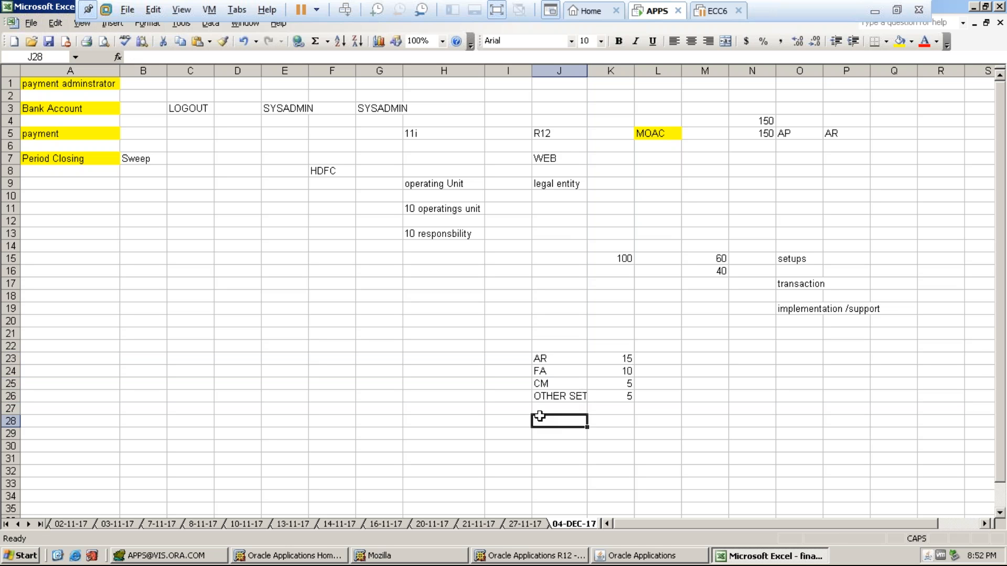
type("P2P")
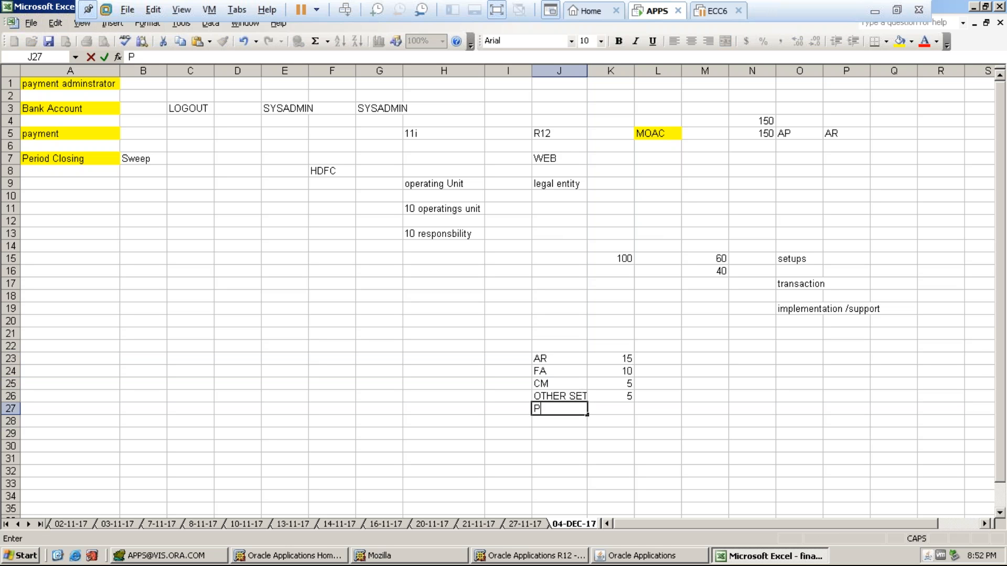
key("Return")
type("O2C")
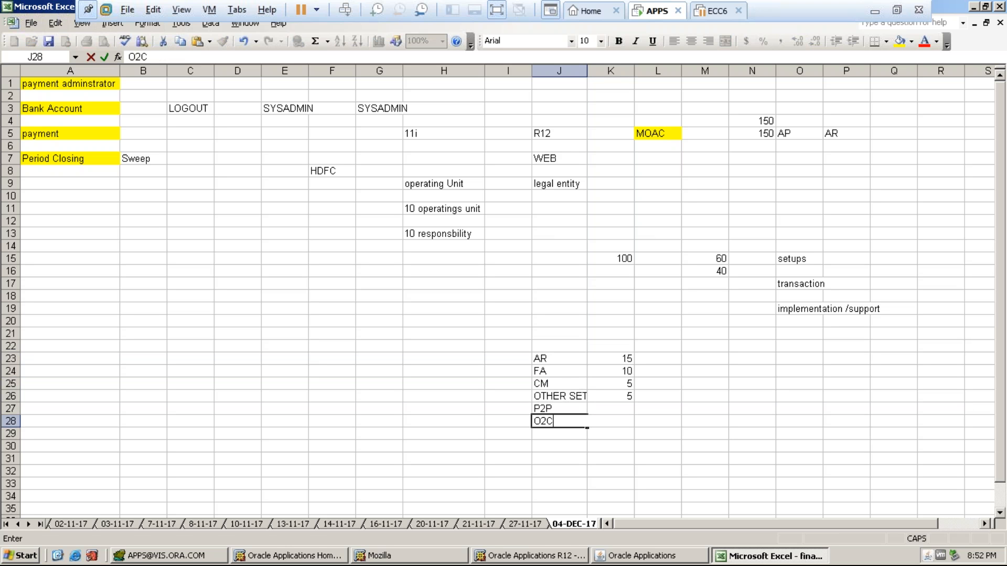
key("Return")
left_click(551, 361)
left_click_drag(573, 370, 604, 422)
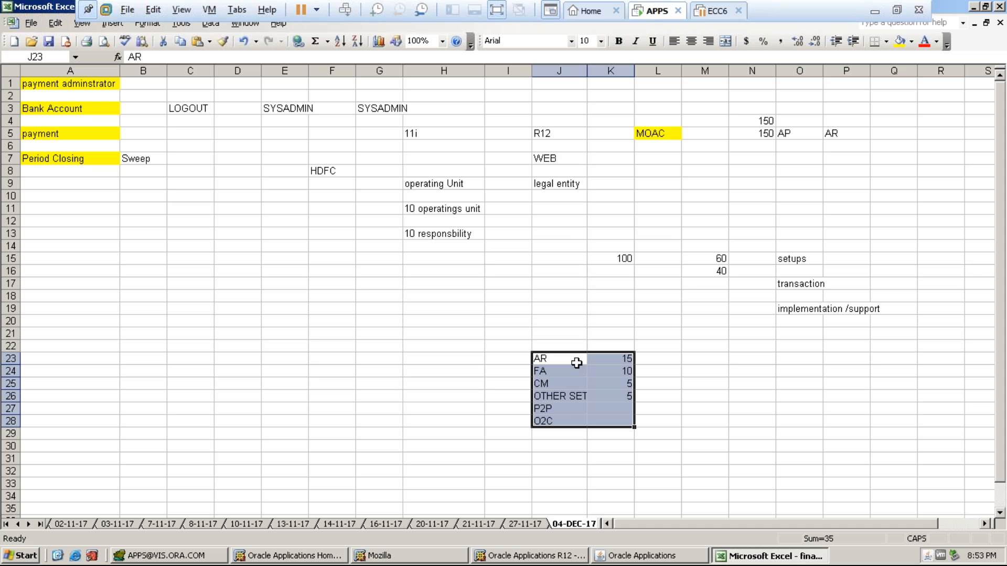
left_click(54, 131)
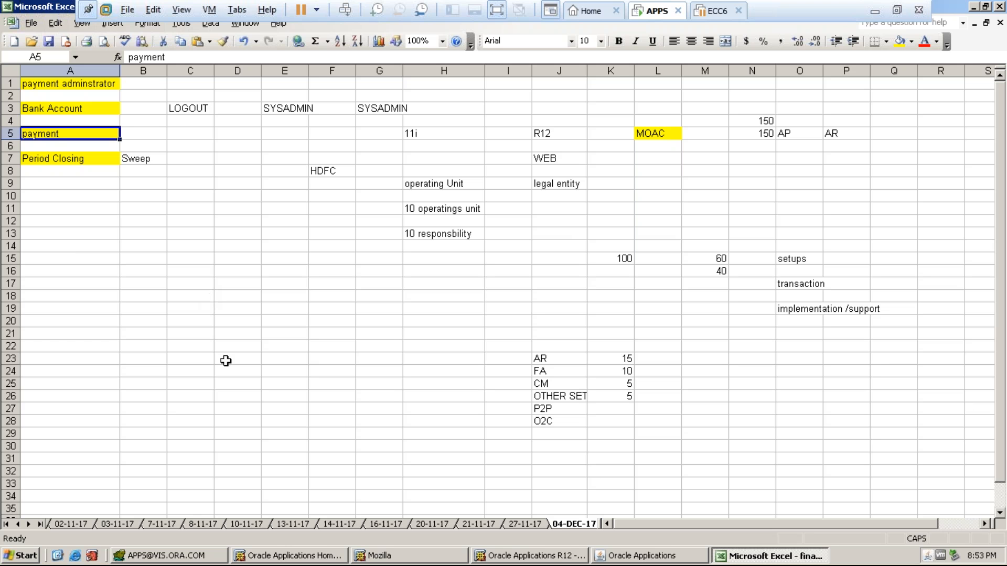
- Back in Oracle, refresh requests and open the output of Create Accounting request 5912343
left_click(612, 557)
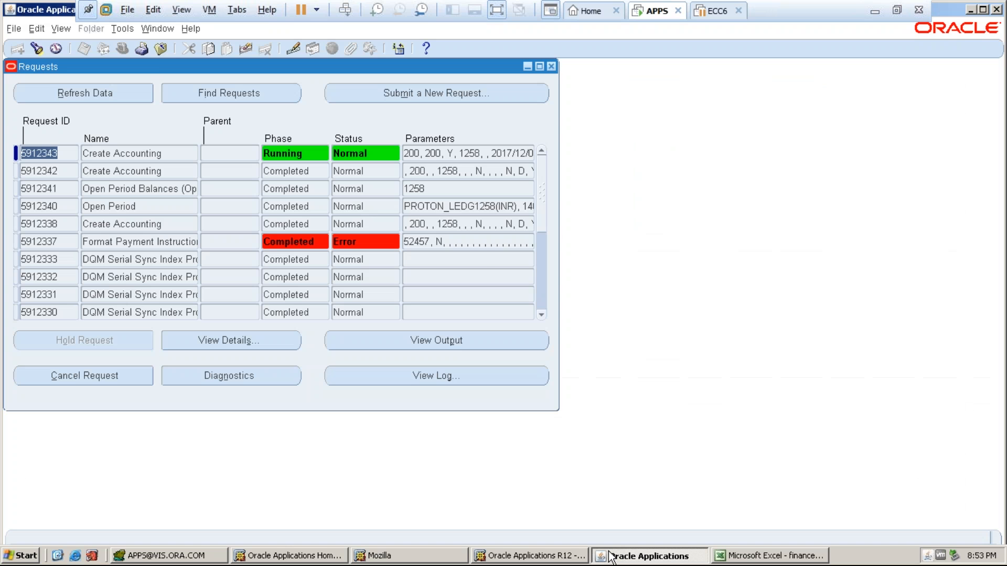
left_click(47, 92)
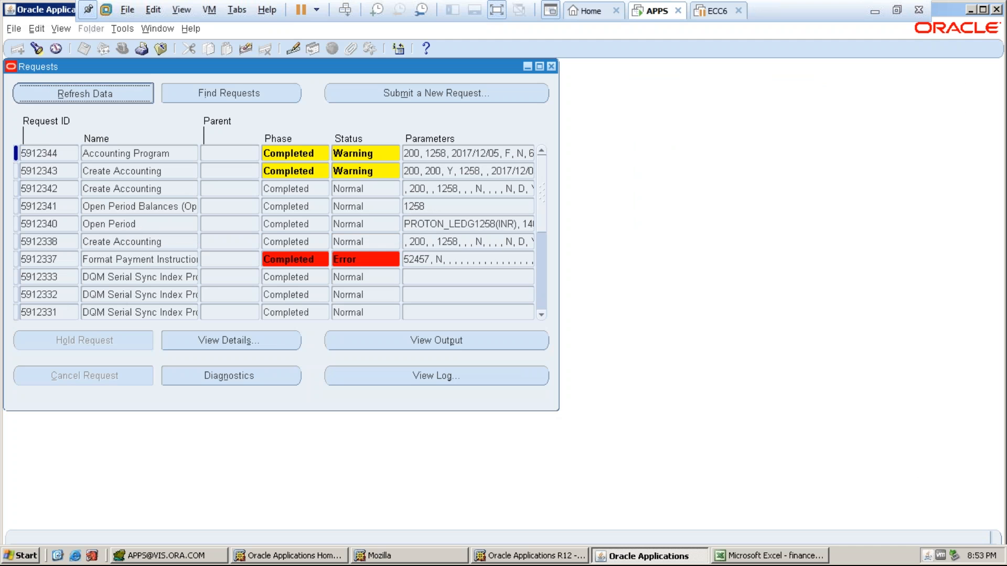
left_click(147, 173)
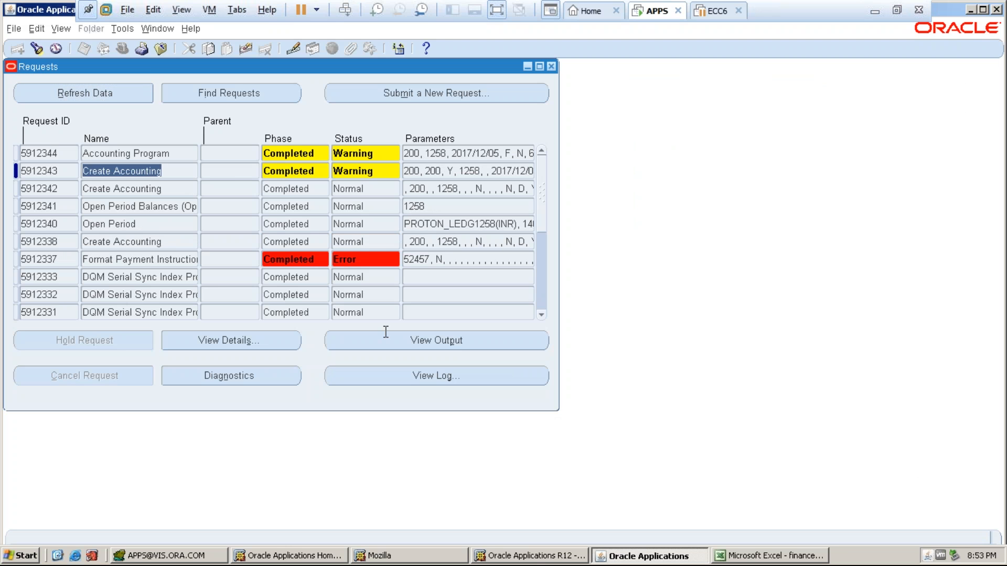
left_click(415, 340)
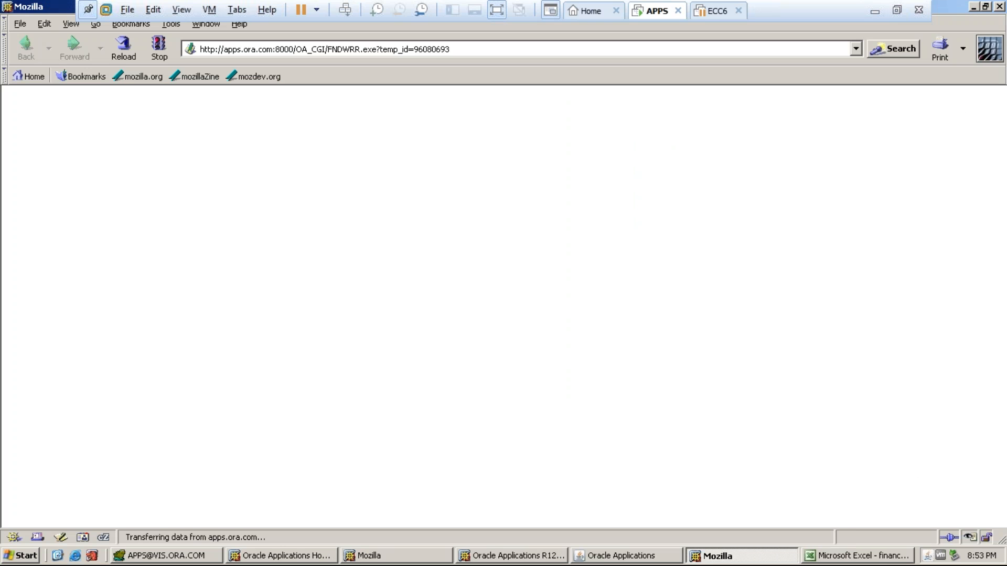
left_click(581, 557)
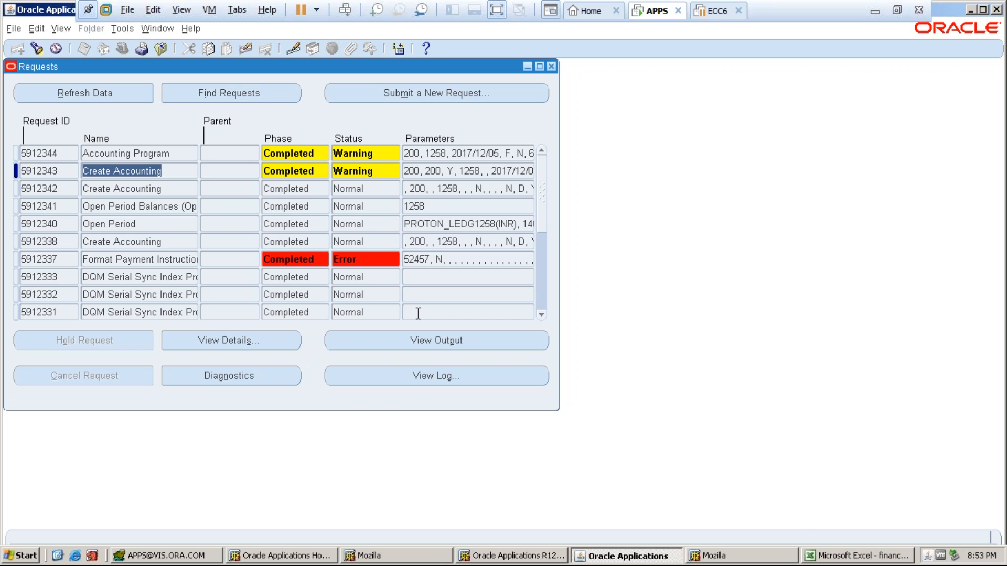
left_click(755, 555)
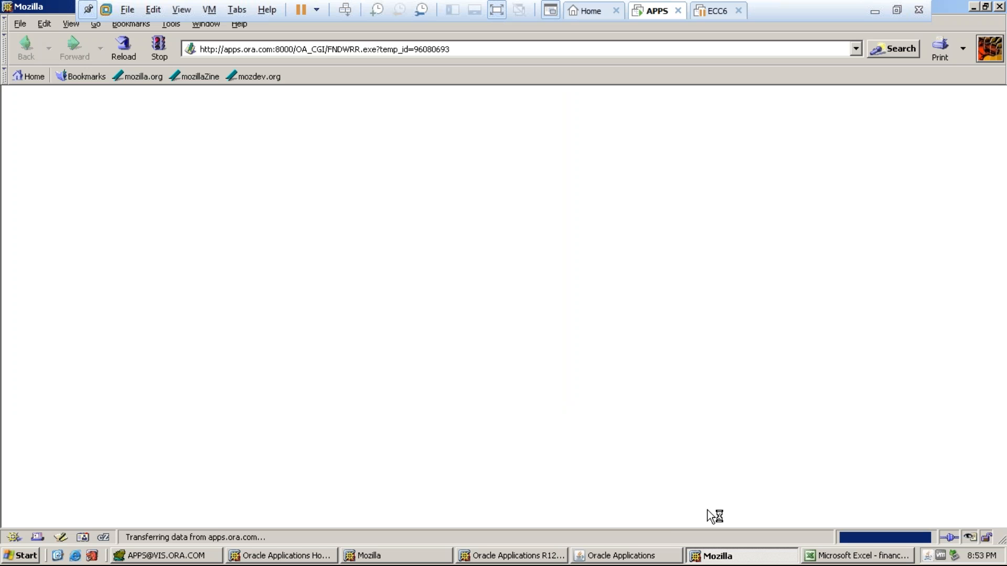
left_click(637, 556)
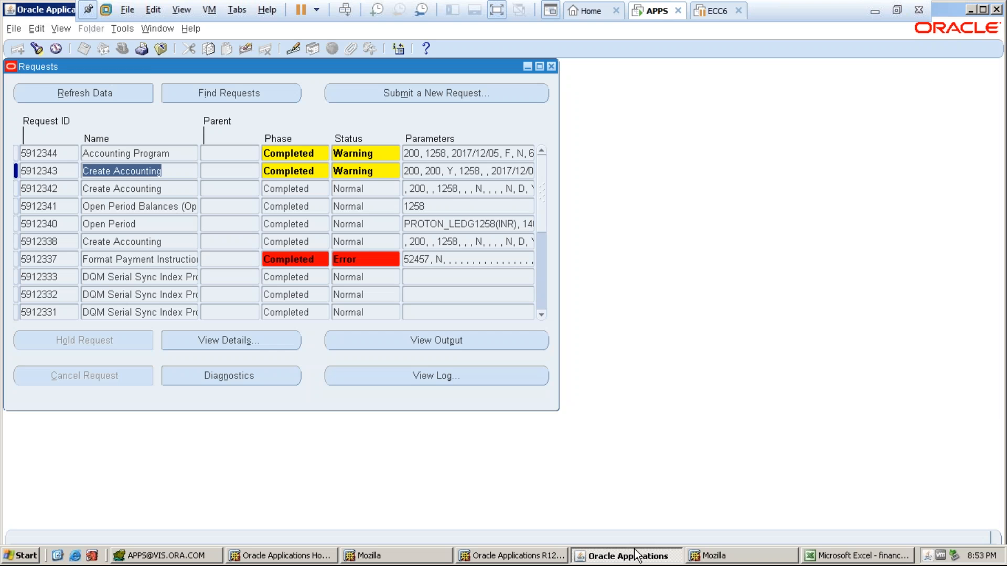
- Open the log of Accounting Program request 5912344 after its empty-output notice
key("Up")
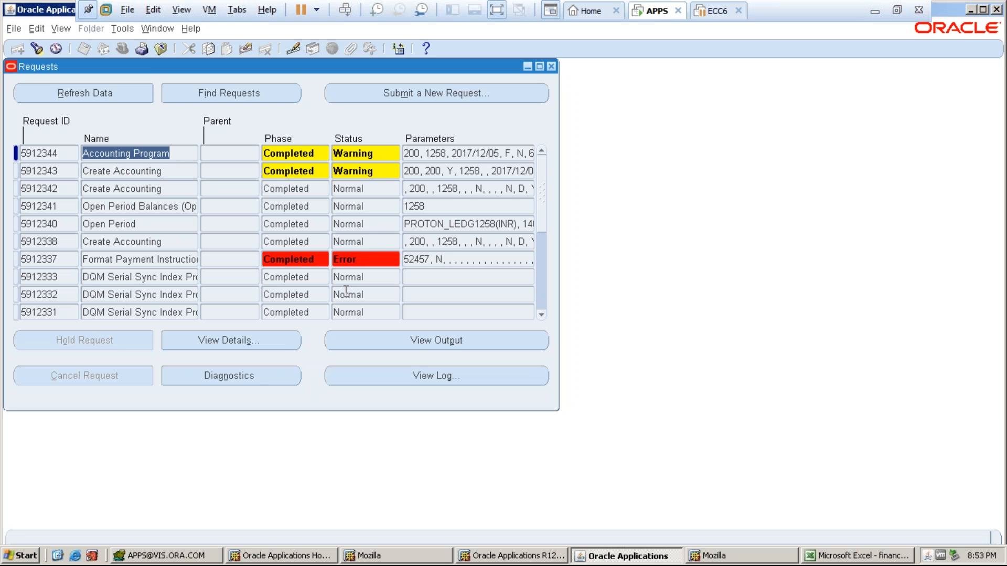
left_click(408, 351)
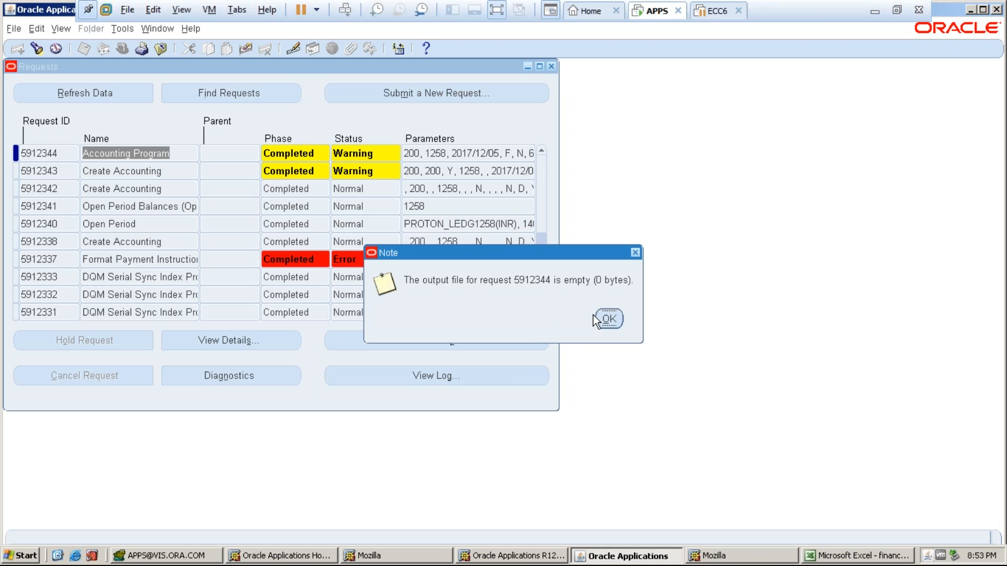
left_click(615, 317)
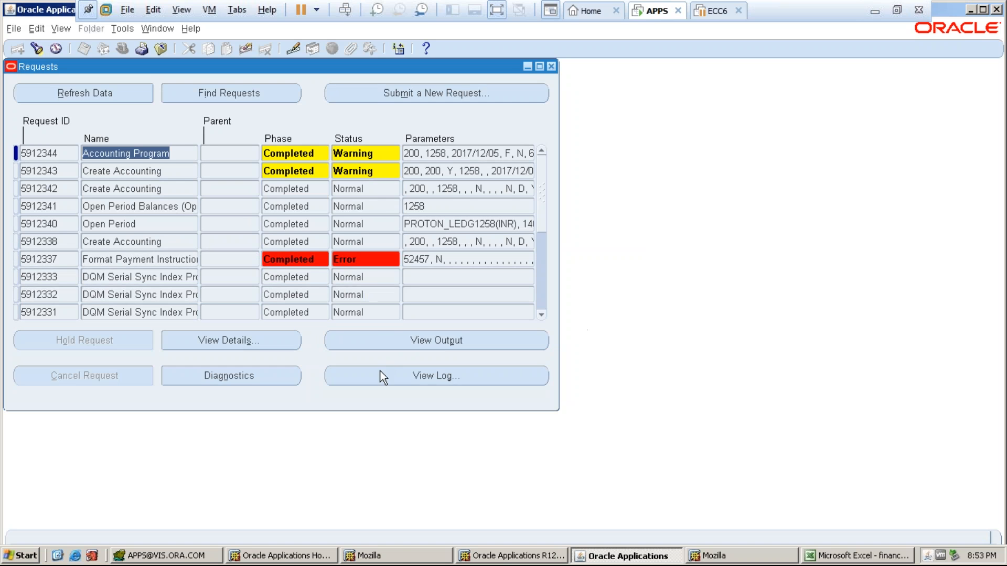
left_click(395, 384)
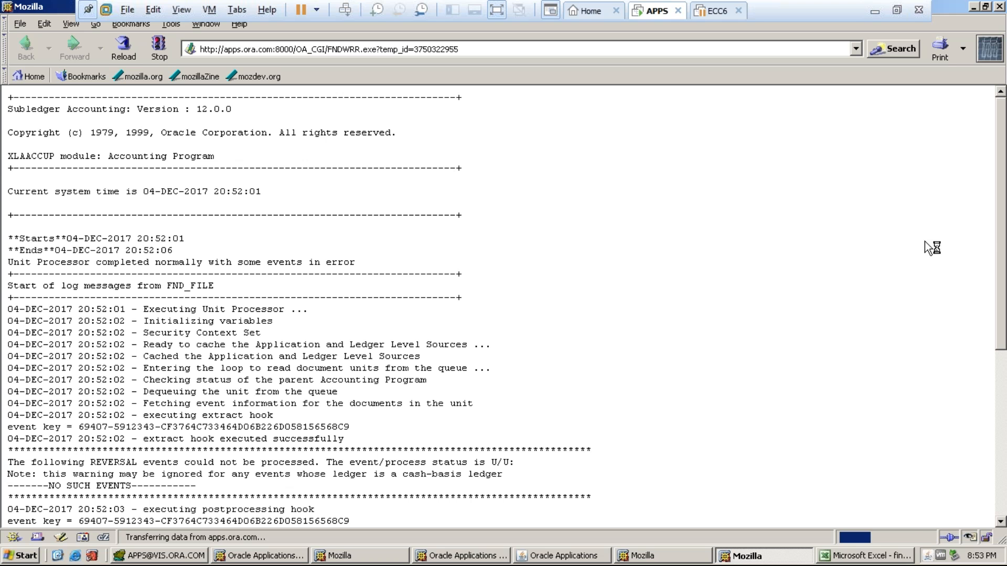
- Search the request 5912344 log for ERROR and scroll through it
scroll(1001, 307, "down", 7)
scroll(996, 273, "up", 7)
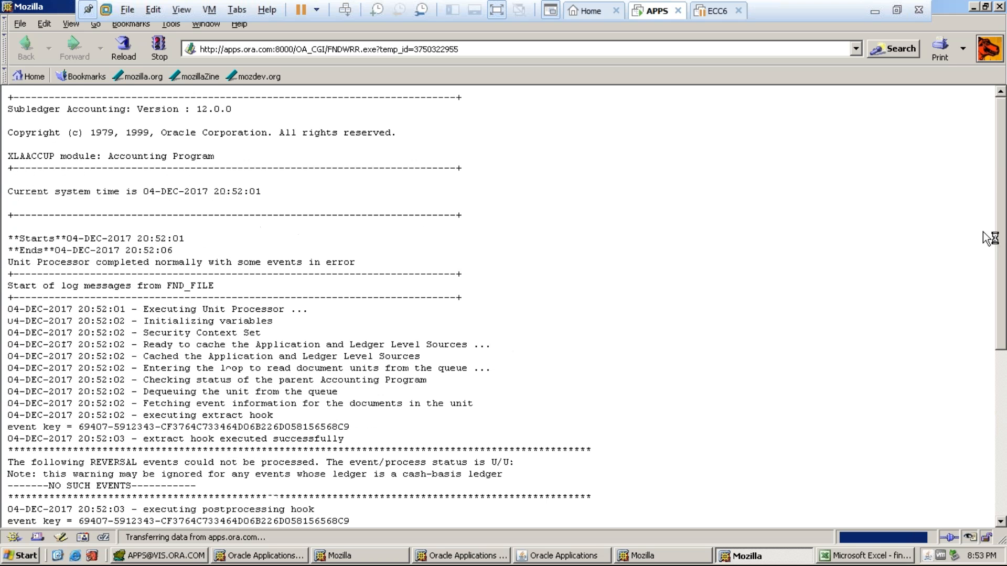
key("ctrl+f")
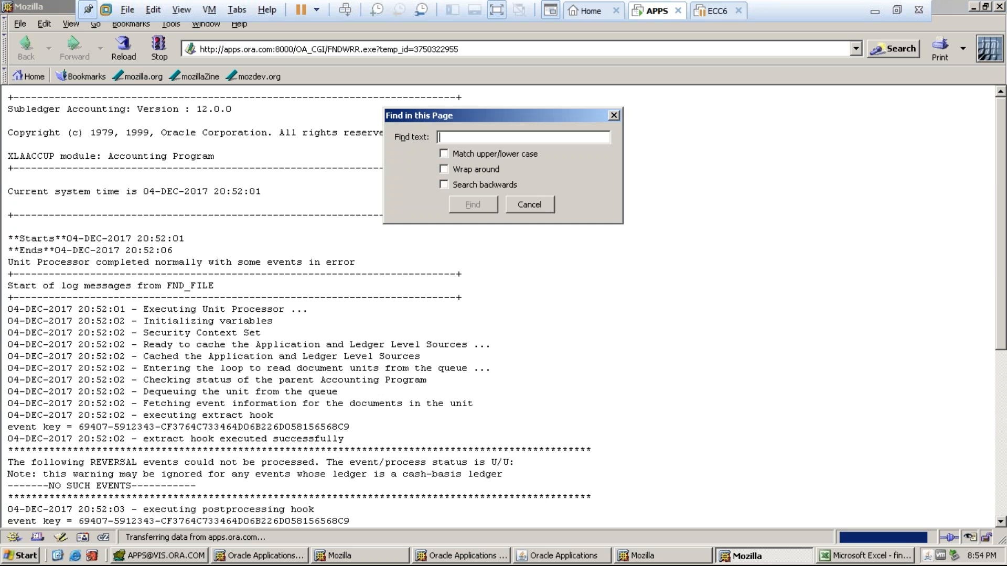
type("ERROR")
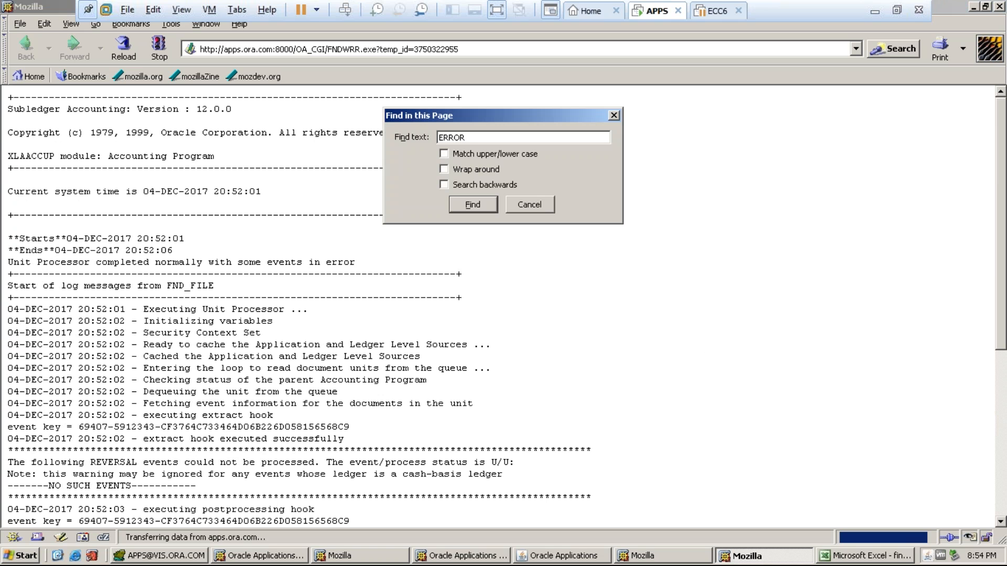
left_click(488, 203)
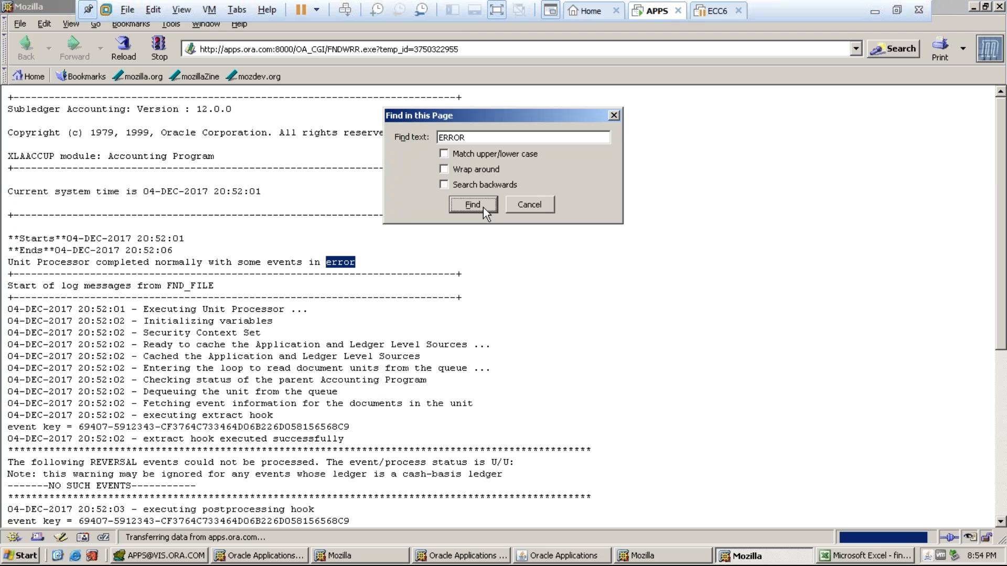
left_click(483, 206)
left_click(499, 191)
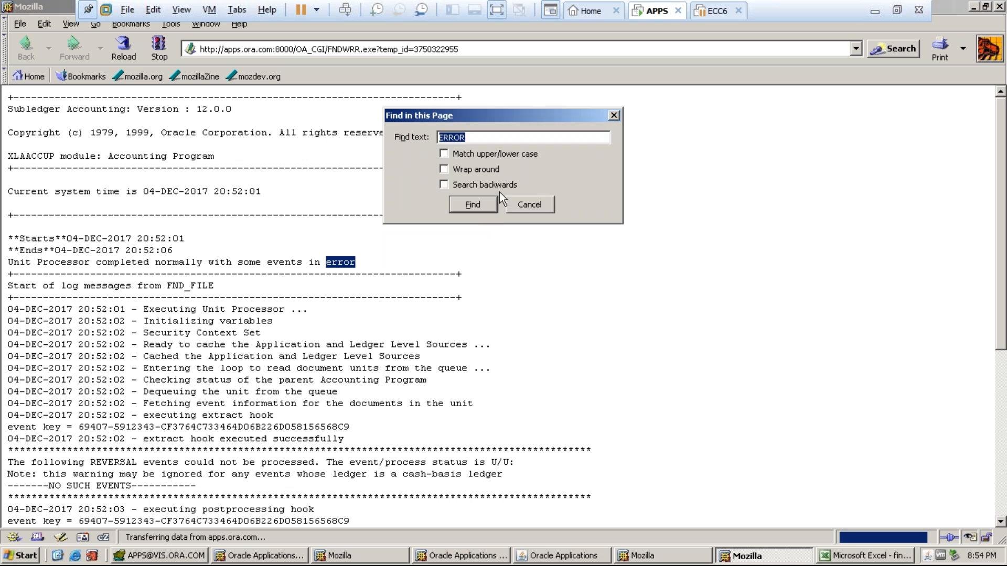
left_click(530, 204)
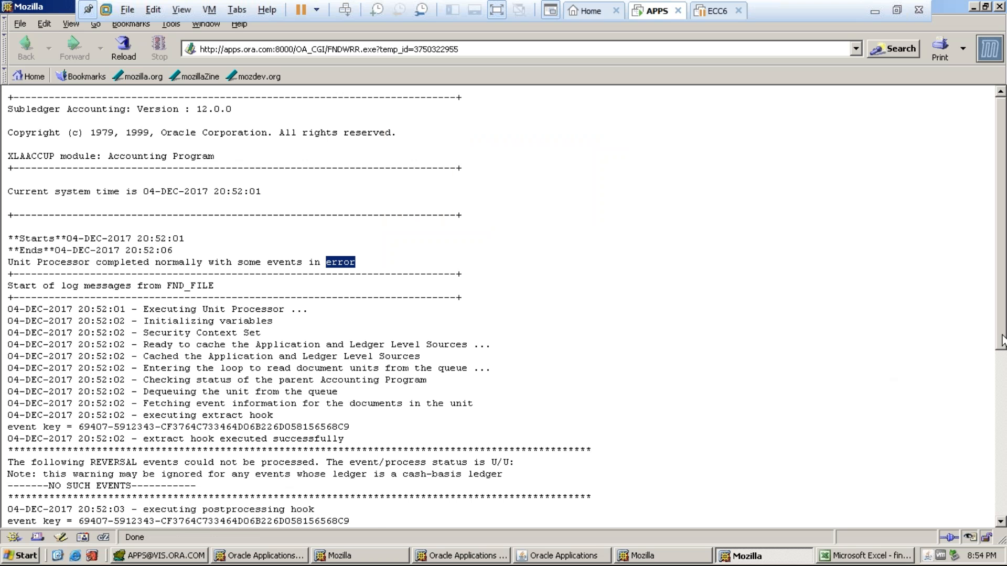
scroll(1003, 384, "down", 1)
scroll(1003, 385, "down", 8)
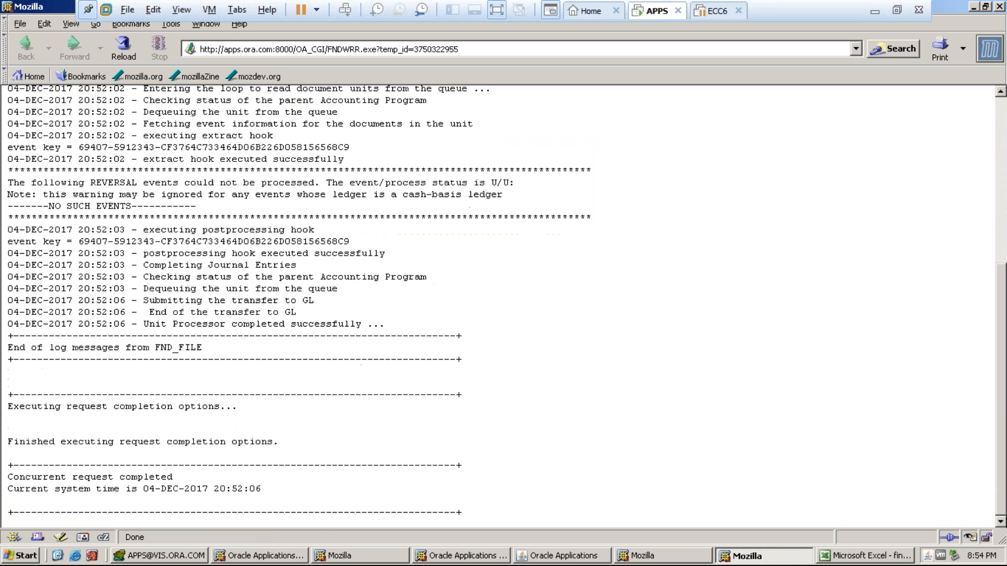
scroll(503, 304, "up", 2)
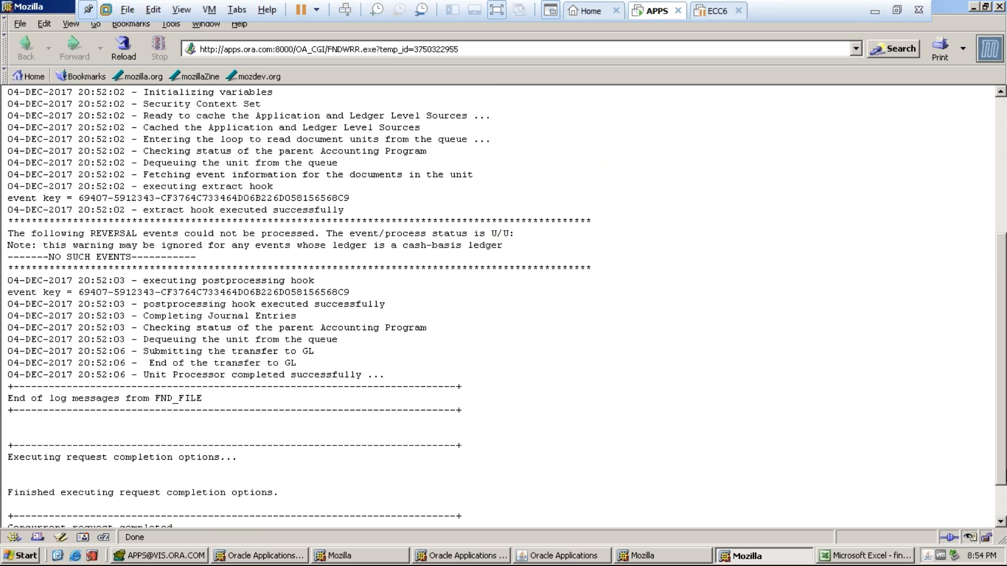
scroll(504, 305, "up", 7)
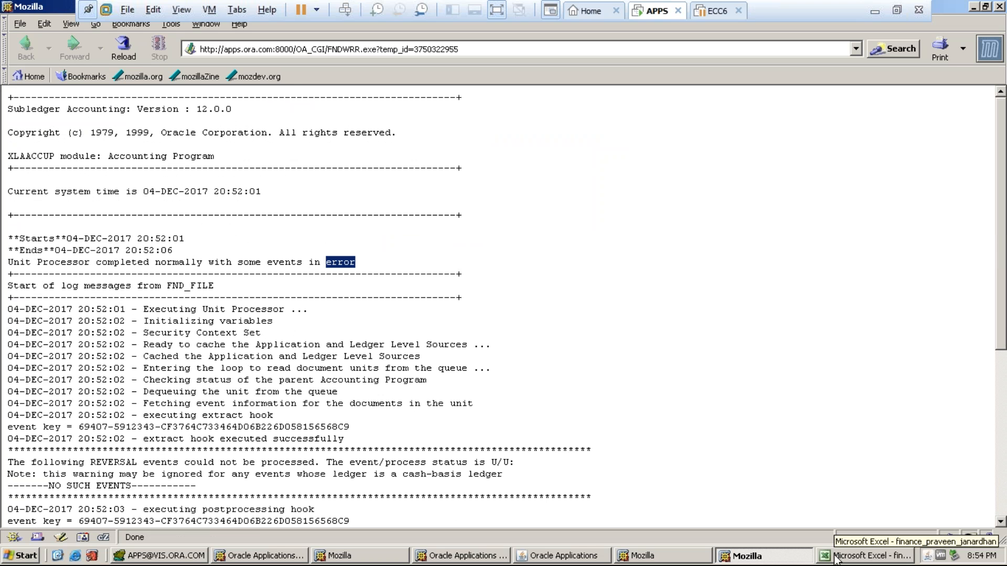
- Search the Create Accounting XML output for 'warning', which finds nothing
left_click(665, 557)
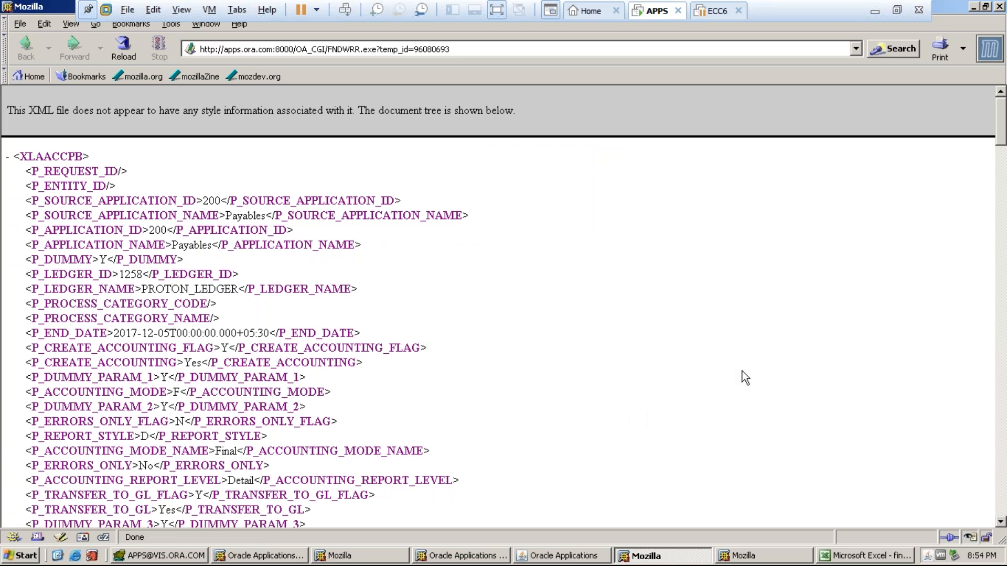
key("ctrl+f")
type("warning")
key("Return")
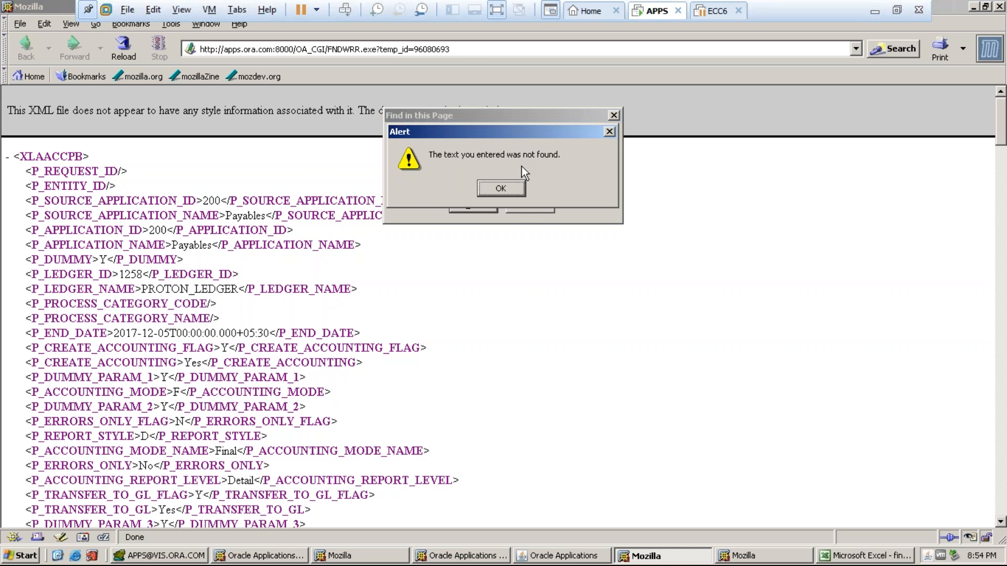
left_click(490, 186)
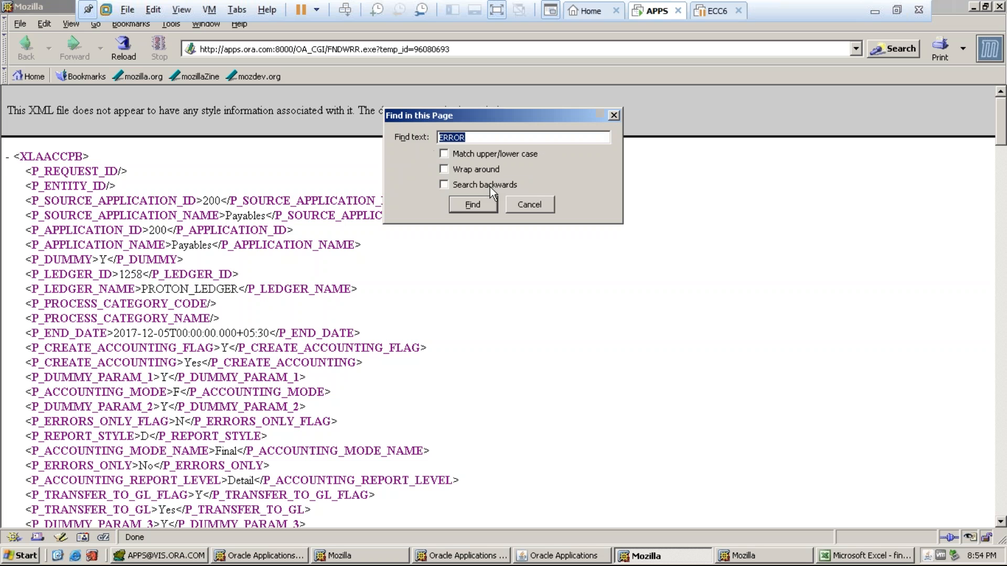
left_click(520, 208)
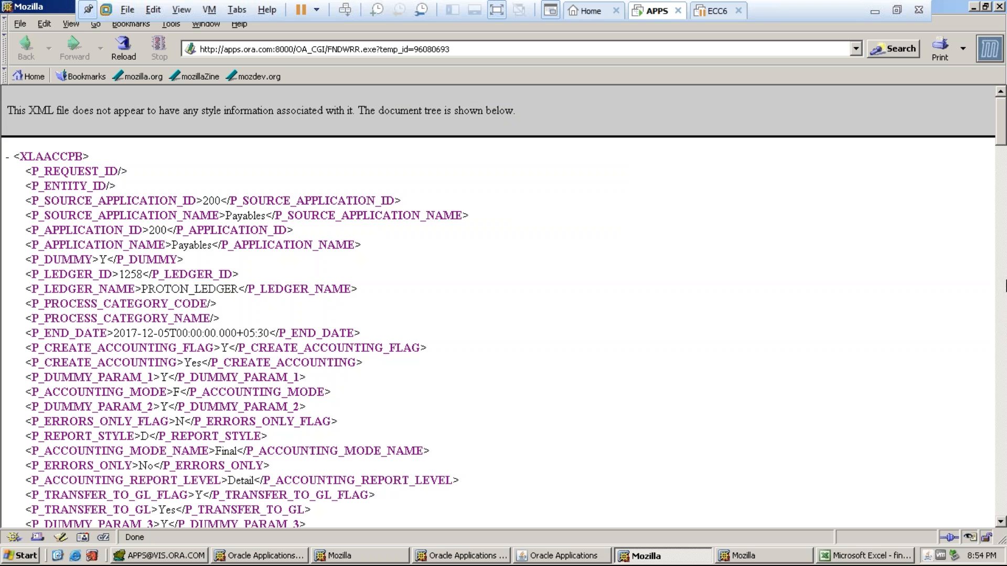
- Select the Cash Clearing Account derivation error 95353 message, then show the desktop
left_click_drag(1005, 149, 1005, 525)
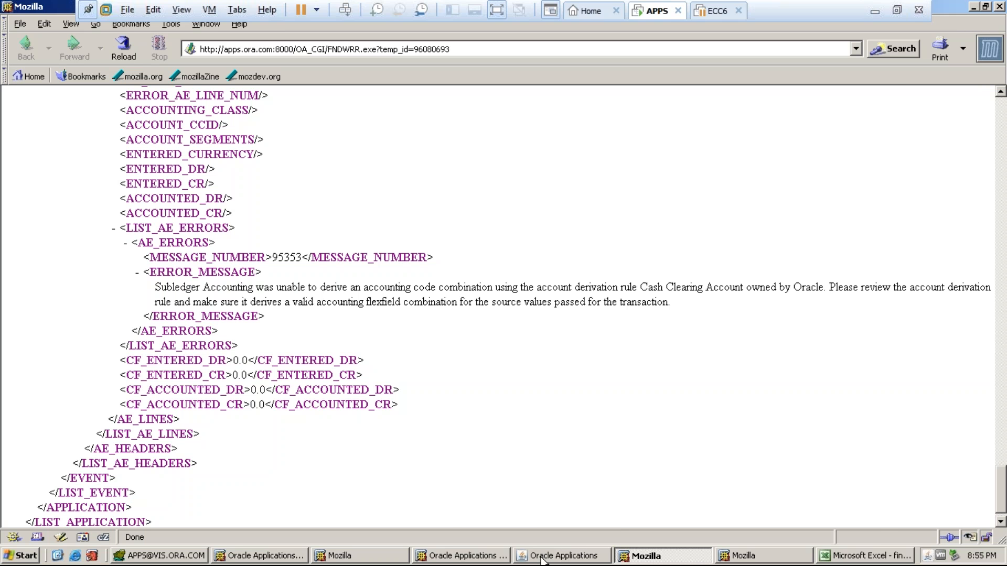
left_click(542, 560)
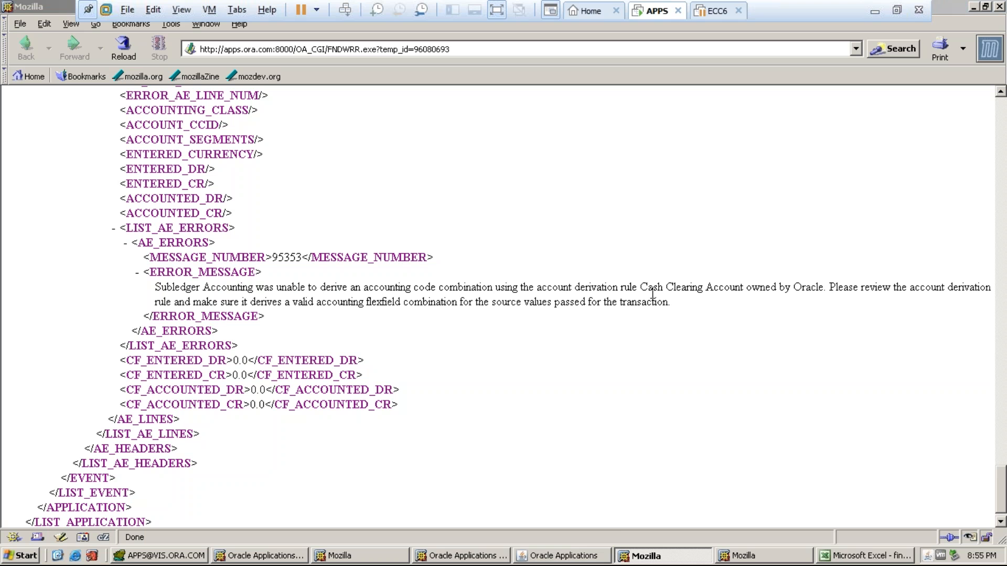
left_click(665, 307)
left_click_drag(672, 303, 149, 294)
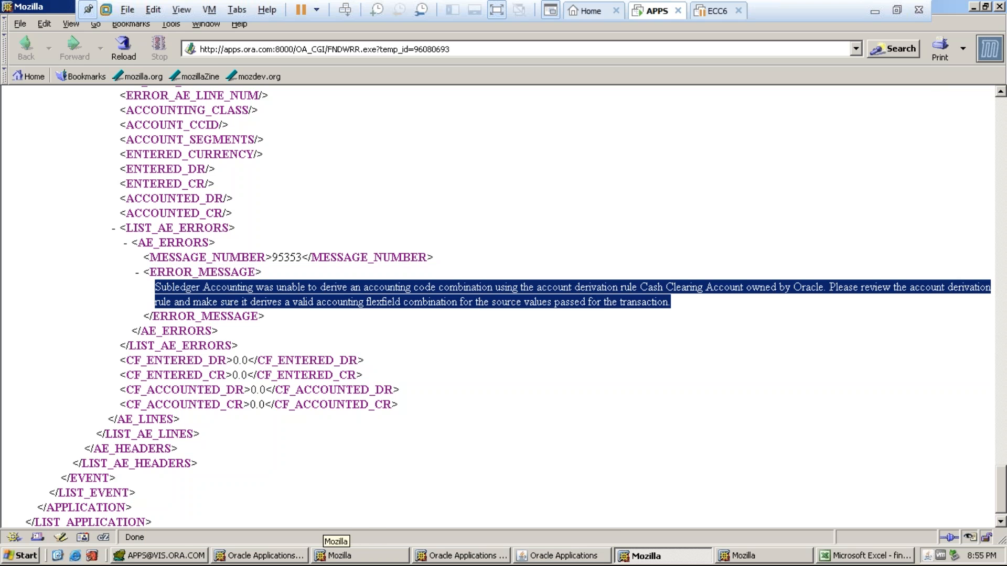
left_click(58, 556)
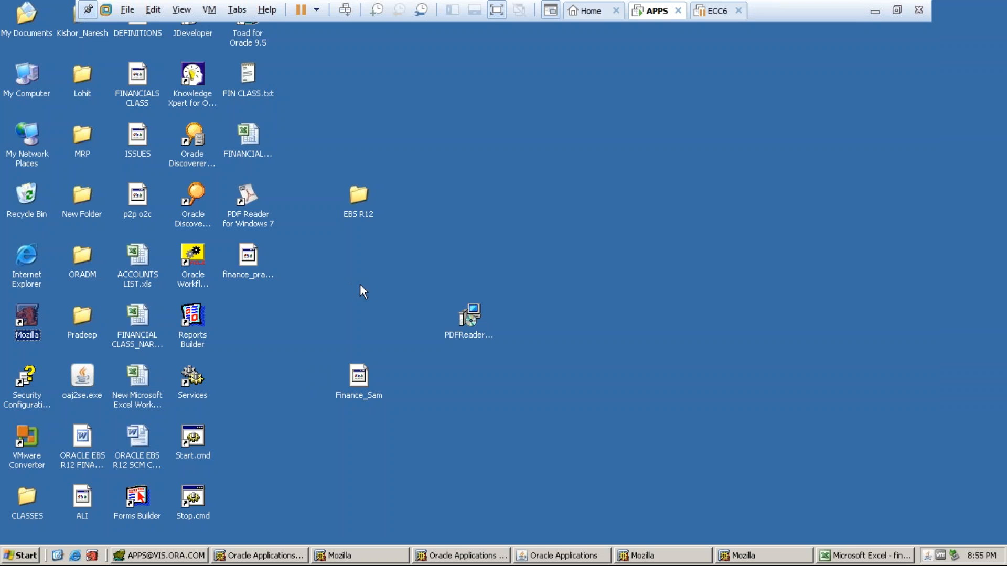
- Create a new text file named ERRORS on the desktop
right_click(493, 174)
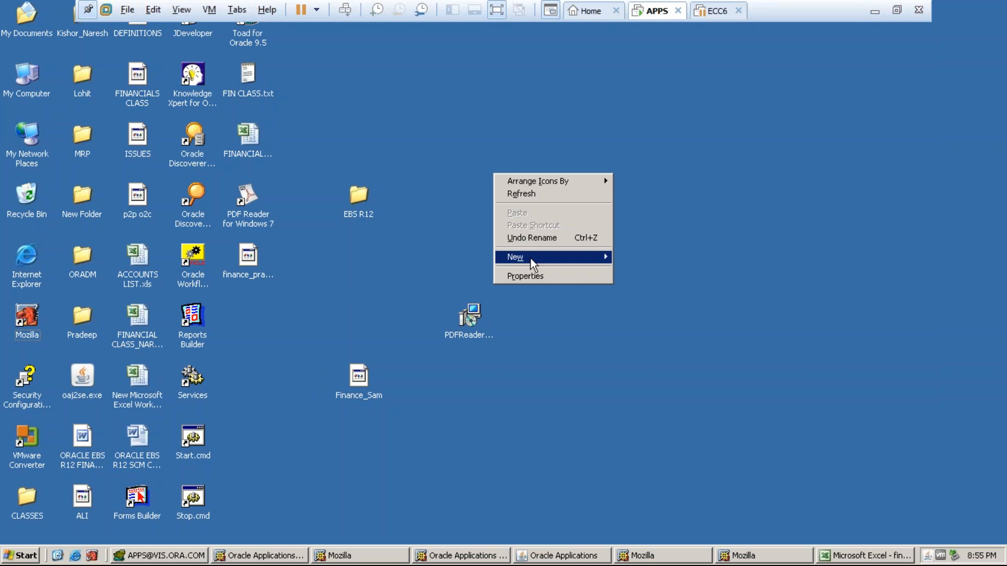
mouse_move(530, 258)
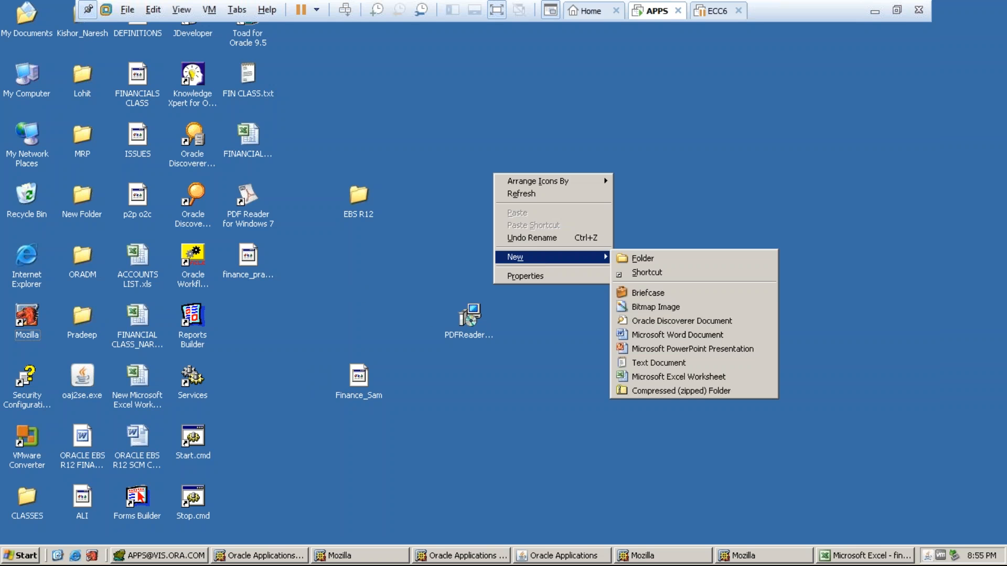
left_click(638, 363)
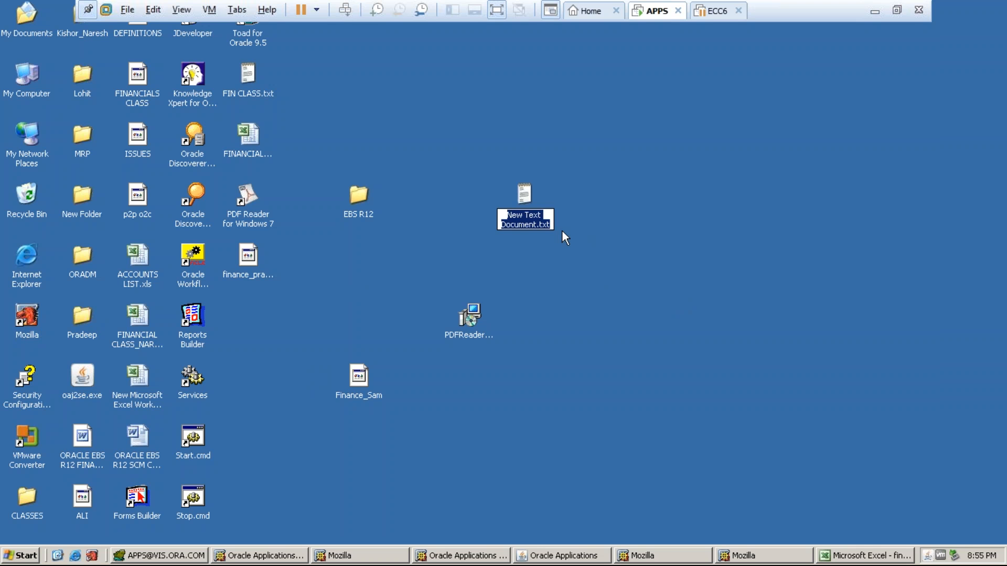
type("ERRORS")
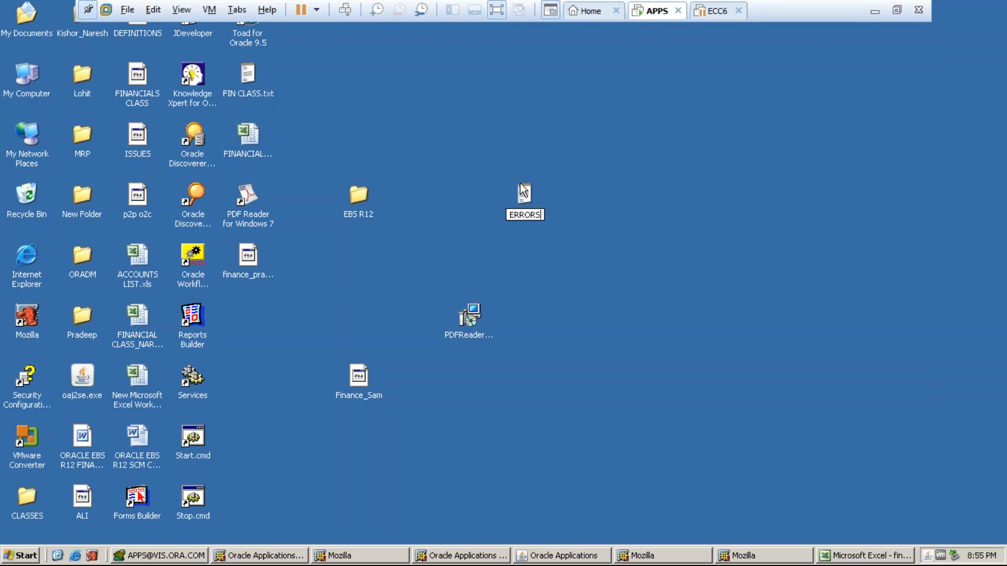
key("Return")
left_click(476, 315)
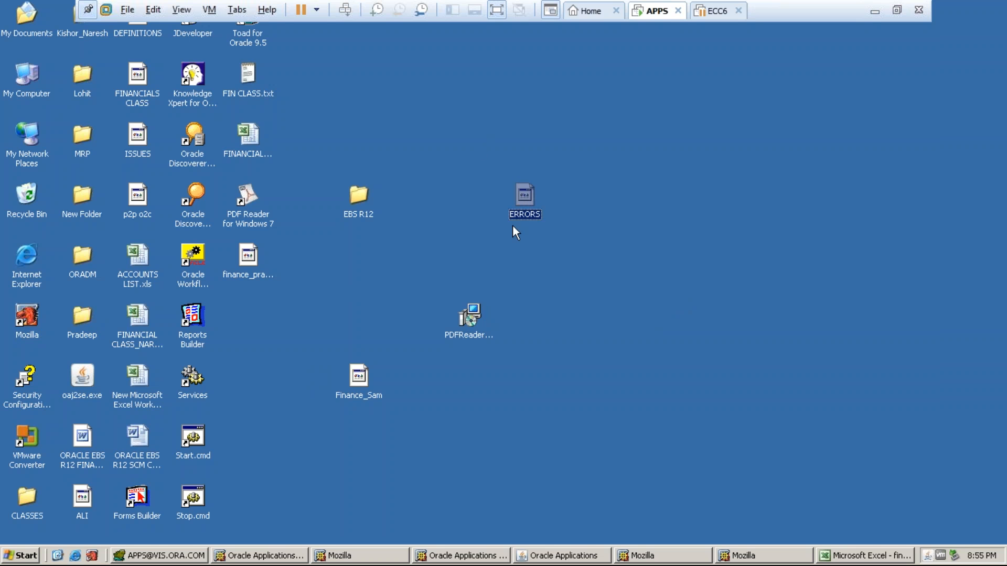
- Open ERRORS in Notepad maximized, read the Cash Clearing Account derivation error, then minimize it
right_click(525, 195)
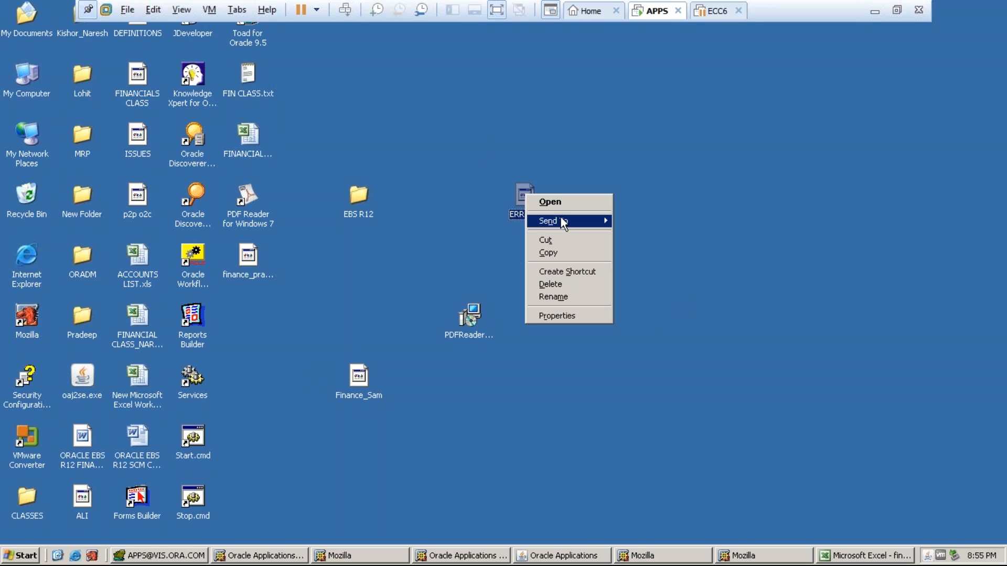
left_click(551, 202)
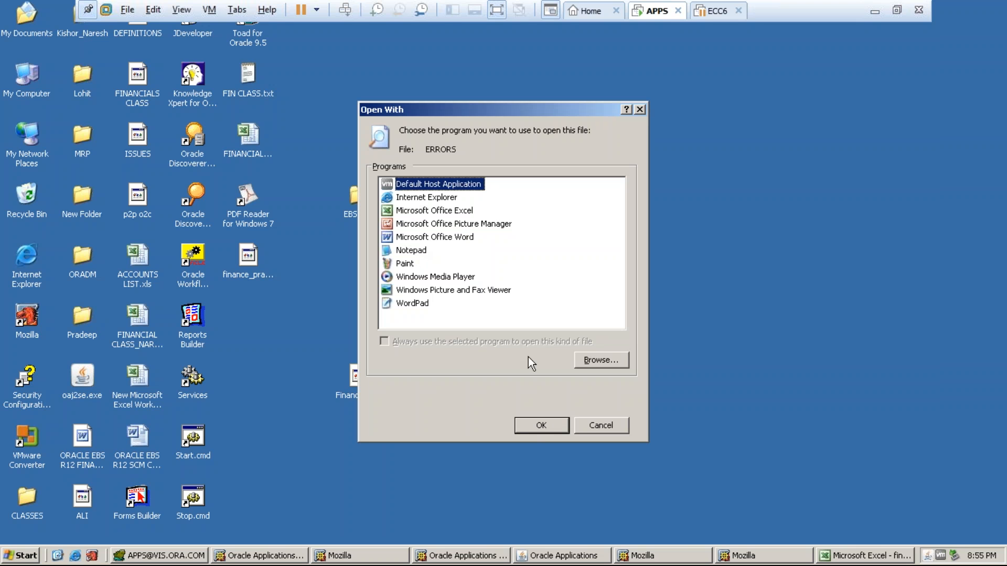
left_click(409, 252)
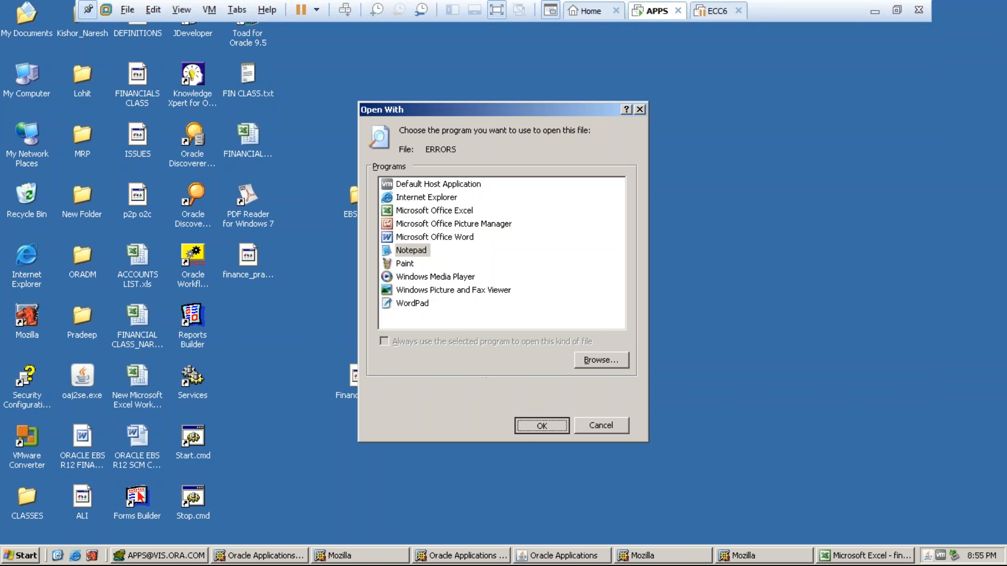
left_click(533, 424)
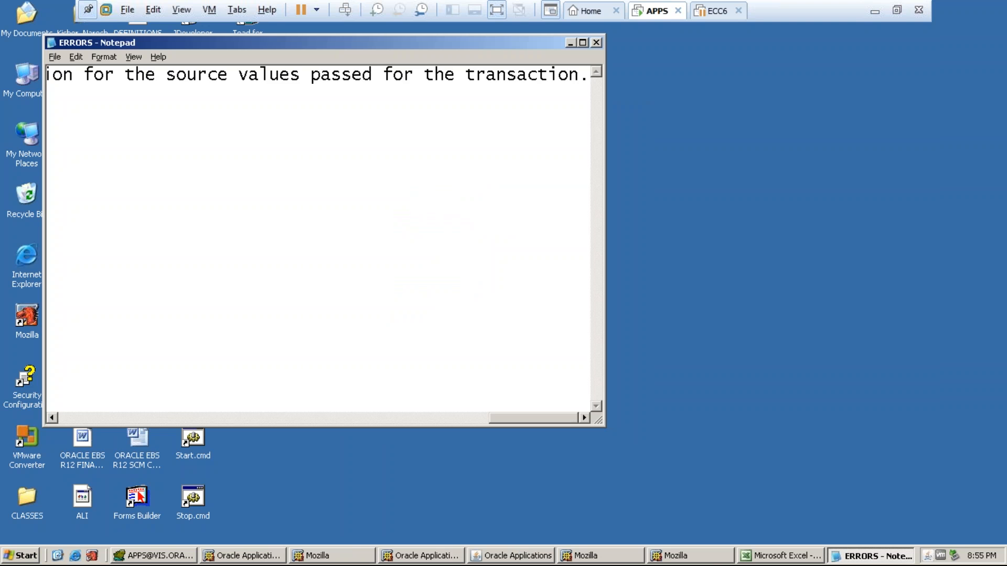
left_click(583, 42)
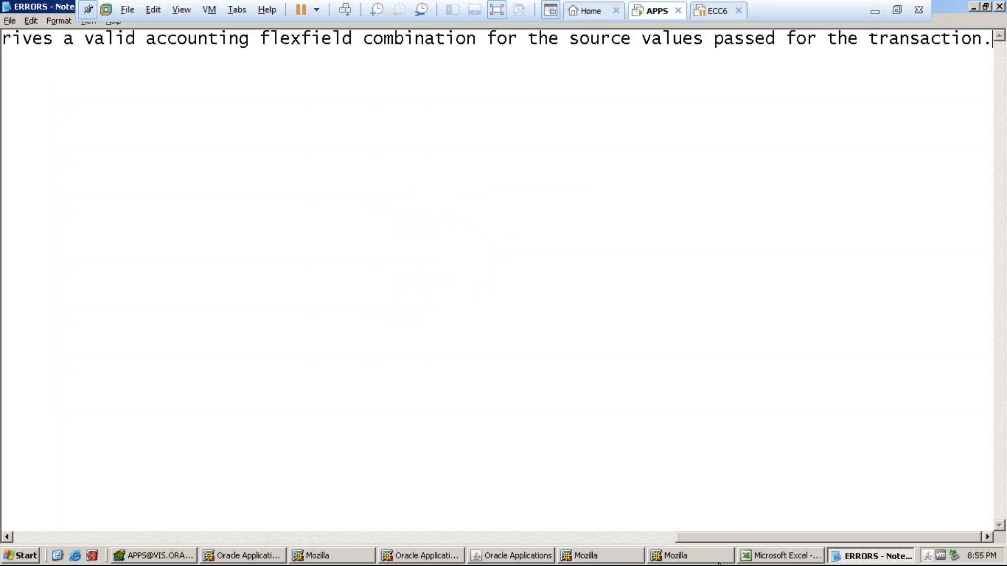
left_click_drag(726, 538, 61, 531)
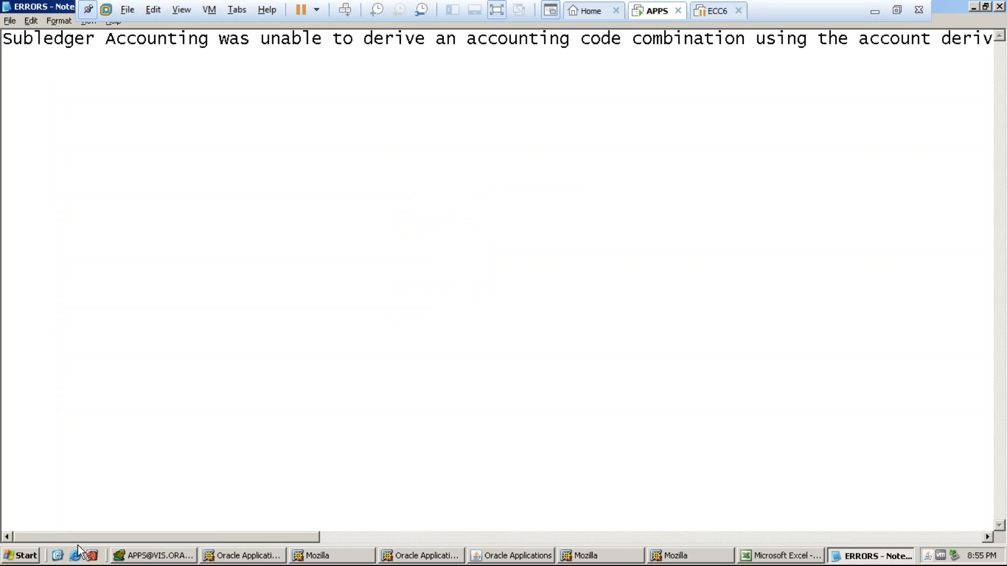
left_click_drag(128, 536, 711, 564)
scroll(498, 278, "right", 4)
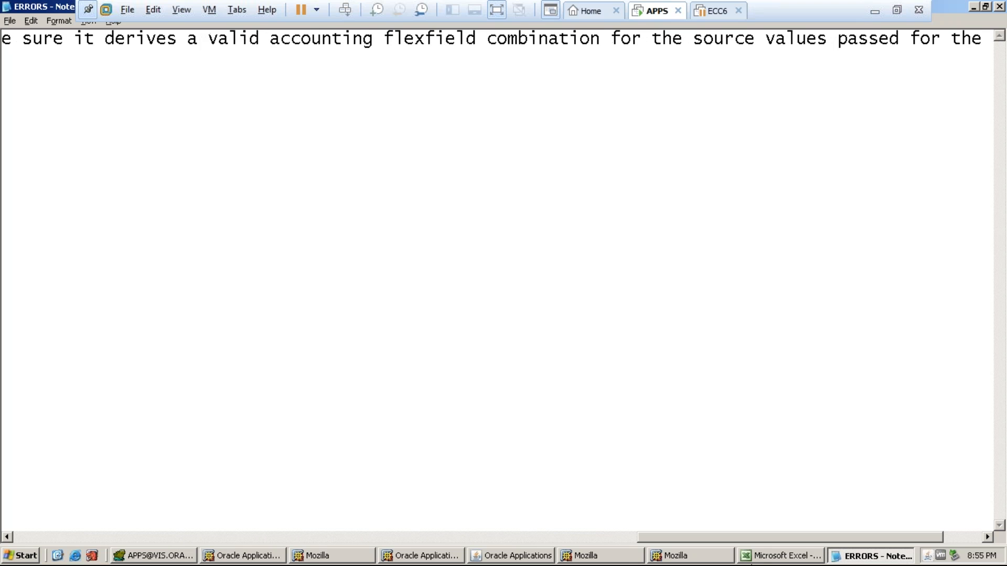
scroll(498, 278, "right", 2)
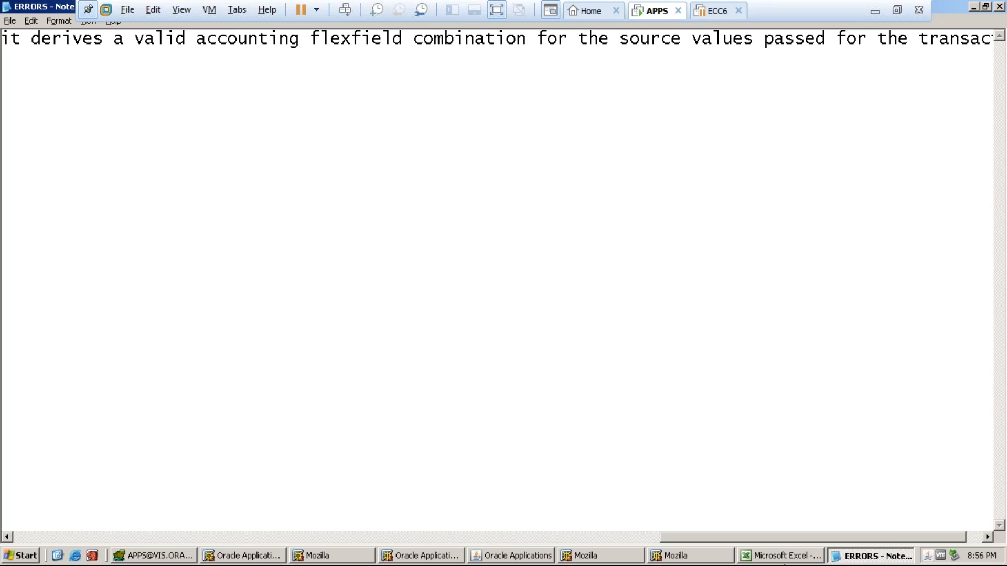
scroll(499, 278, "right", 1)
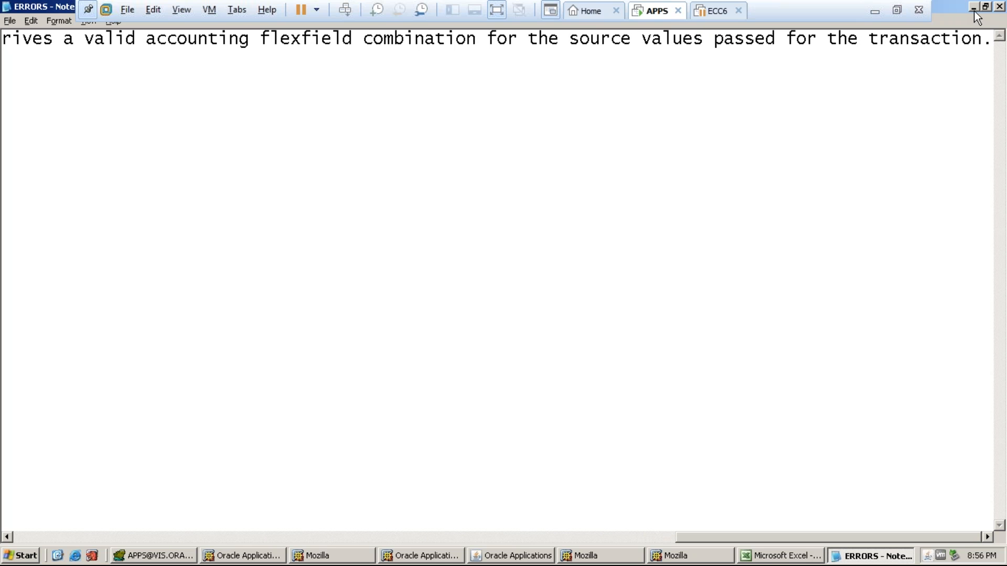
left_click(974, 9)
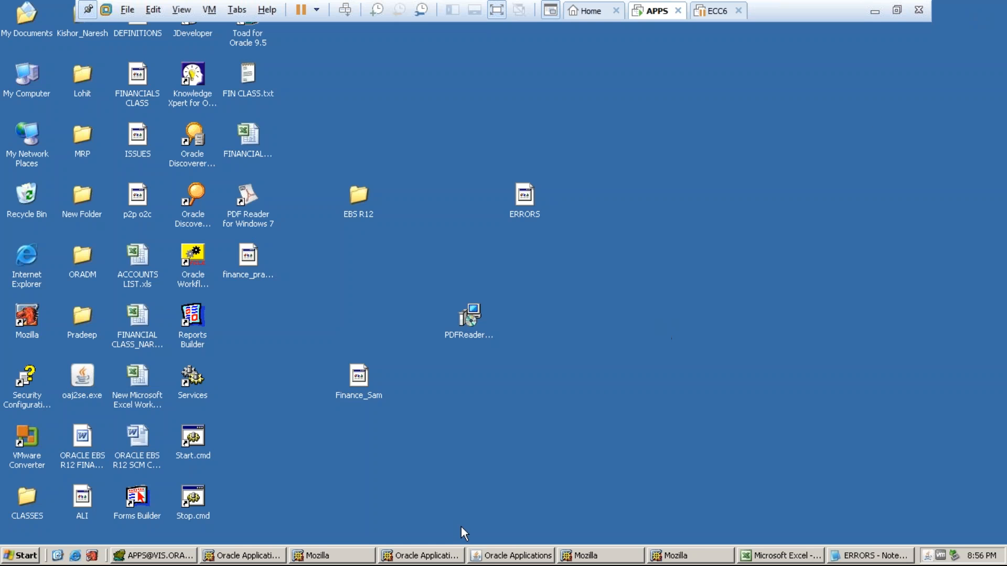
- Close the Requests form and open Setup > Payment > Bank Accounts in Oracle
left_click(485, 557)
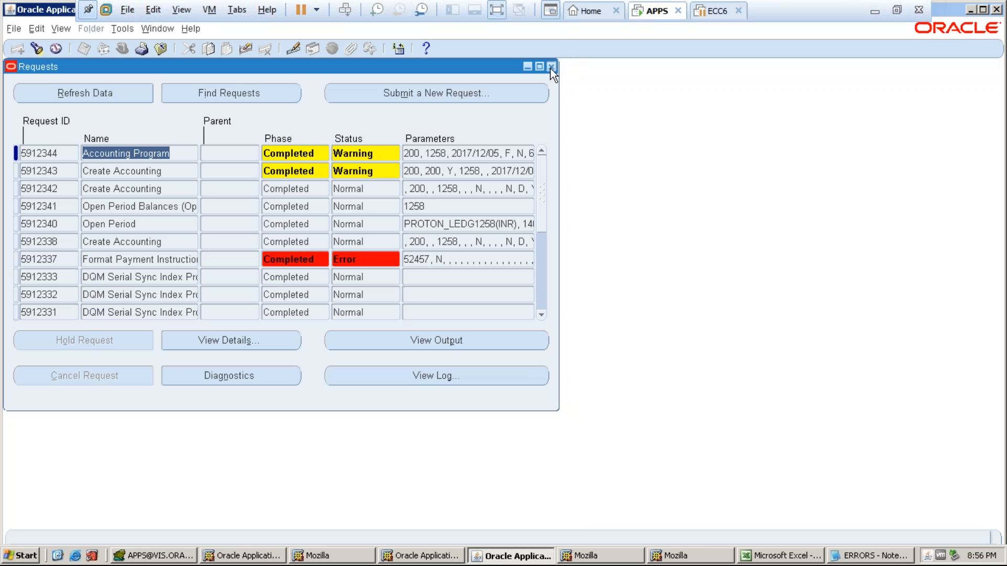
left_click(551, 67)
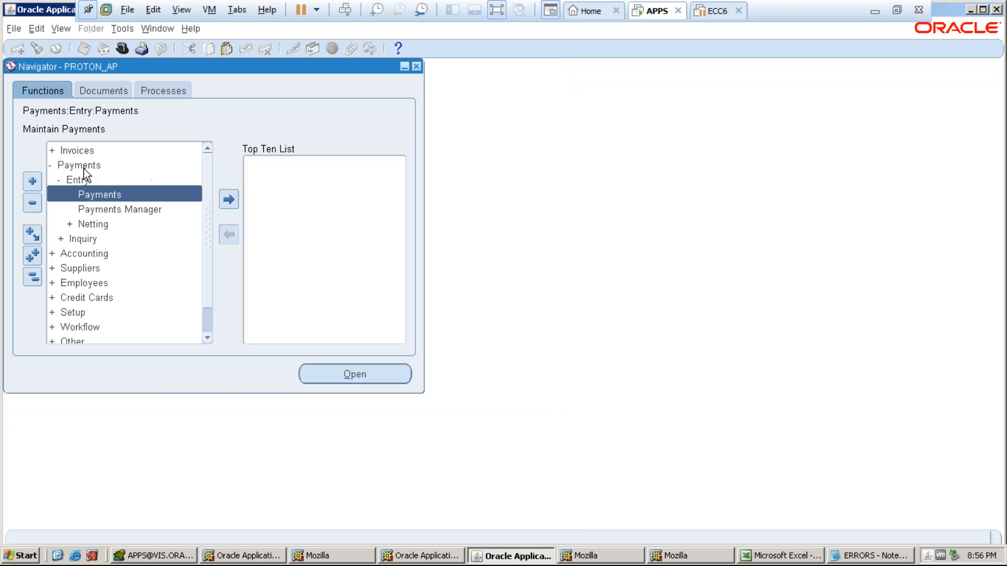
left_click(32, 277)
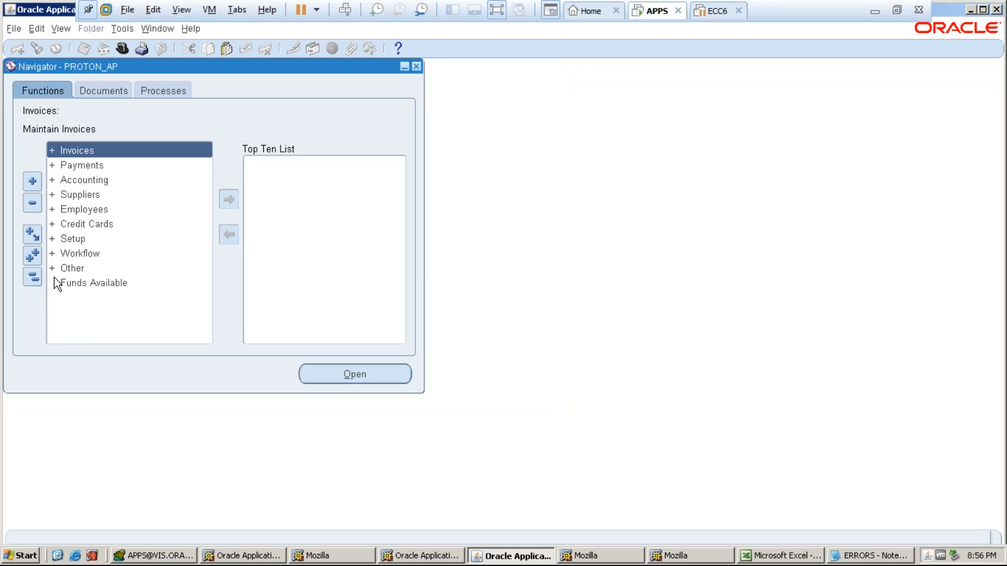
double_click(71, 239)
left_click(83, 257)
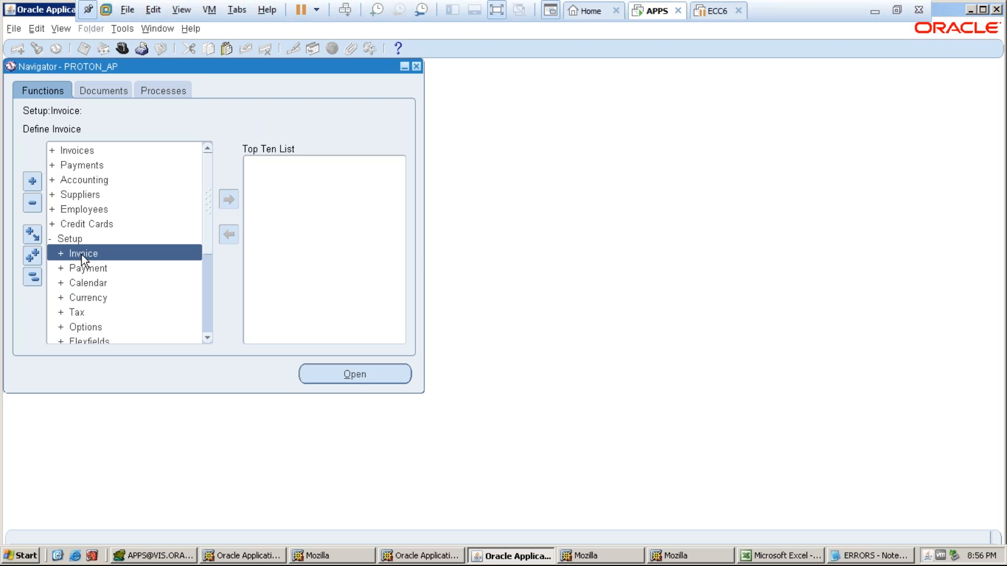
double_click(86, 268)
left_click(105, 283)
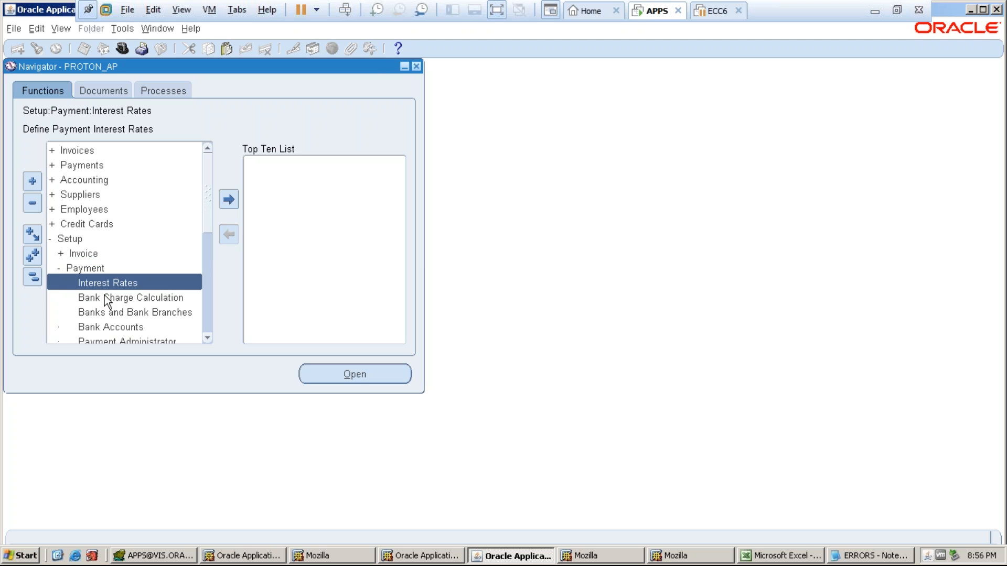
double_click(105, 313)
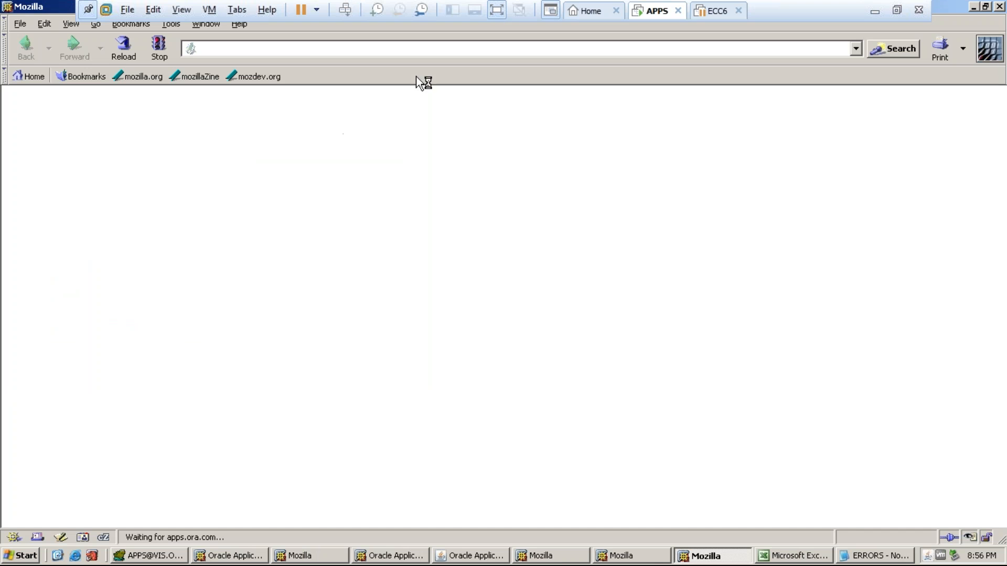
left_click(998, 7)
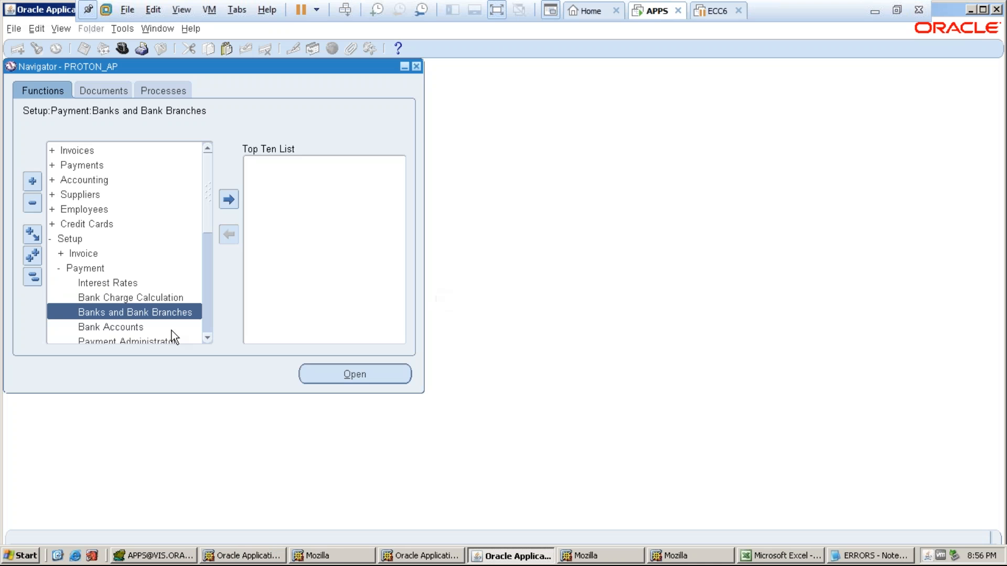
double_click(129, 327)
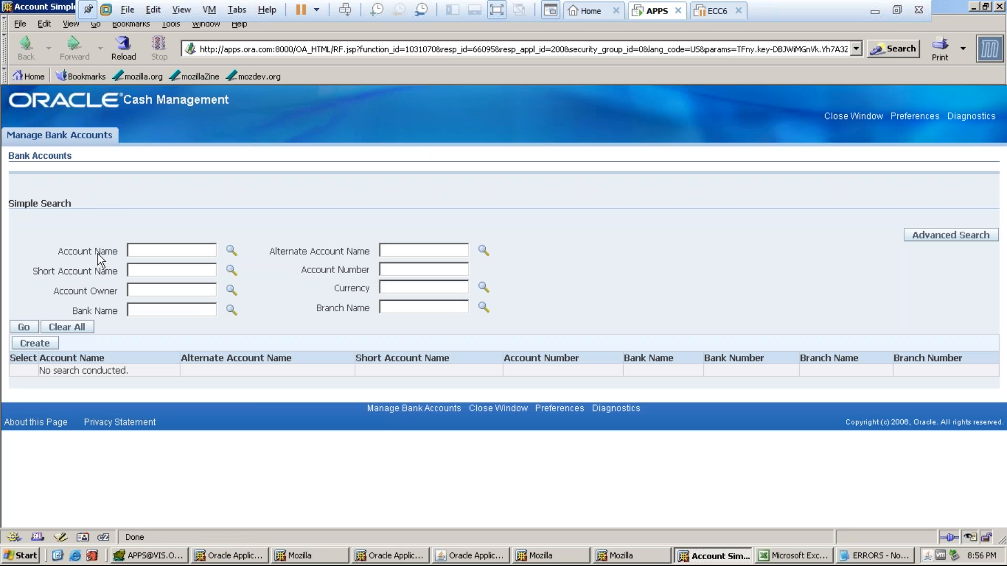
left_click(134, 251)
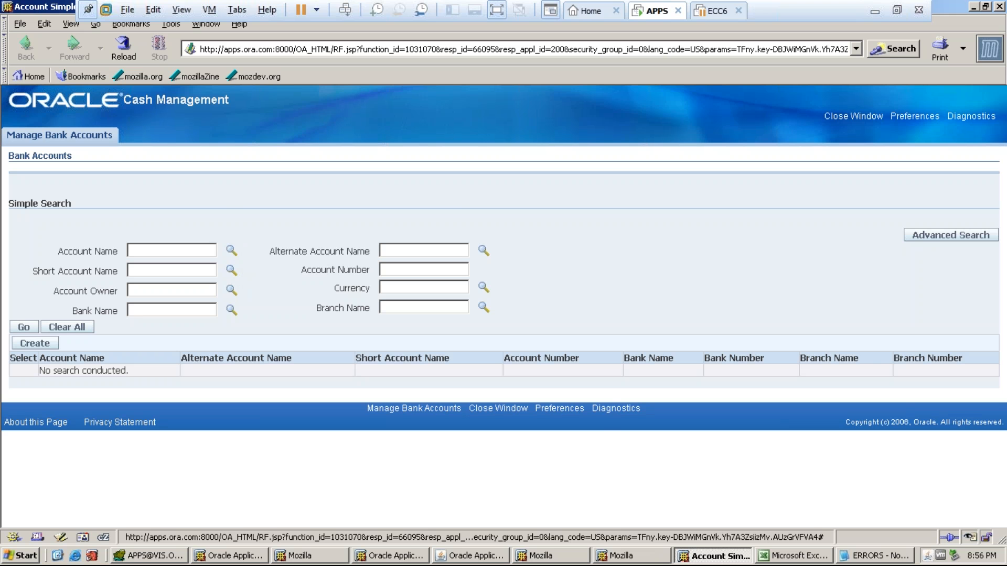
- Look up account names matching PROTON%, pick PROTON_HDFC A/C, search, and open it for update
left_click(231, 251)
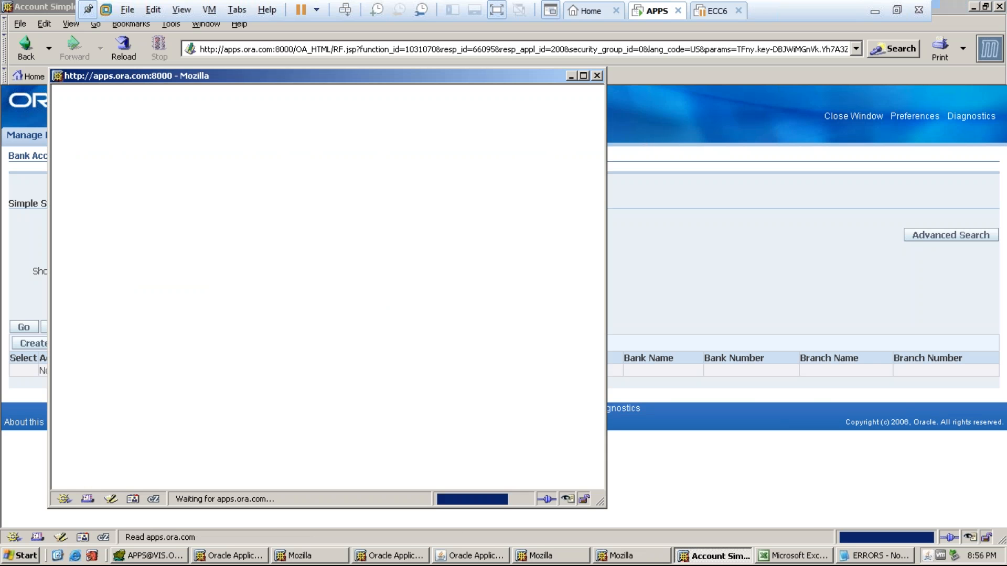
left_click(238, 187)
type("Bell")
key("BackSpace")
key("BackSpace")
key("BackSpace")
key("BackSpace")
type("HDFC")
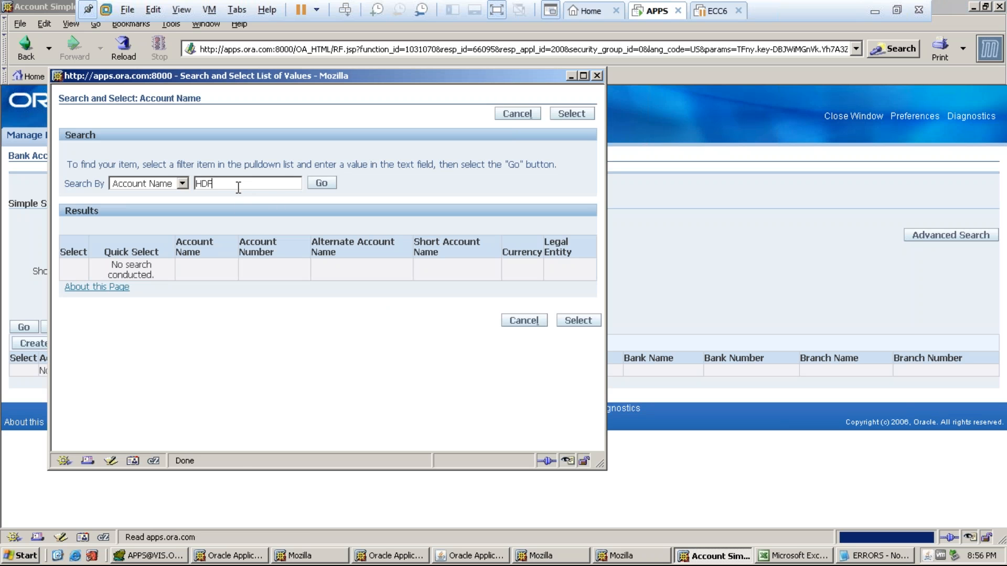
key("Return")
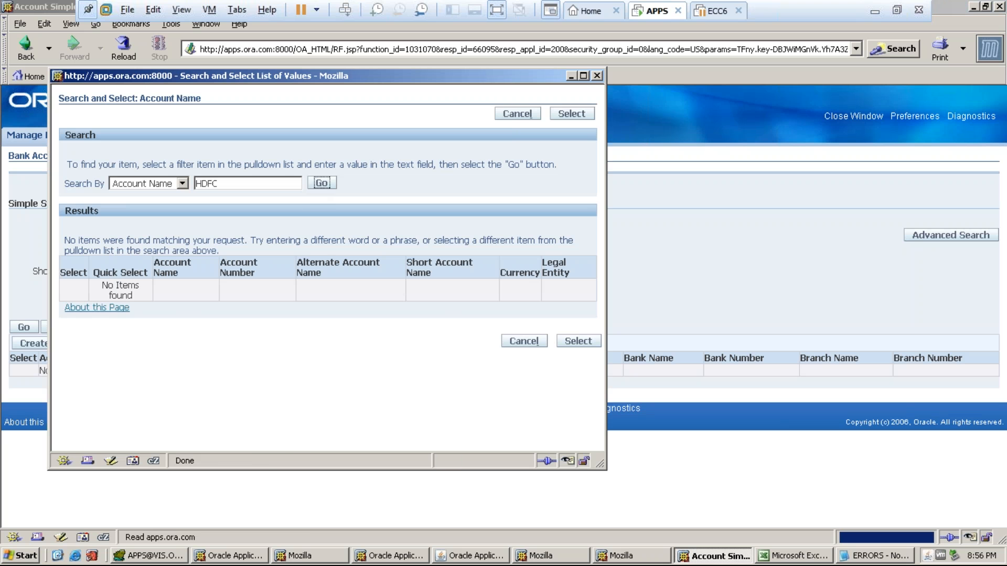
key("shift+Tab")
type("PROTON%")
key("Return")
left_click(112, 270)
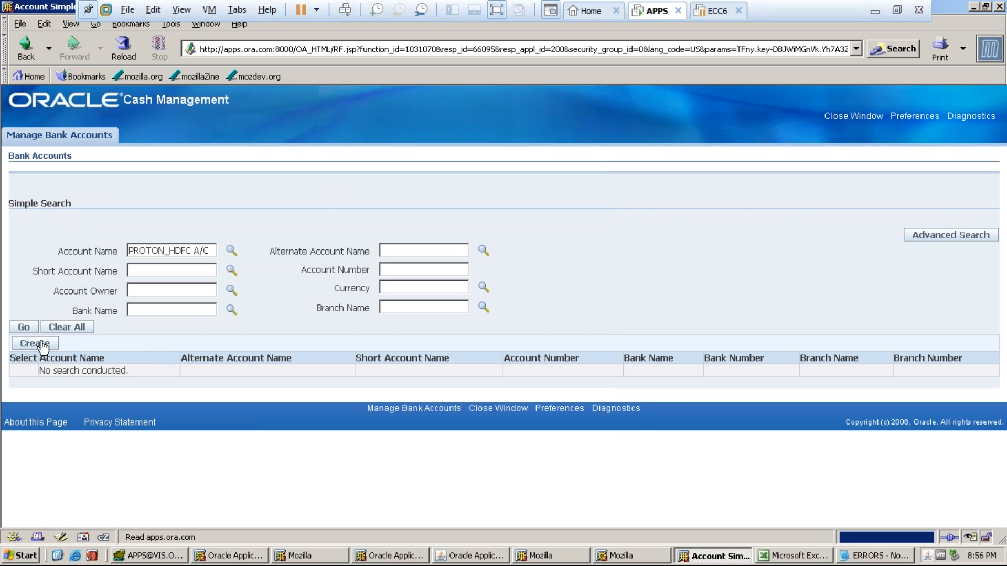
left_click(23, 327)
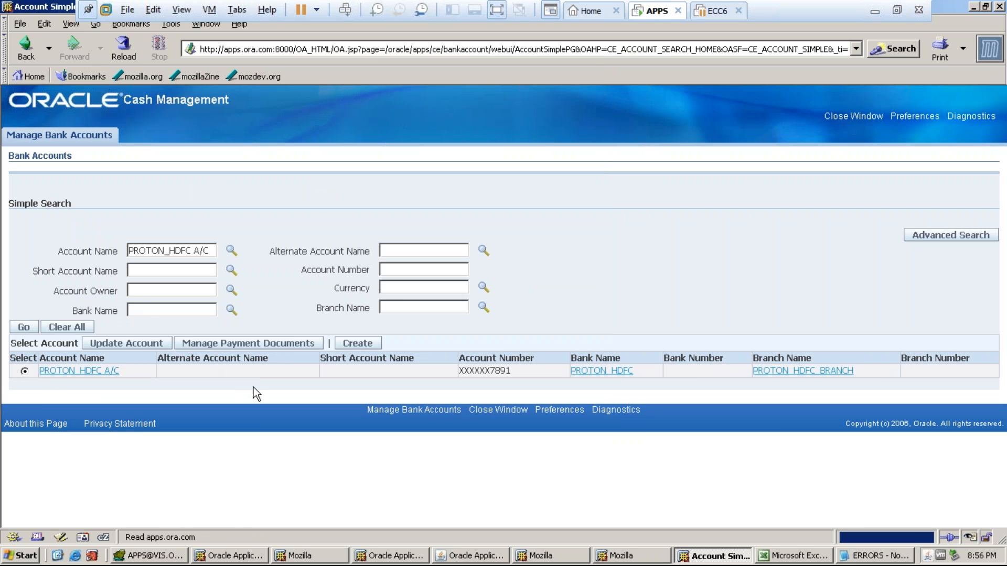
left_click(131, 343)
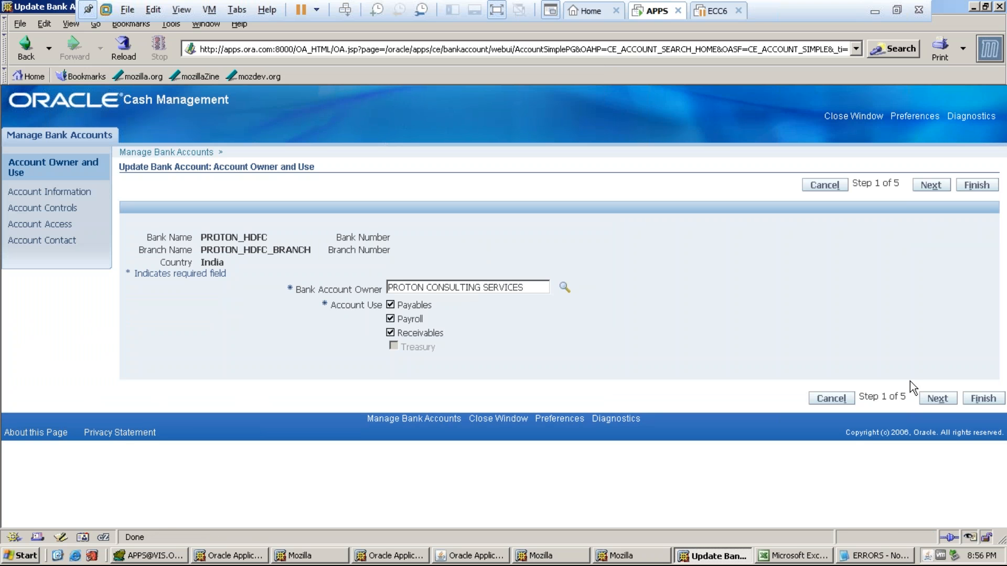
- In the account controls step, set the Cash Clearing account to 10.101.1000.1 and continue
left_click(931, 398)
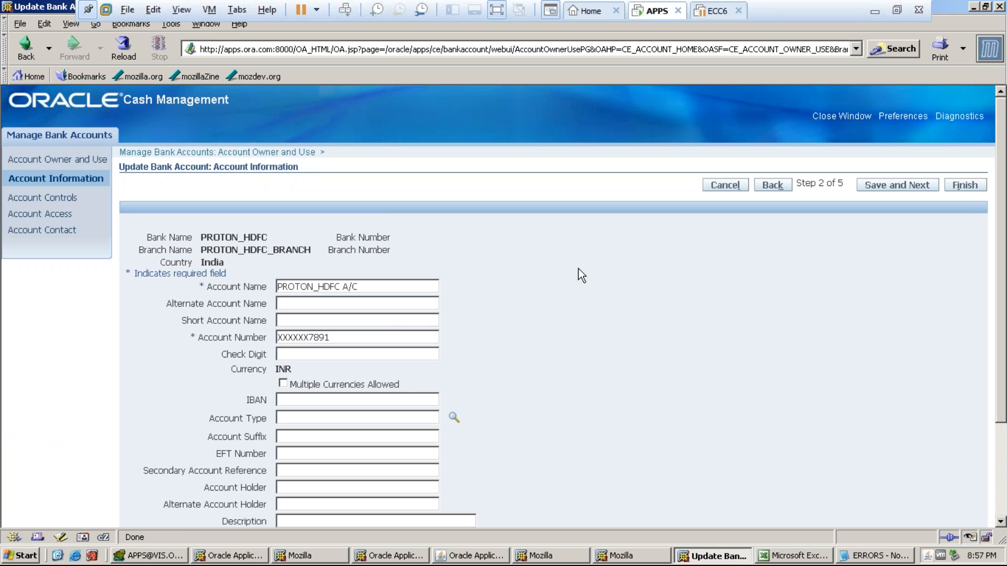
left_click(877, 188)
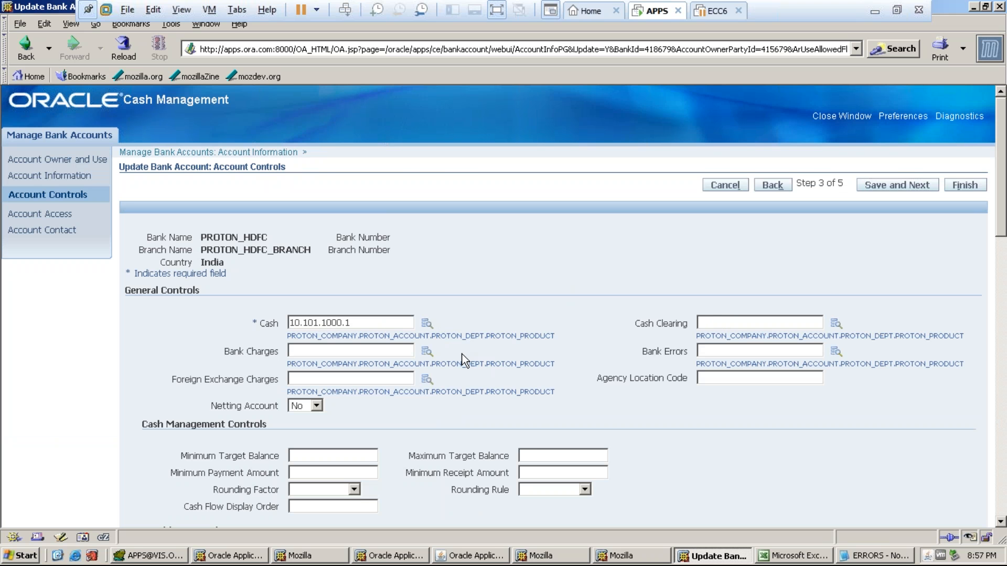
double_click(324, 323)
key("ctrl+c")
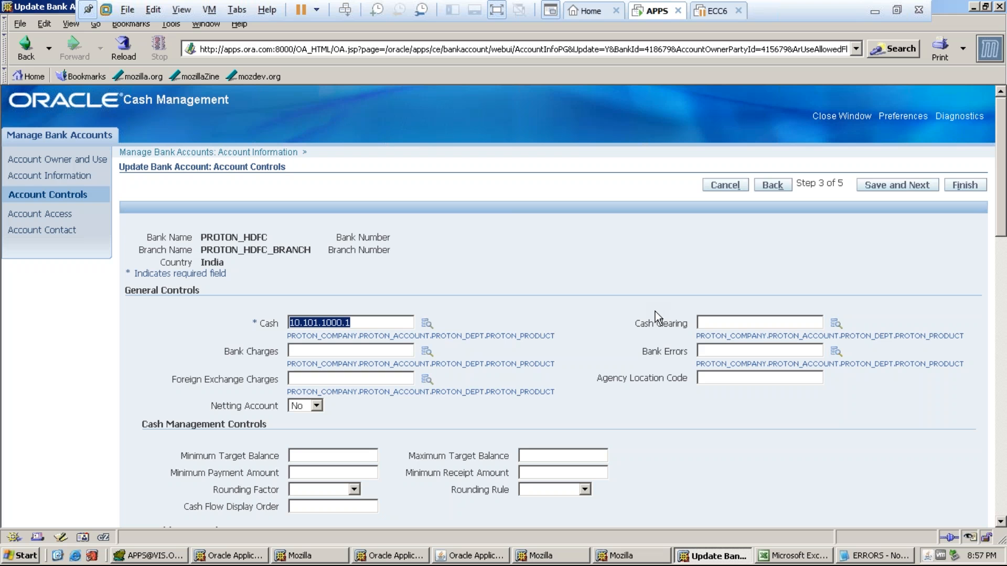
left_click(703, 323)
key("ctrl+v")
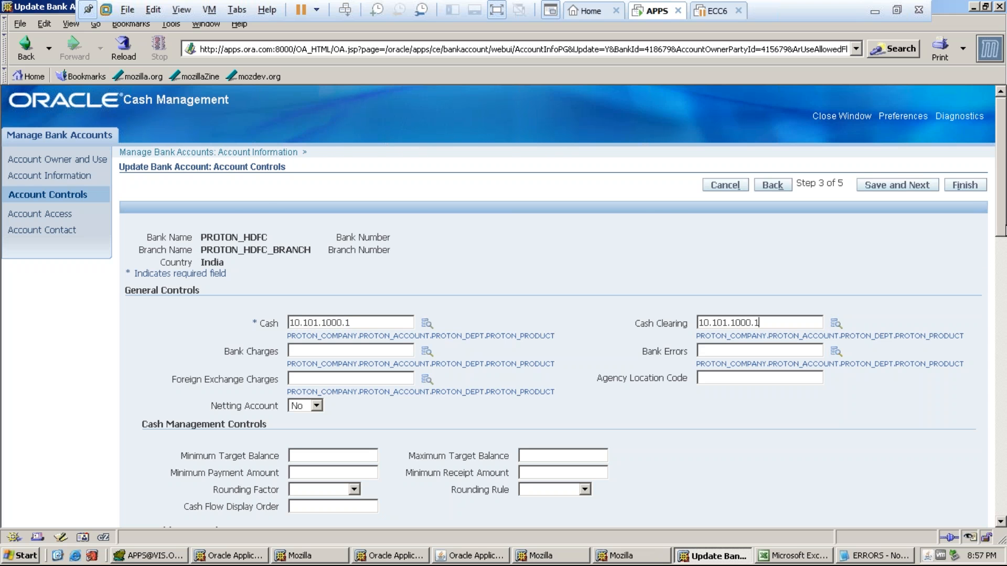
scroll(837, 195, "down", 5)
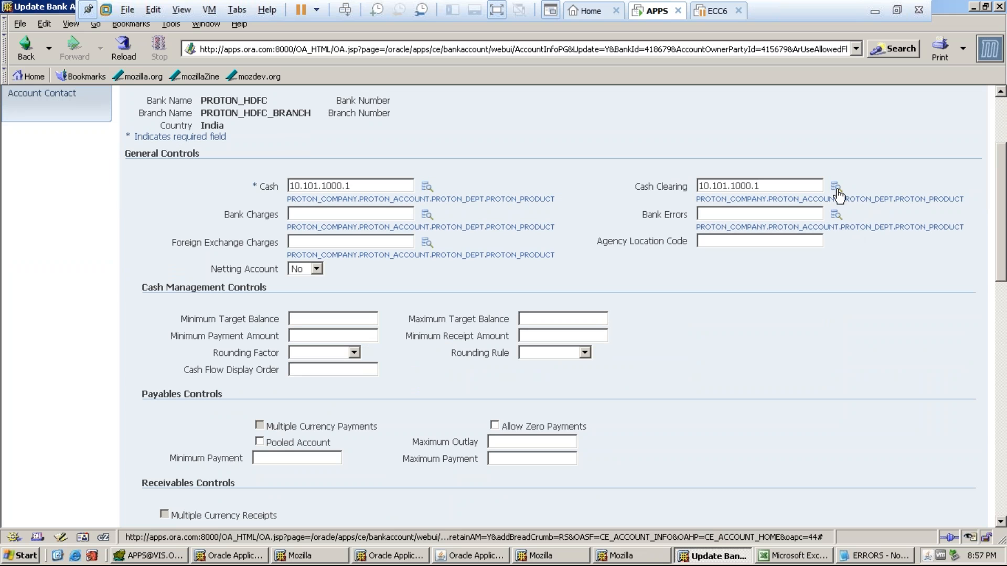
left_click(837, 190)
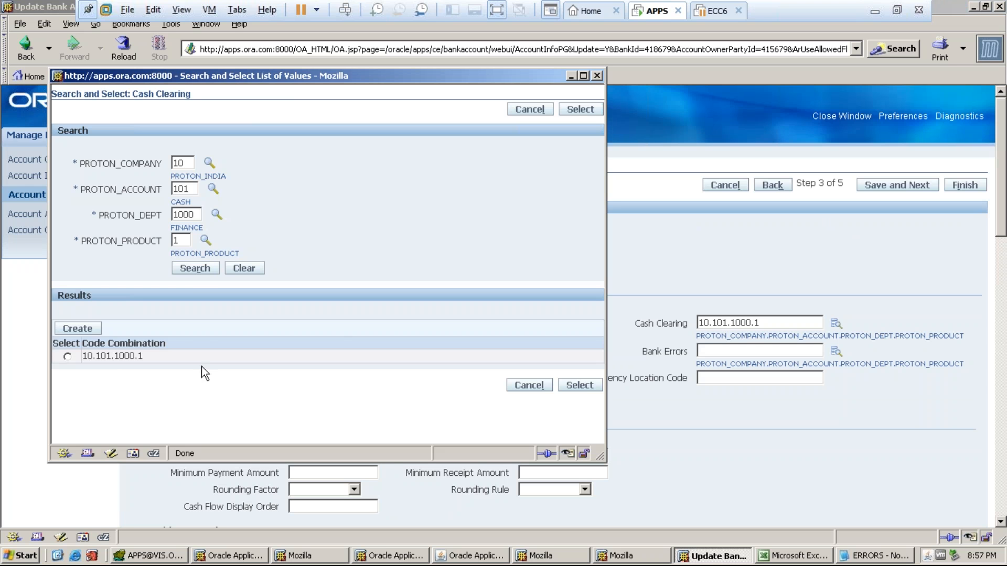
left_click(193, 269)
left_click(68, 356)
left_click(577, 386)
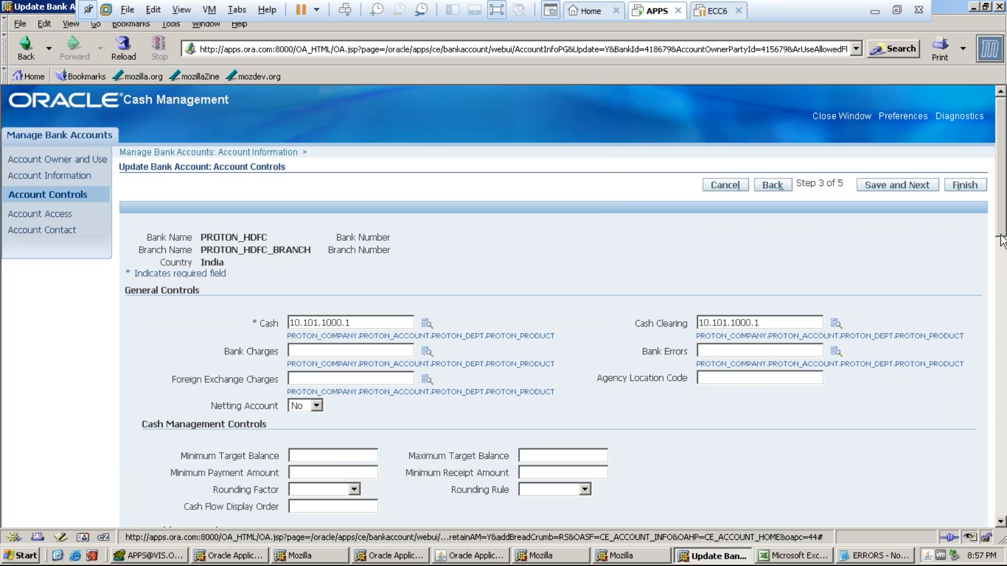
left_click_drag(1003, 242, 959, 235)
left_click(881, 184)
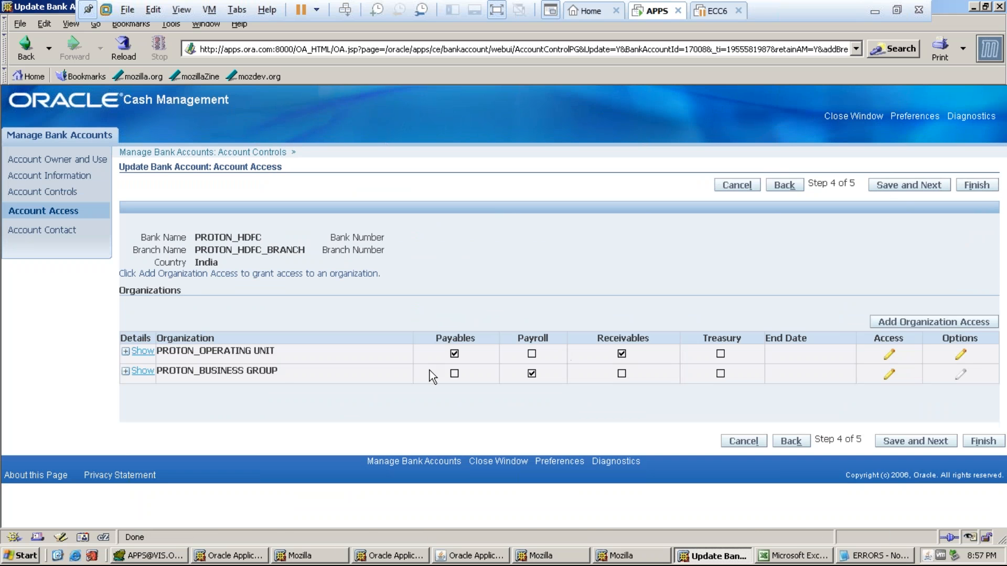
- Give PROTON_OPERATING UNIT Cash Clearing 10.101.1000.1, accept PROTON_BUSINESS GROUP access, and finish the update
left_click(139, 351)
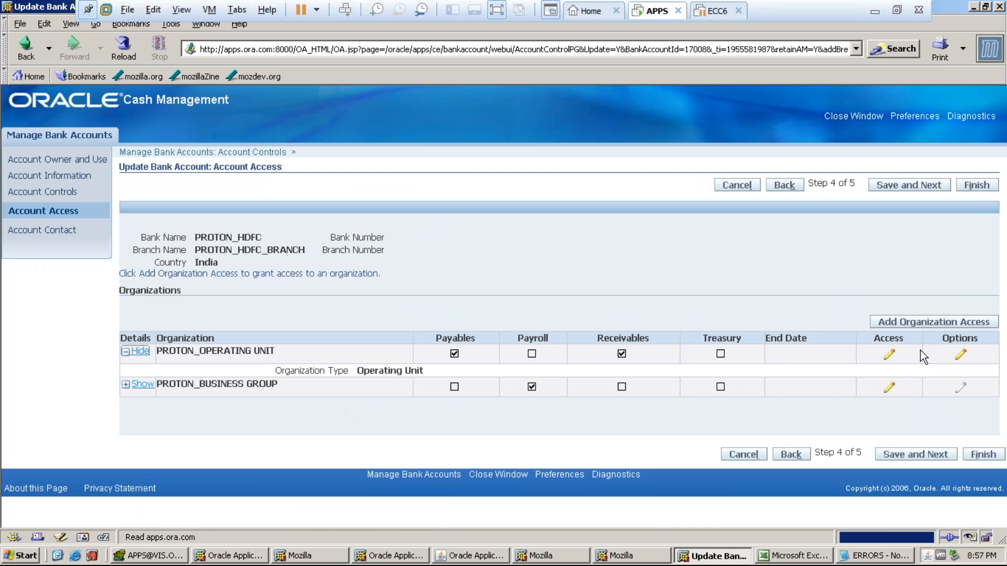
left_click(890, 358)
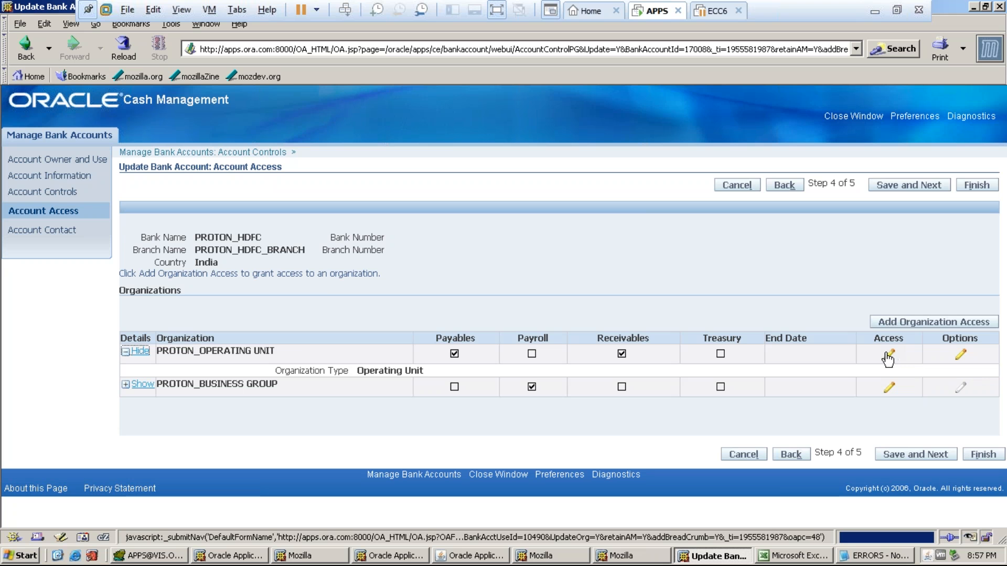
left_click(890, 358)
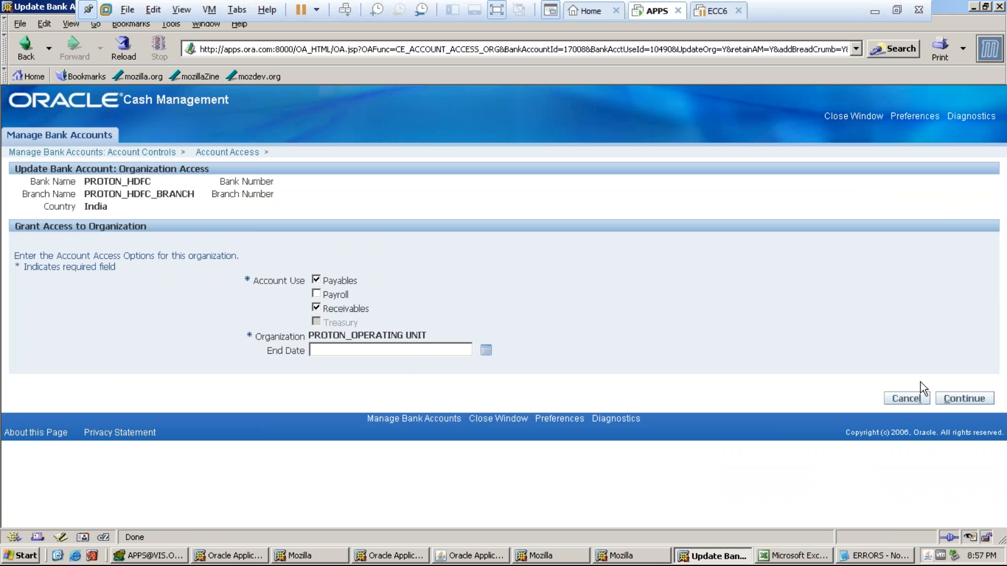
left_click(963, 400)
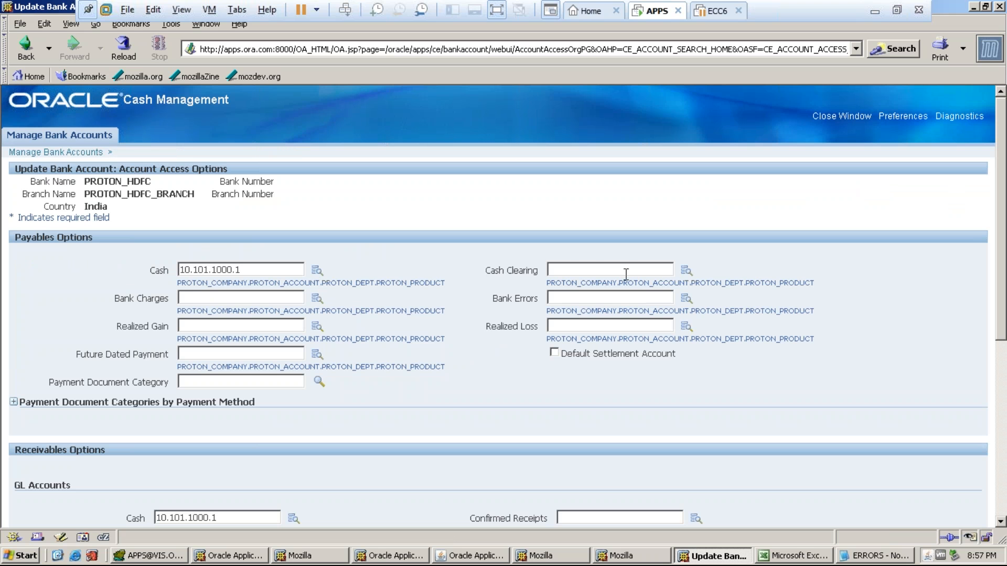
left_click(625, 270)
key("ctrl+v")
scroll(1004, 290, "down", 5)
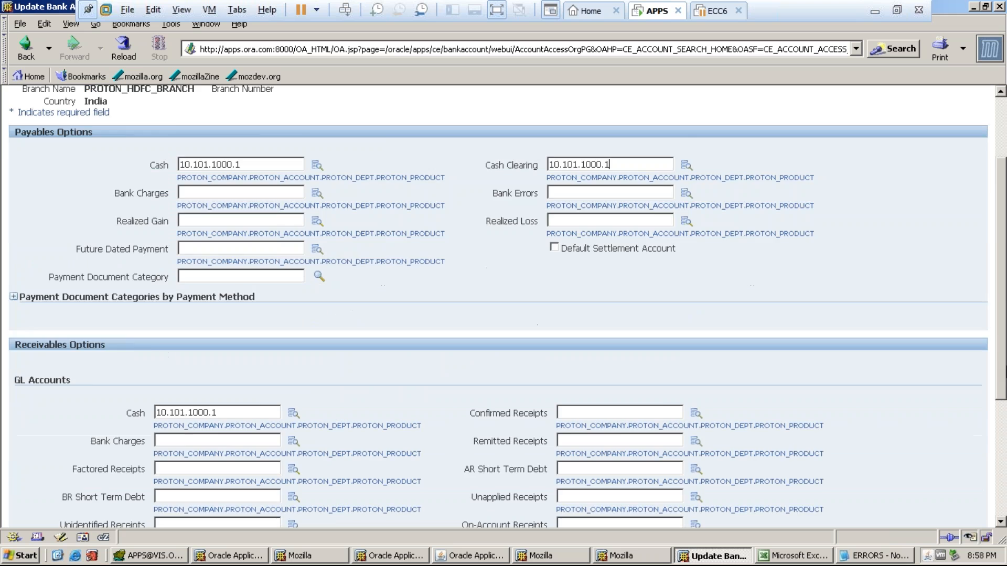
left_click(963, 499)
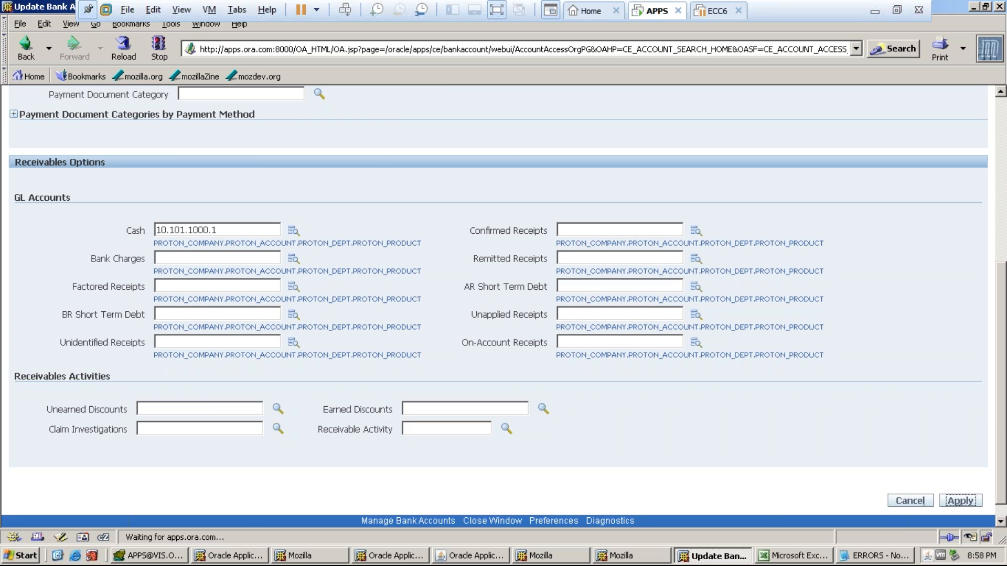
left_click(890, 376)
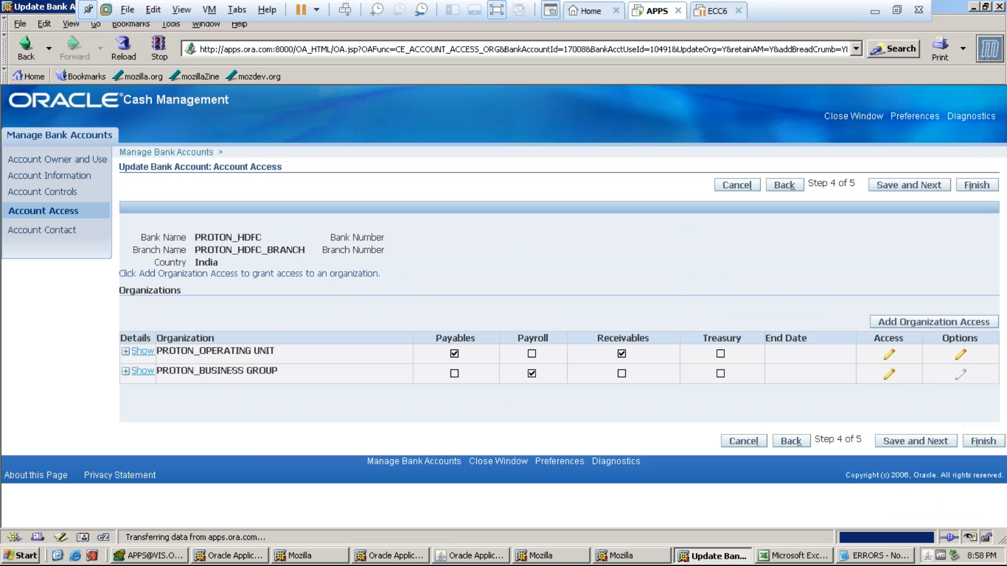
left_click(964, 399)
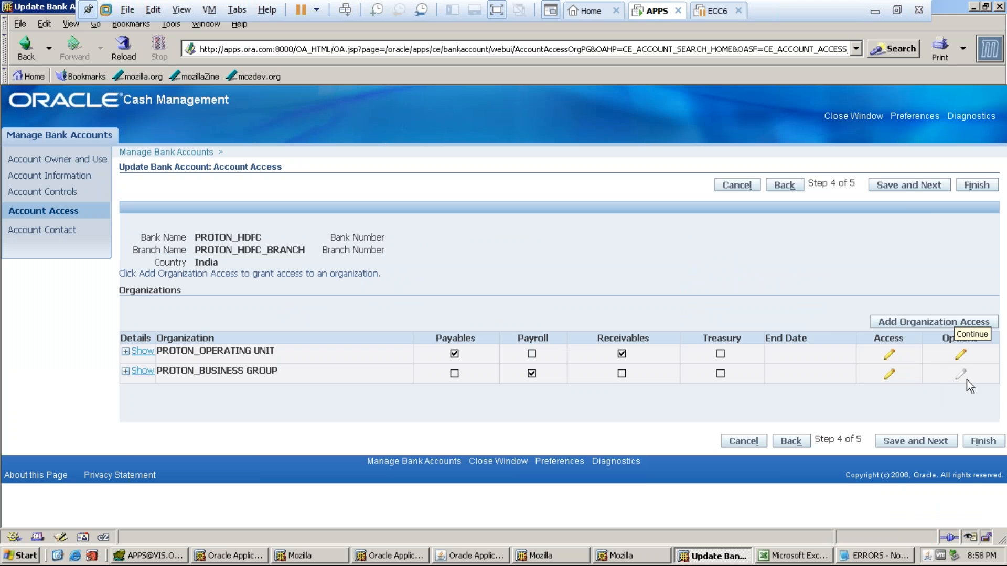
left_click(909, 185)
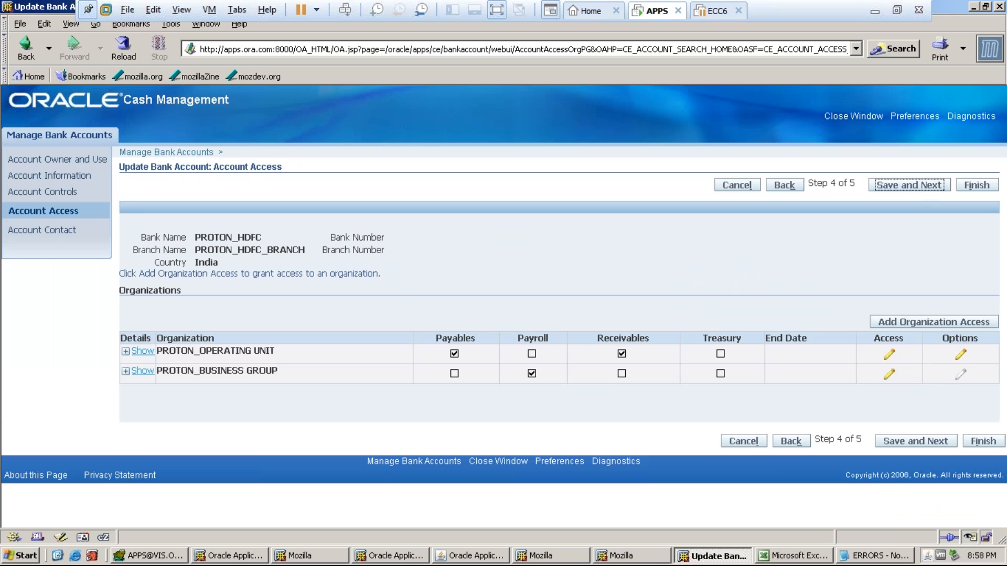
left_click(976, 185)
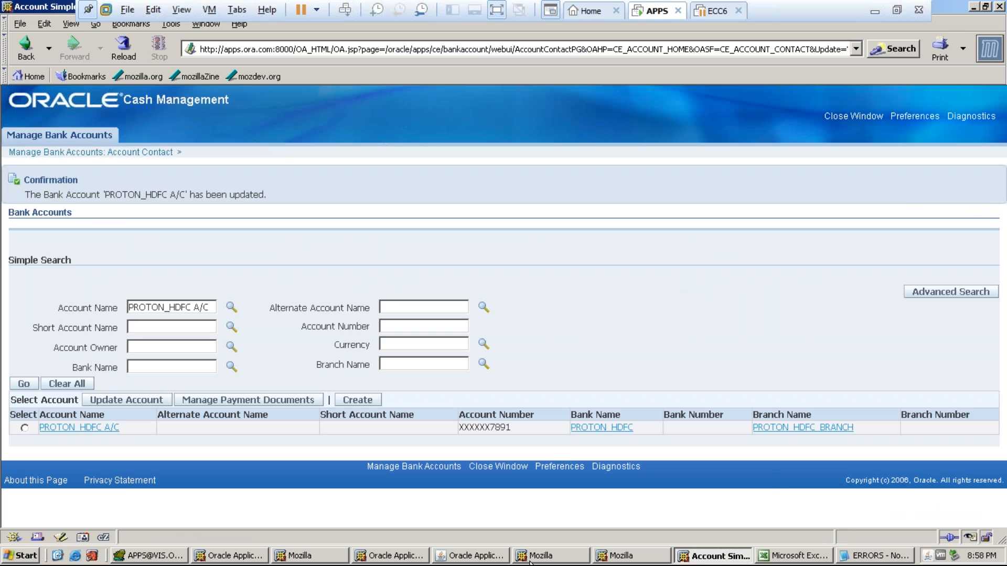
left_click(479, 557)
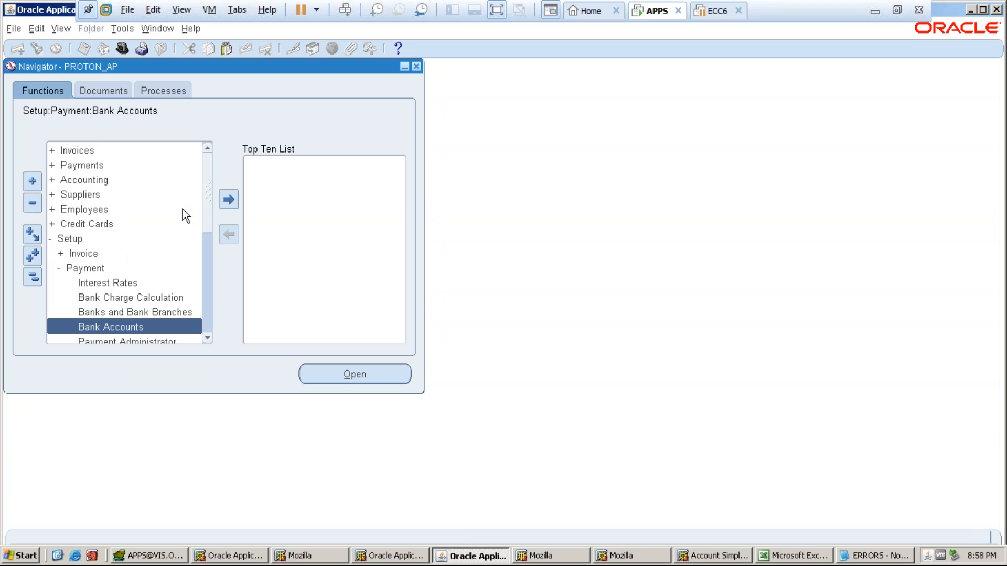
- Resubmit the latest Create Accounting request with copied parameters as a single request
double_click(101, 172)
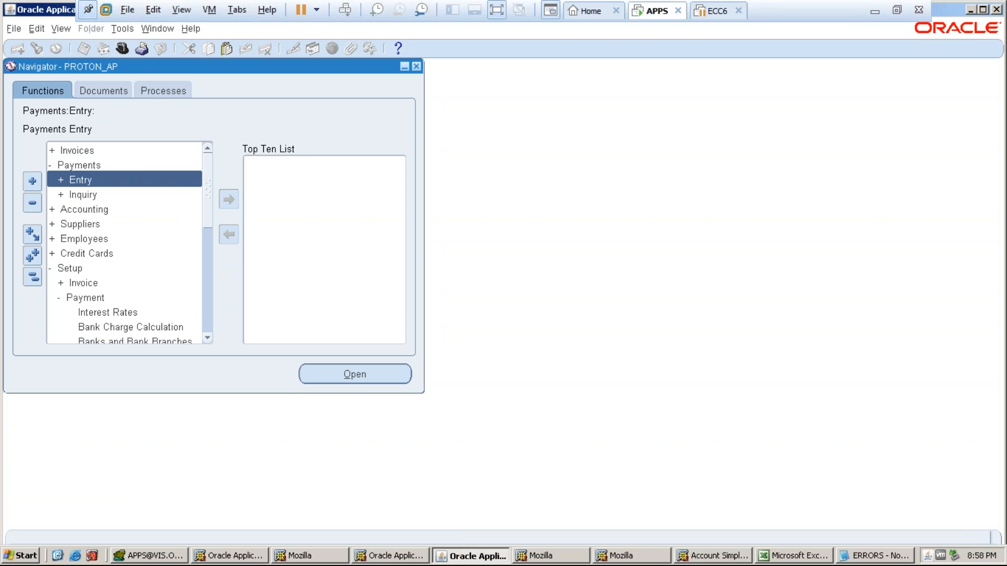
left_click(58, 29)
left_click(84, 216)
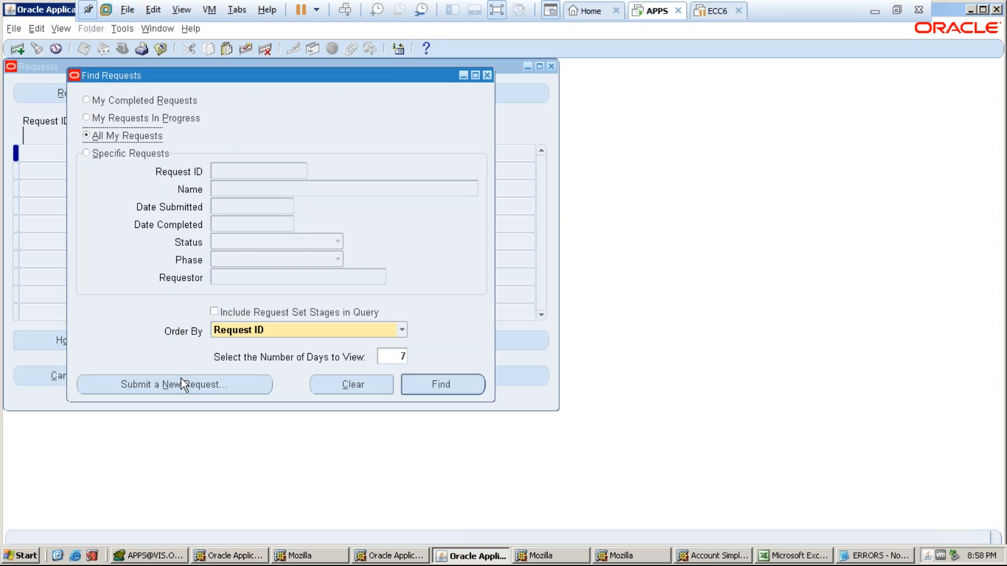
left_click(181, 382)
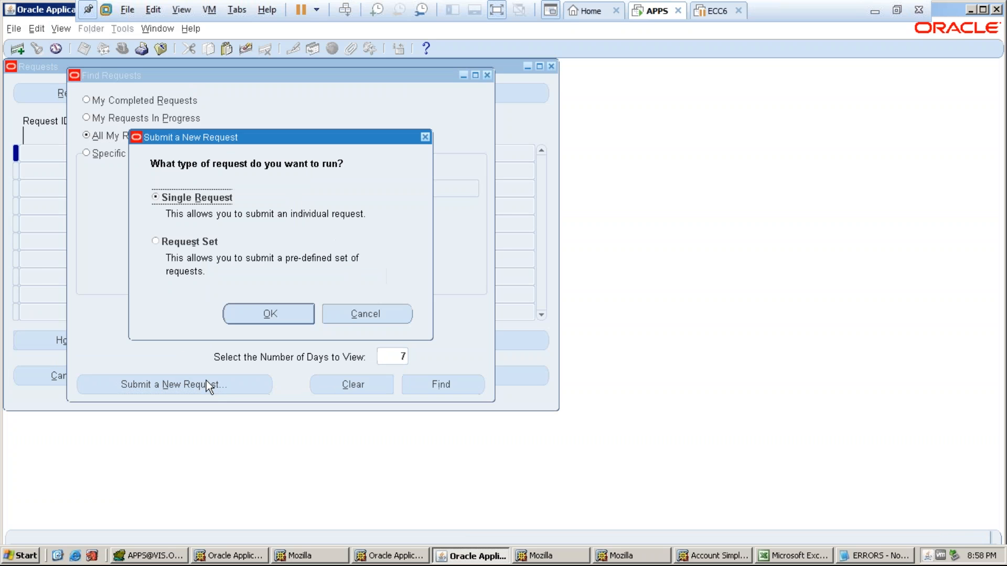
left_click(266, 313)
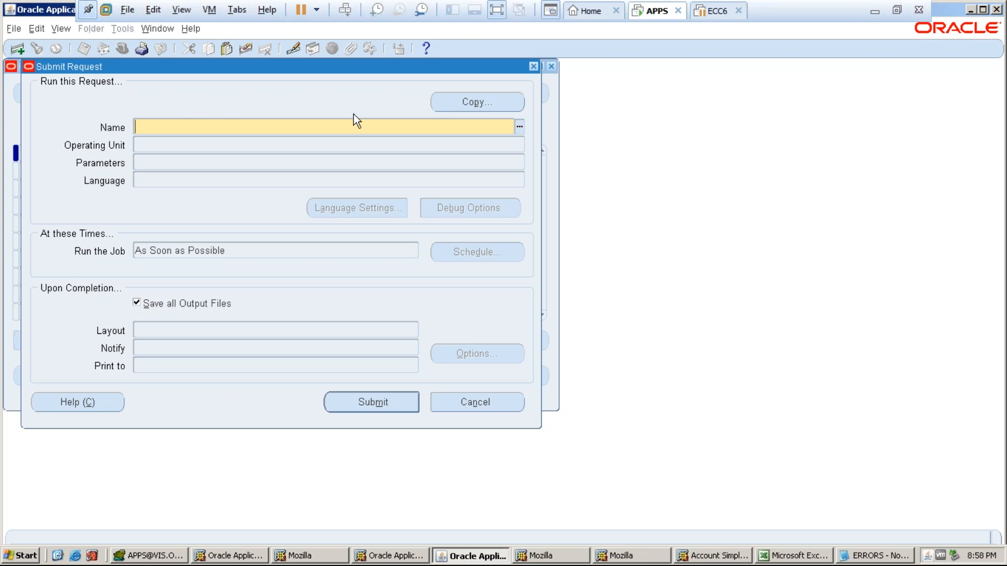
left_click(444, 102)
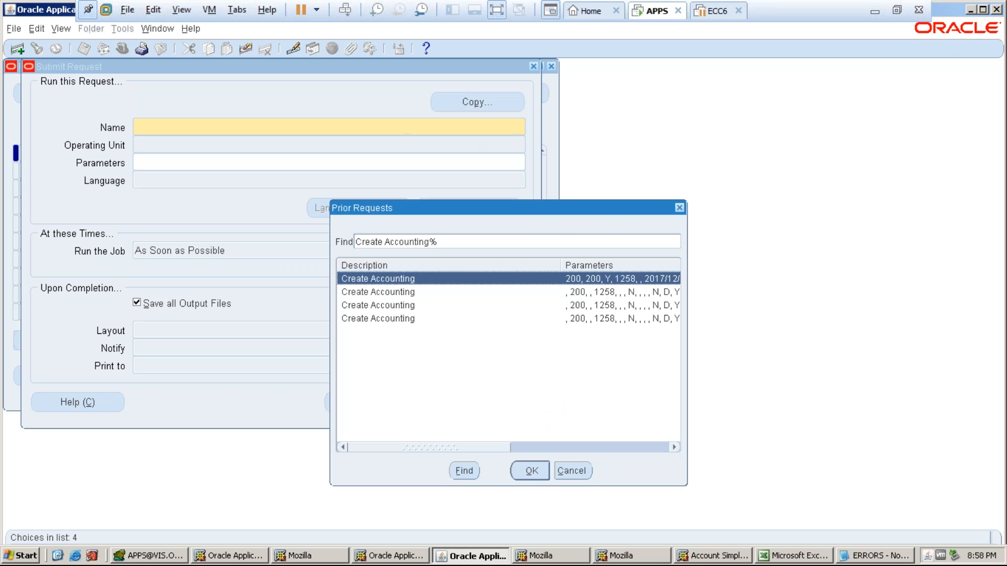
left_click(531, 470)
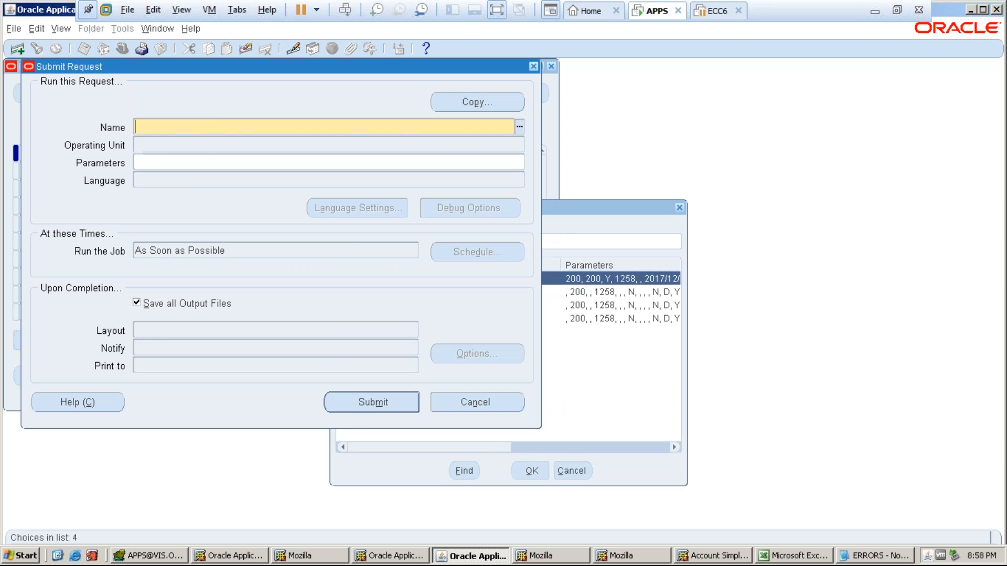
left_click(301, 160)
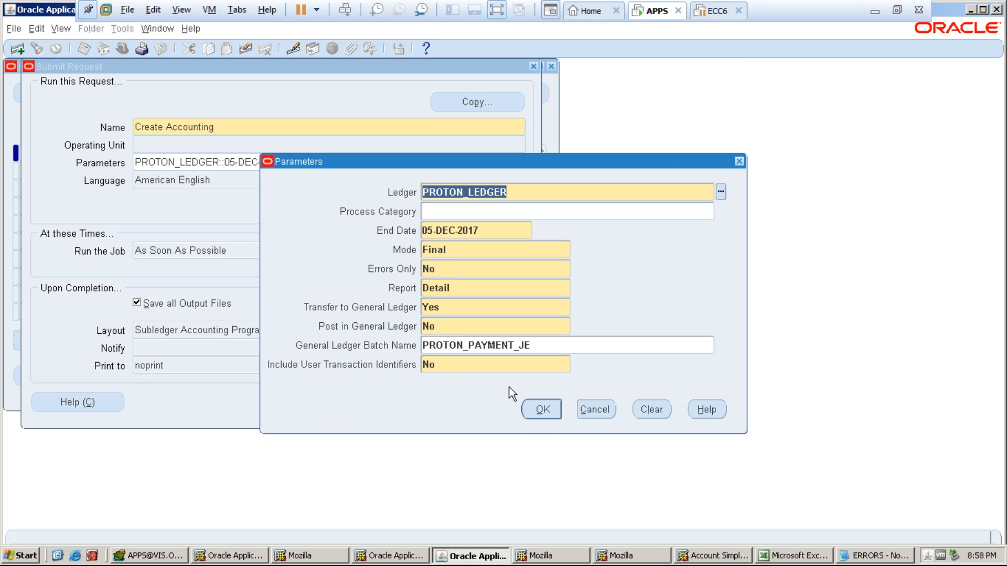
left_click(549, 410)
left_click(413, 405)
left_click(548, 341)
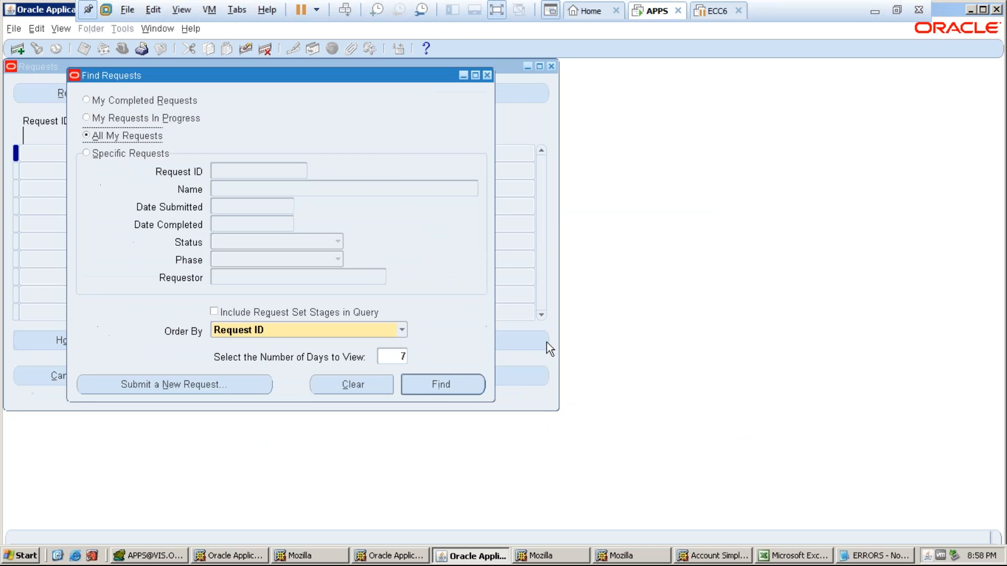
key("Return")
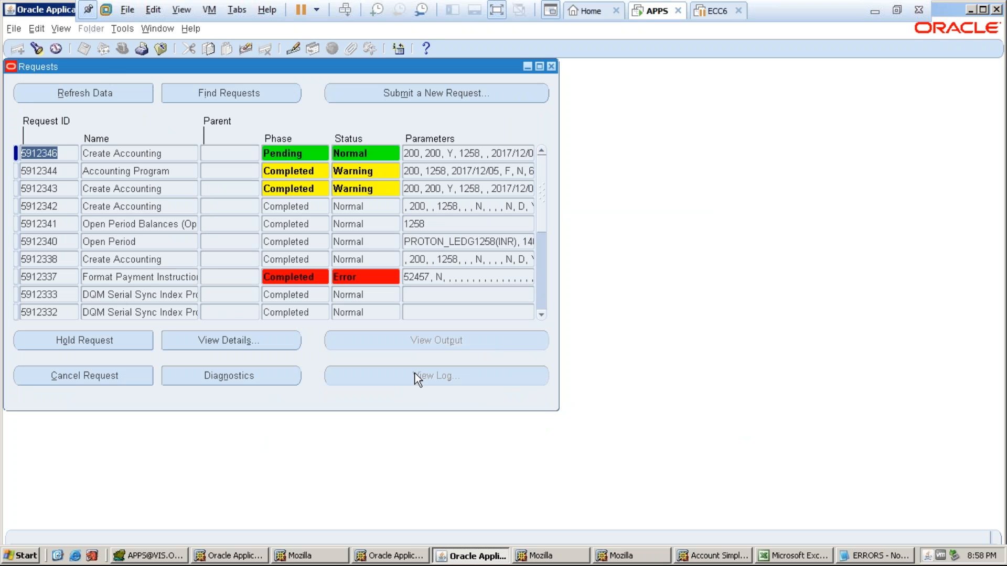
- Refresh the request list until Create Accounting 5912346 and Accounting Program 5912347 show Running
left_click(100, 83)
key("alt+r")
key("alt+r")
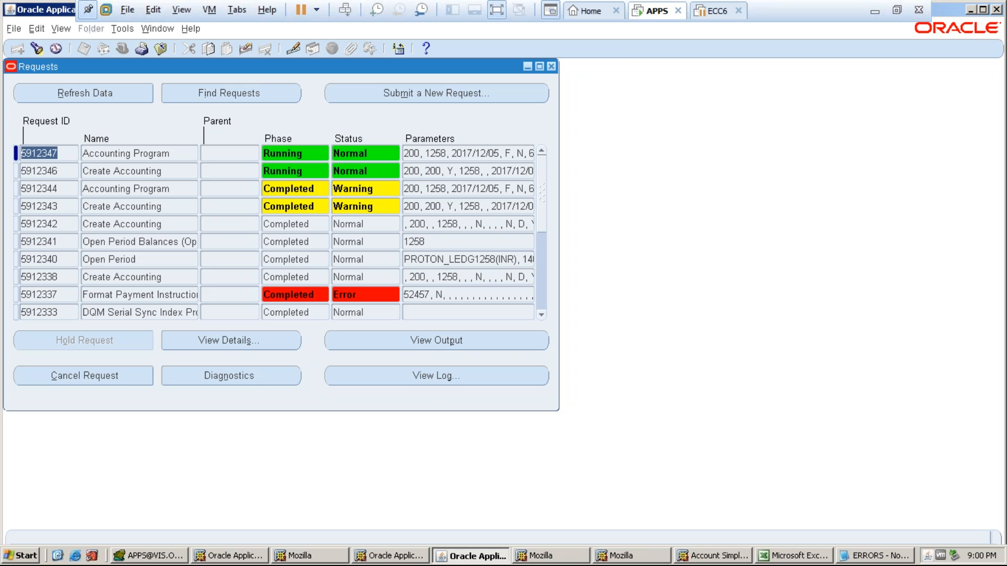
- Check Journal Import 5912348 completed and Create Accounting 5912346 ended with Warning, then close Requests
left_click(102, 94)
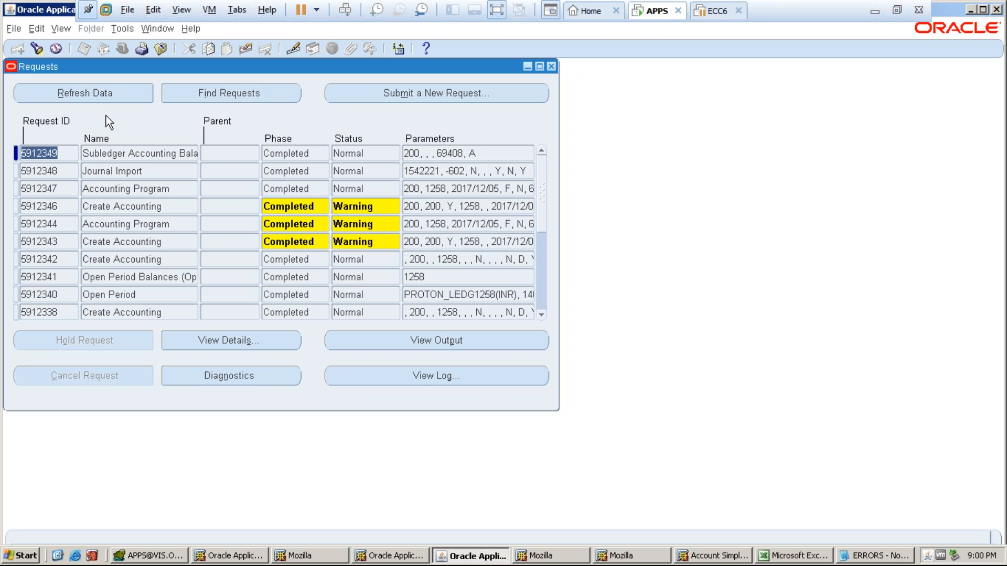
mouse_move(143, 171)
left_mouse_down()
mouse_move(126, 171)
mouse_move(144, 181)
left_mouse_up()
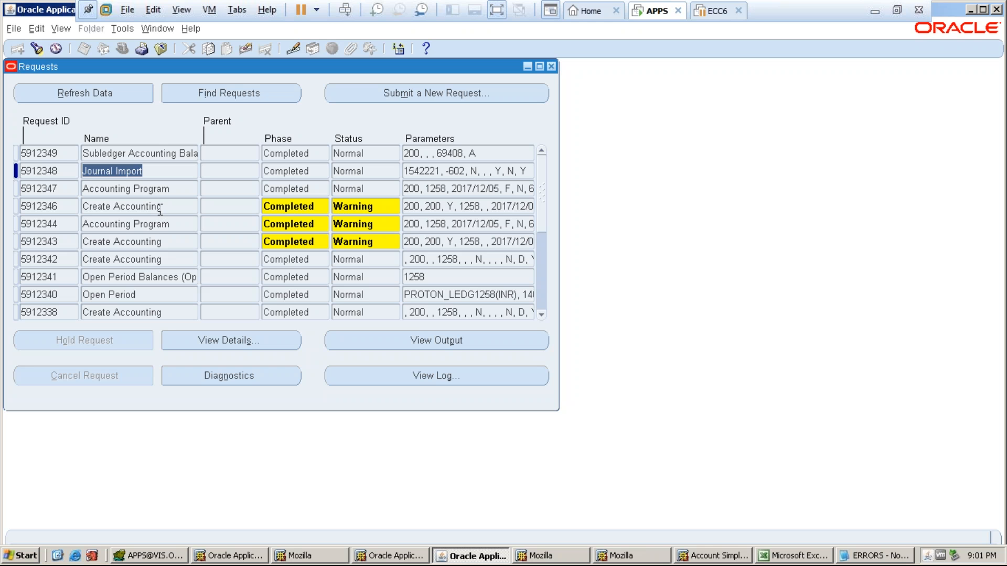
left_click(160, 208)
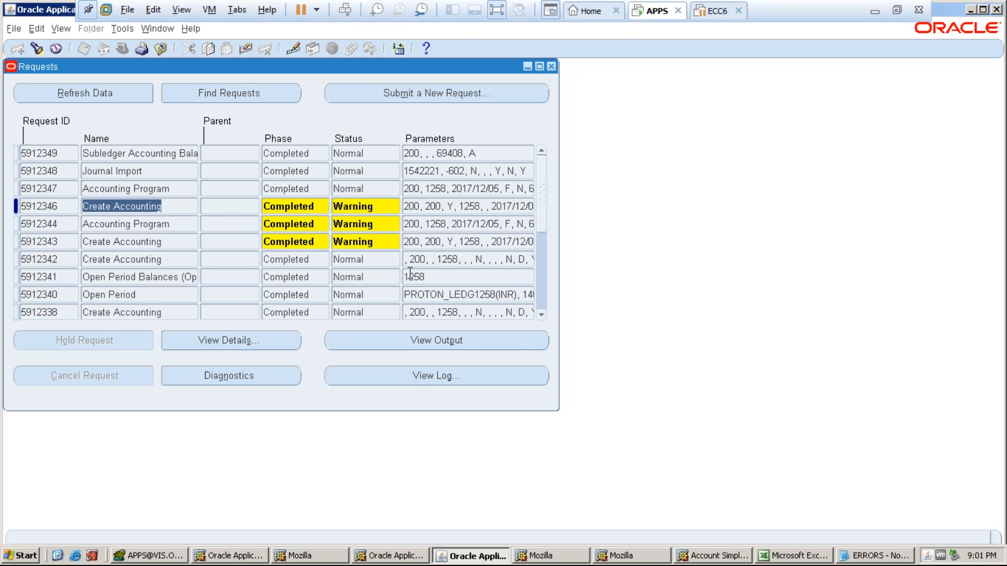
left_click(551, 67)
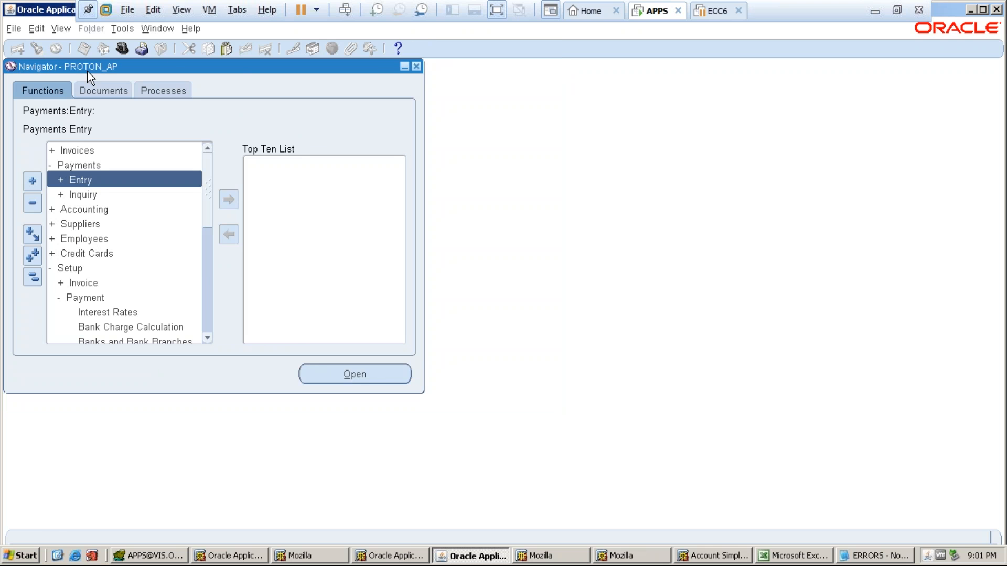
- Switch to the PROTON_GL responsibility and find journal batches in Post Journals
left_click(120, 52)
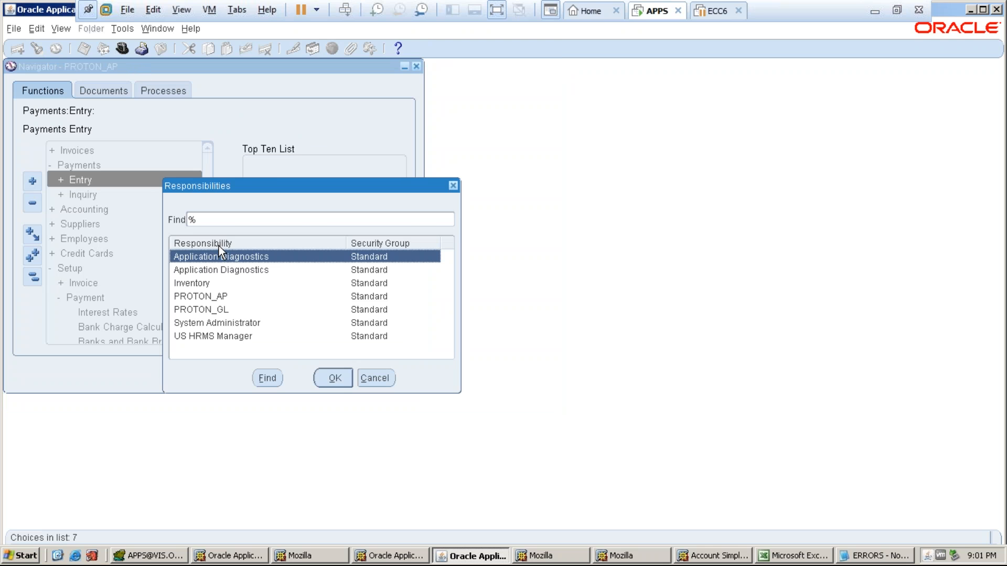
left_click(220, 310)
left_click(333, 378)
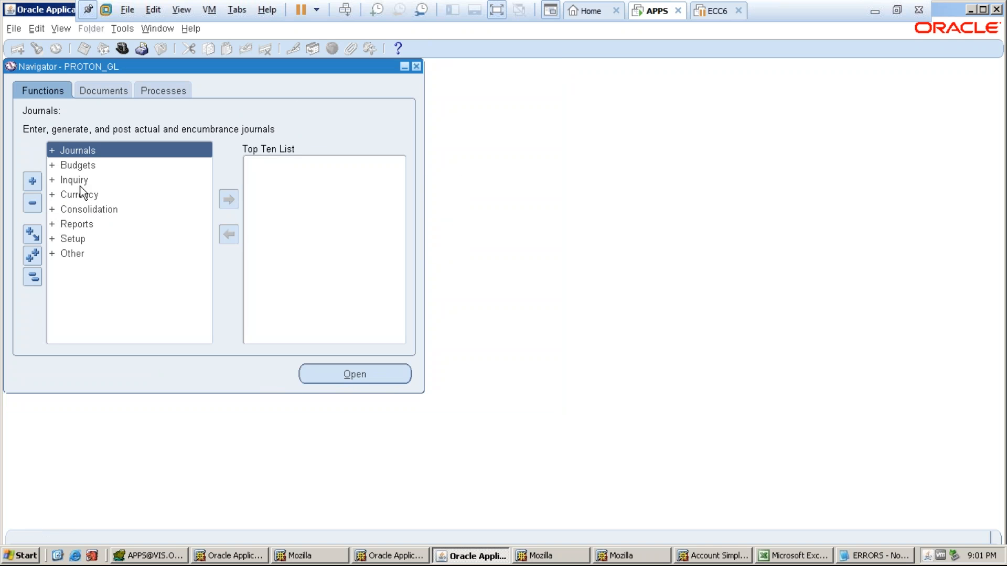
double_click(78, 150)
left_click(83, 165)
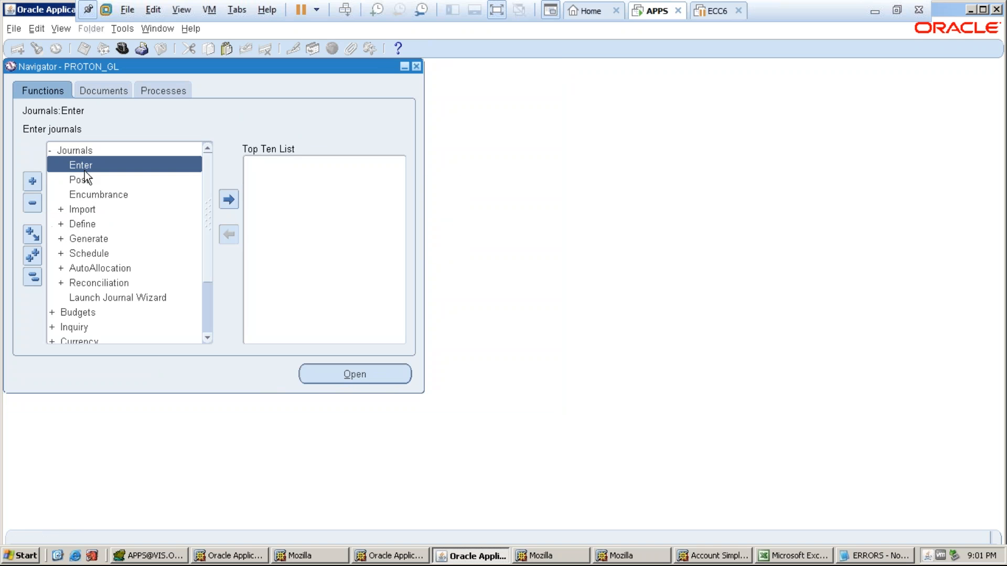
double_click(79, 180)
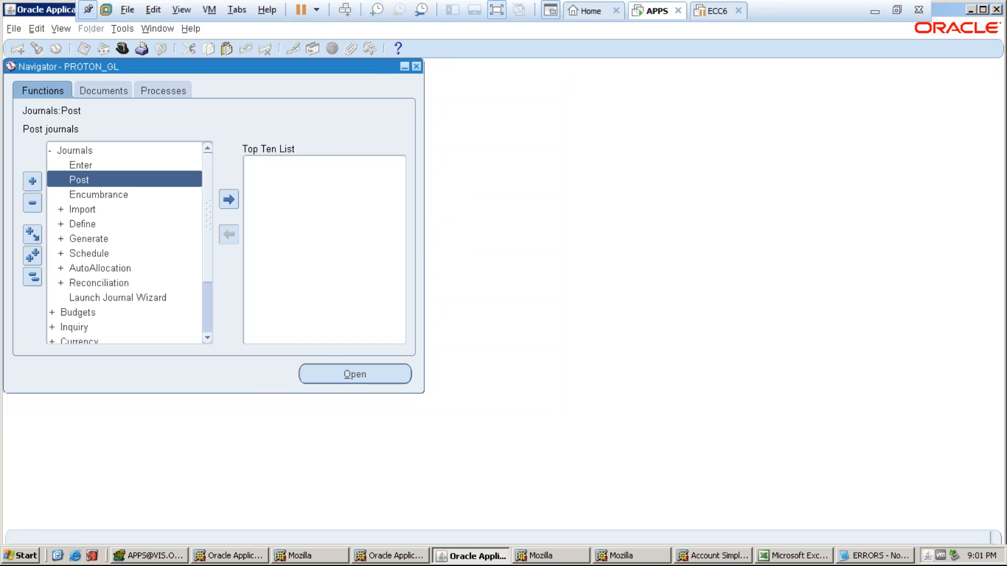
key("Return")
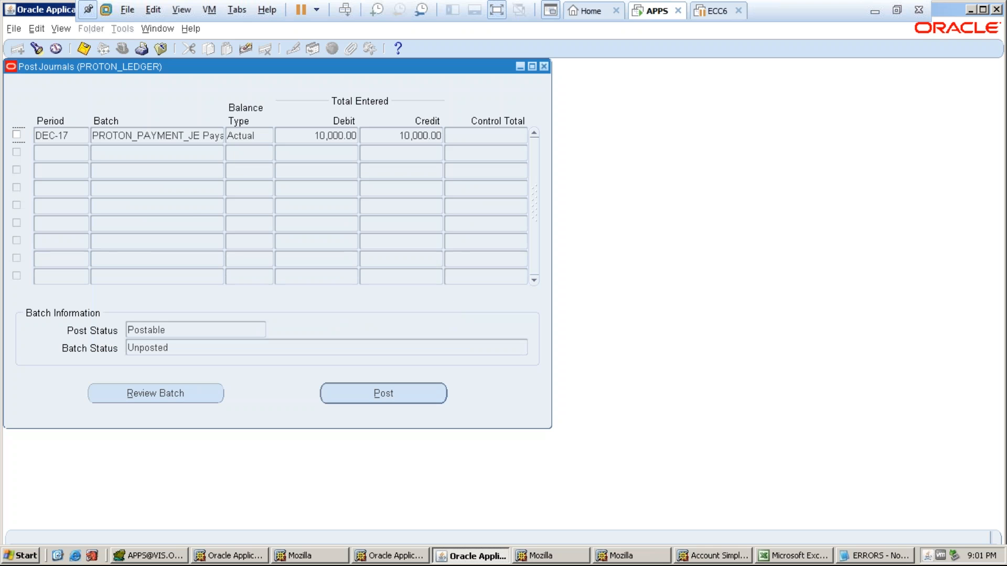
- Post the PROTON_PAYMENT_JE DEC-17 batch as request 5912350, then close the posting windows
left_click(131, 136)
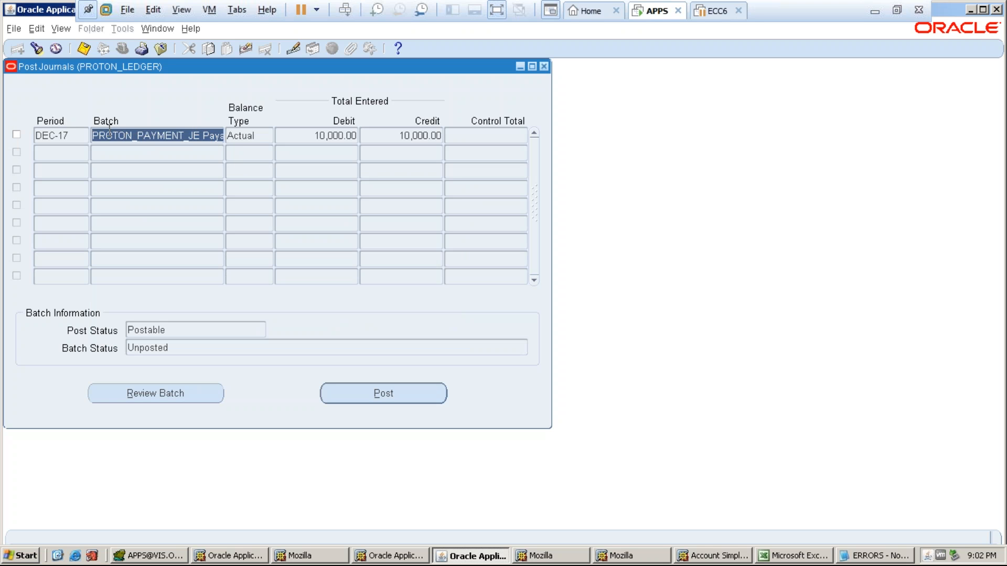
left_click_drag(95, 141, 205, 156)
left_click(17, 138)
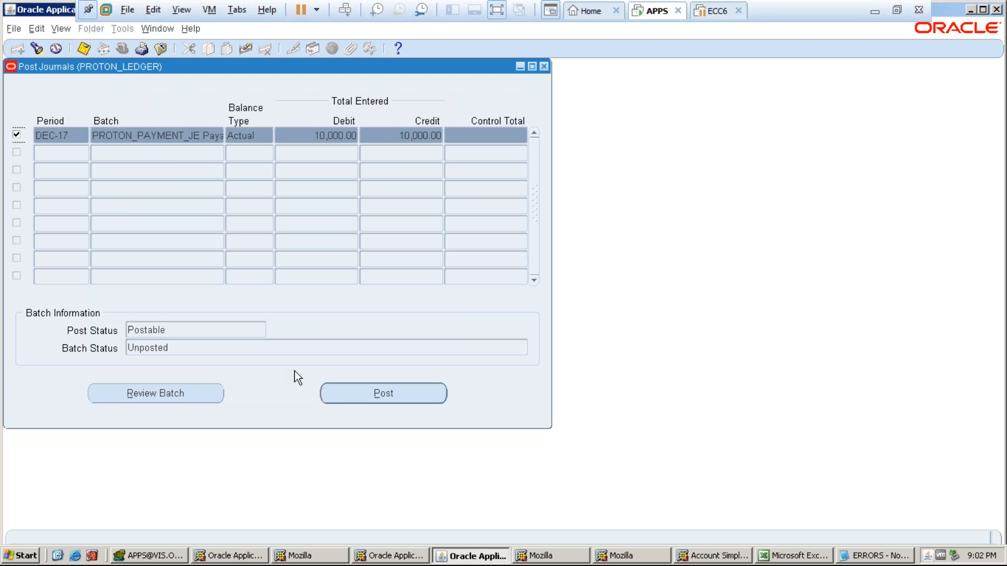
key("alt+p")
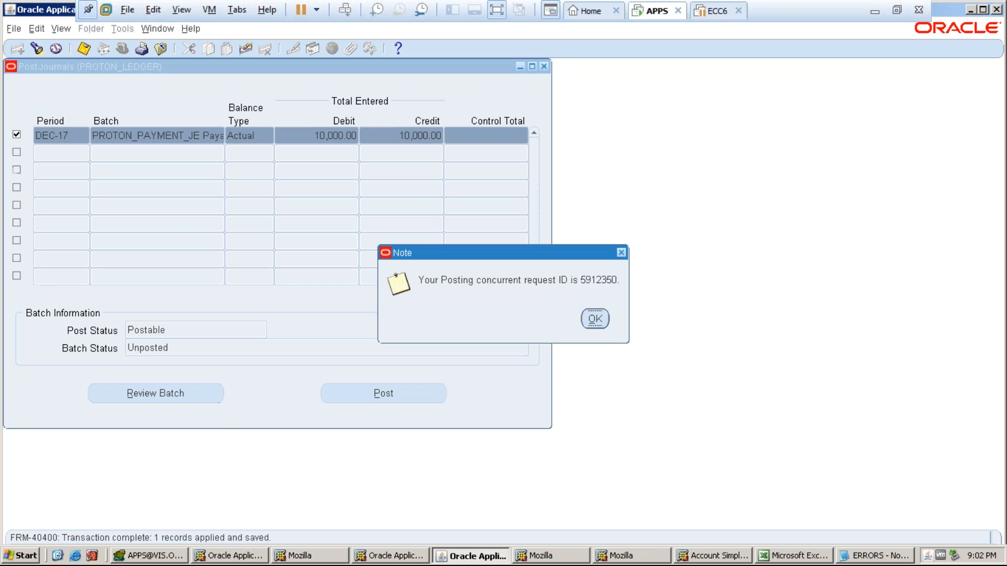
left_click(594, 319)
left_click(454, 145)
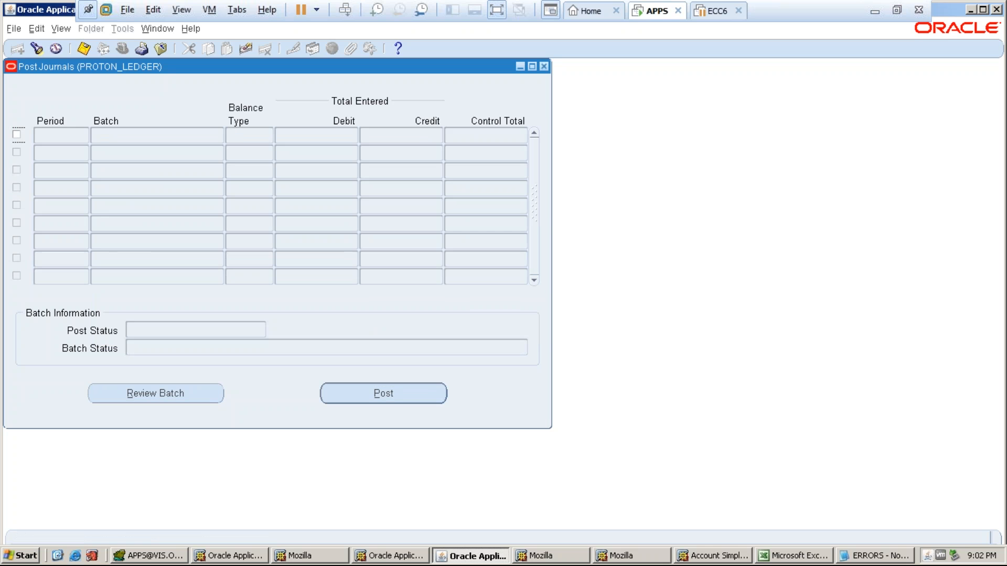
left_click(545, 66)
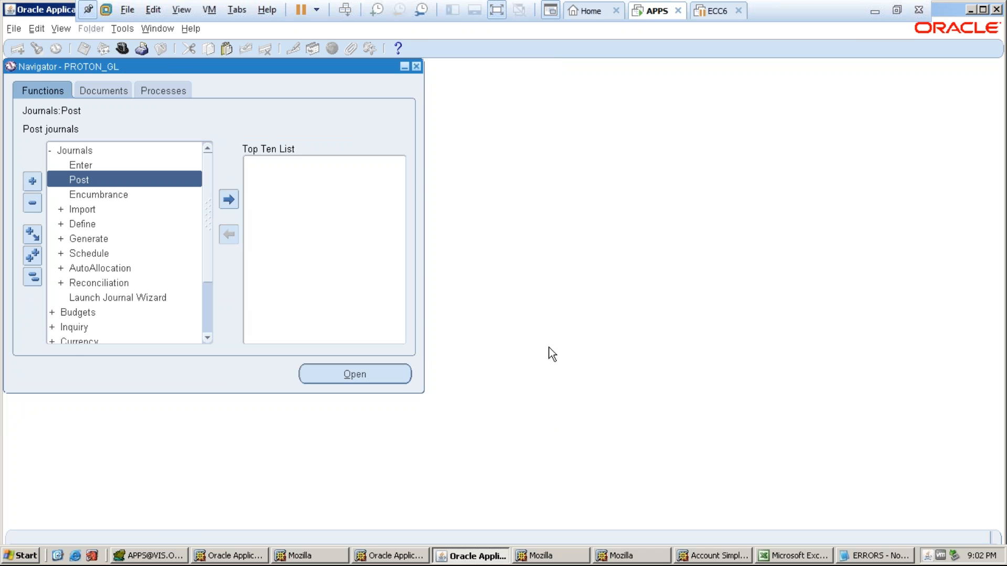
- Review the Period Closing and Sweep notes in A7:B8 of the 04-DEC-17 sheet, then return to Oracle
left_click(792, 556)
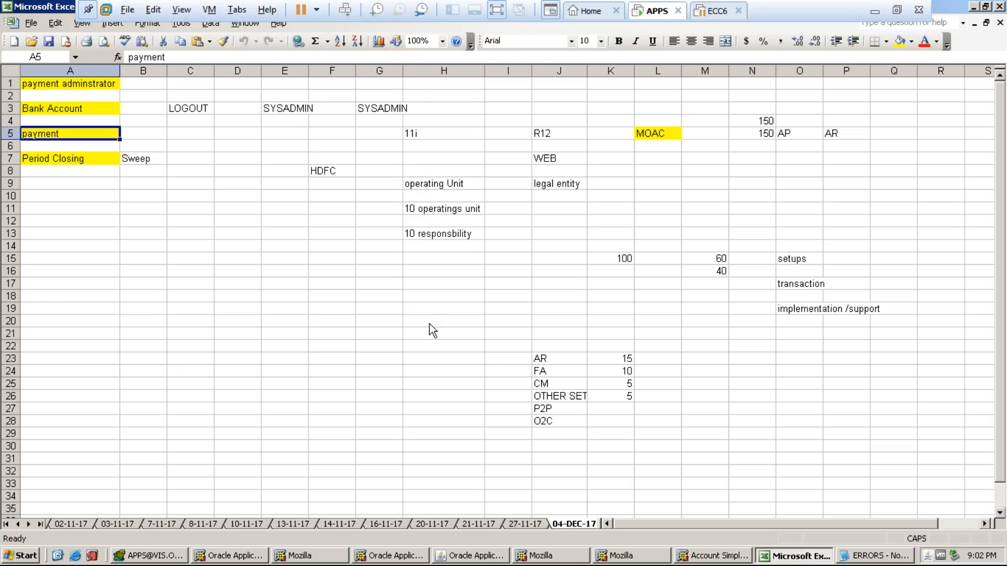
left_click(76, 158)
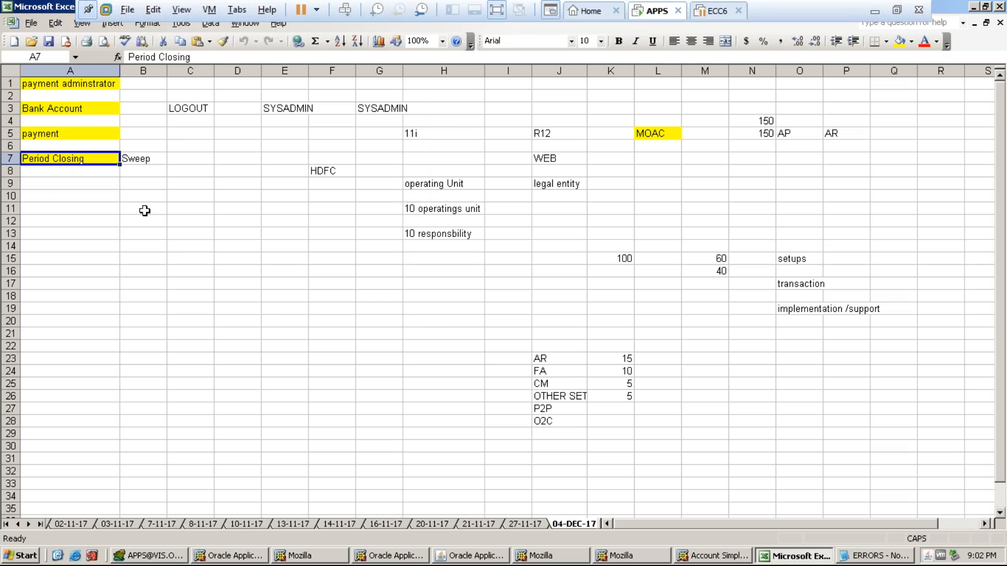
left_click(232, 288)
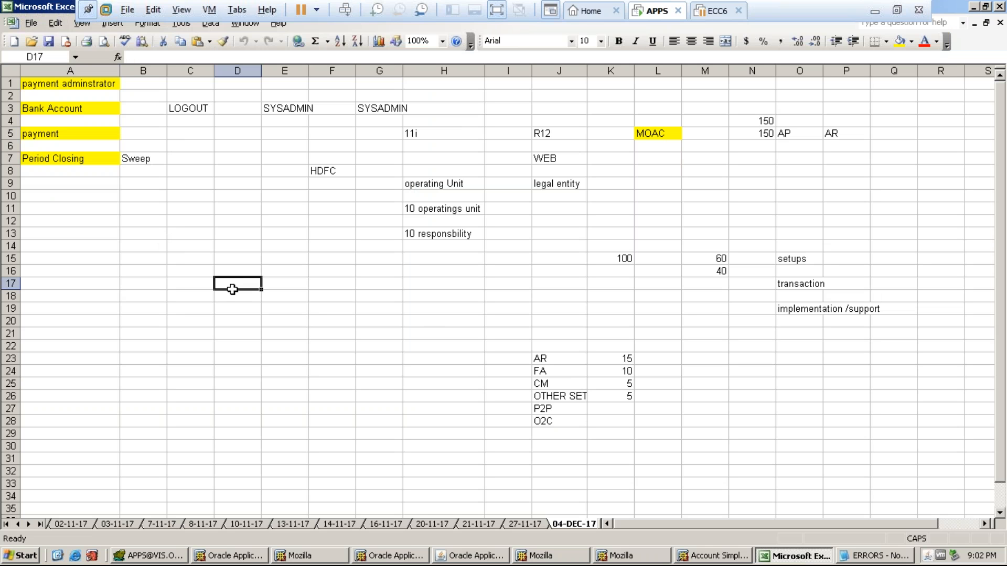
left_click(140, 159)
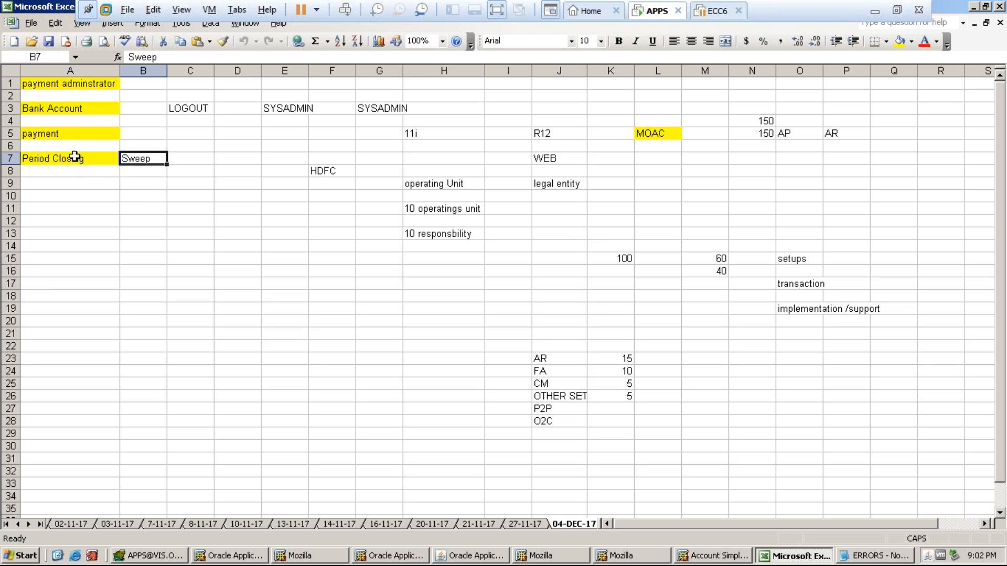
mouse_move(75, 156)
left_mouse_down()
mouse_move(78, 170)
mouse_move(131, 171)
left_mouse_up()
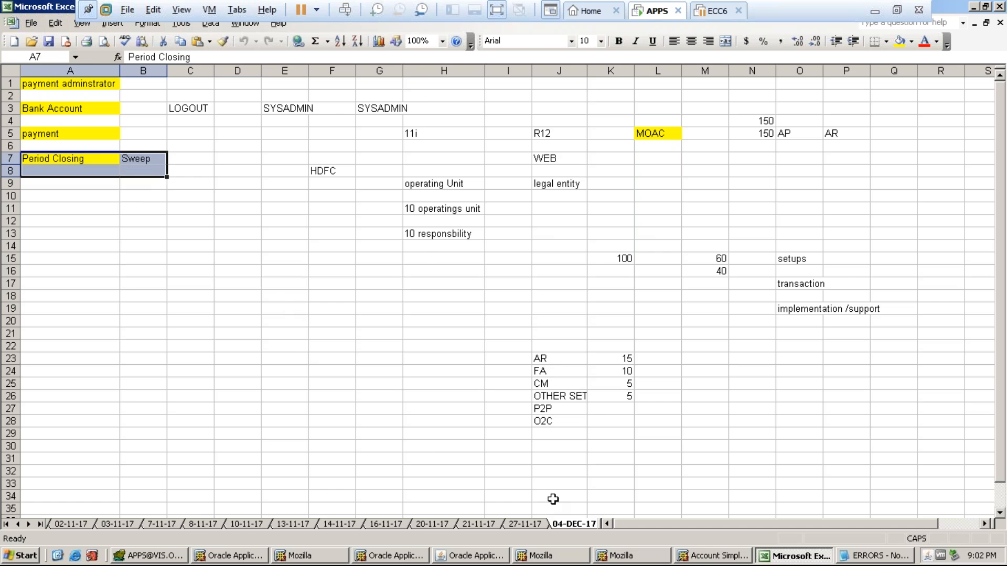
left_click(525, 524)
left_click(566, 524)
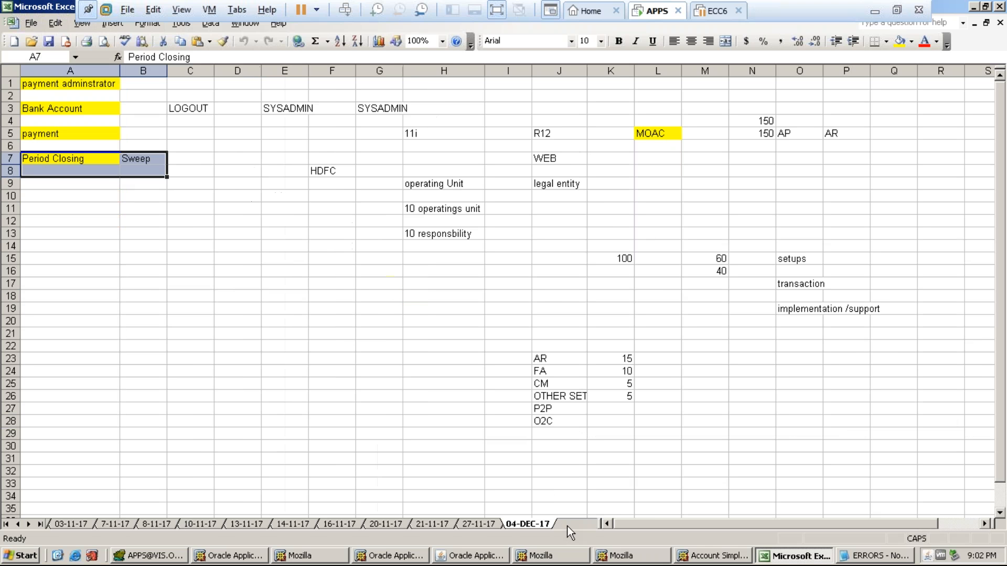
left_click(150, 172)
left_click(66, 161)
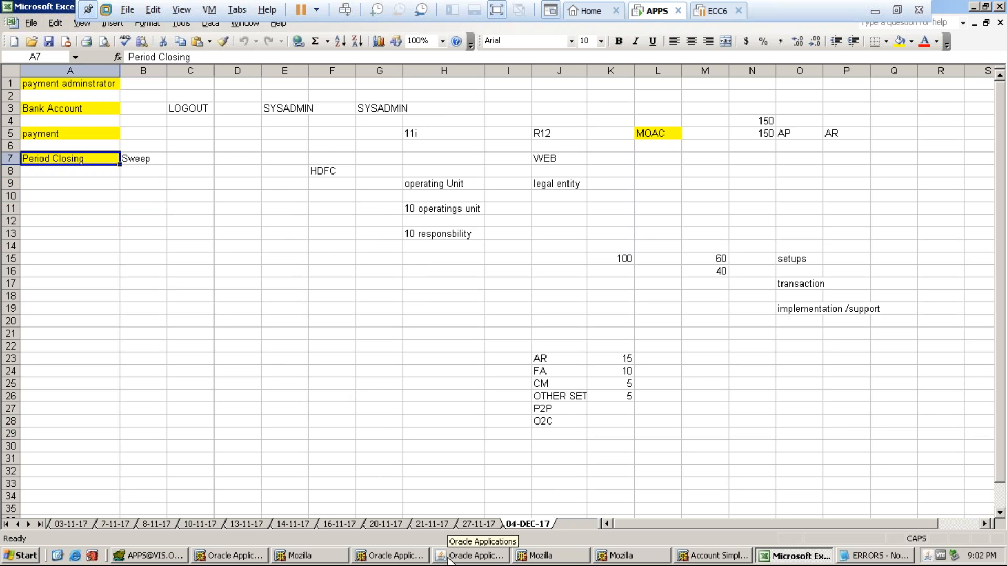
left_click(471, 556)
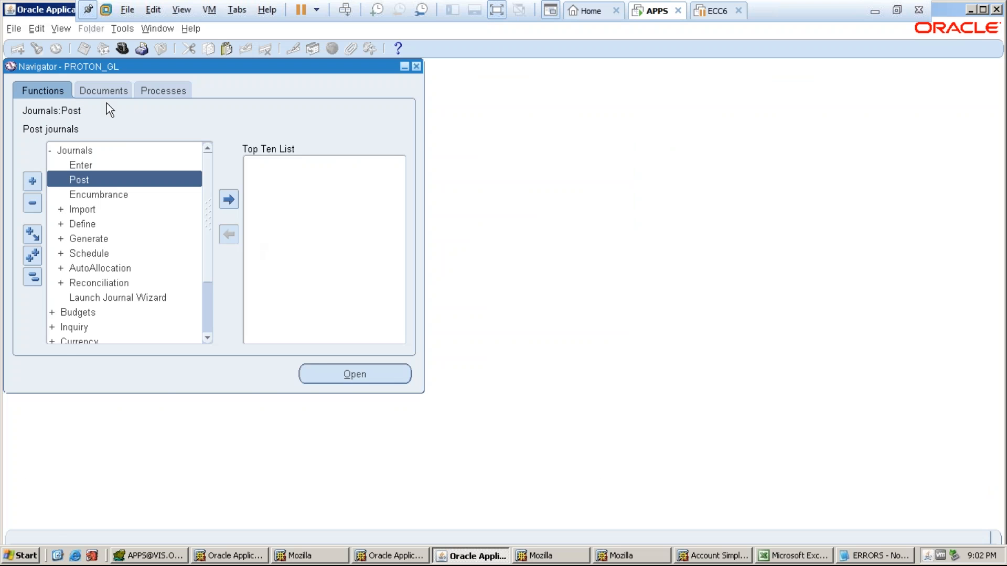
- Switch to PROTON_GL and bring up PROTON_LEDGER's periods in Open and Close Periods
left_click(122, 49)
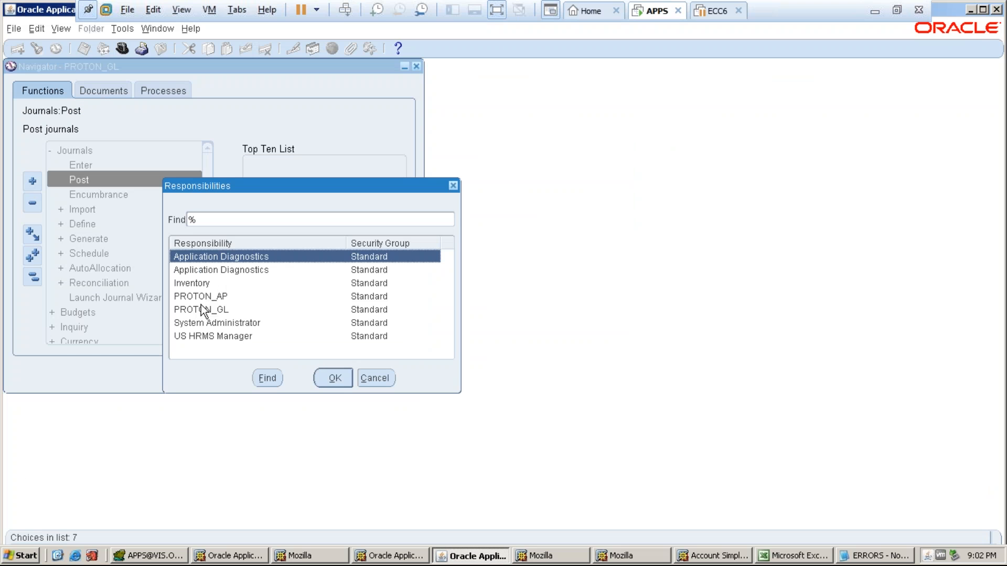
left_click(201, 310)
left_click(333, 378)
double_click(86, 241)
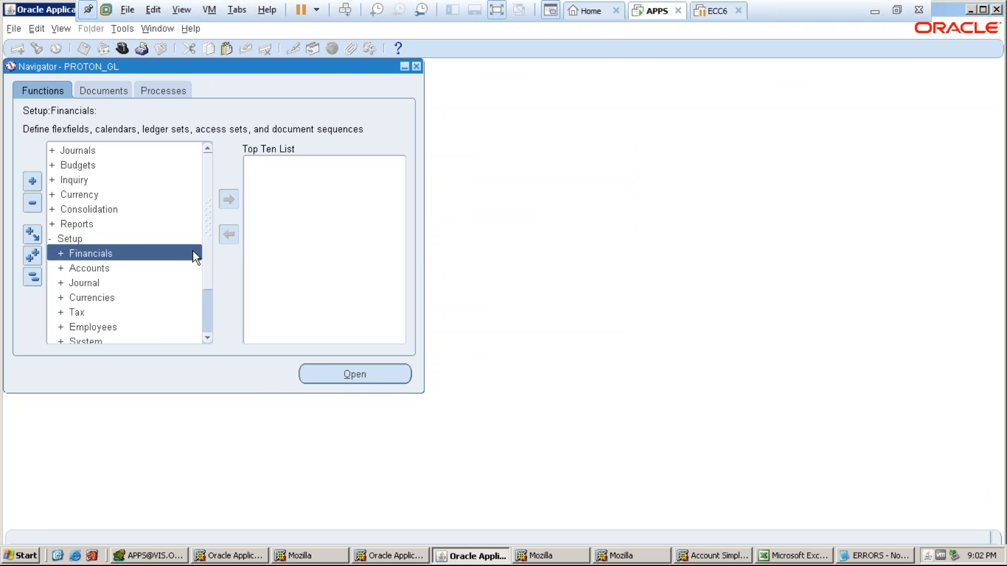
scroll(207, 255, "down", 2)
left_click(128, 313)
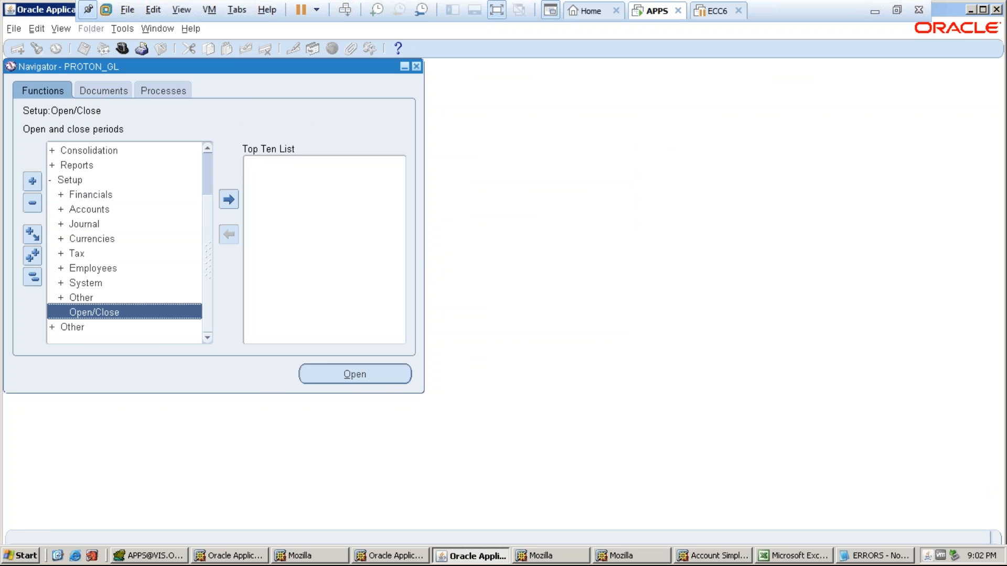
left_click(402, 308)
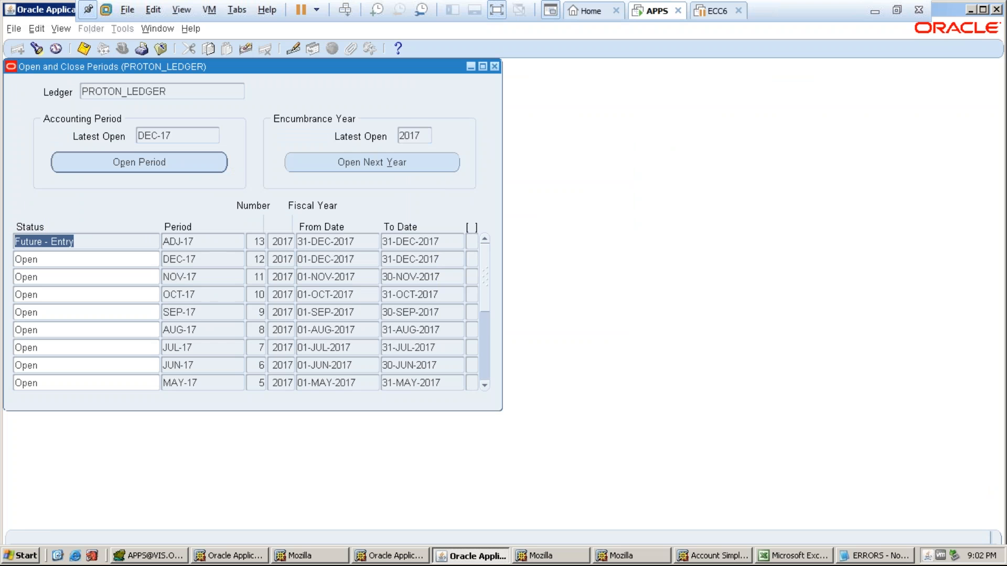
- Set the JAN-17, FEB-17 and MAR-17 GL period statuses to Closed
scroll(477, 300, "down", 4)
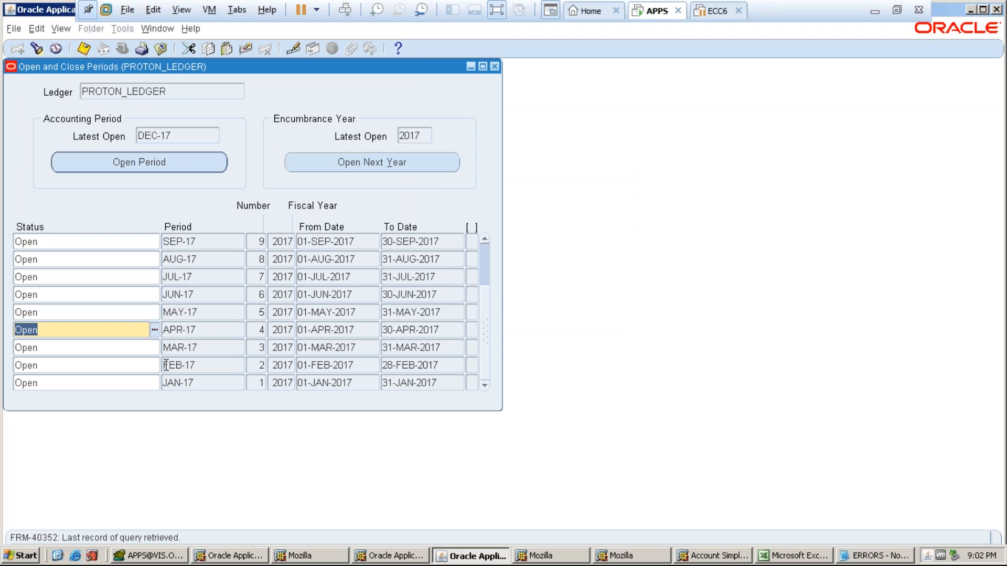
left_click(126, 382)
left_click(154, 383)
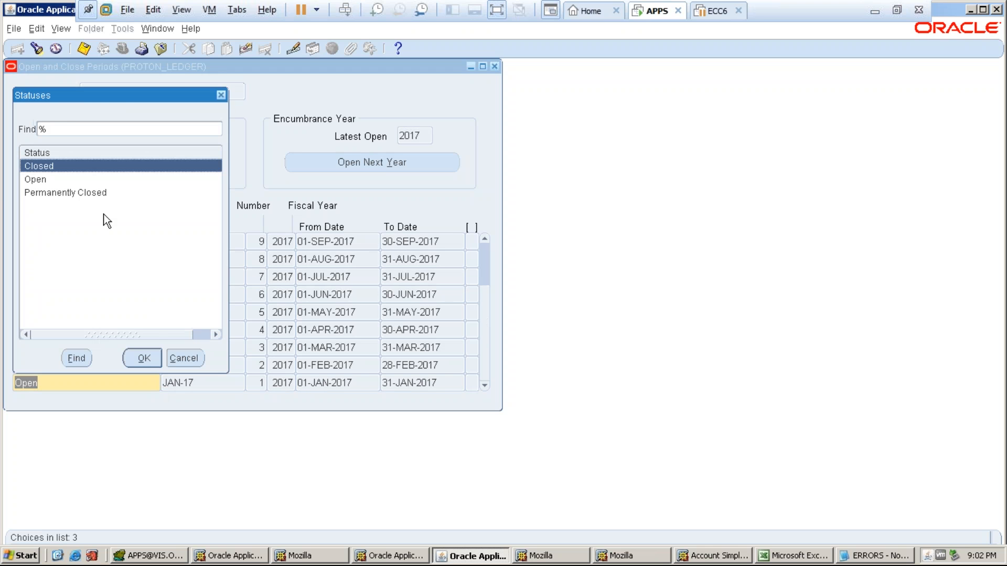
left_click(145, 359)
left_click(38, 365)
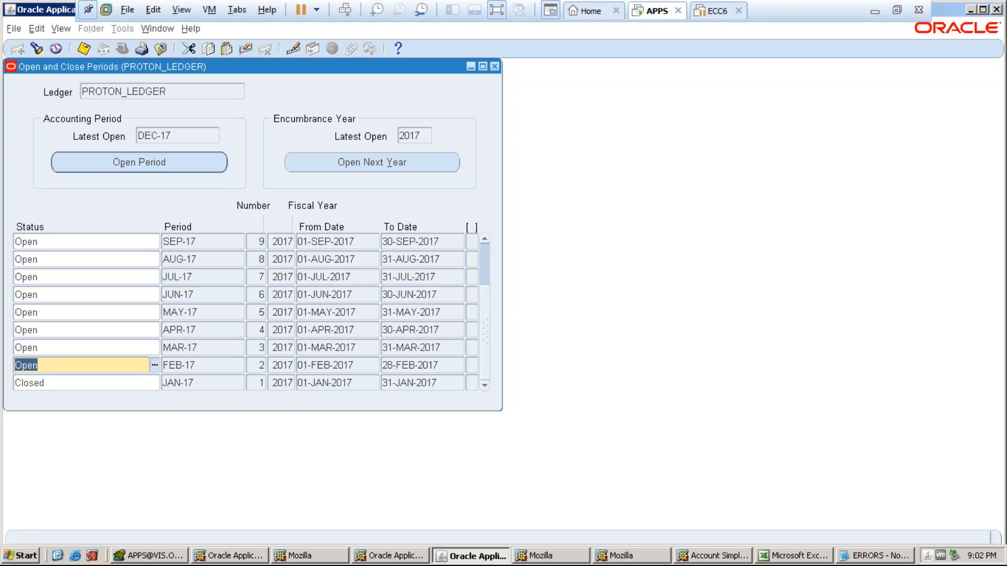
left_click(157, 366)
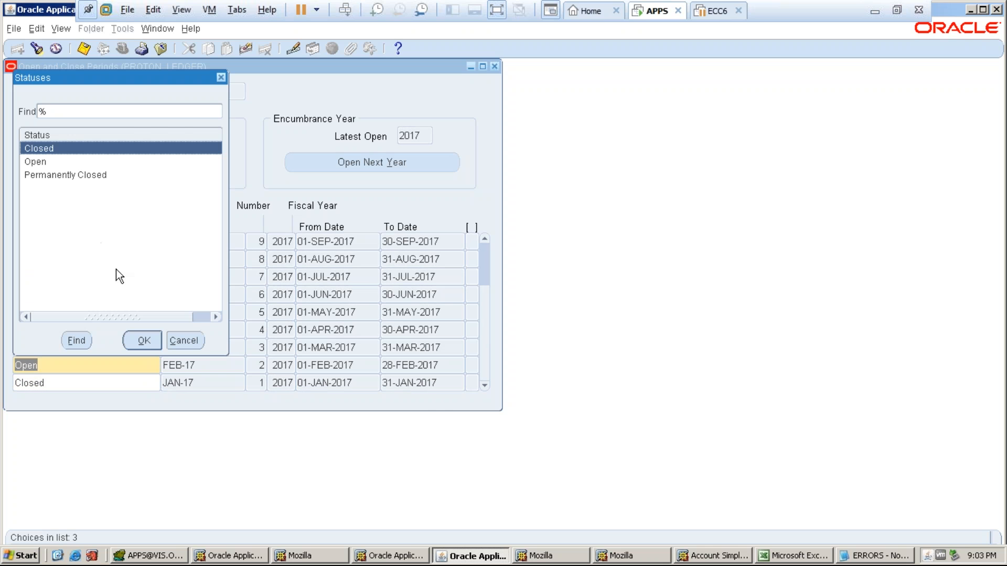
key("Return")
key("Down")
left_click(126, 347)
left_click(154, 347)
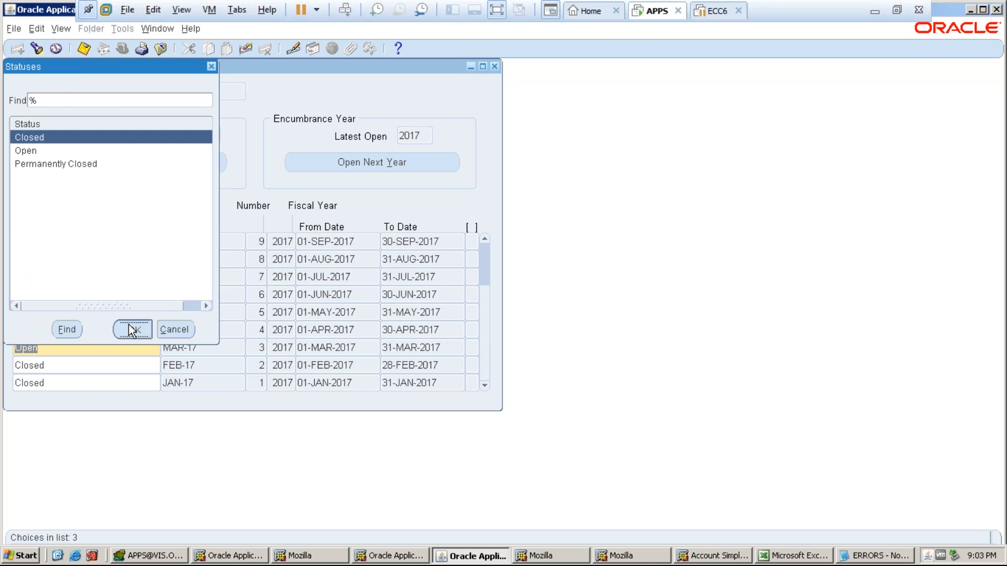
left_click(132, 329)
key("Down")
- Set the APR-17, MAY-17 and JUN-17 period statuses to Closed
left_click(88, 325)
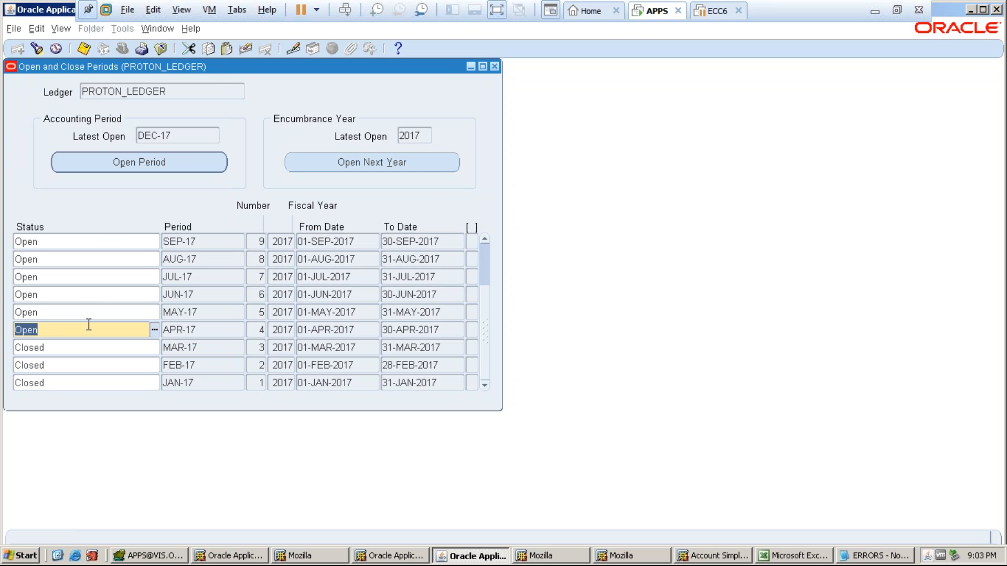
left_click(154, 329)
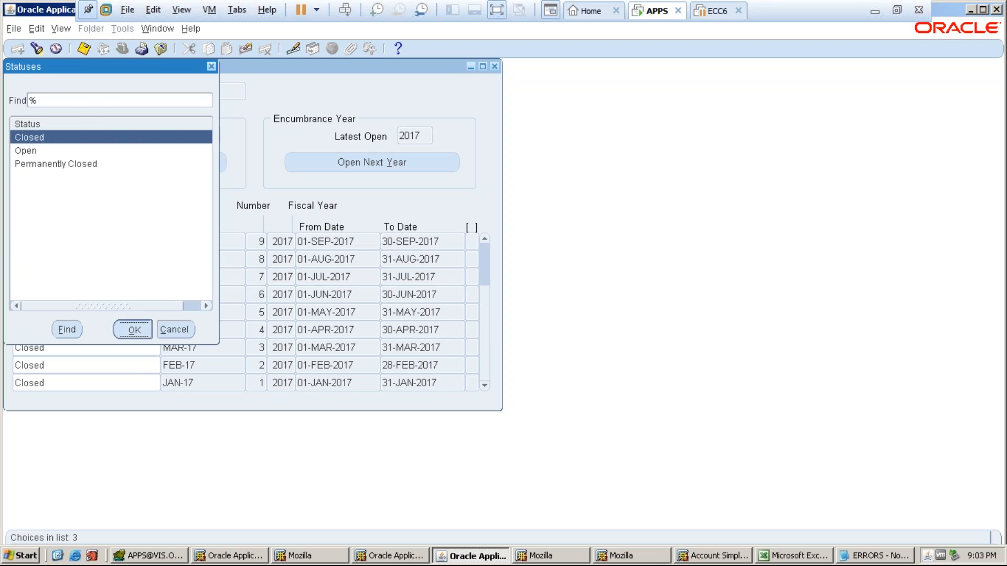
left_click(131, 329)
left_click(128, 311)
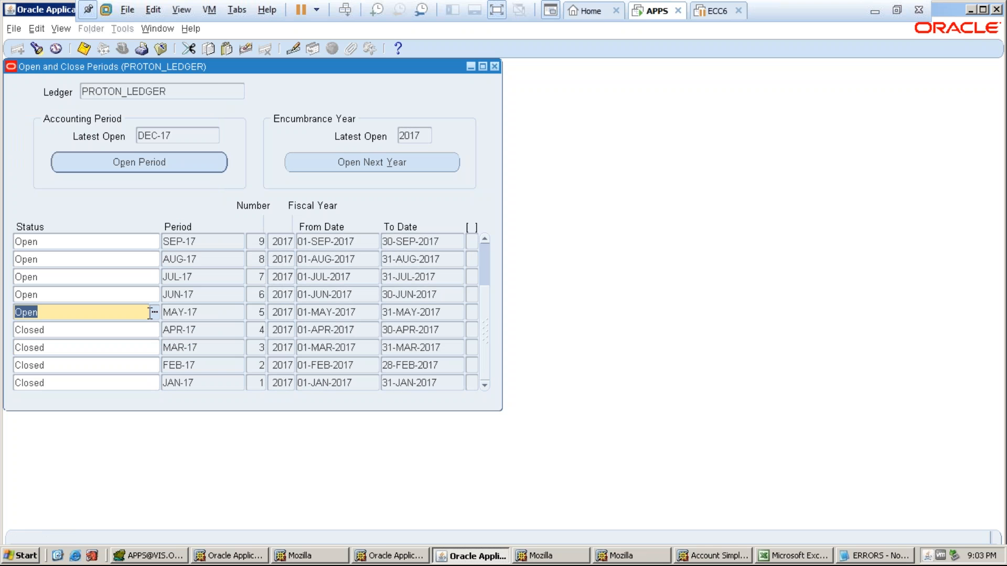
left_click(155, 312)
left_click(132, 330)
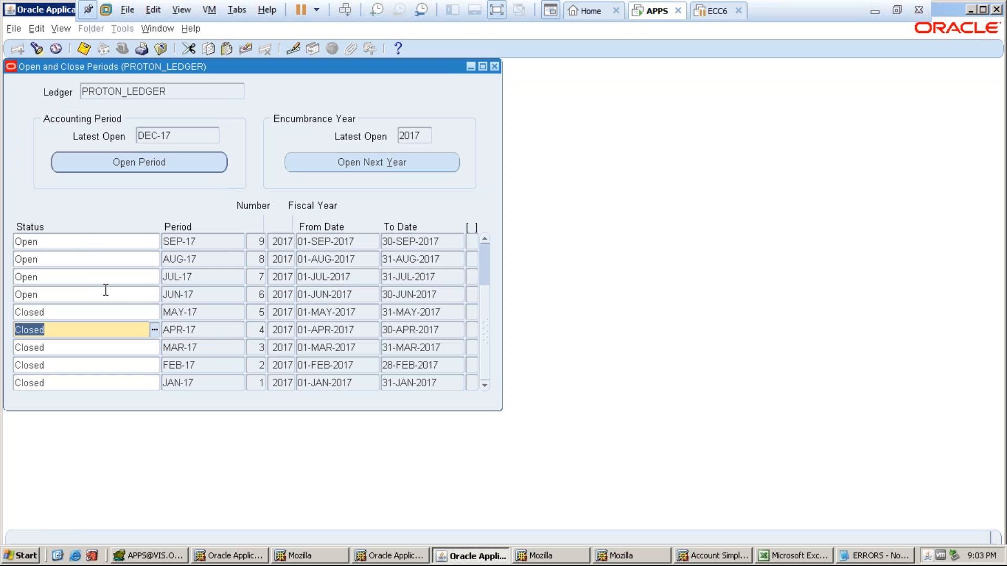
left_click(123, 301)
left_click(154, 295)
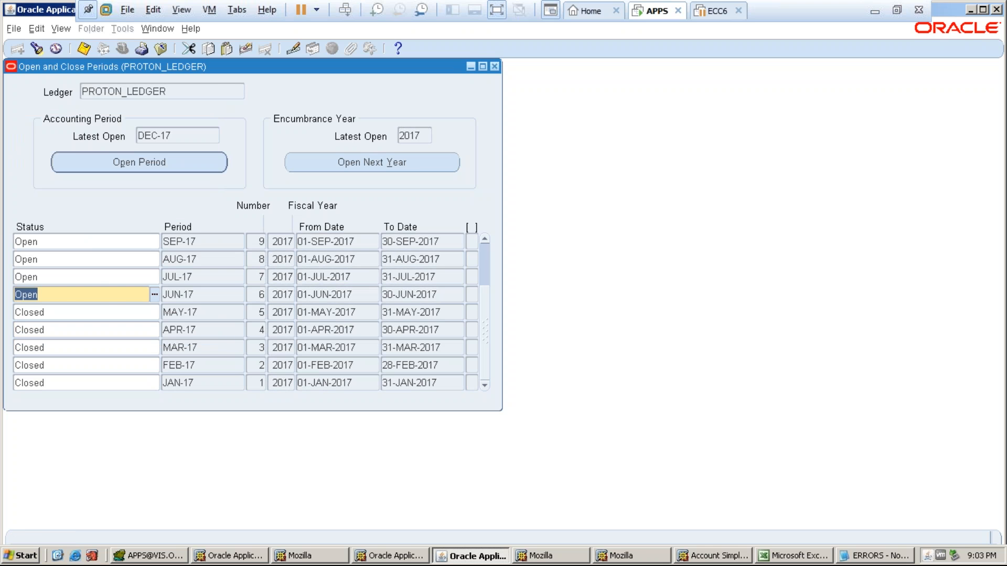
left_click(132, 330)
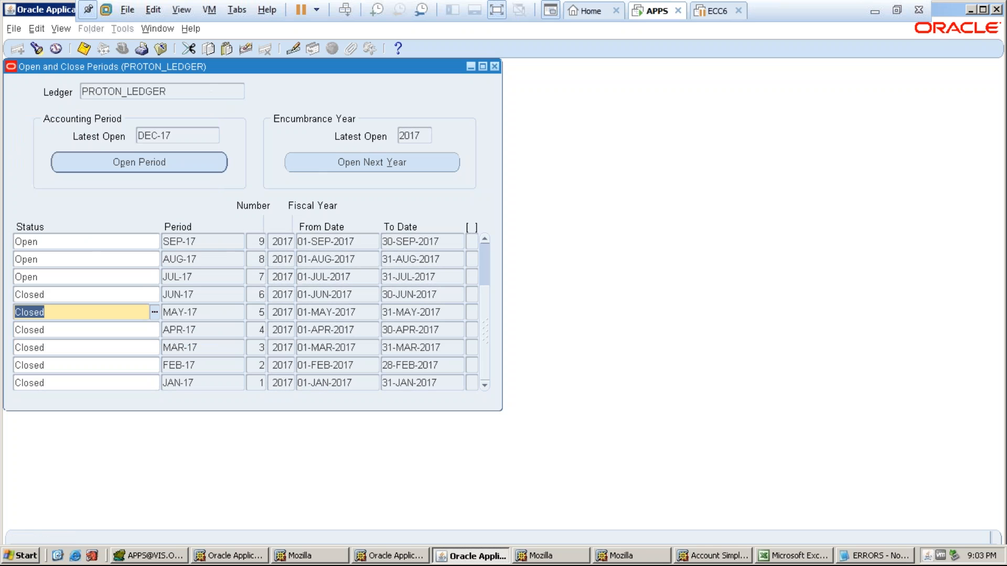
- Close the JUL-17, AUG-17 and SEP-17 periods from the Statuses list
left_click(144, 292)
left_click(144, 278)
left_click(155, 277)
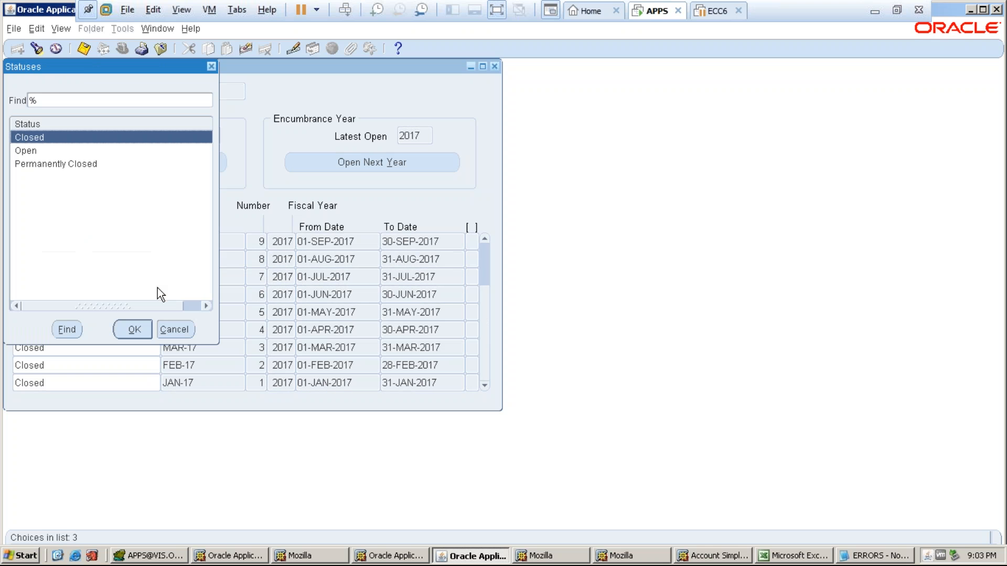
left_click(134, 330)
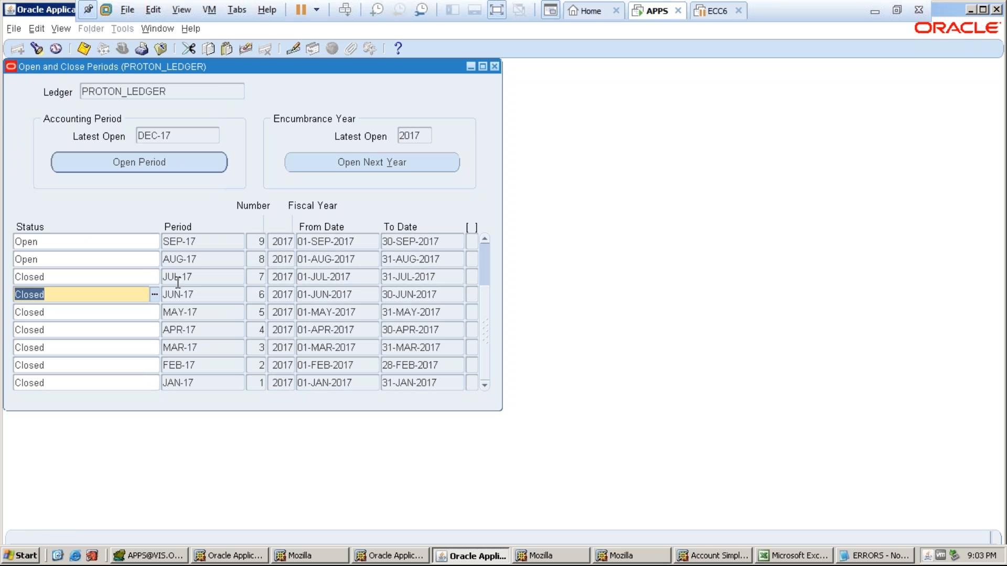
left_click(139, 263)
left_click(154, 260)
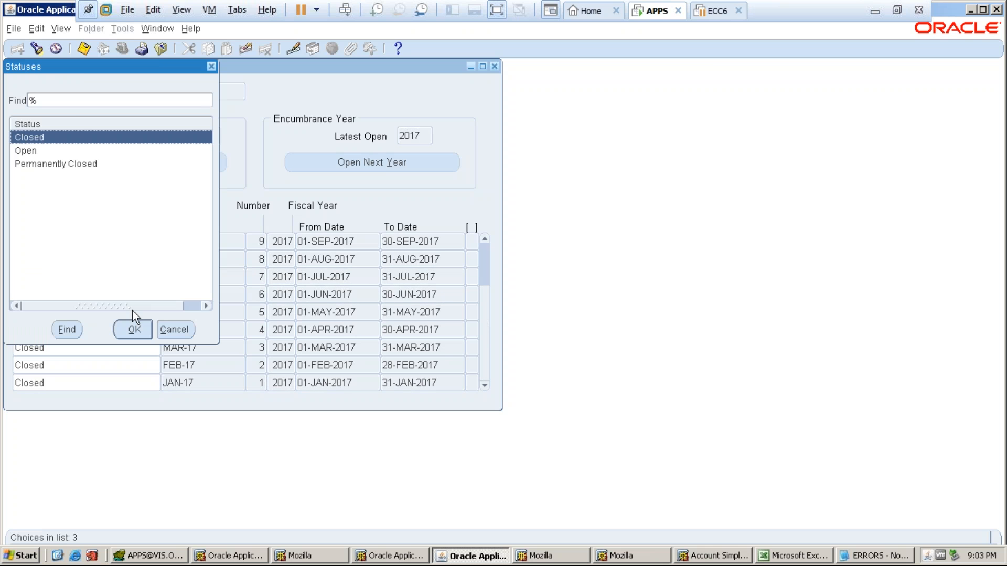
left_click(134, 329)
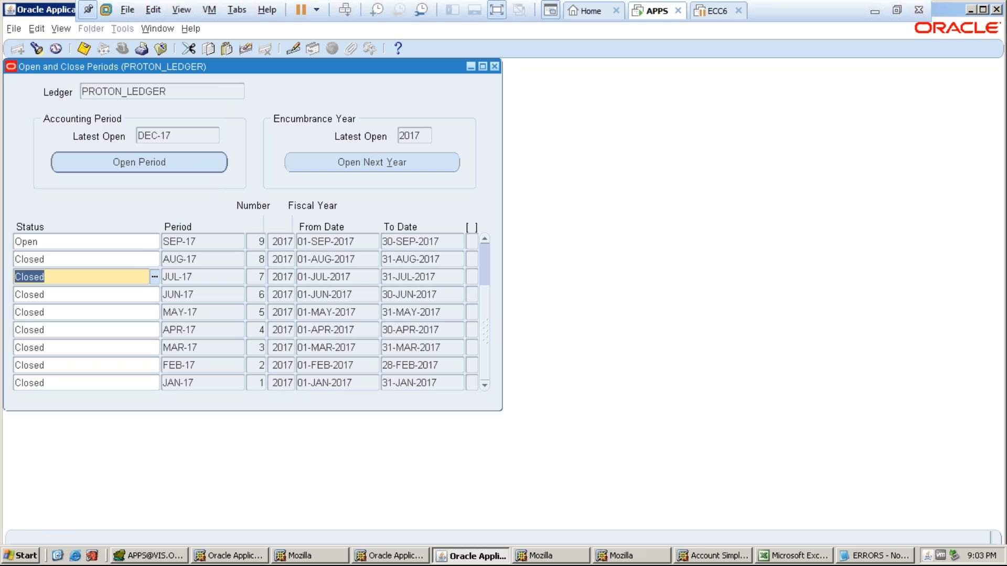
left_click(137, 242)
left_click(155, 241)
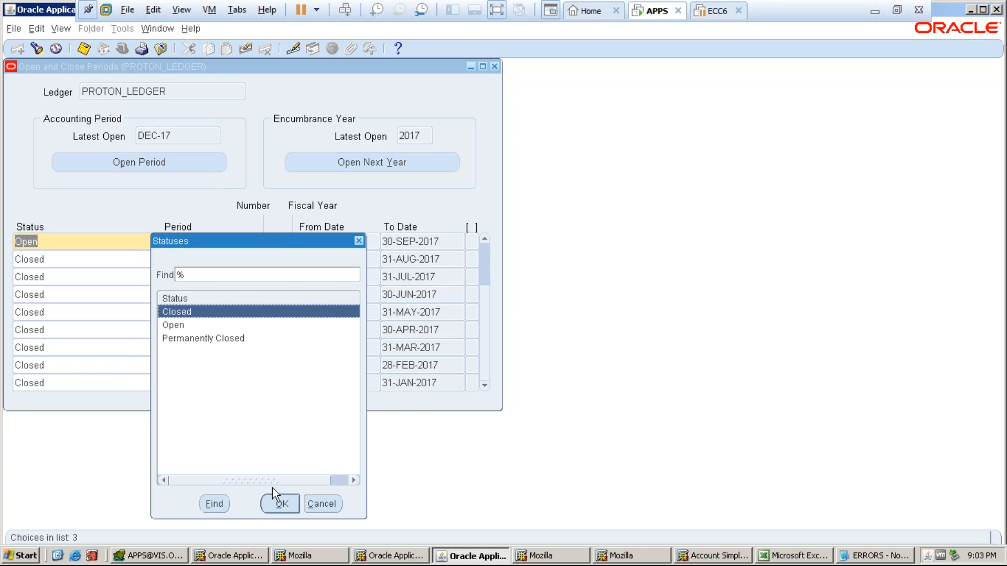
left_click(279, 505)
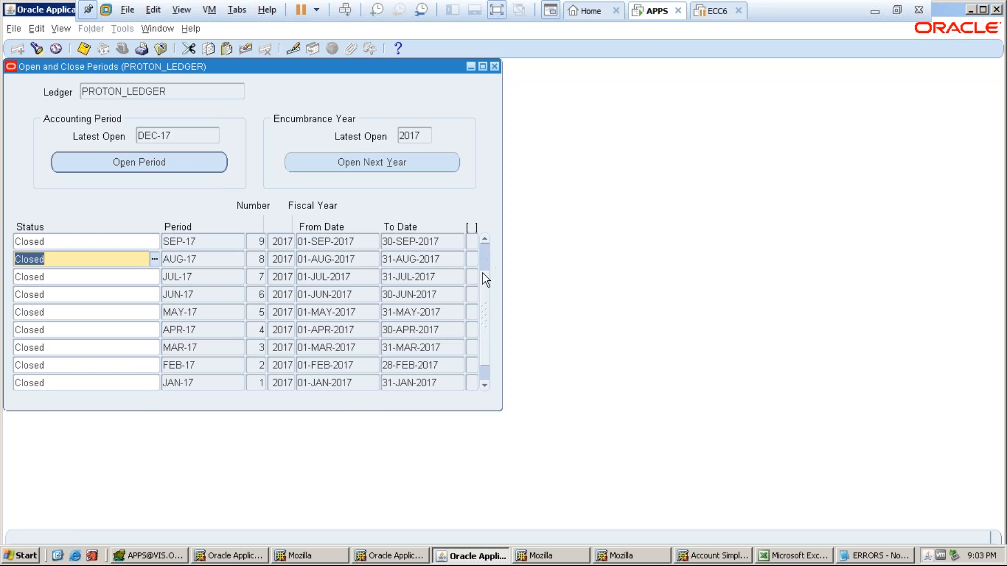
- Set OCT-17 to Closed, leaving NOV-17 open, and save the period changes
scroll(483, 285, "up", 2)
key("Up")
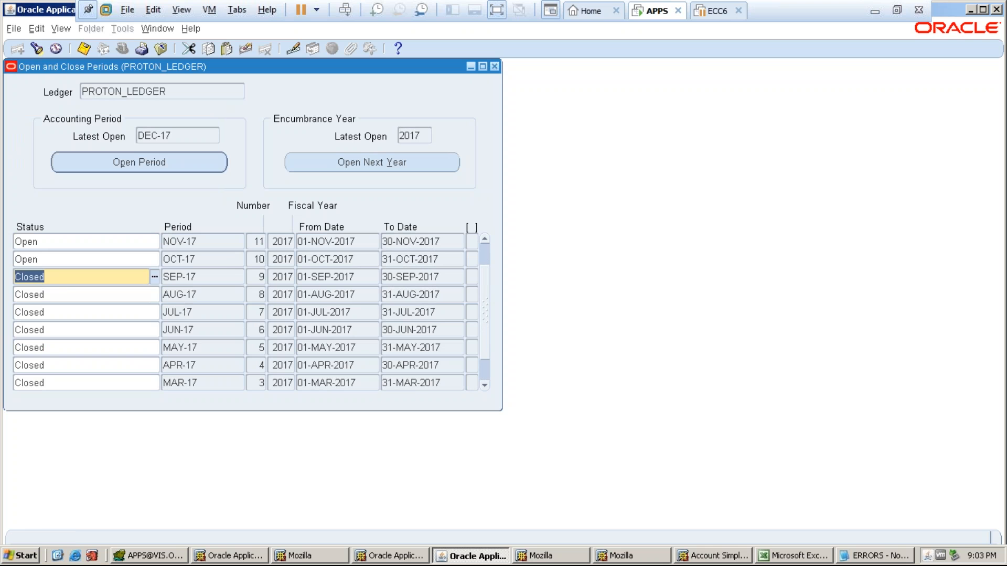
left_click(154, 276)
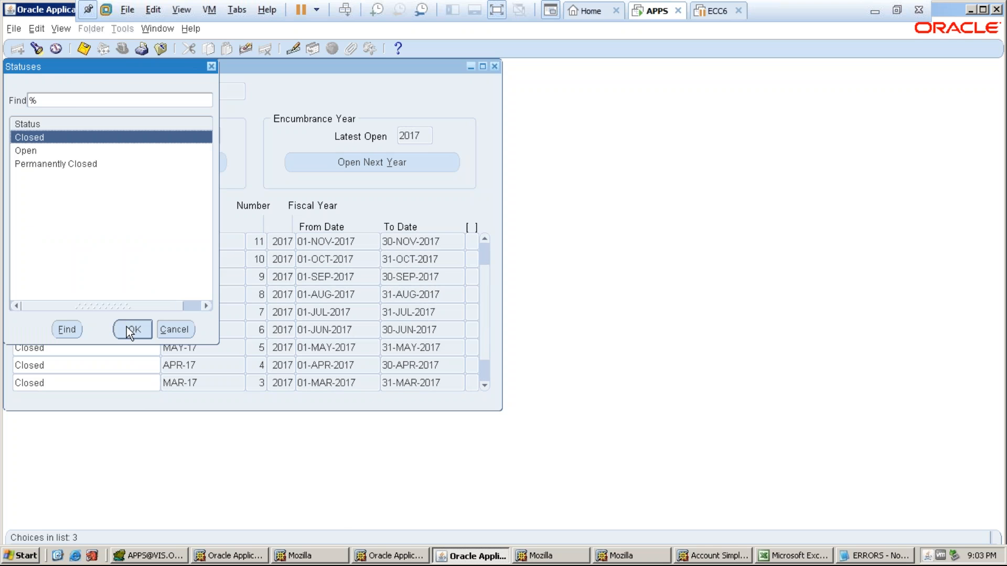
left_click(129, 328)
key("Up")
key("Up")
left_click(156, 259)
key("Return")
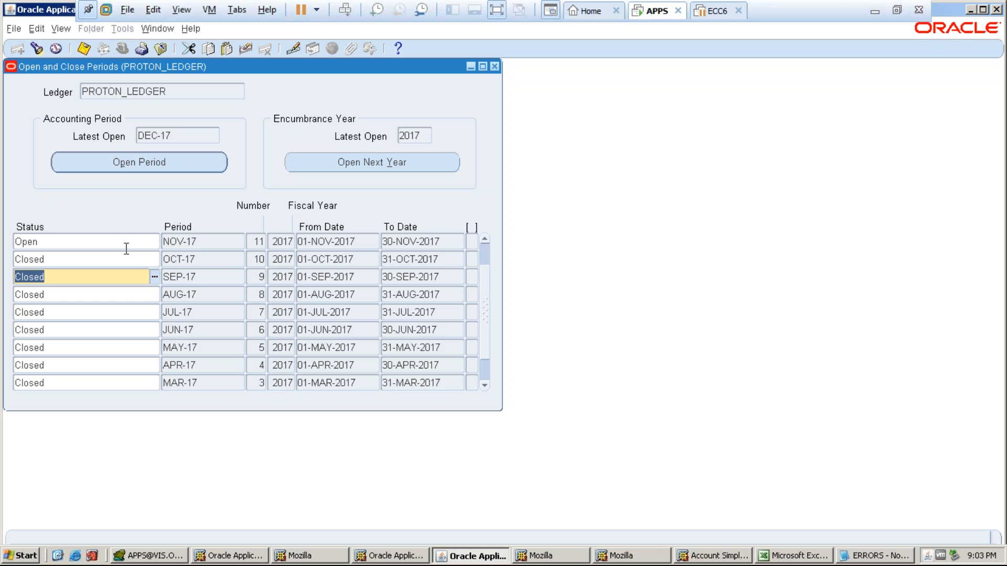
key("Up")
key("Up")
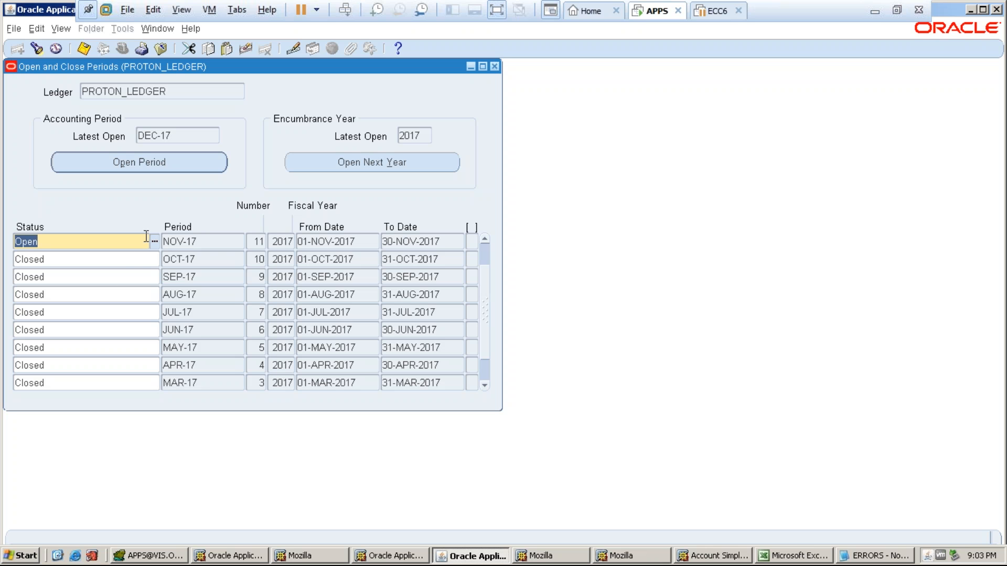
left_click(127, 260)
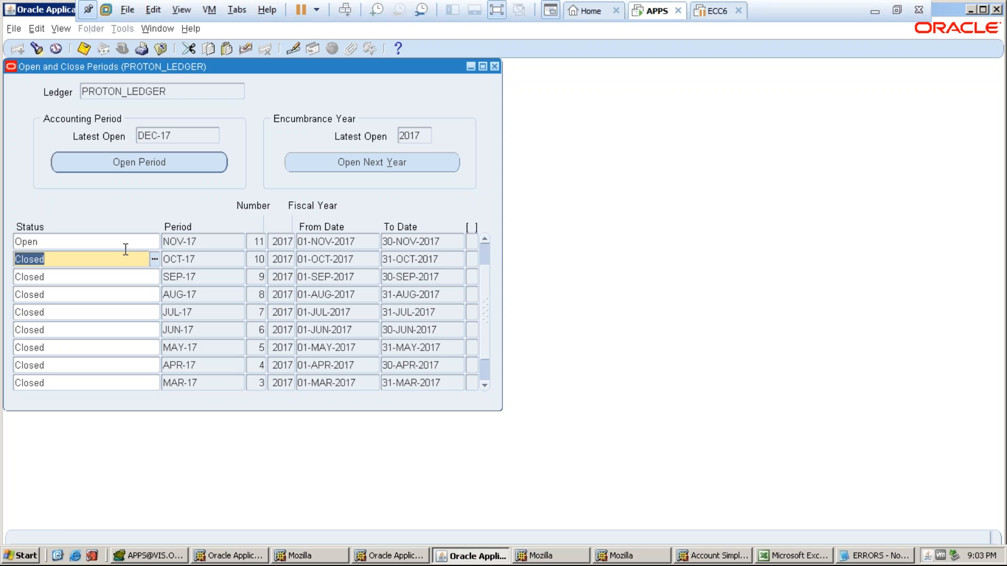
left_click(86, 49)
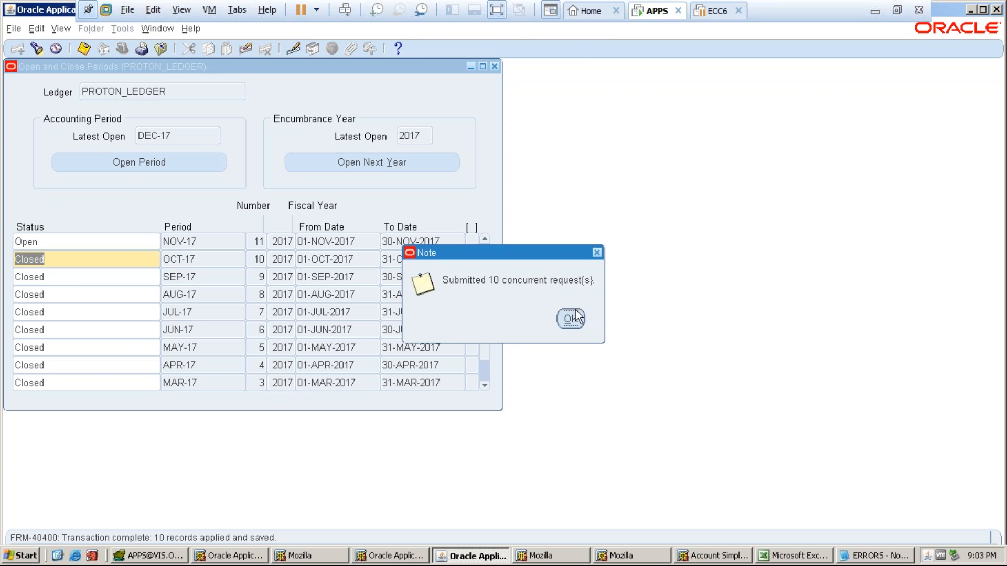
left_click(571, 318)
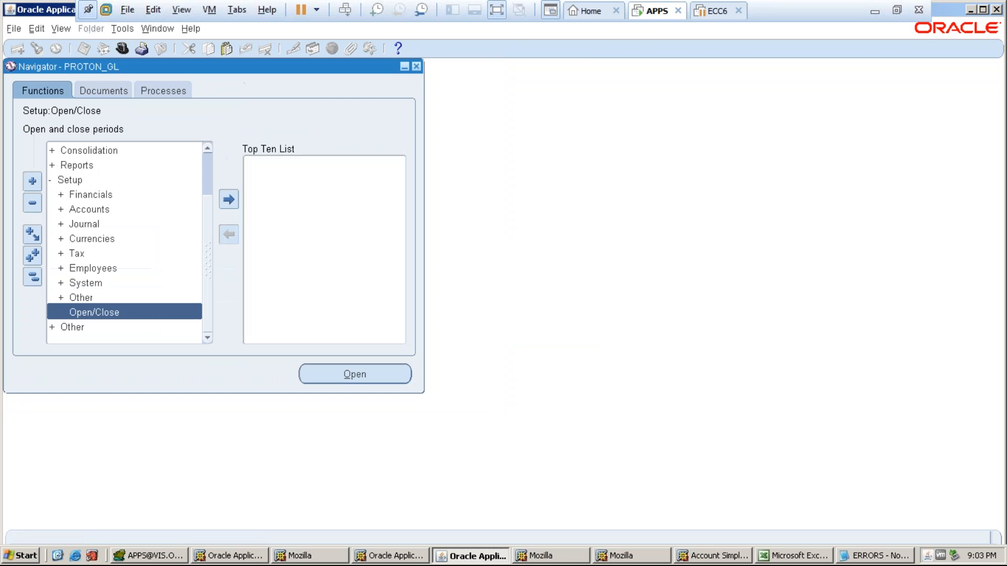
- Confirm the ten Periods - Close Period requests are Pending, then bring up the responsibilities list
left_click(61, 28)
left_click(80, 213)
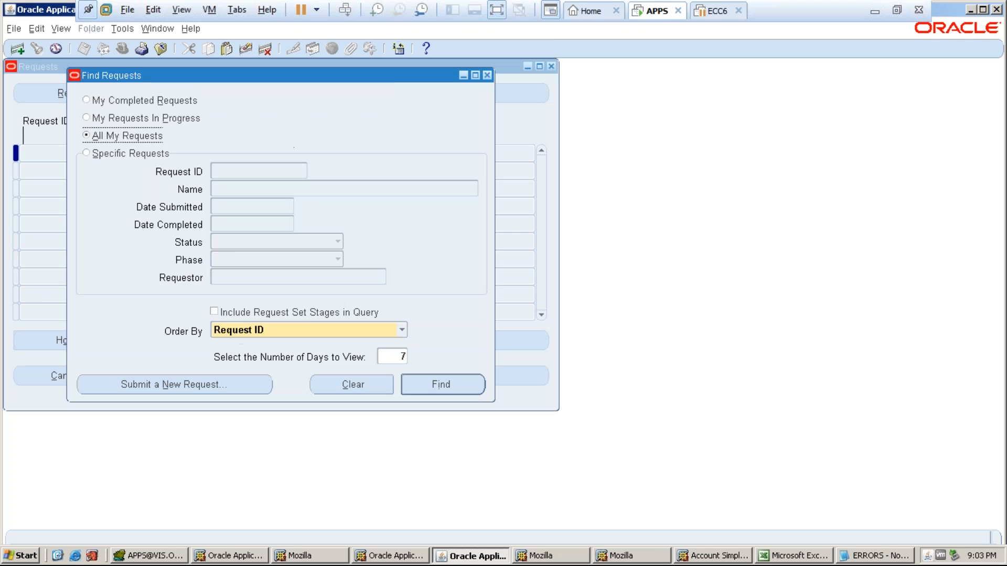
left_click(433, 380)
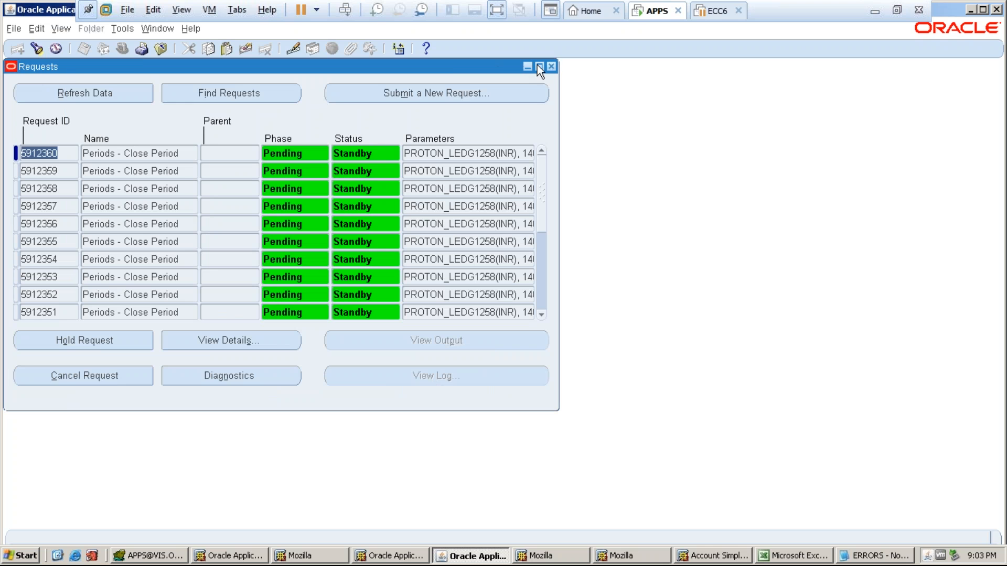
left_click(551, 66)
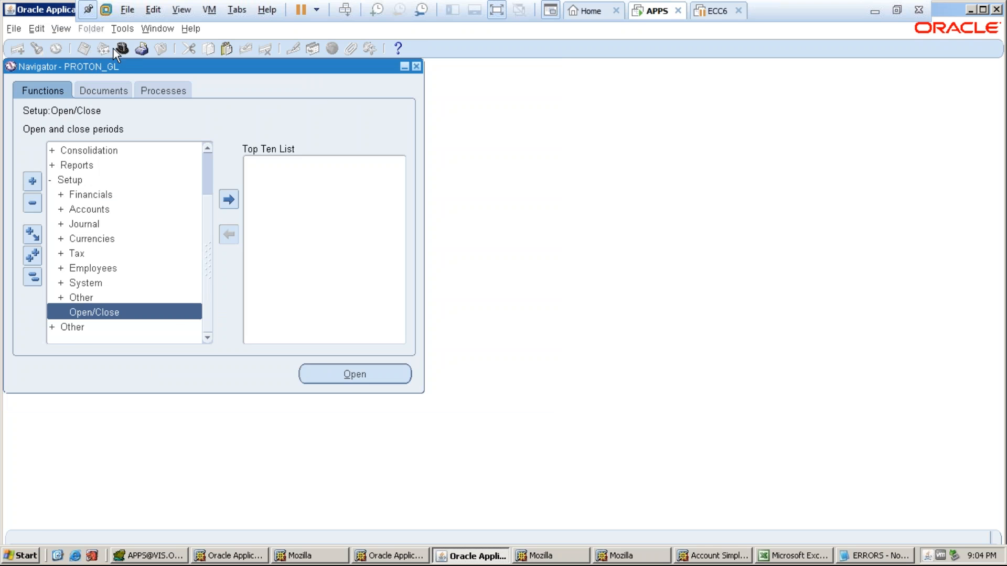
left_click(122, 48)
- Switch to the PROTON_AP responsibility and open Accounting > Control Payables Periods
left_click(192, 297)
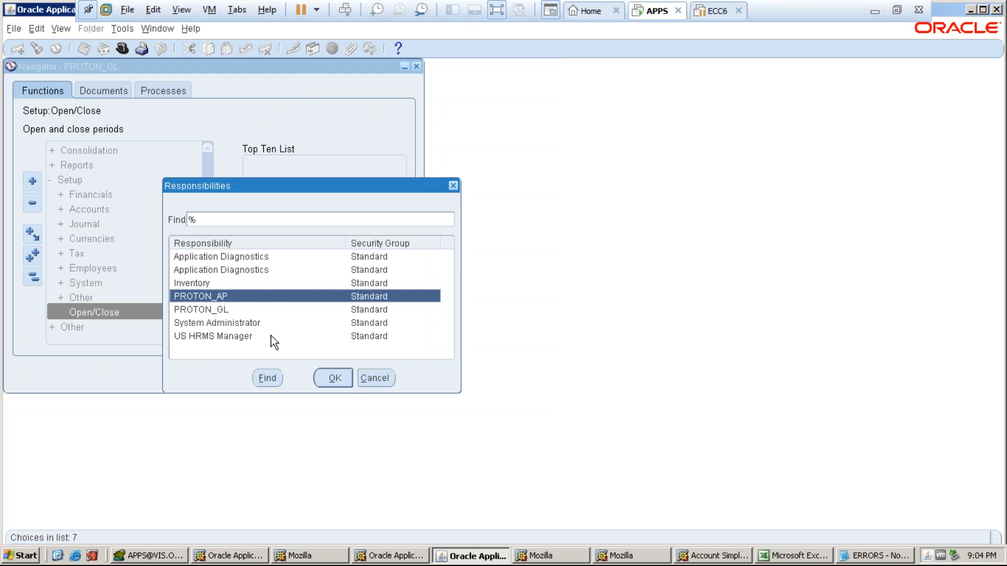
left_click(333, 377)
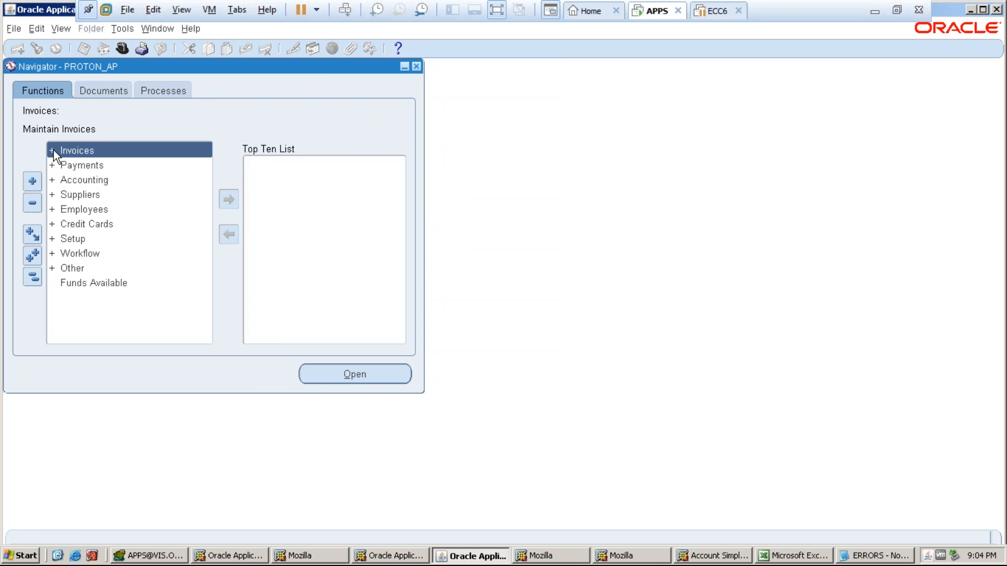
double_click(77, 181)
double_click(94, 196)
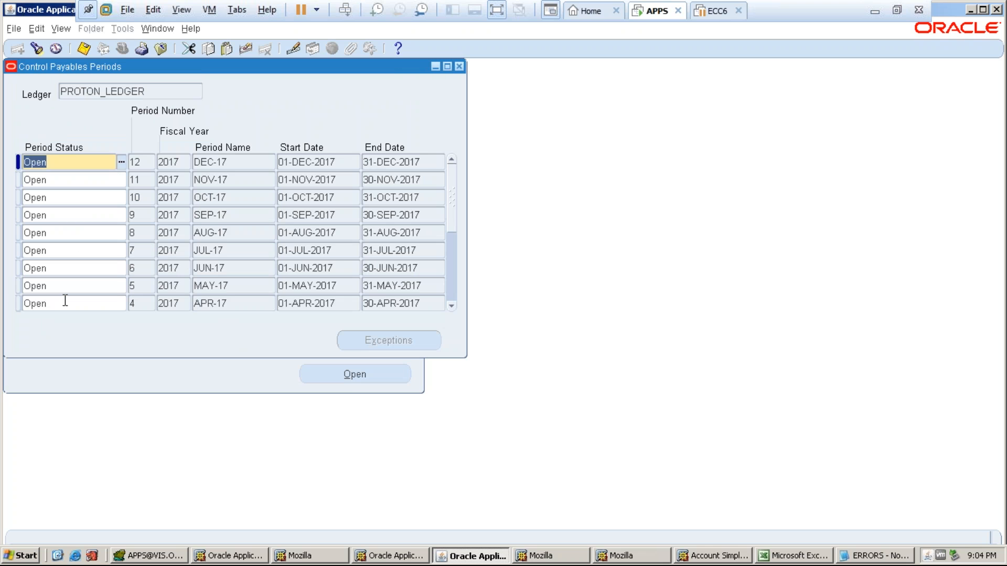
- Check that JAN-17 is Closed and set the FEB-17 Payables period to Closed
left_click(65, 304)
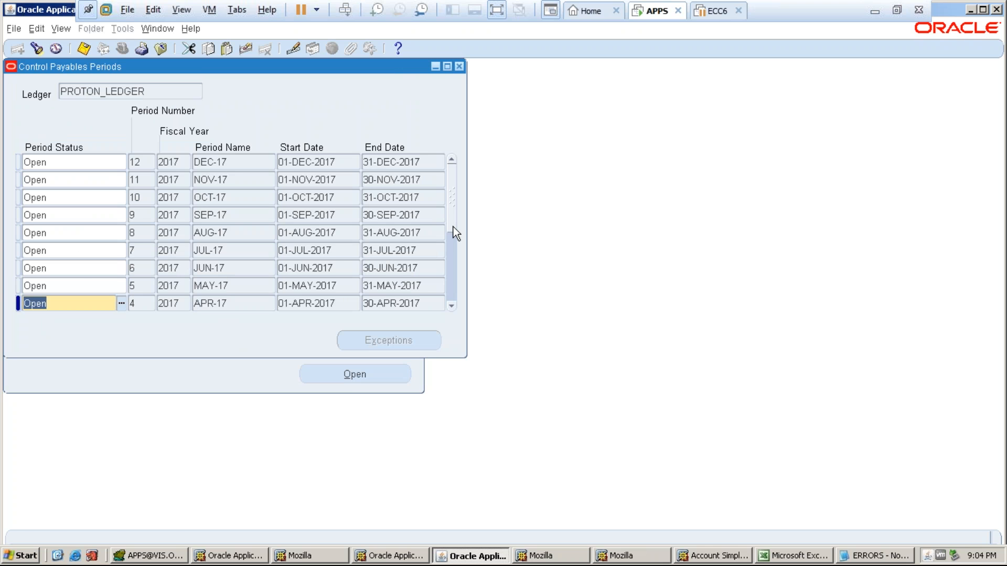
key("Down")
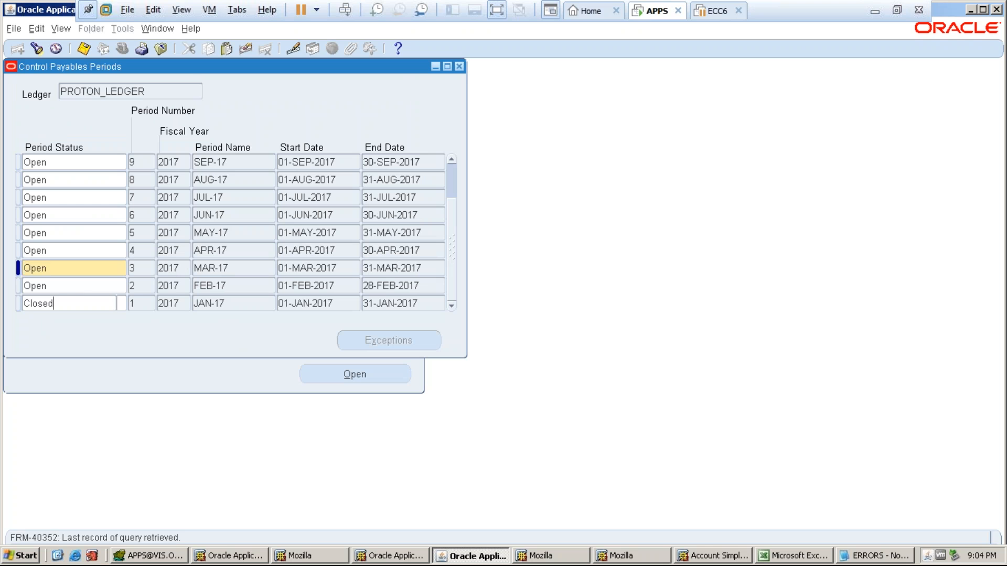
left_click(70, 303)
key("ctrl+c")
left_click(67, 285)
key("ctrl+v")
left_click(67, 268)
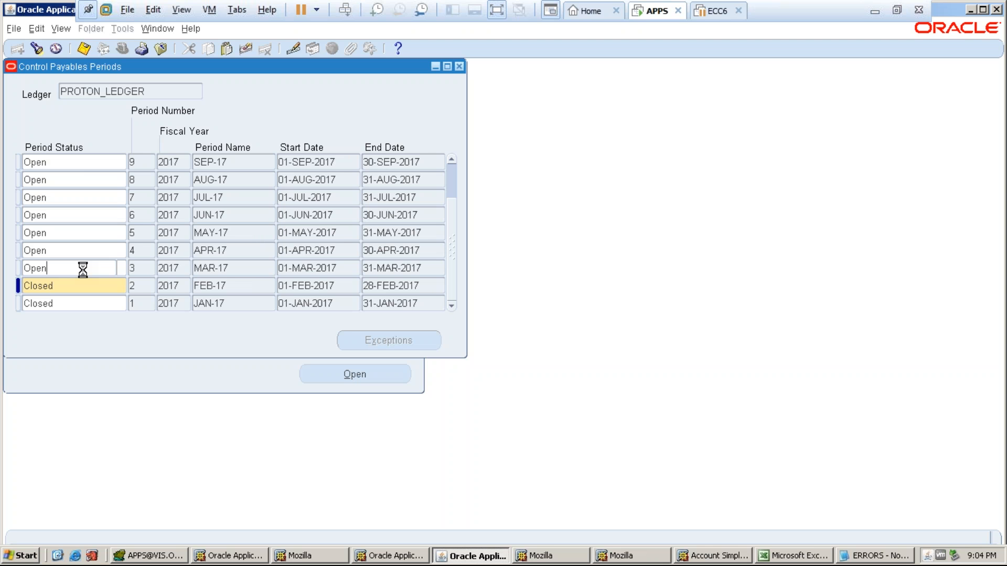
left_click(757, 552)
- Note 'exceptions' in C7, then 'NOV-17' and 'PENDING TRANSACTIONS' in row 9
left_click_drag(509, 383, 234, 243)
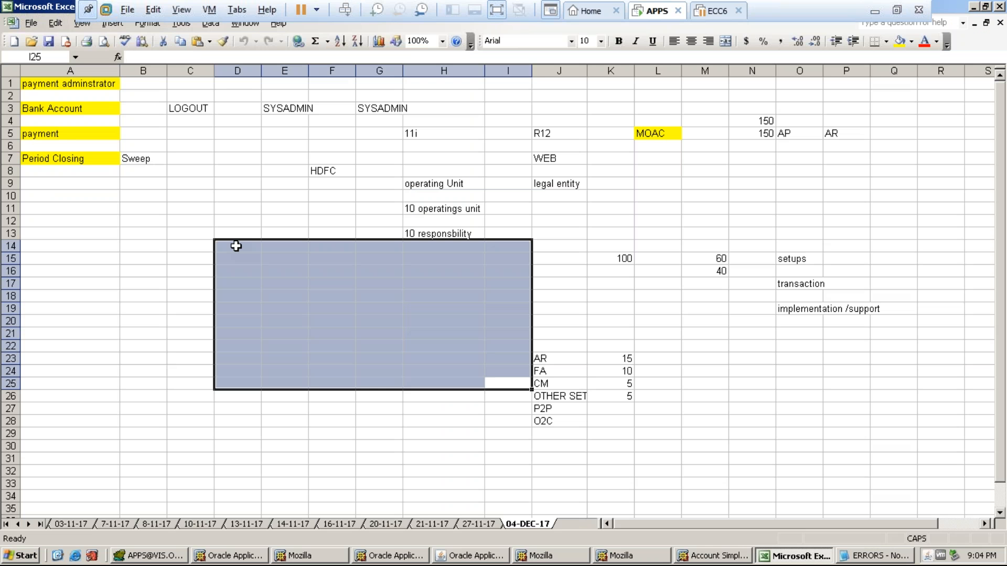
left_click(173, 158)
type("e")
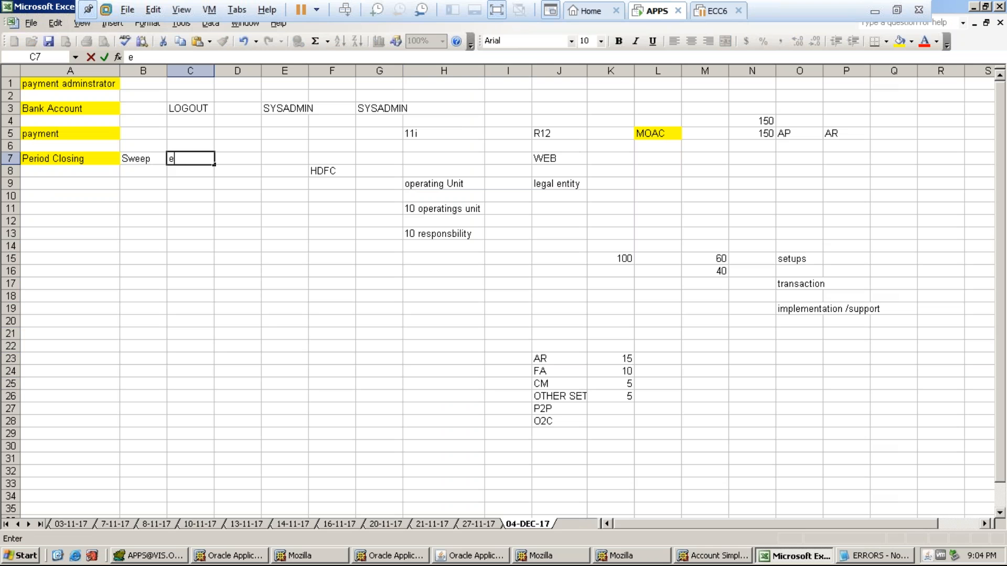
type("xceptions")
key("Return")
key("Return")
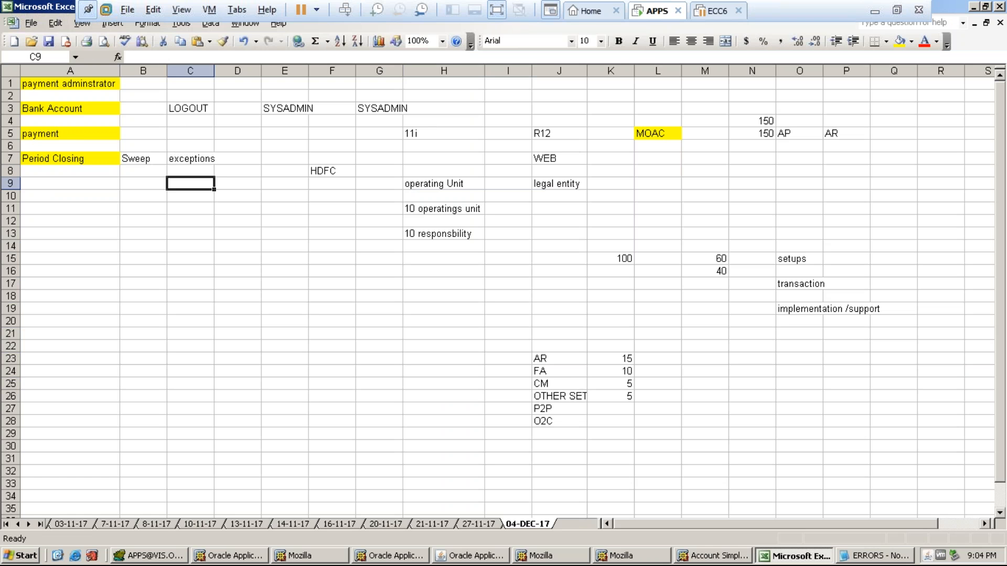
key("Caps_Lock")
type("NOV")
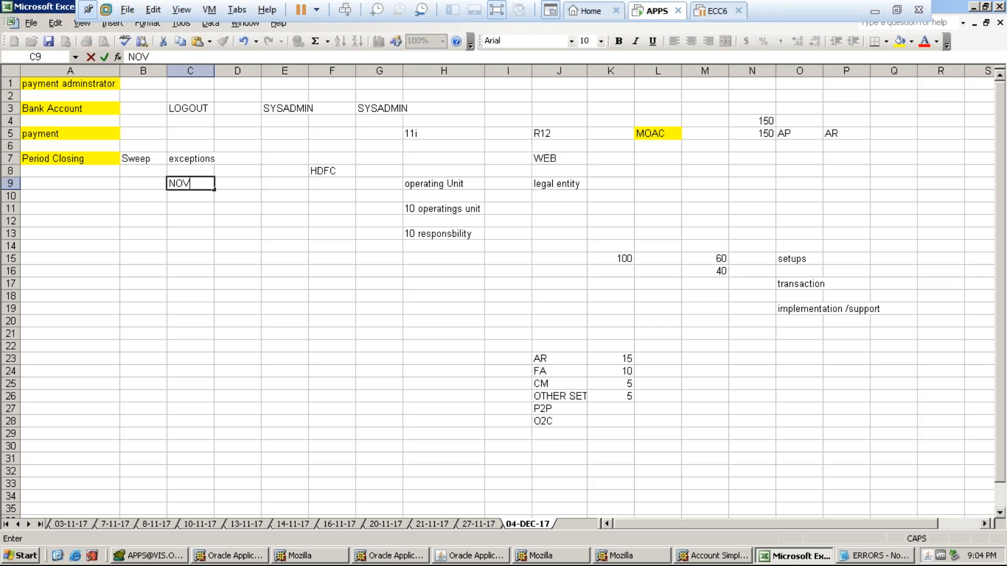
type("-17")
key("Tab")
key("Tab")
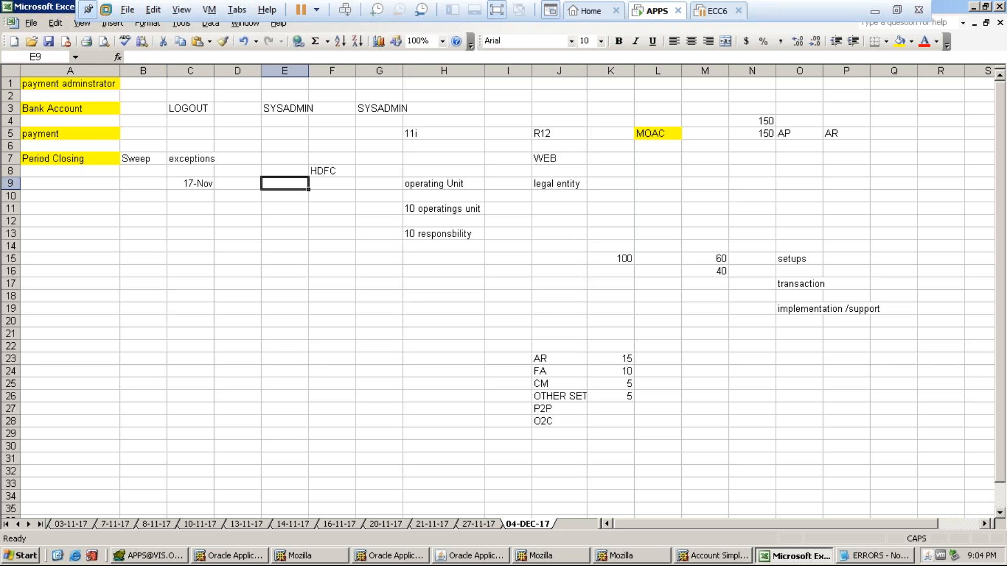
type("PENDING")
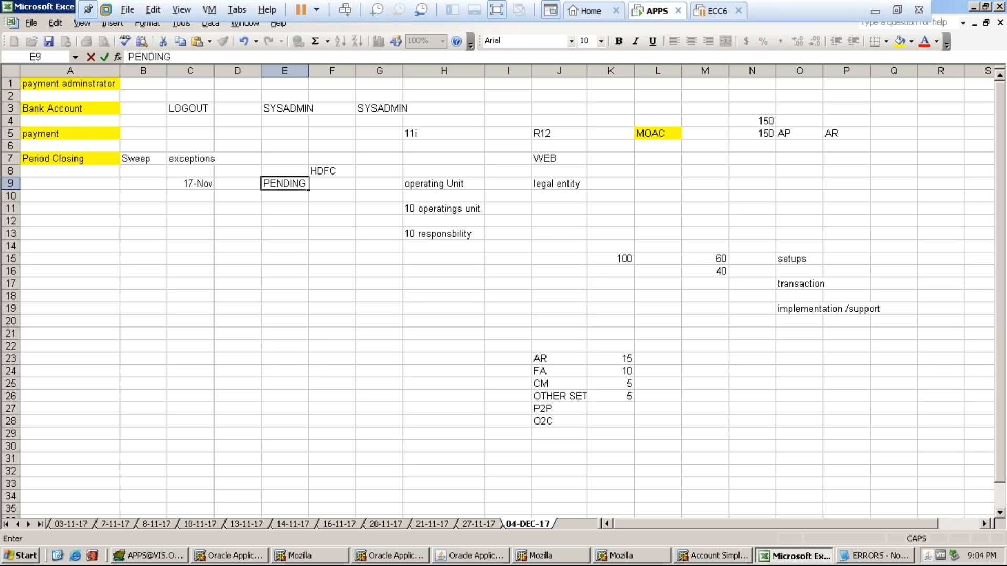
type(" TRANSACTIONS")
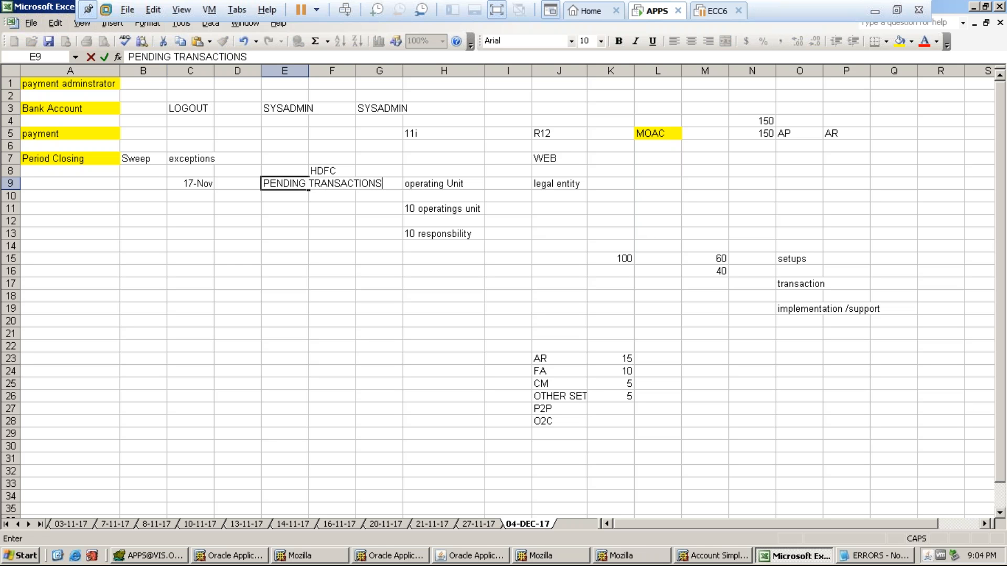
key("Return")
key("Return")
- Enter 'SWEEP' and 'PROGRAM' side by side on row 11
type("SWEEP")
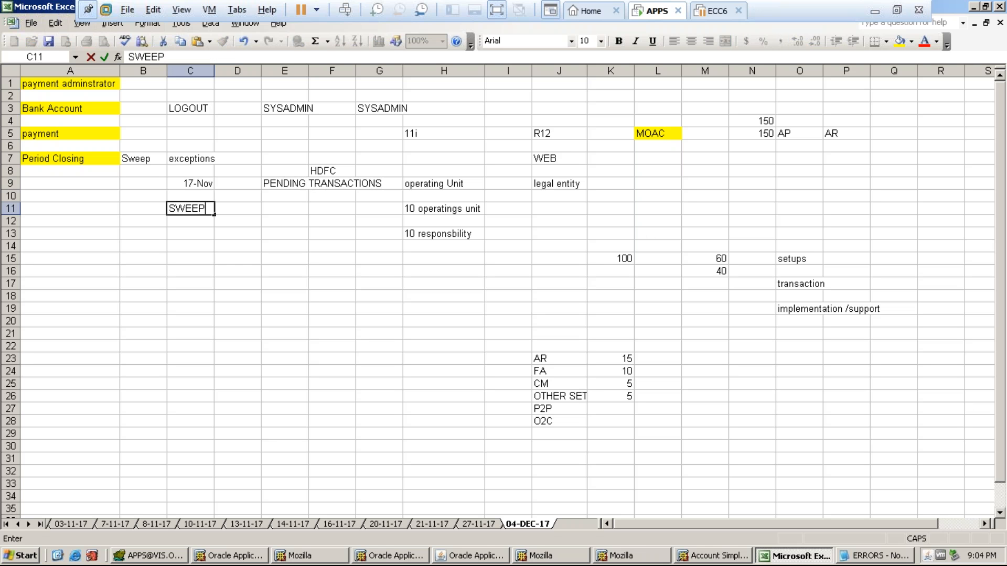
key("Tab")
type("PROGRAM")
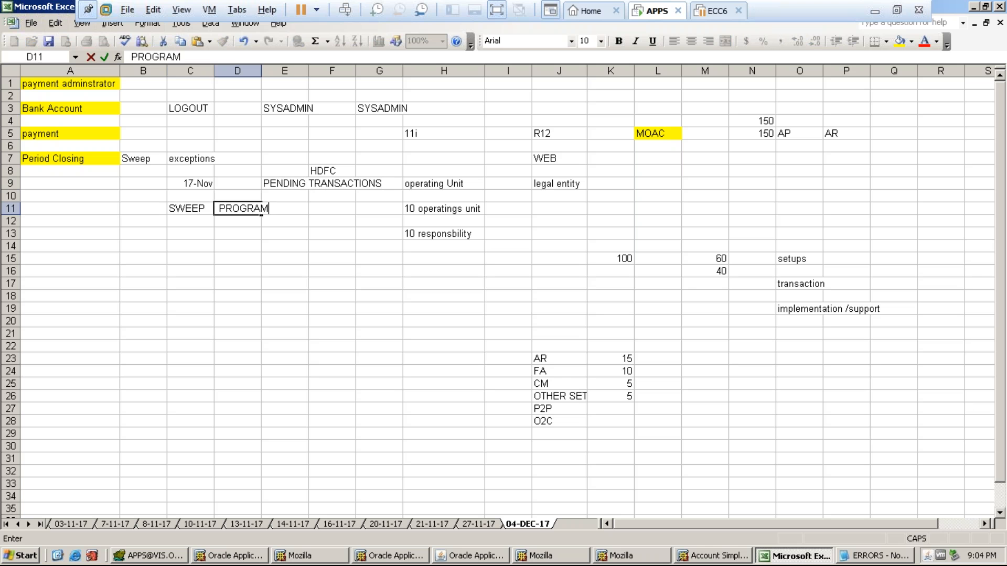
key("Return")
key("Return")
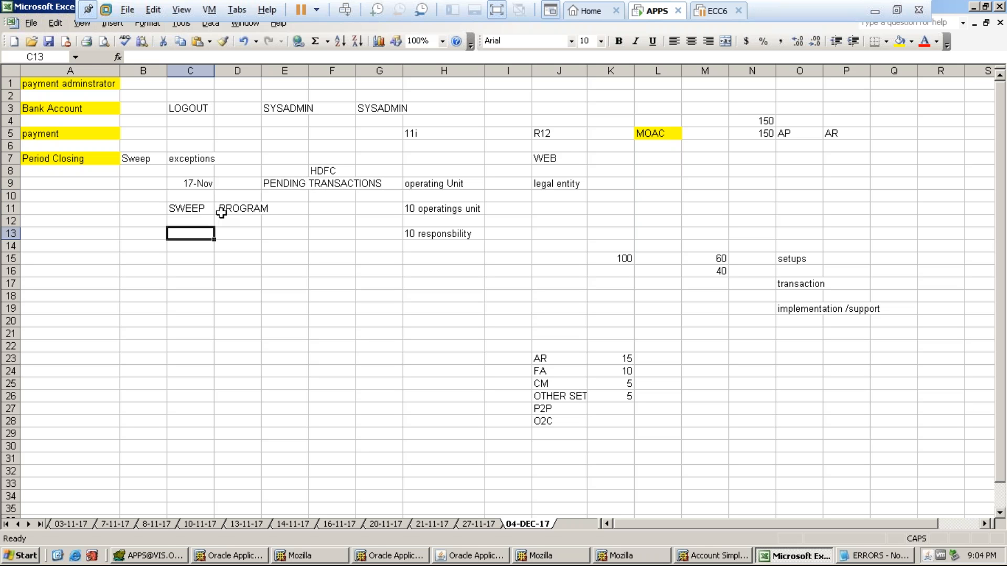
- Enter NOV-17 and DEC-17 as text under Period Closing, then return to the Payables form
type("NOV-")
key("BackSpace")
key("BackSpace")
key("BackSpace")
type("'NOV-17")
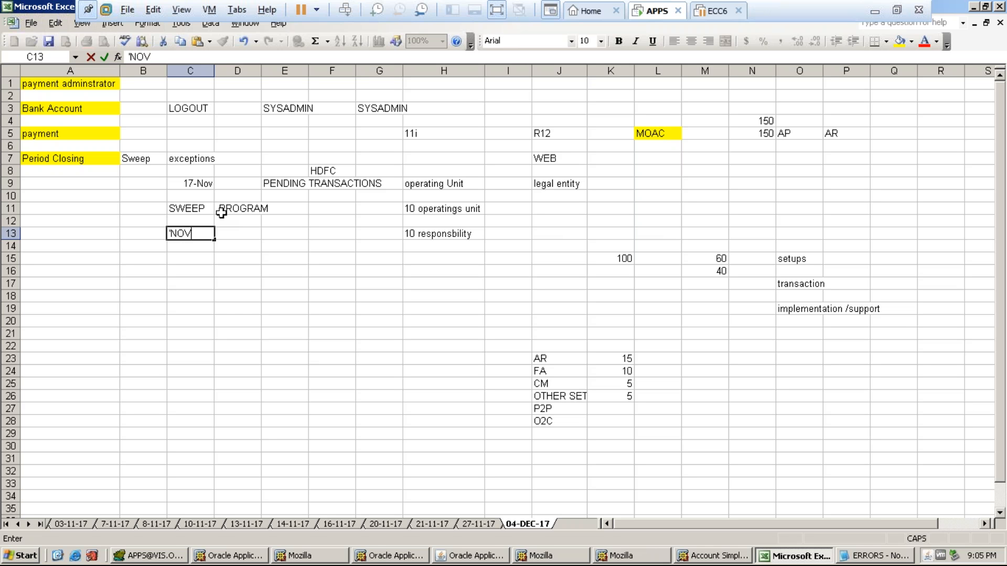
key("Tab")
type("DEC")
key("BackSpace")
key("BackSpace")
key("BackSpace")
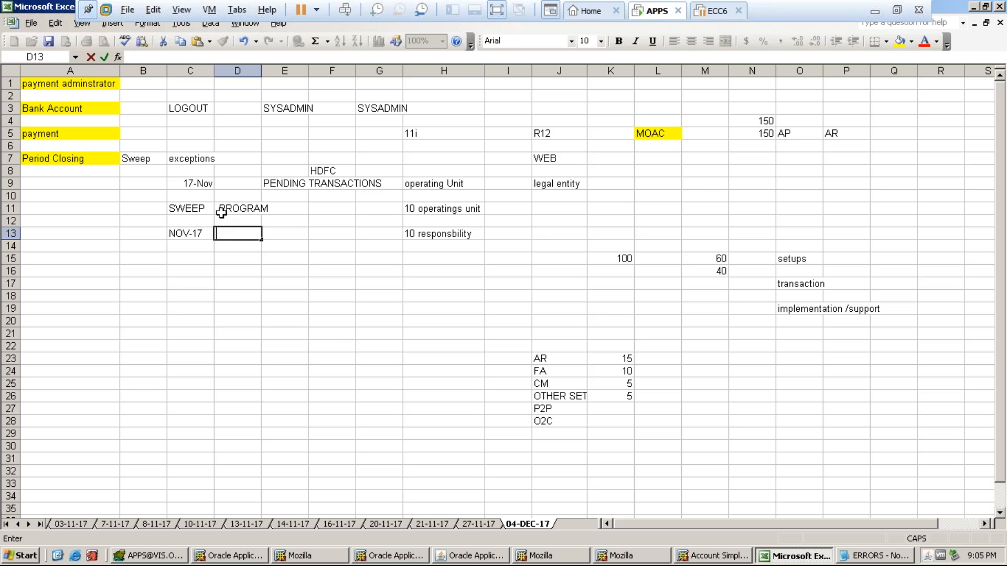
type("'DEC-17")
key("Return")
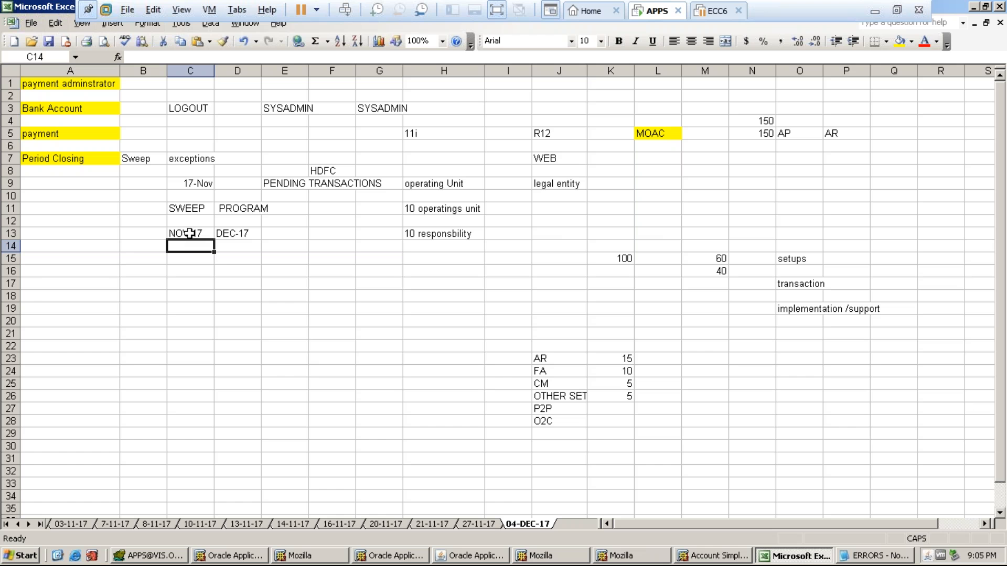
key("alt+Tab")
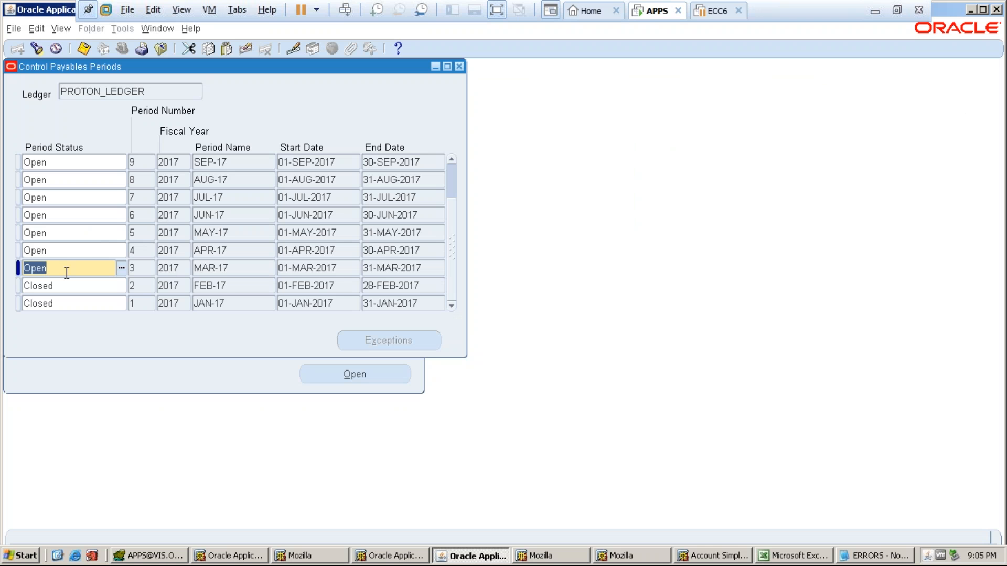
- Set the MAR-17 Payables period status to Closed
type("Closed")
left_click(71, 251)
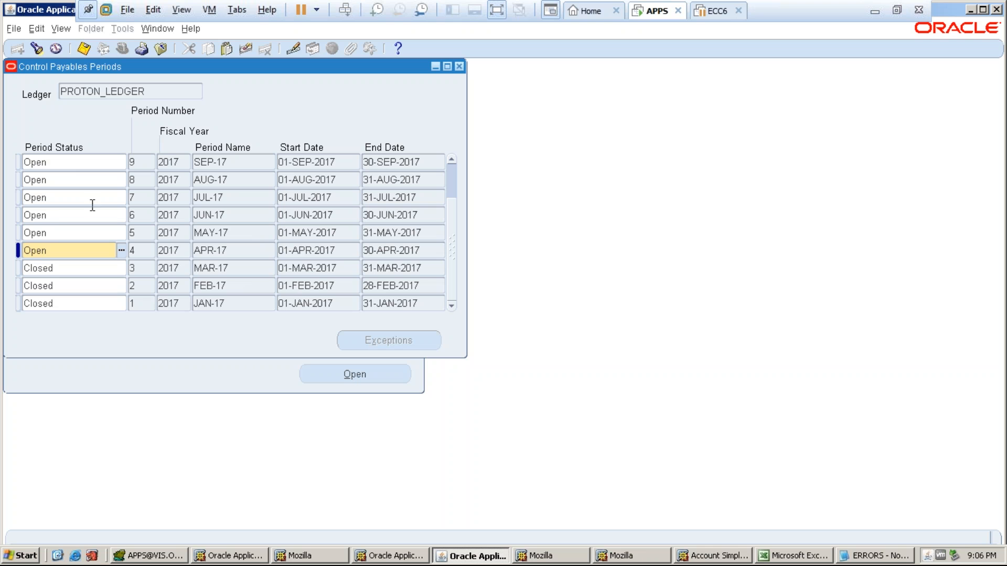
- Overwrite the APR-17, MAY-17, JUN-17 and JUL-17 period statuses with Closed
left_click_drag(60, 245, 8, 240)
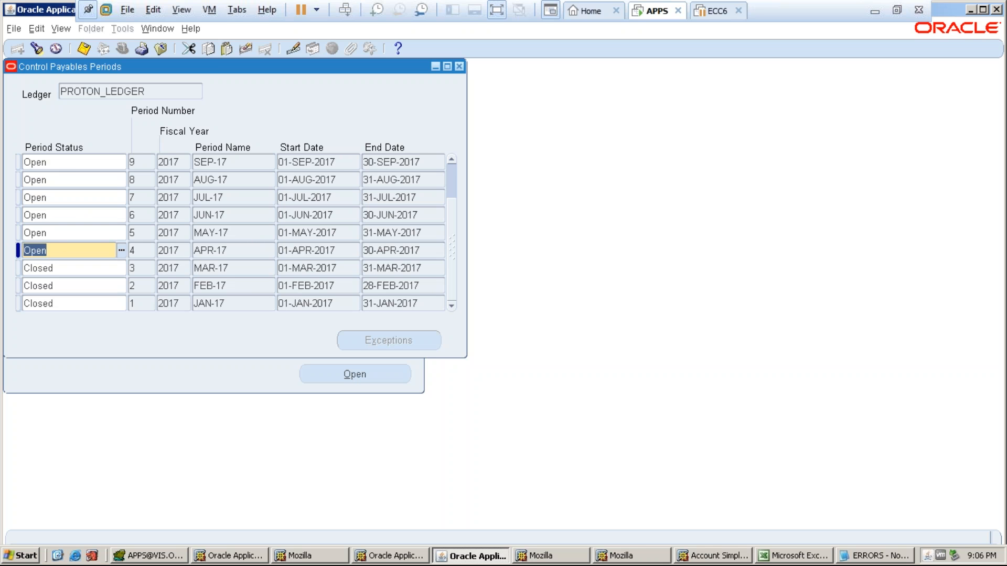
type("Closed")
left_click(46, 233)
double_click(52, 233)
type("Closed")
double_click(58, 216)
type("Closed")
double_click(58, 198)
type("Closed")
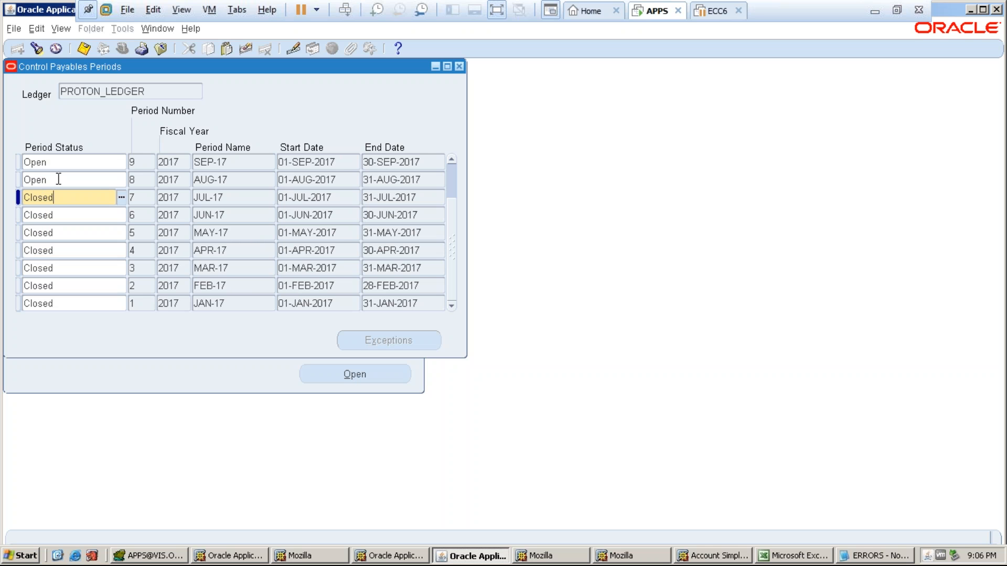
- Set AUG-17, SEP-17, OCT-17 and NOV-17 statuses to Closed, leaving DEC-17 Open
double_click(58, 179)
type("Closed")
double_click(58, 164)
type("Closed")
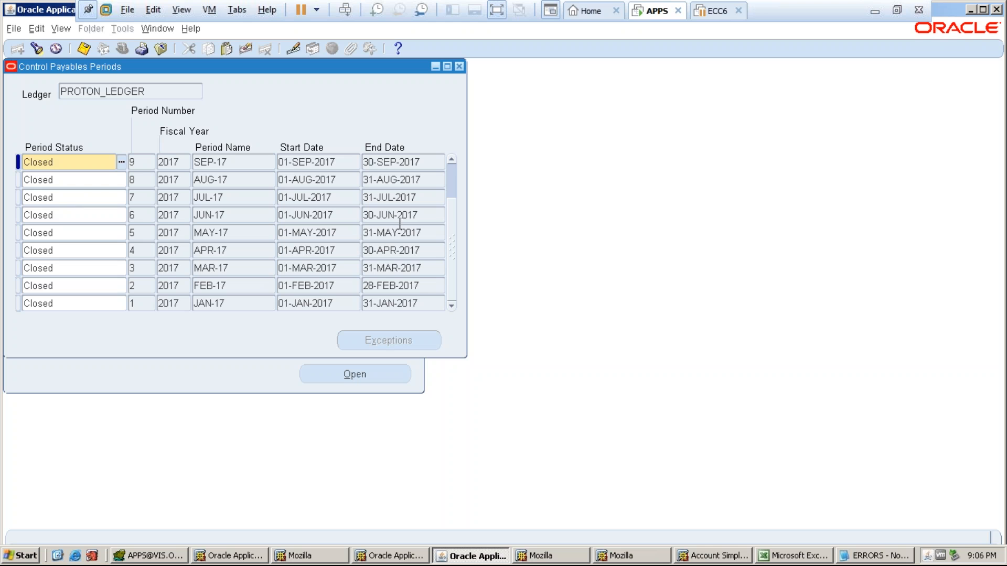
scroll(450, 203, "up", 2)
double_click(67, 180)
type("Closed")
double_click(61, 167)
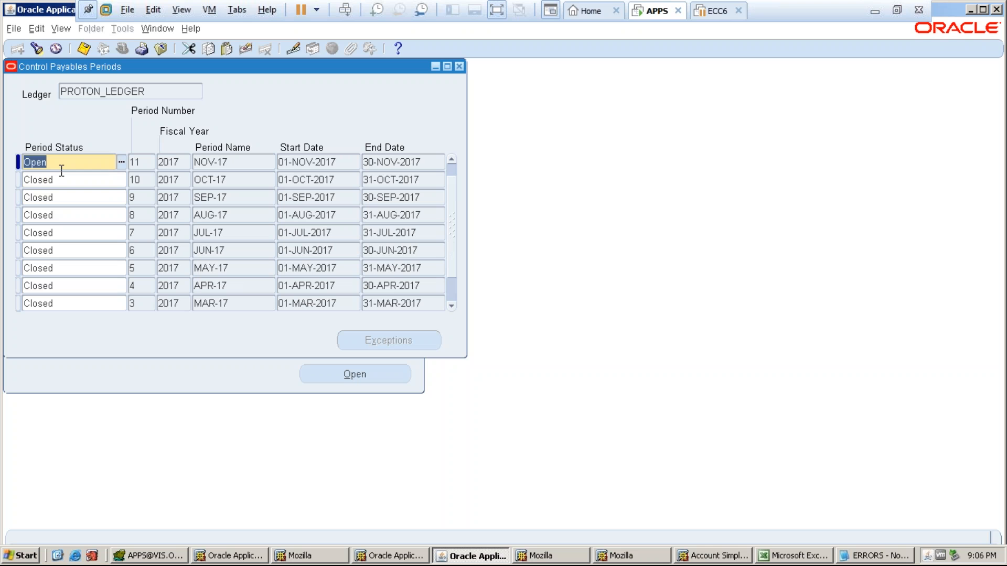
type("Closed")
key("Tab")
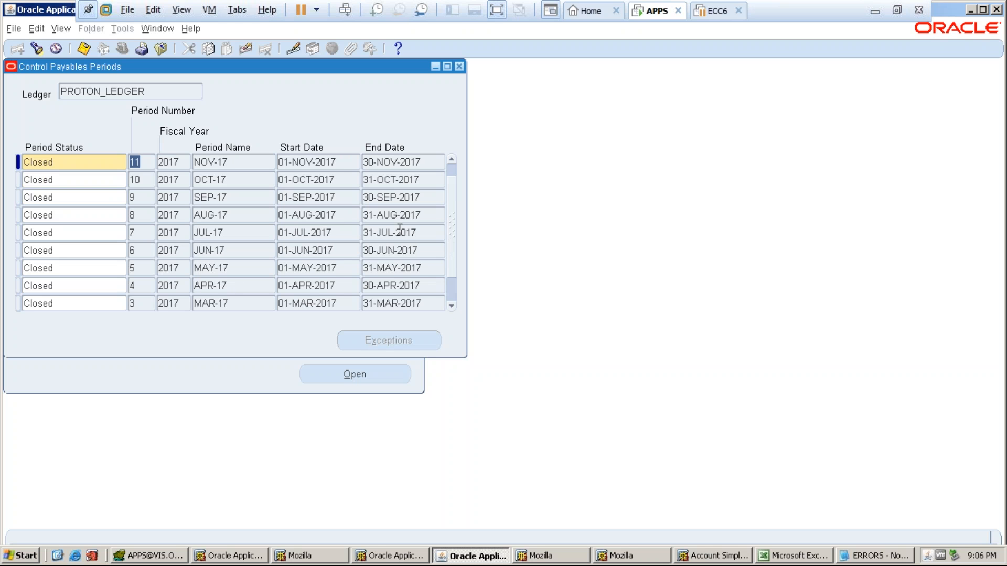
- Save the payables period changes with Ctrl+S and close the periods form
scroll(449, 181, "up", 1)
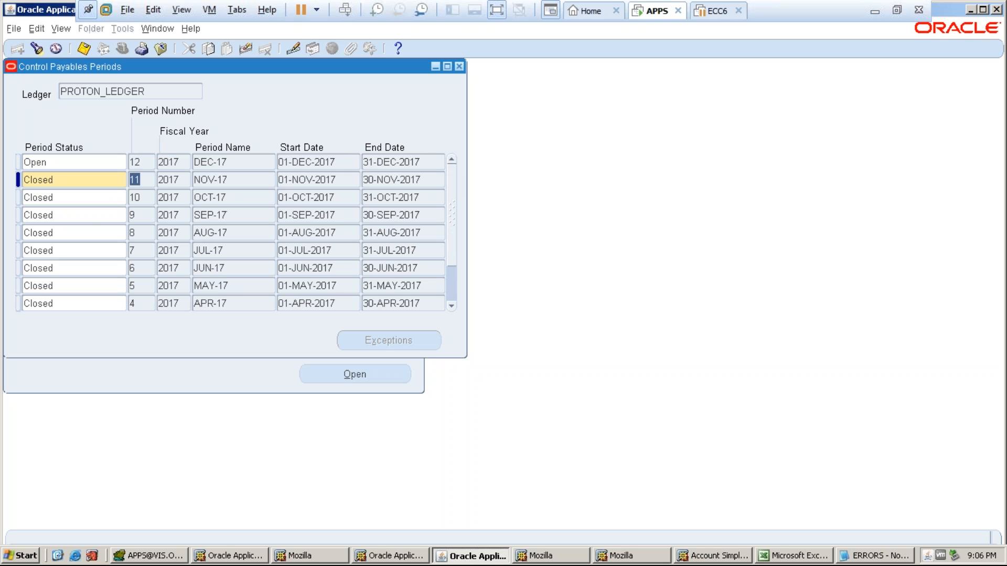
key("ctrl+s")
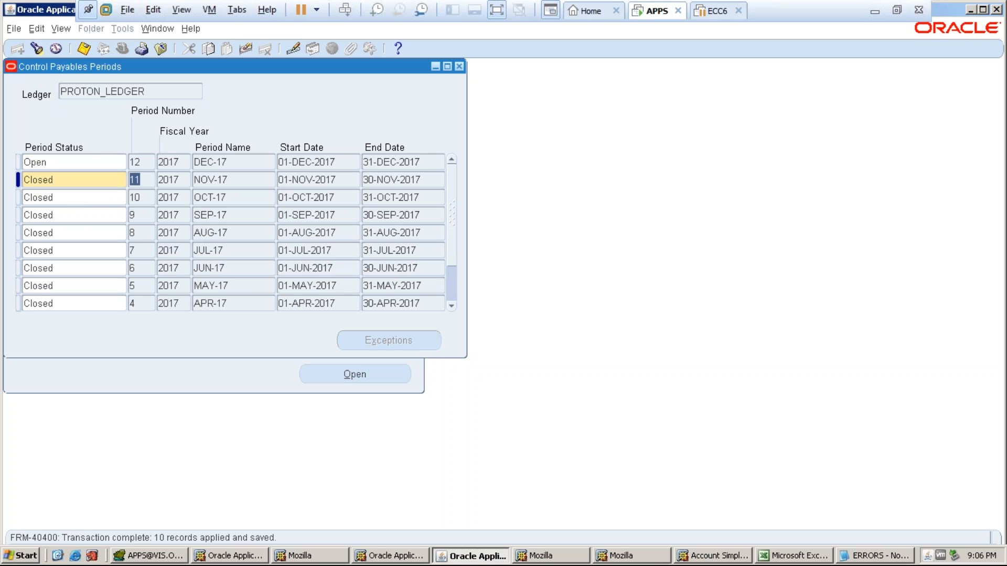
double_click(60, 184)
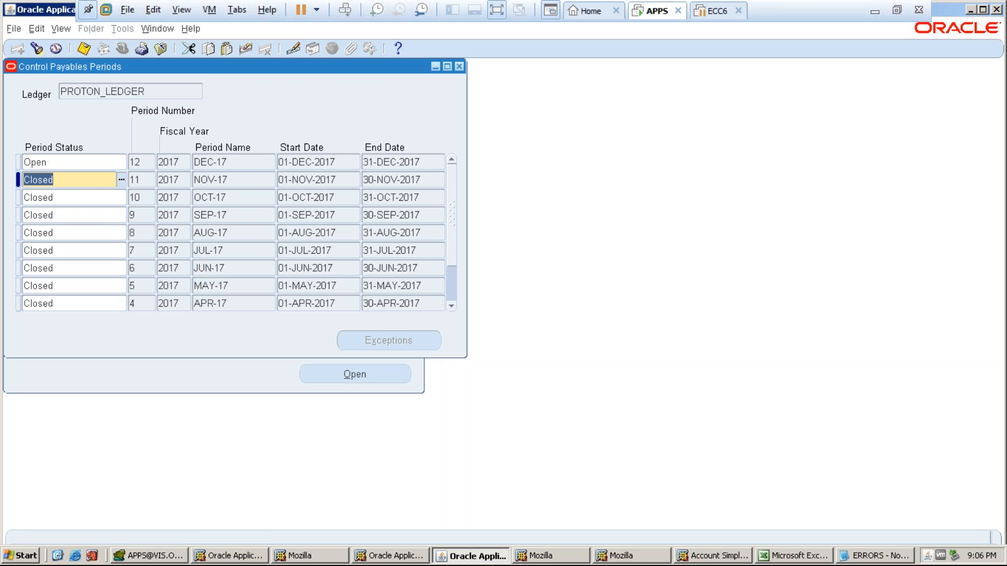
left_click(460, 67)
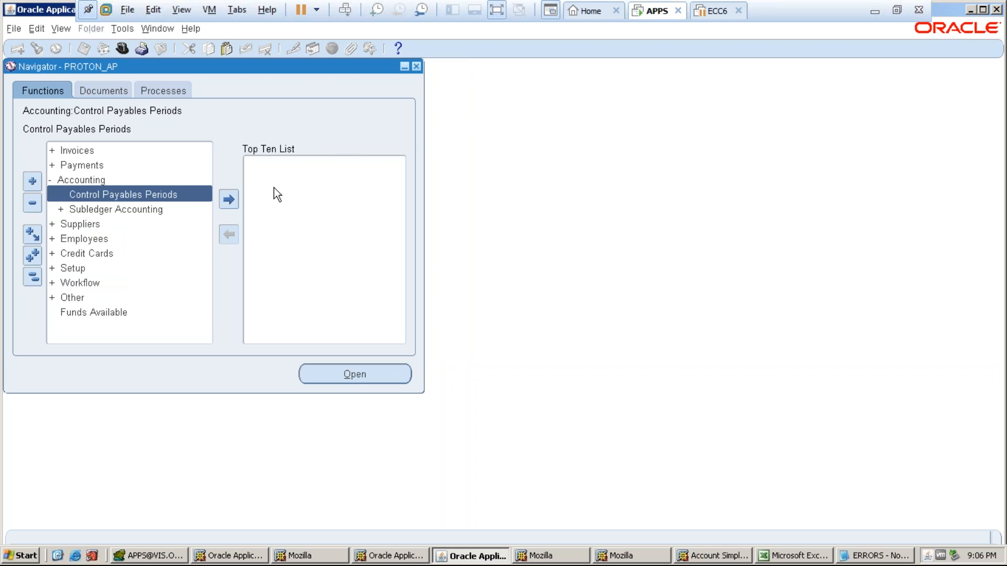
- Expand Invoices > Entry in the PROTON_AP Navigator, then return to the Excel notes workbook
double_click(90, 152)
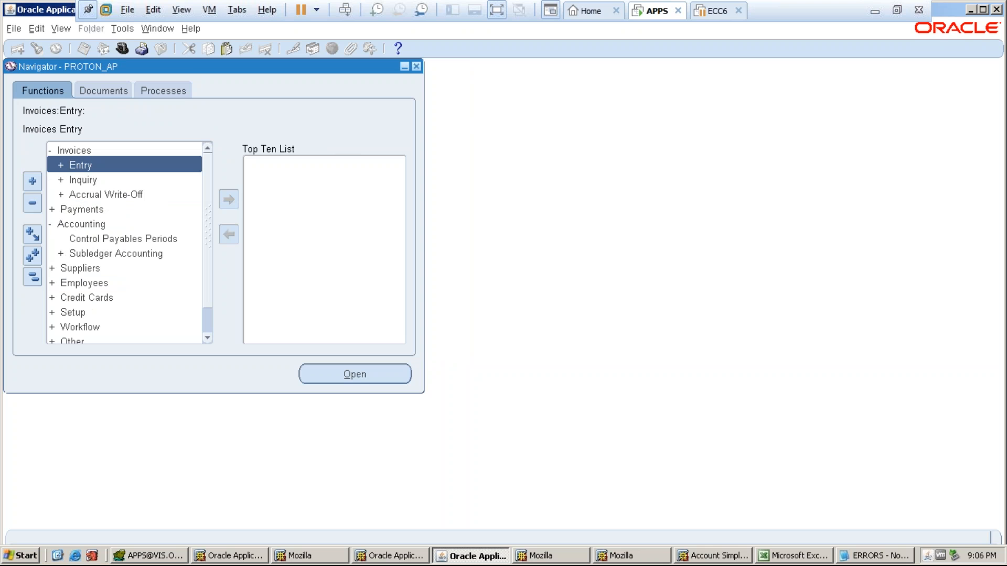
double_click(88, 167)
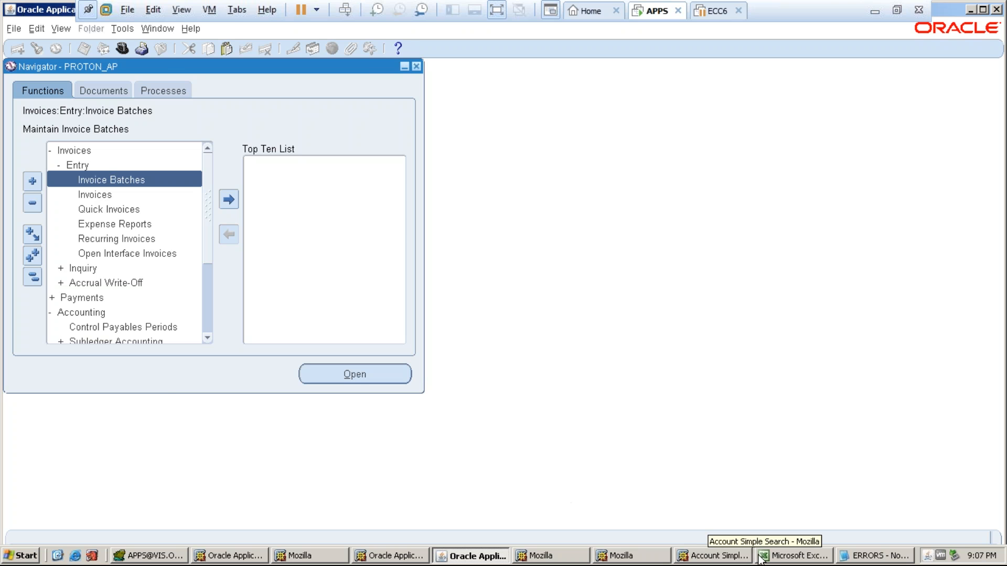
left_click(786, 555)
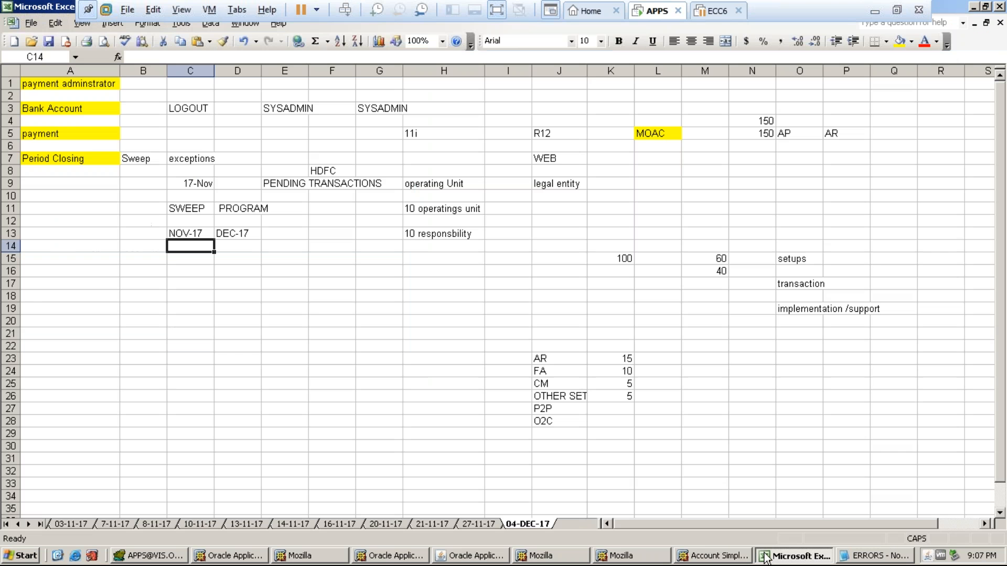
- Copy the Period Closing and Sweep cells A7:B7 and insert a new blank worksheet
left_click(58, 169)
left_click_drag(105, 159, 135, 166)
left_click(104, 186)
left_click_drag(60, 161, 134, 158)
key("ctrl+c")
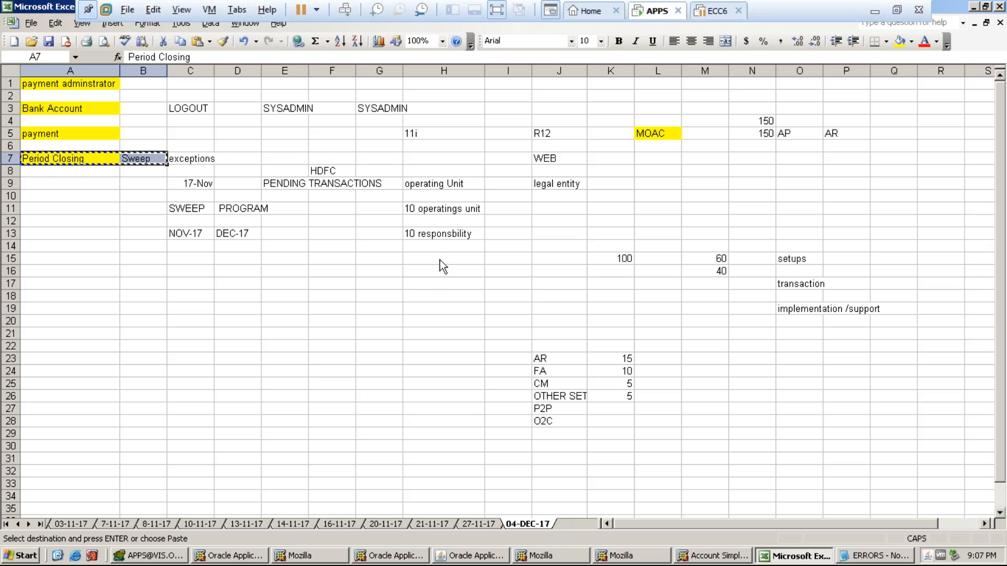
left_click(114, 25)
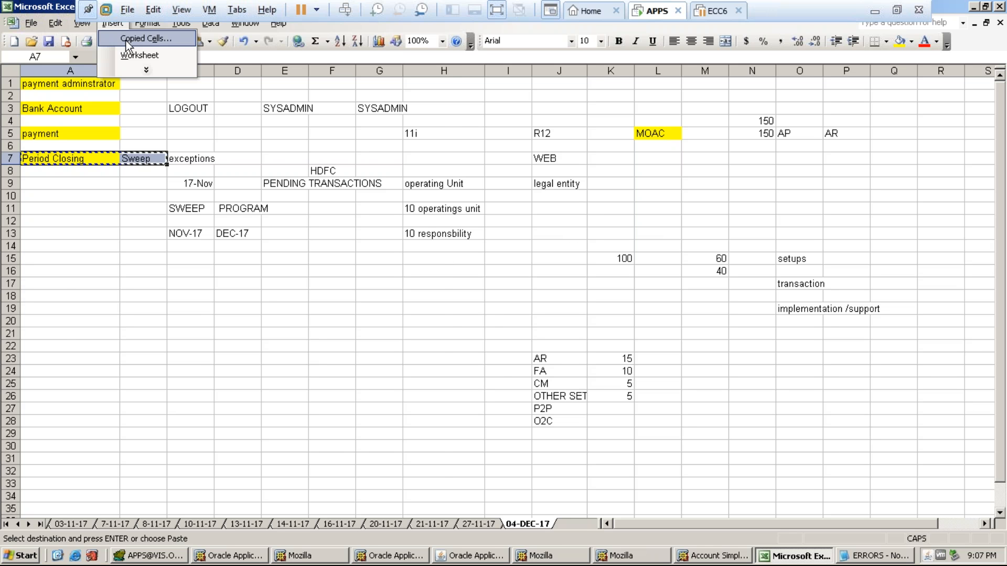
left_click(132, 56)
- Move the 04-DEC-17 tab before Sheet2 and rename Sheet2 to '05-DEC-17'
left_click(501, 383)
left_click_drag(526, 435, 527, 449)
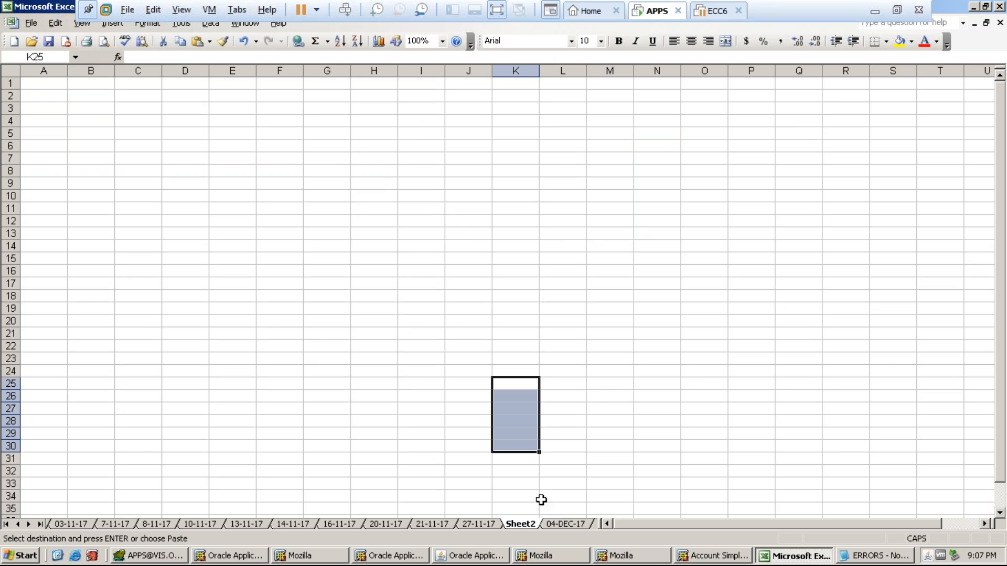
left_click(565, 524)
left_click(520, 524)
left_click_drag(564, 524, 540, 522)
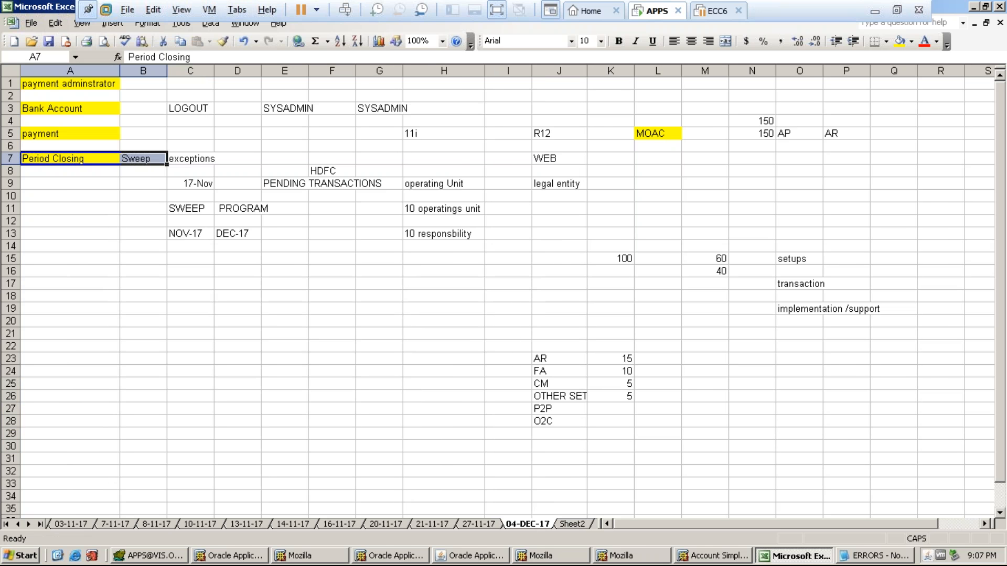
right_click(566, 526)
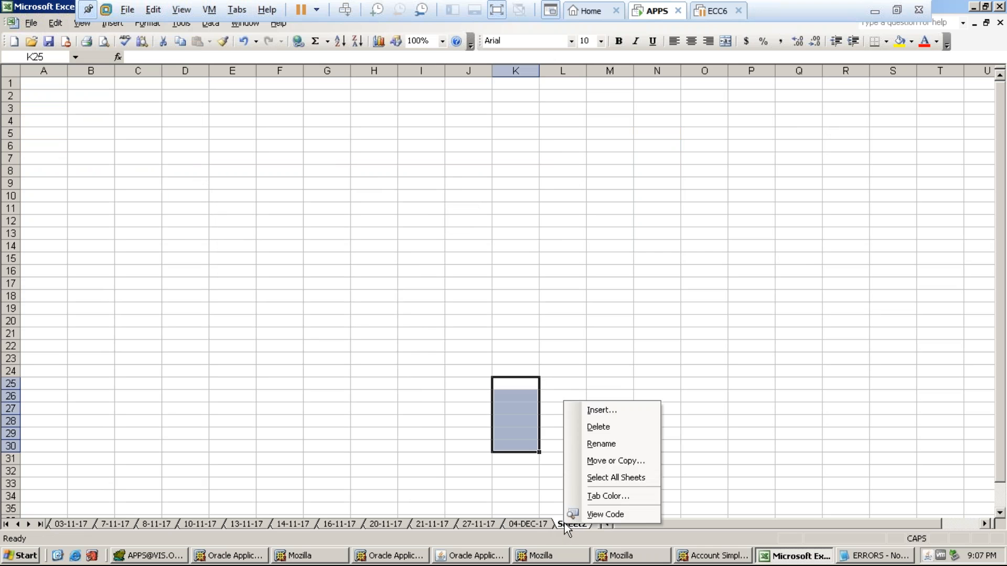
left_click(601, 444)
type("05-")
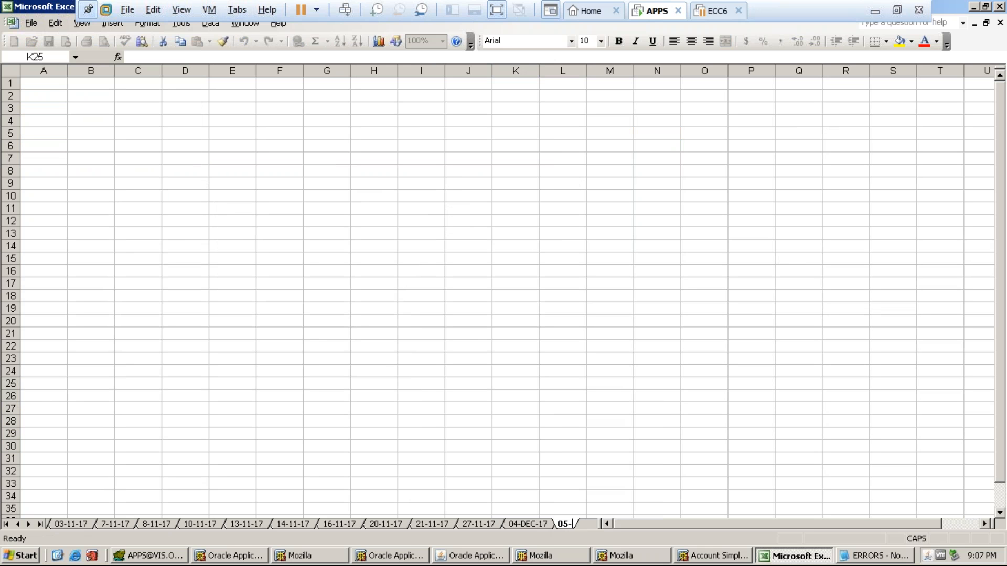
type("DEC-17")
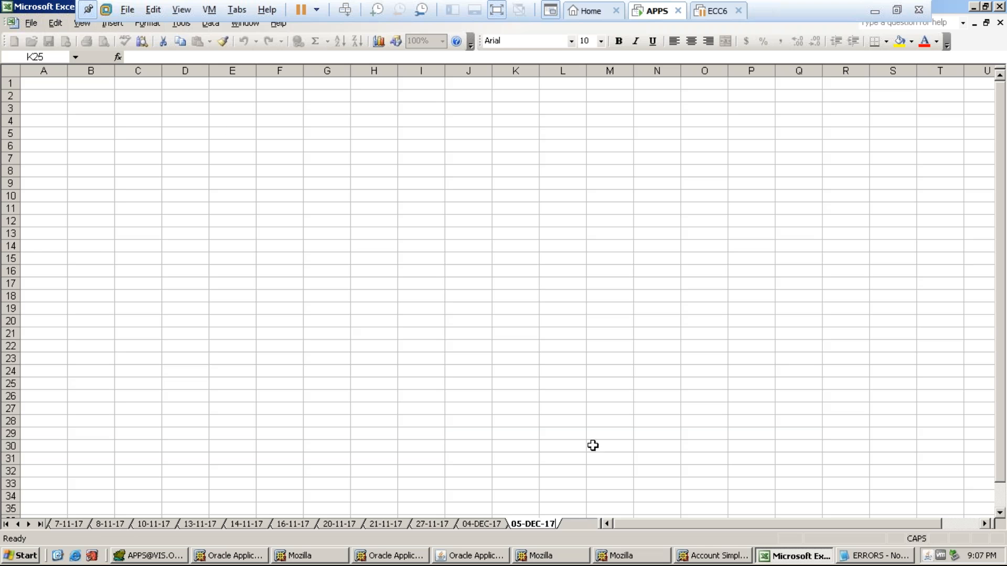
left_click(60, 84)
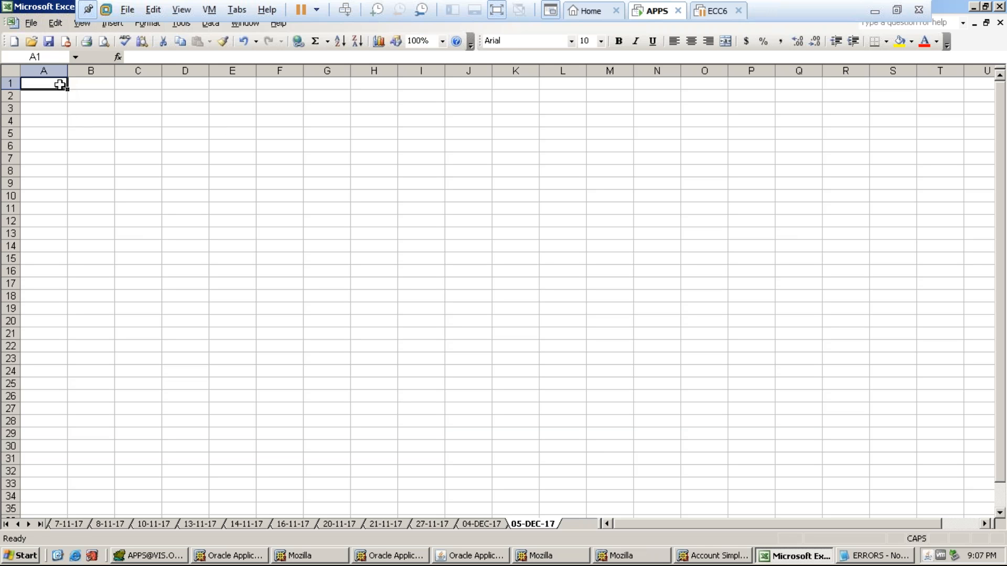
- Enter PERIOD CLOSING in A1, AP in C1, SWEEP in D1 and AR SETUPS in A3
type("PERIOD CLOSING")
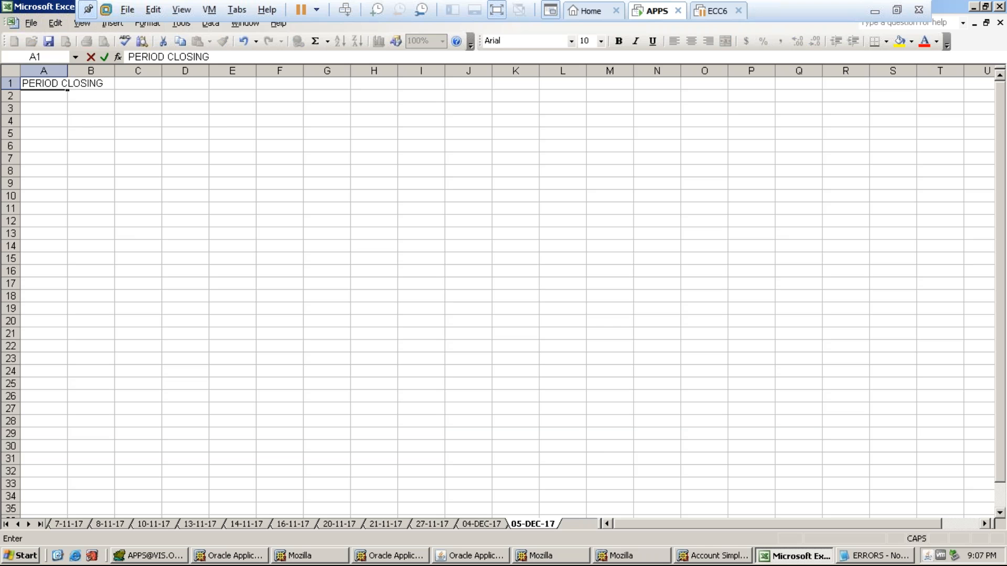
left_click(138, 83)
type("AP")
key("Tab")
type("SWEEP")
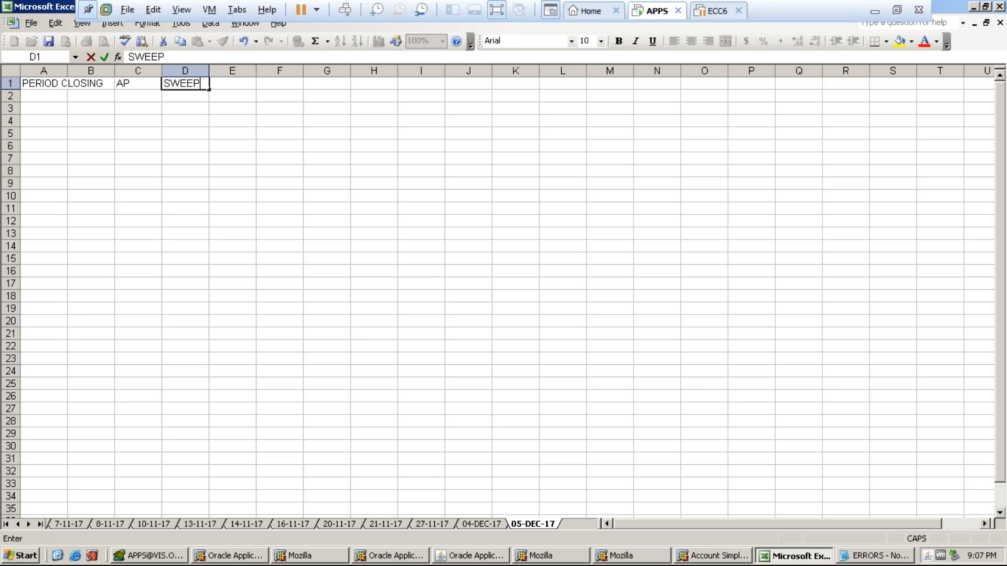
left_click(280, 84)
left_click(33, 109)
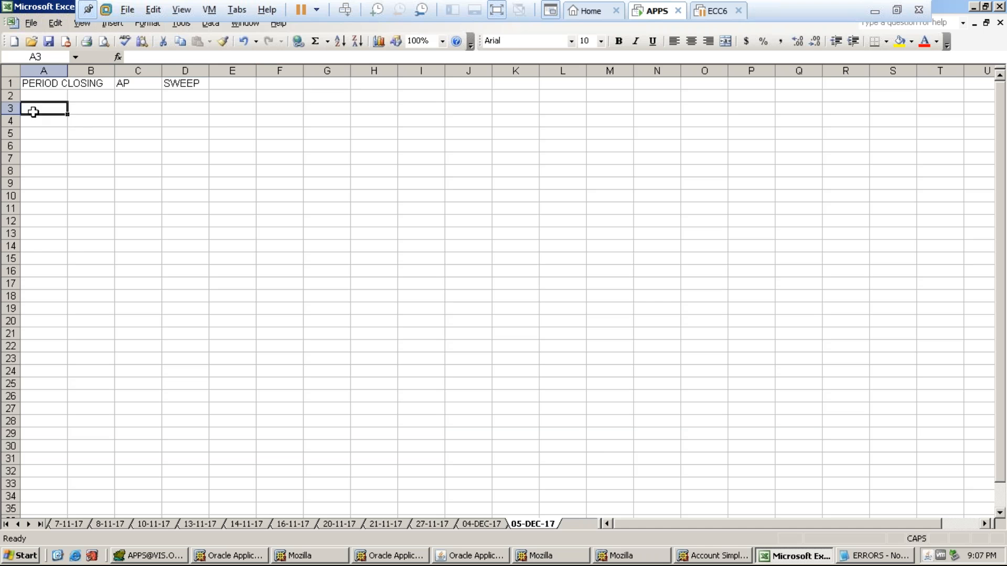
type("AR SETUPS")
left_click(44, 133)
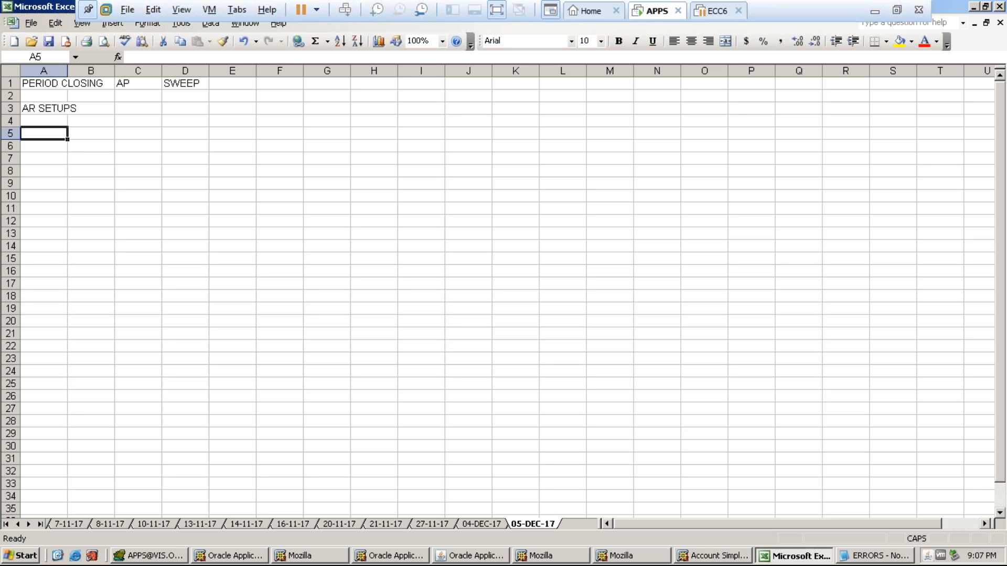
- Add '3 WEEKS' in I7, save the workbook, and minimise the virtual machine window
left_click(413, 157)
type("3 WEEKS")
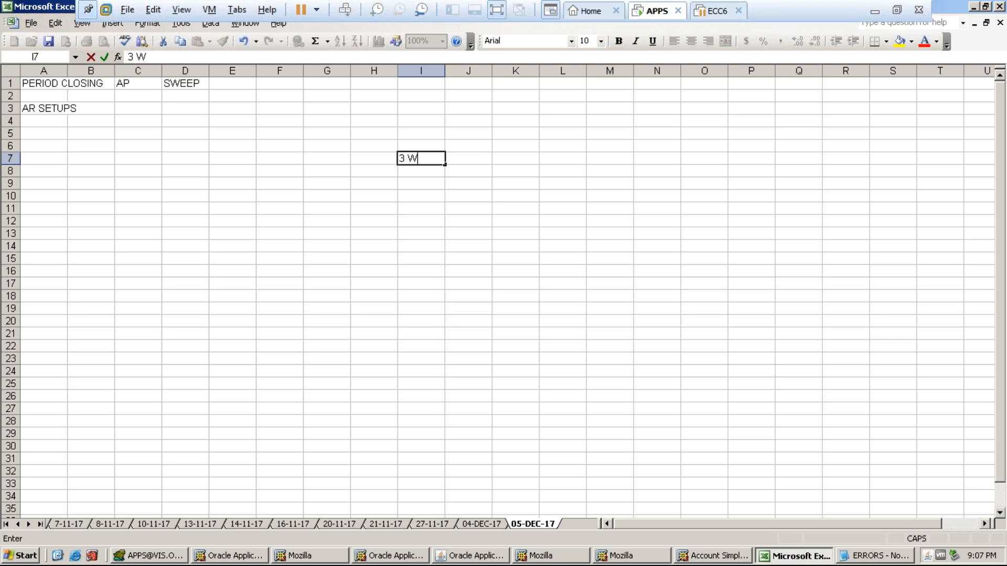
key("Return")
key("Return")
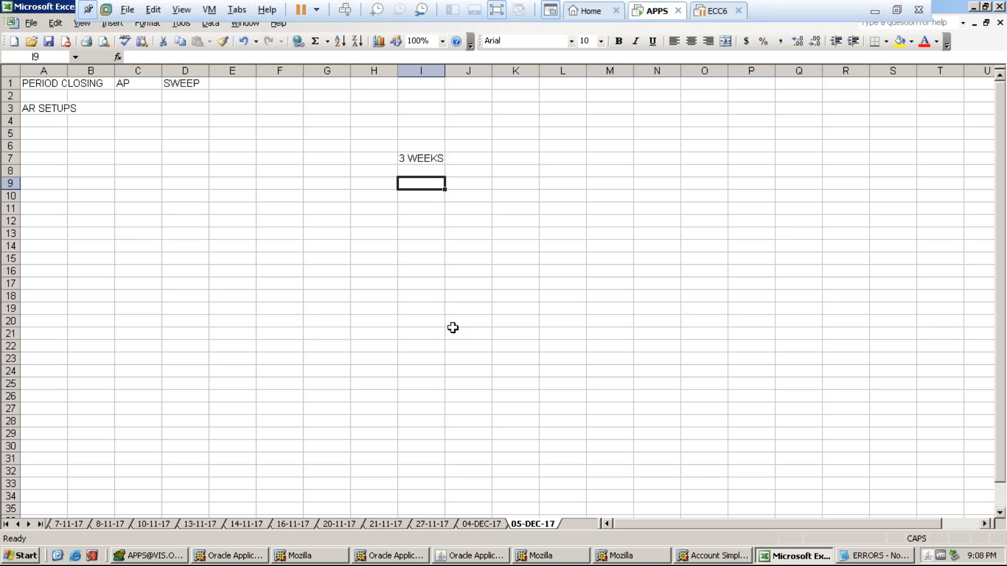
left_click(419, 242)
key("ctrl+s")
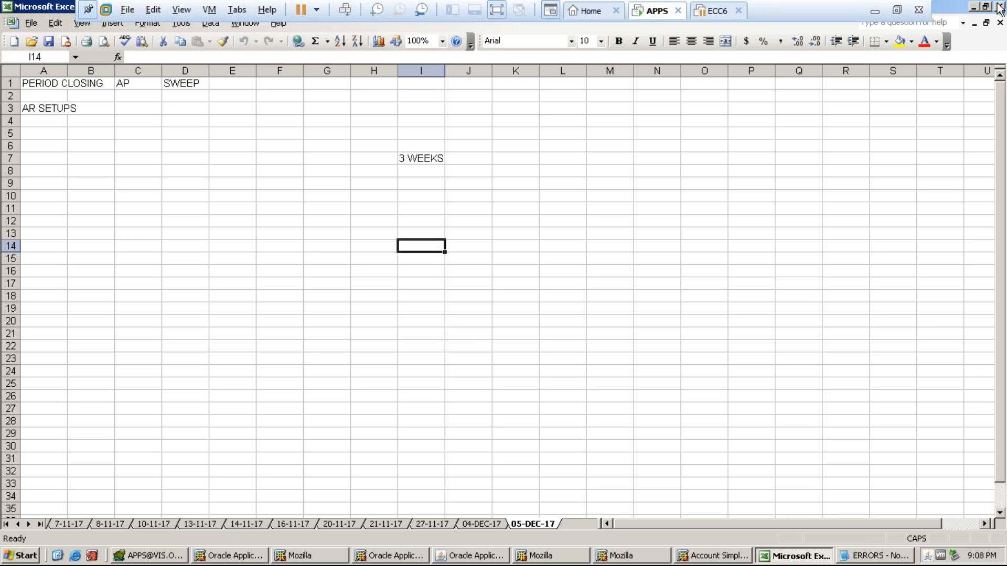
left_click(874, 11)
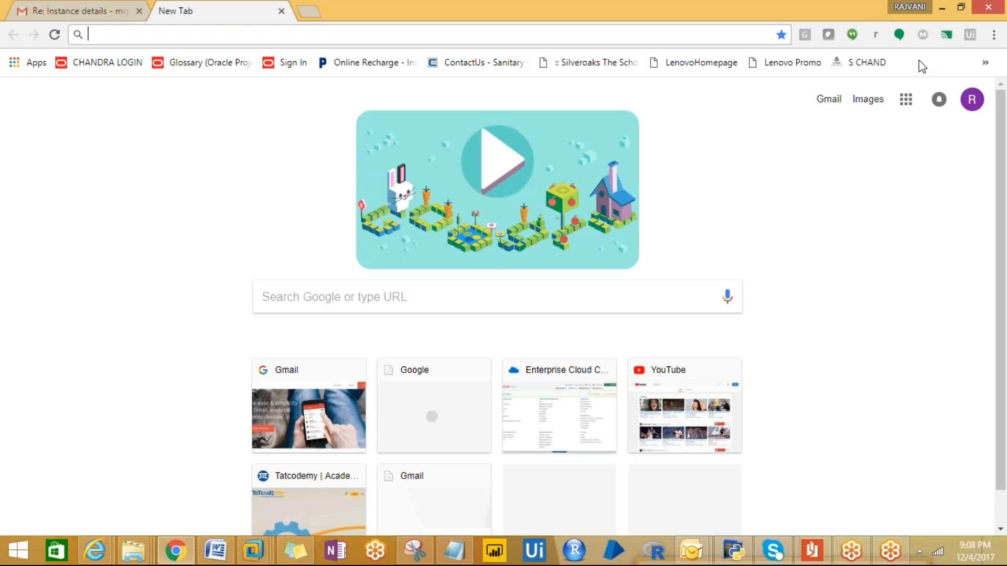
mouse_move(999, 39)
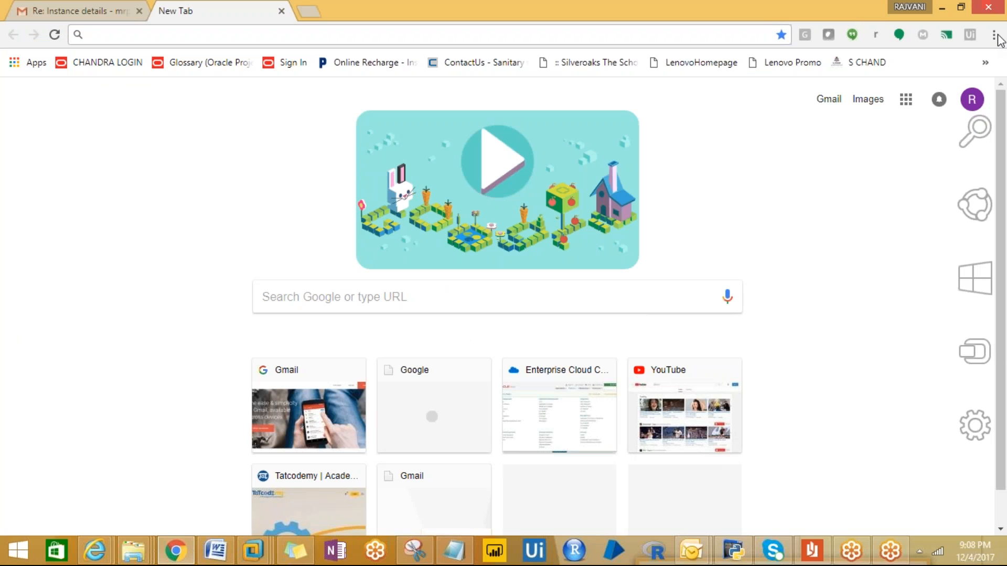